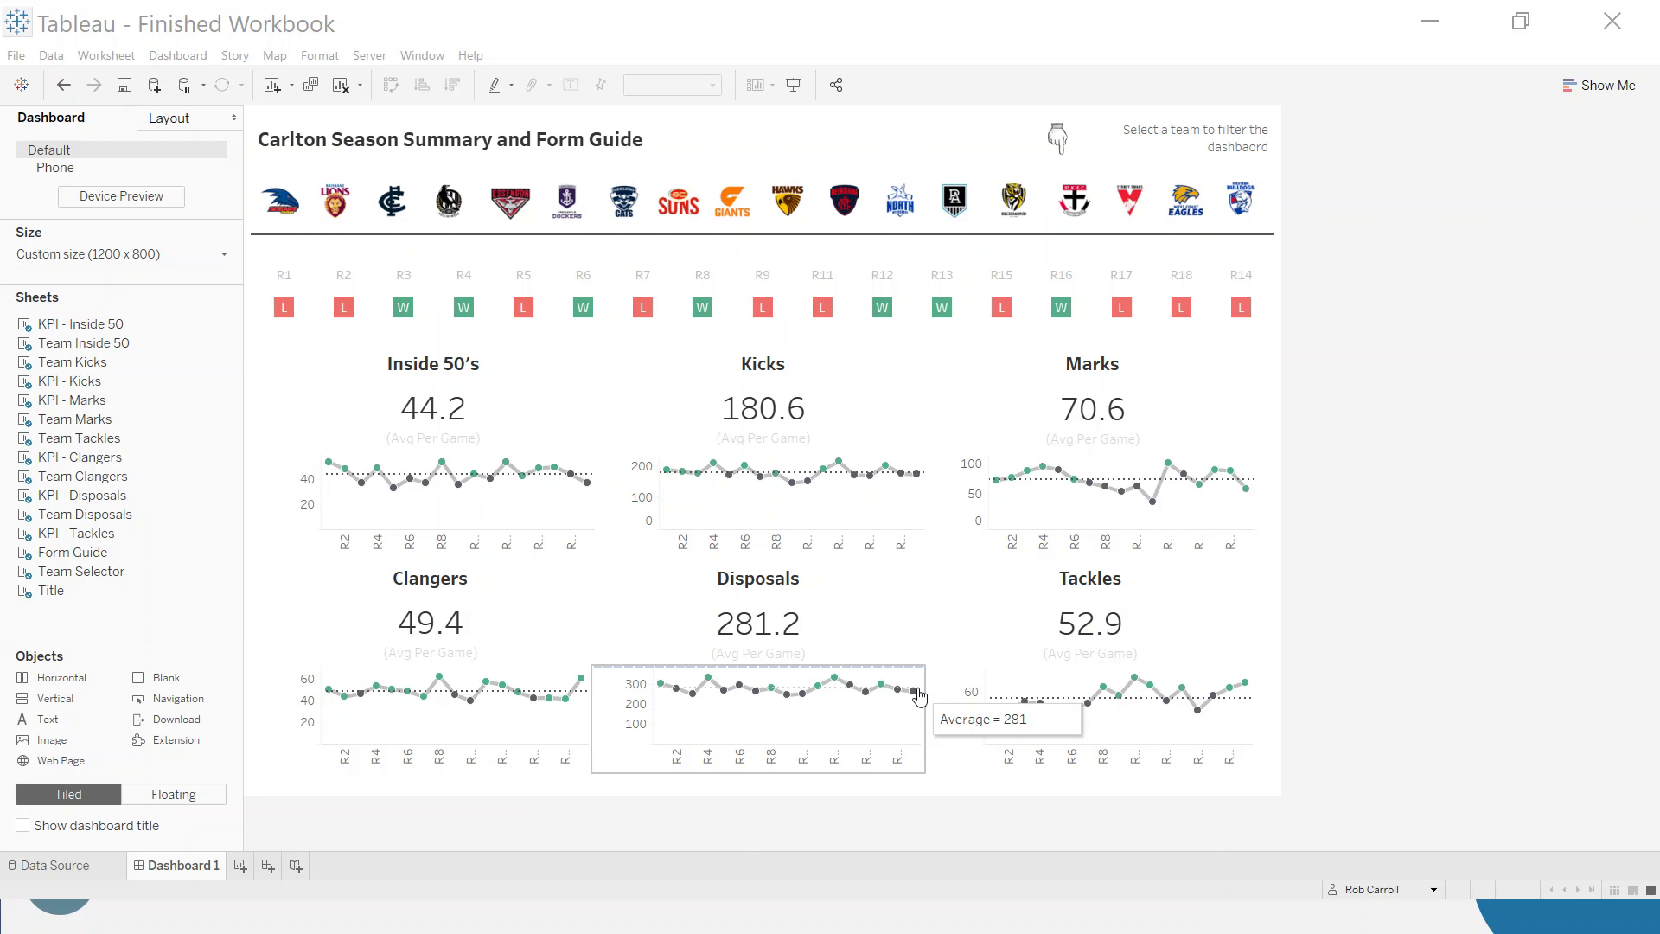
# In Book3, browse the Clangers, Inside 50 and Tackles sheets, then add a new blank worksheet
pyautogui.hotkey('alt', 'Tab')
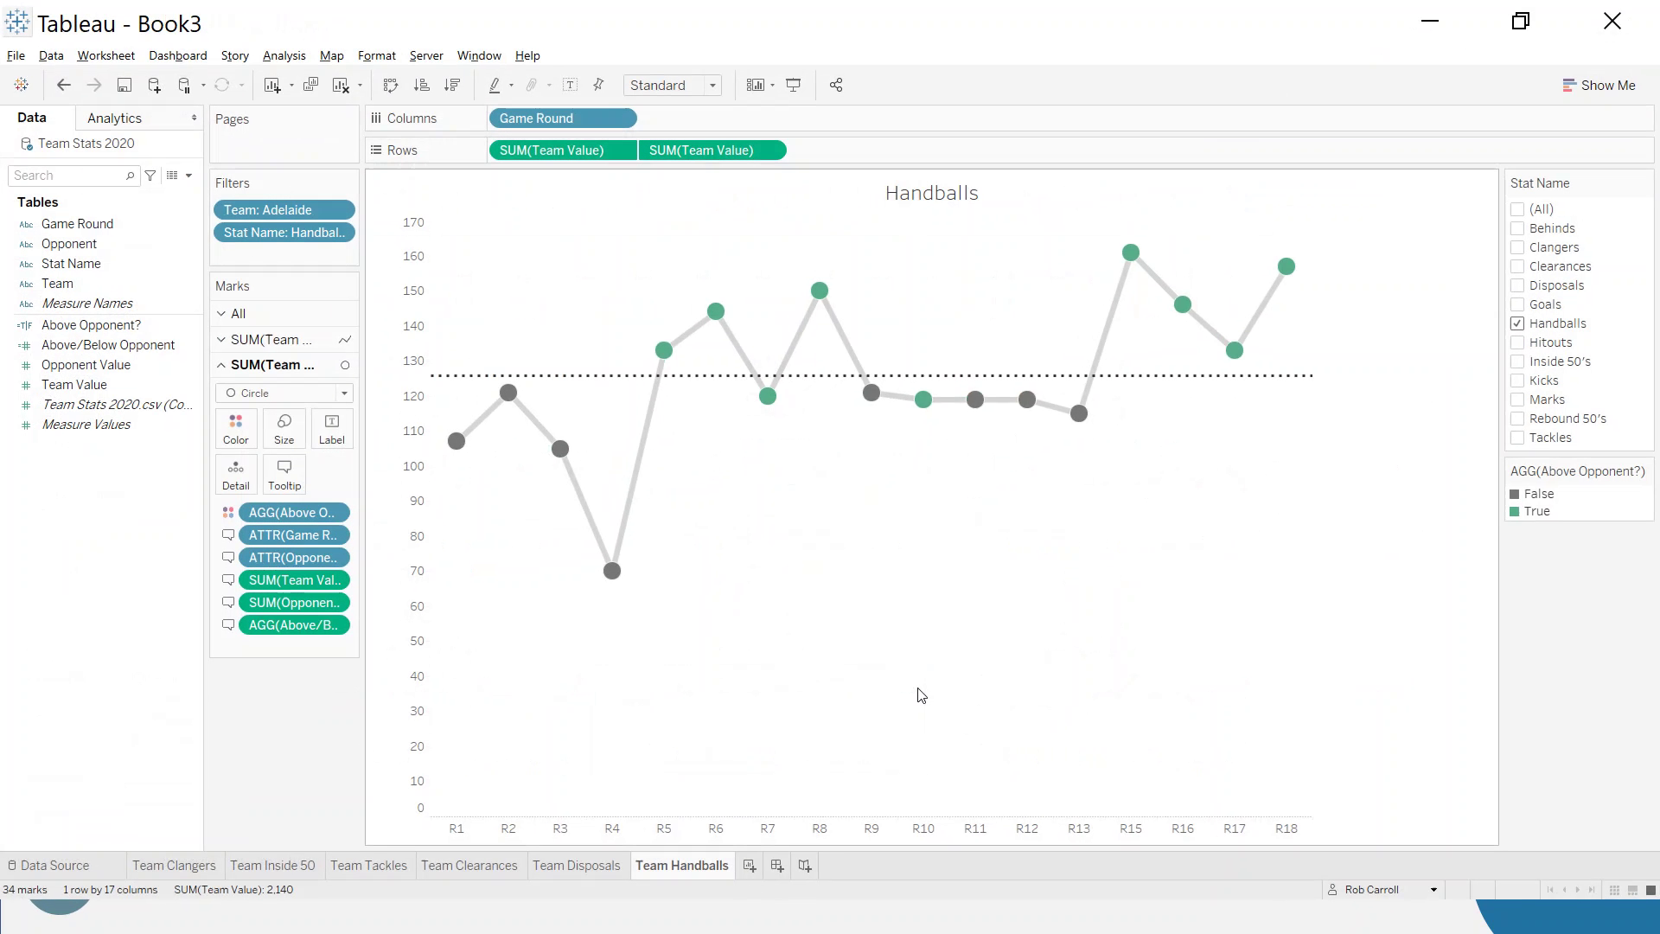
pyautogui.click(201, 867)
pyautogui.click(275, 867)
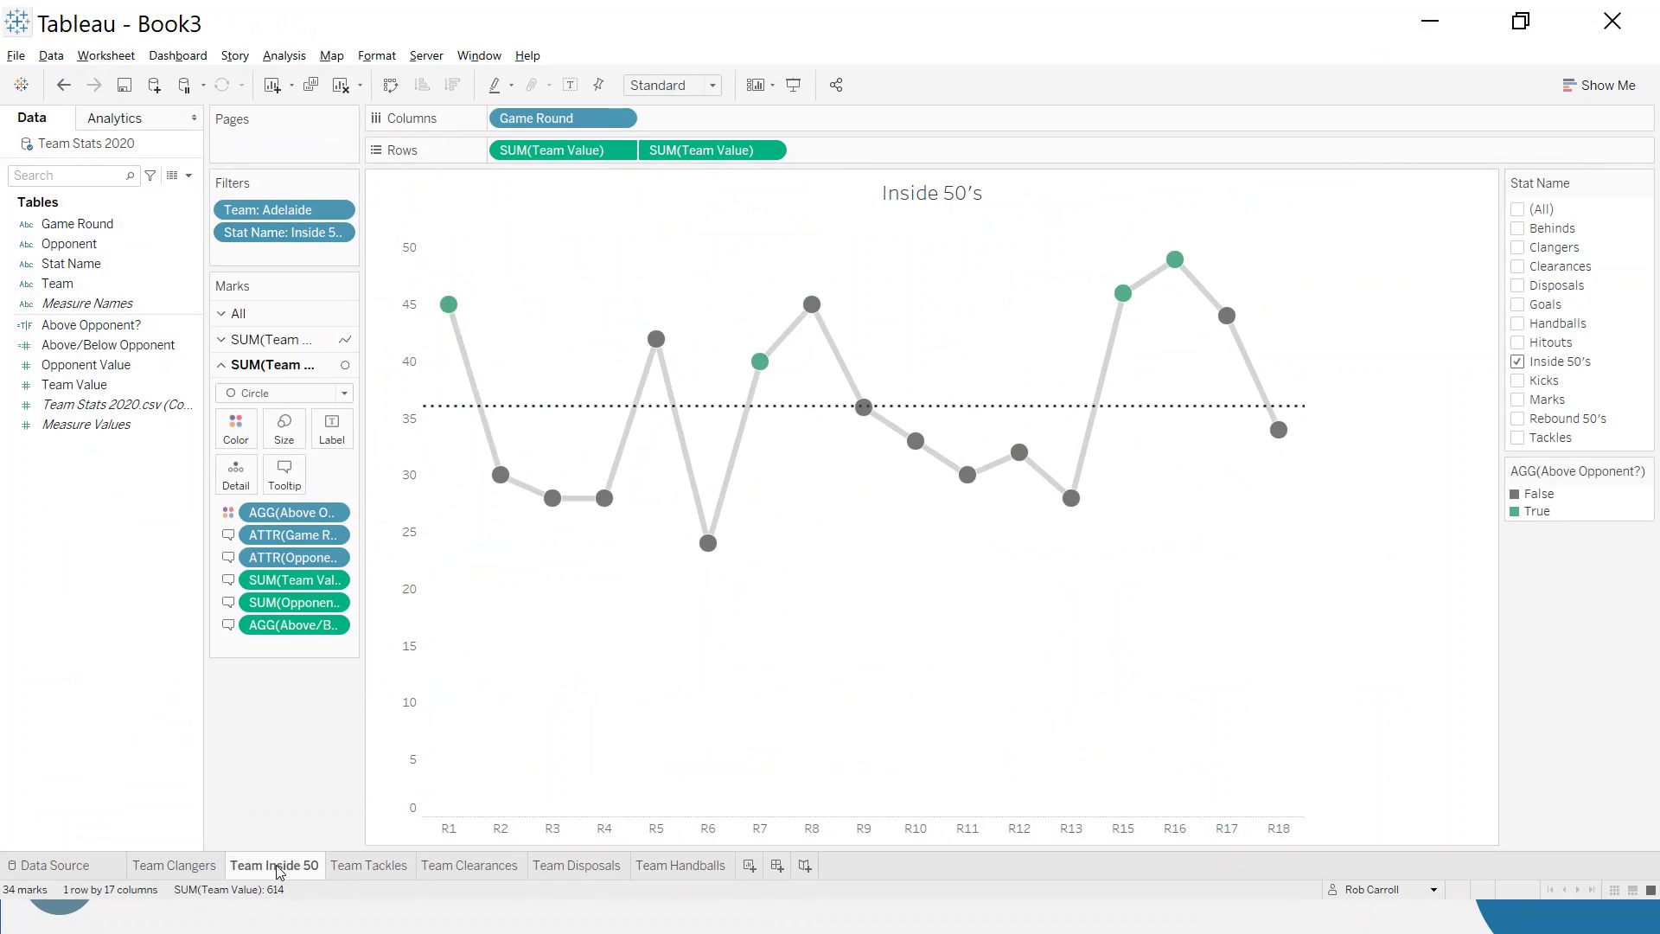
pyautogui.click(349, 869)
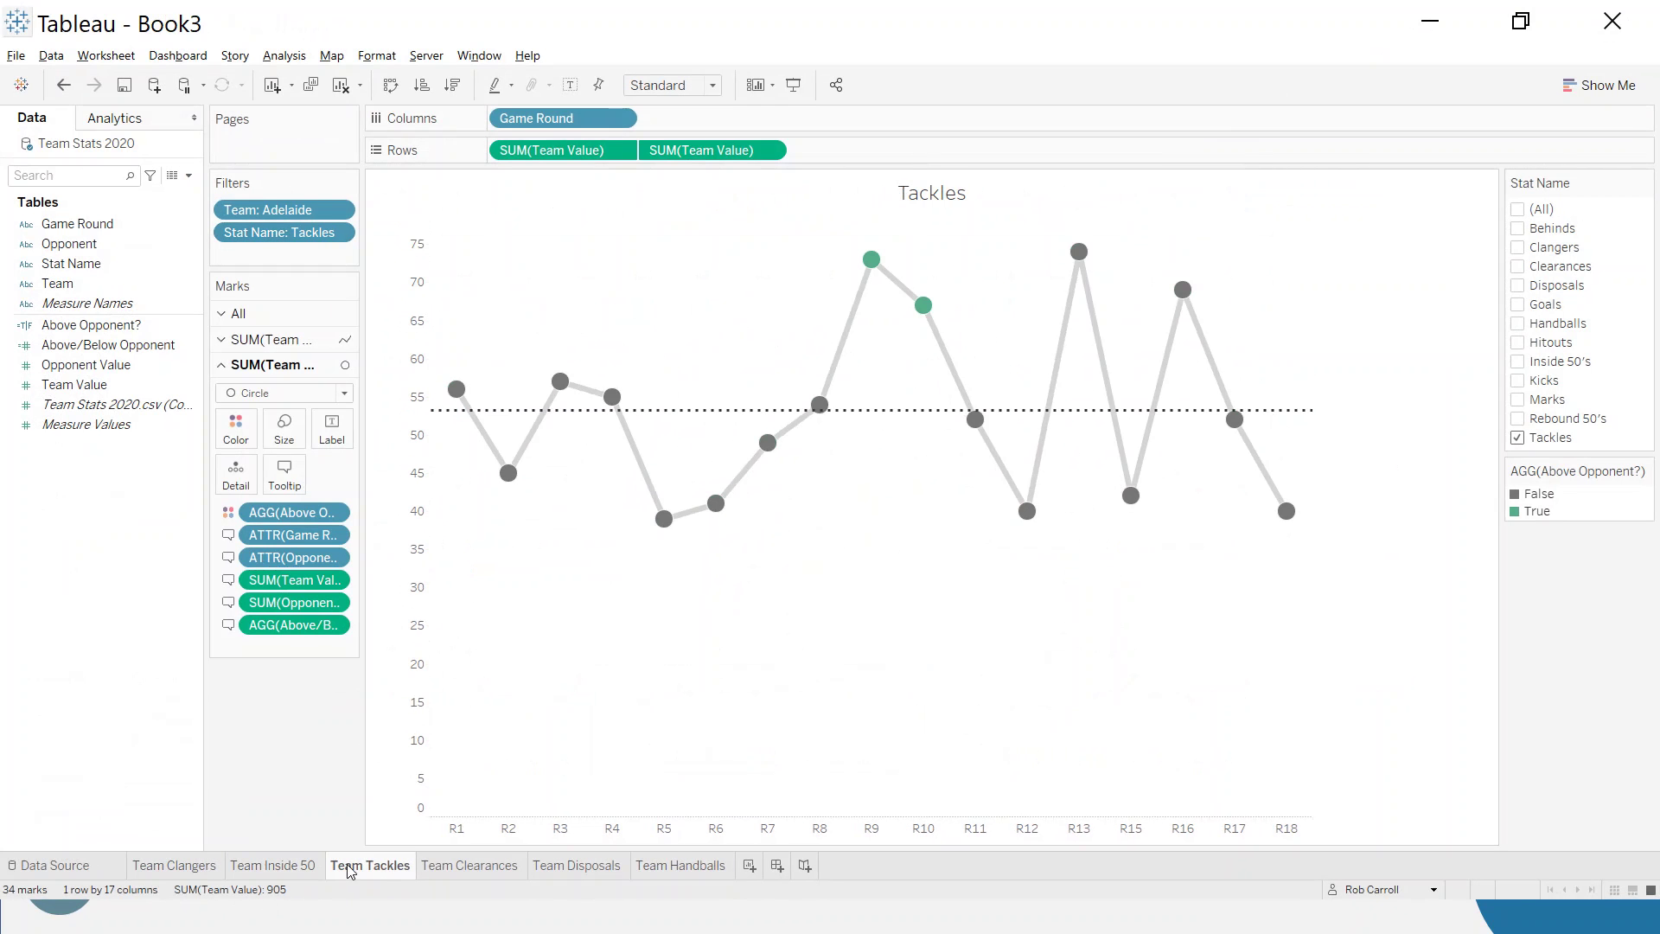
pyautogui.click(749, 866)
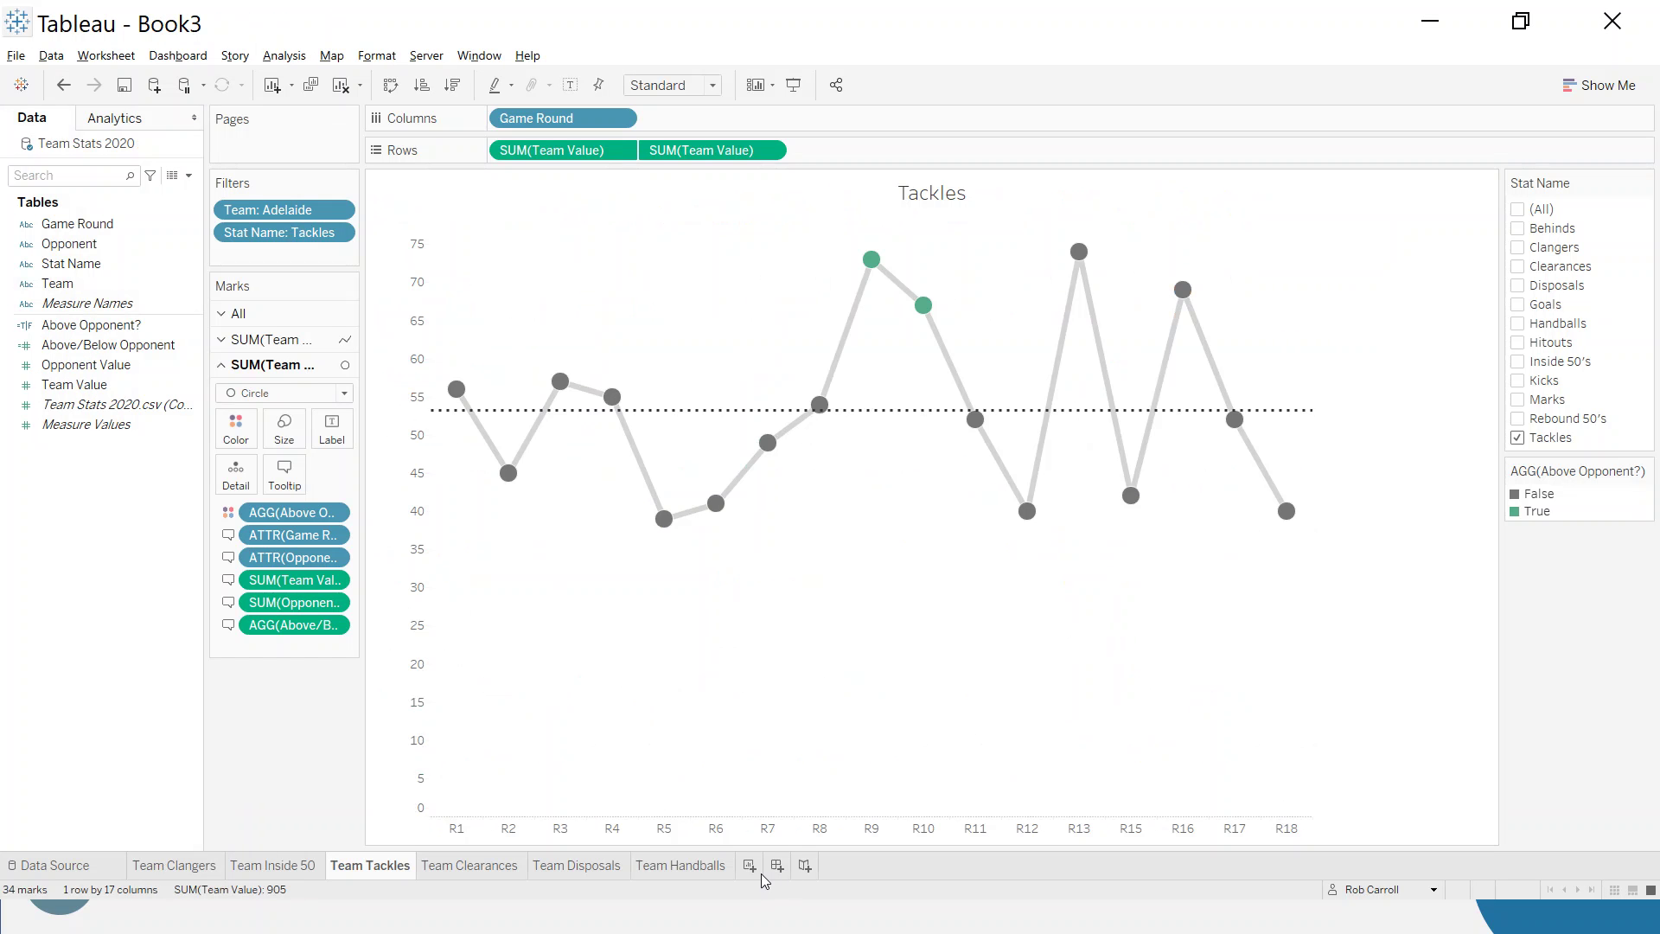
# Rename Sheet 7 to 'KPI Clangers'
pyautogui.click(751, 866)
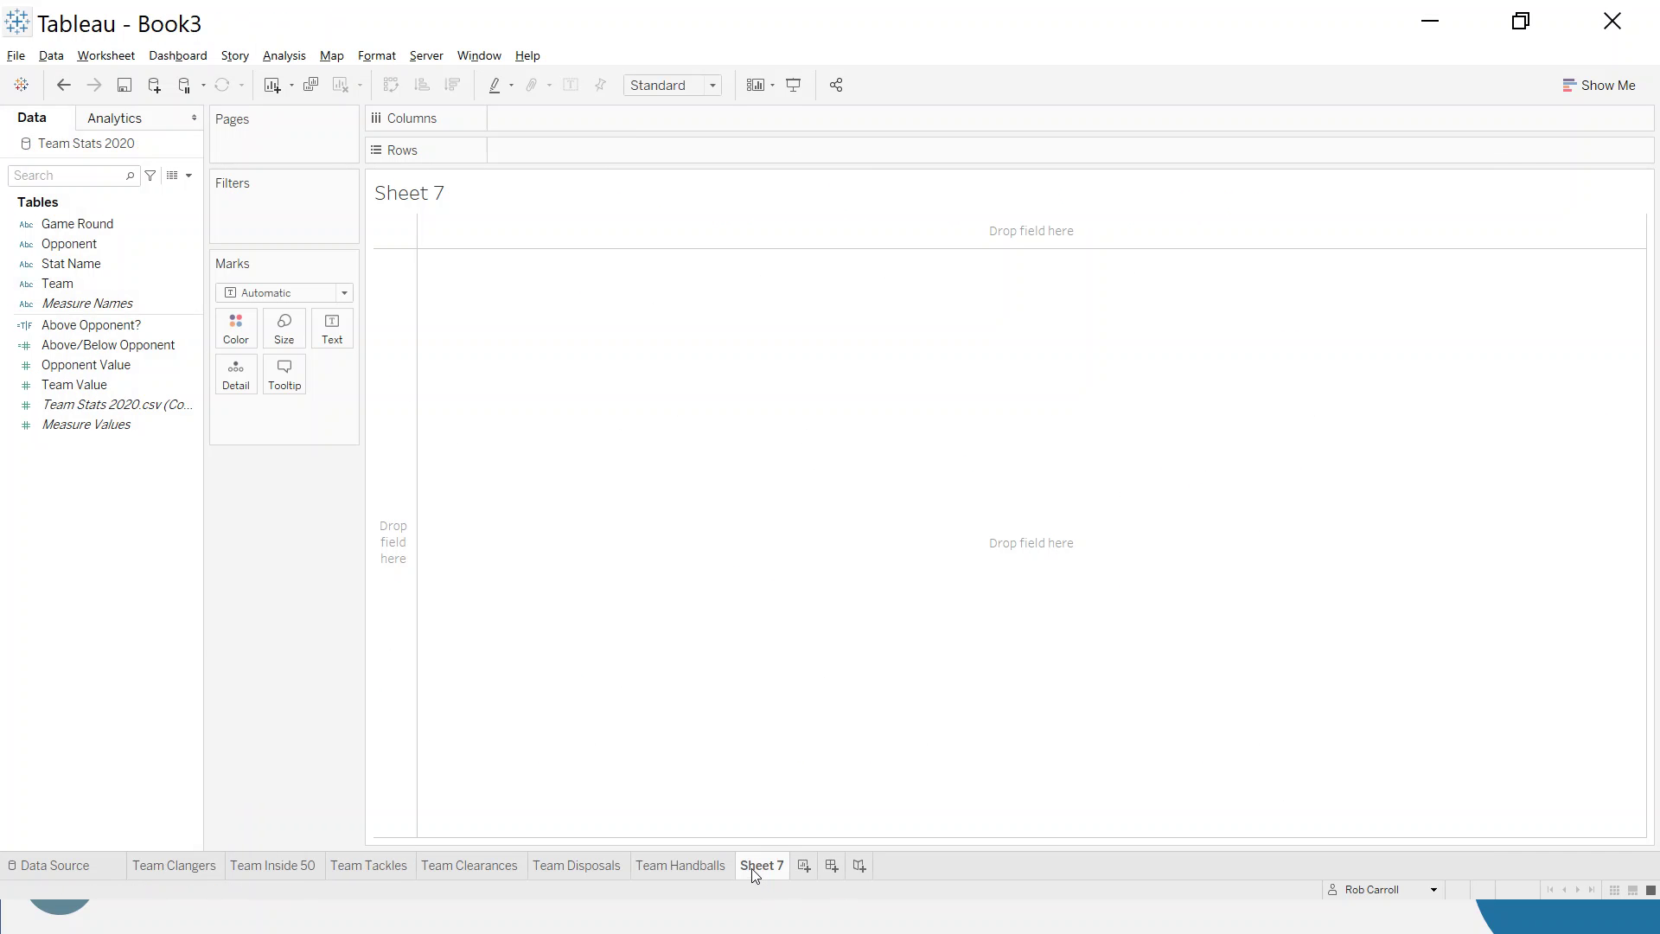
pyautogui.doubleClick(756, 867)
pyautogui.write('KPI Clangers')
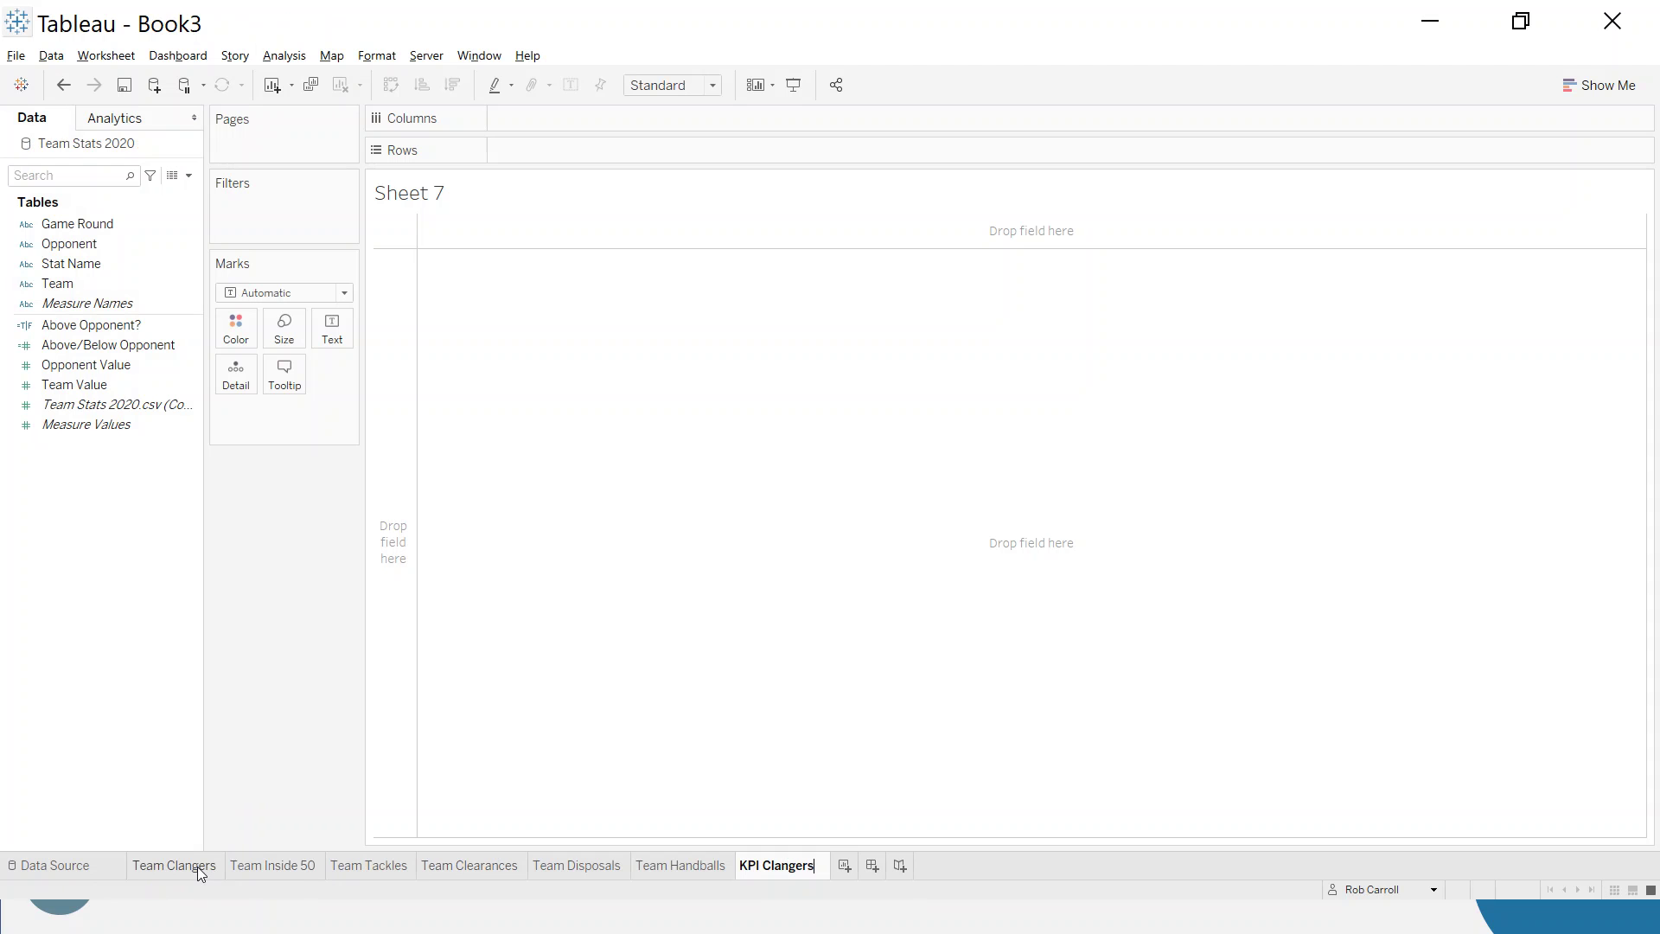
pyautogui.press('Return')
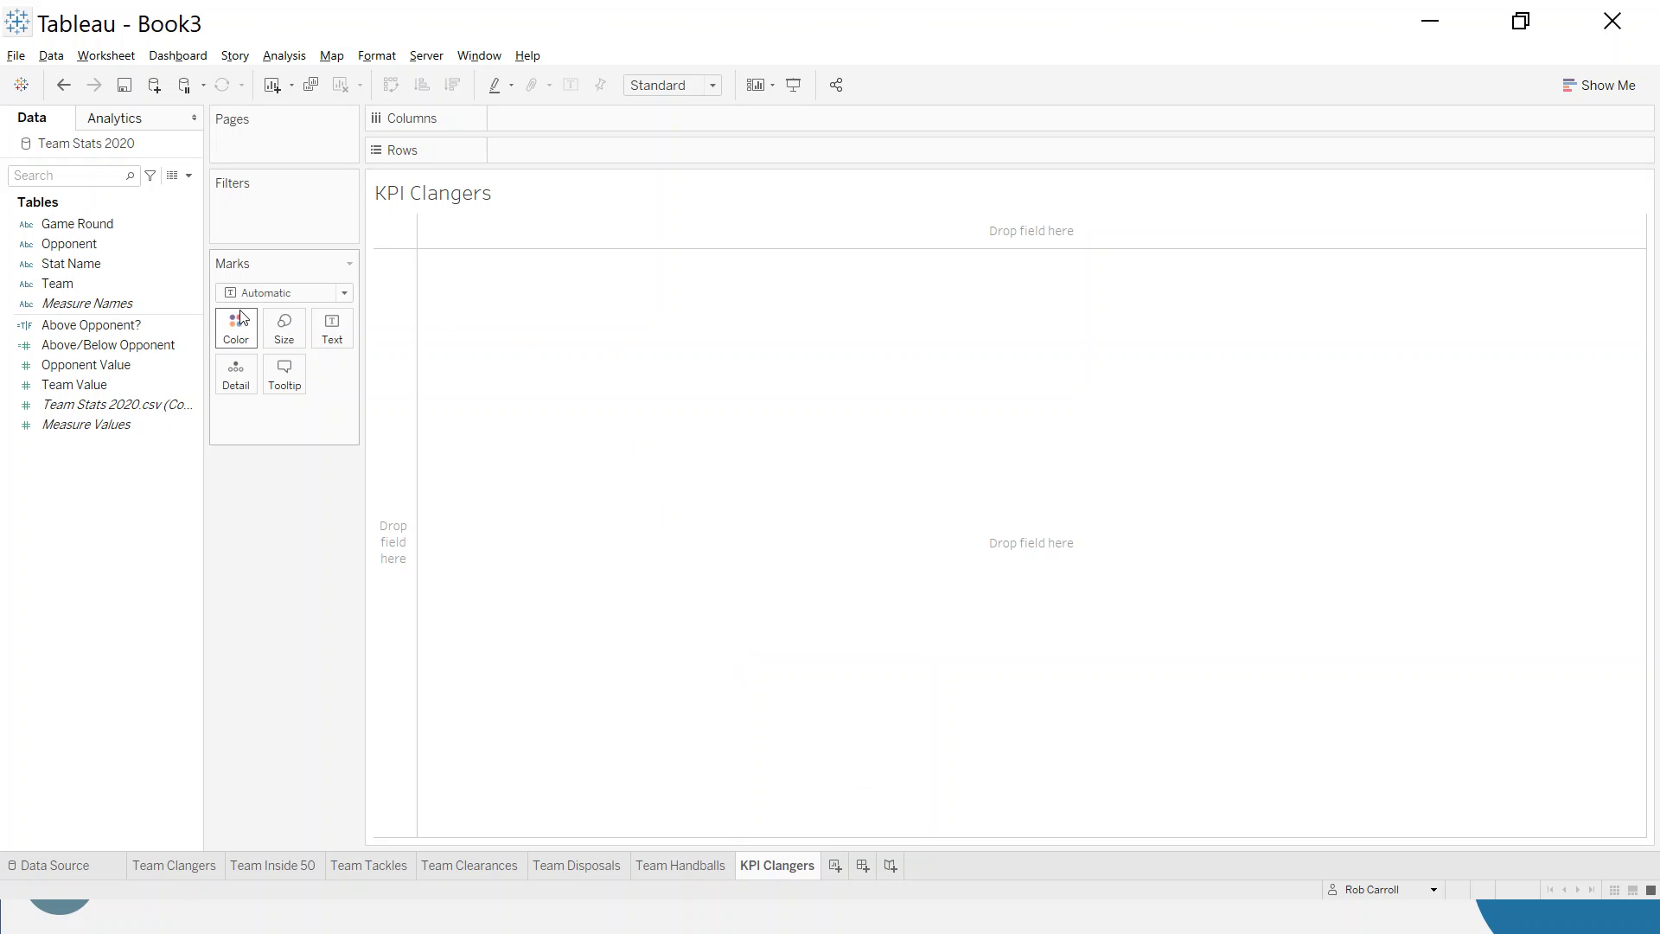
# Filter the sheet to Team Adelaide and Stat Name Clangers, showing the Stat Name filter list
pyautogui.moveTo(82, 281); pyautogui.dragTo(259, 226)
pyautogui.click(721, 332)
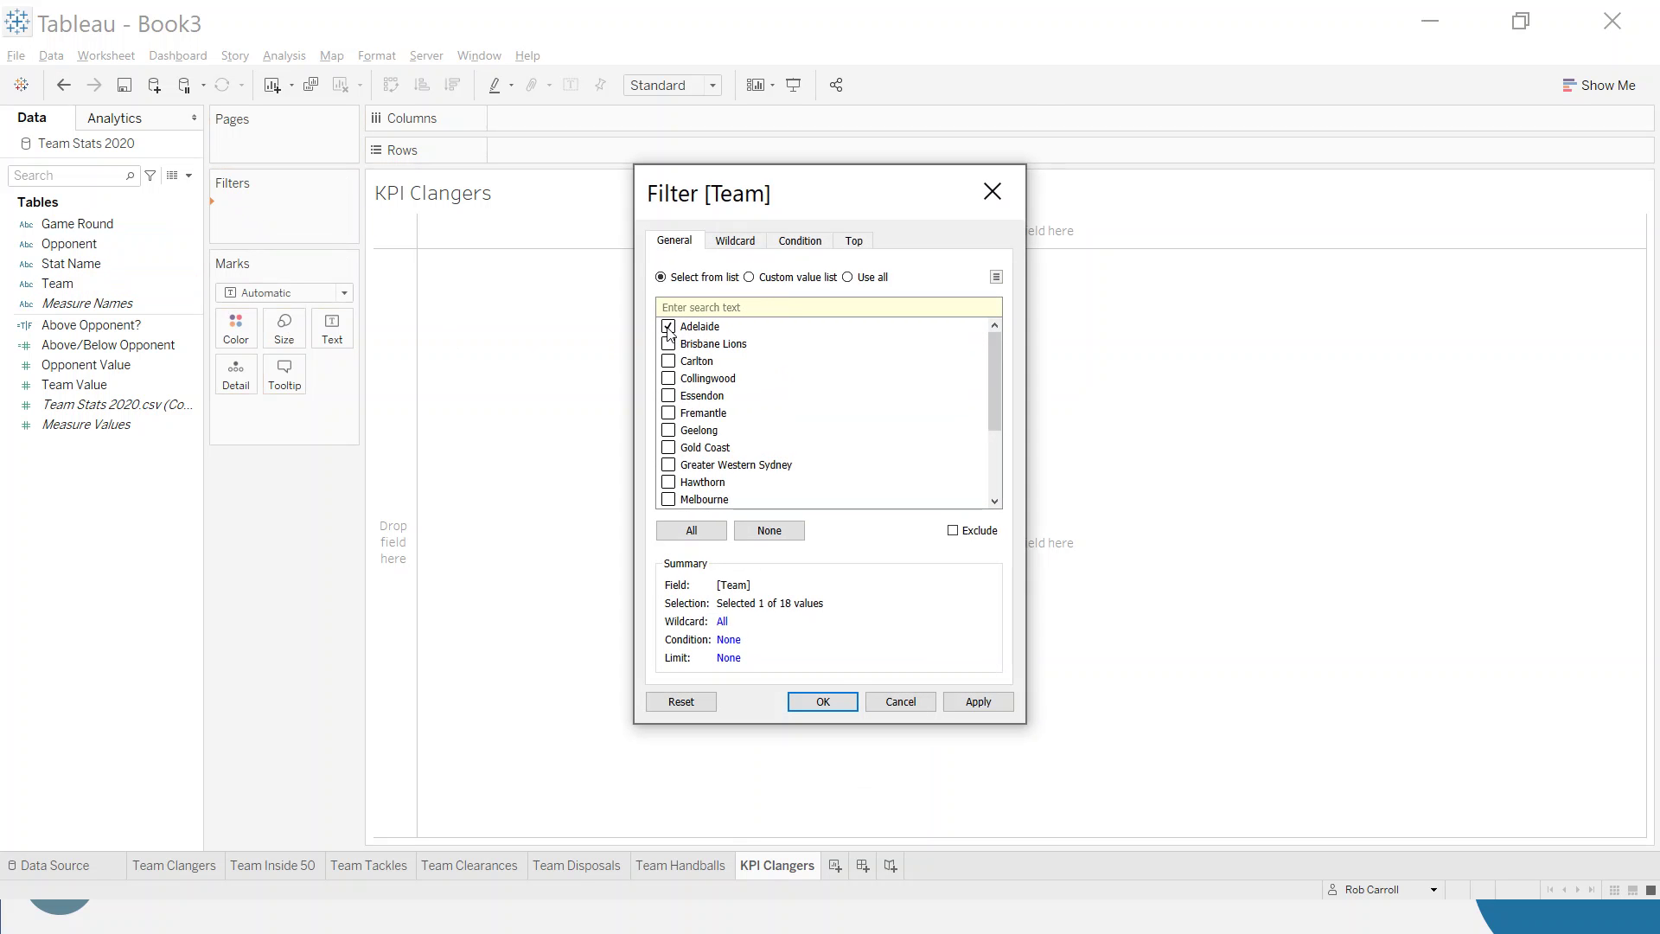
pyautogui.click(834, 701)
pyautogui.moveTo(95, 264); pyautogui.dragTo(260, 227)
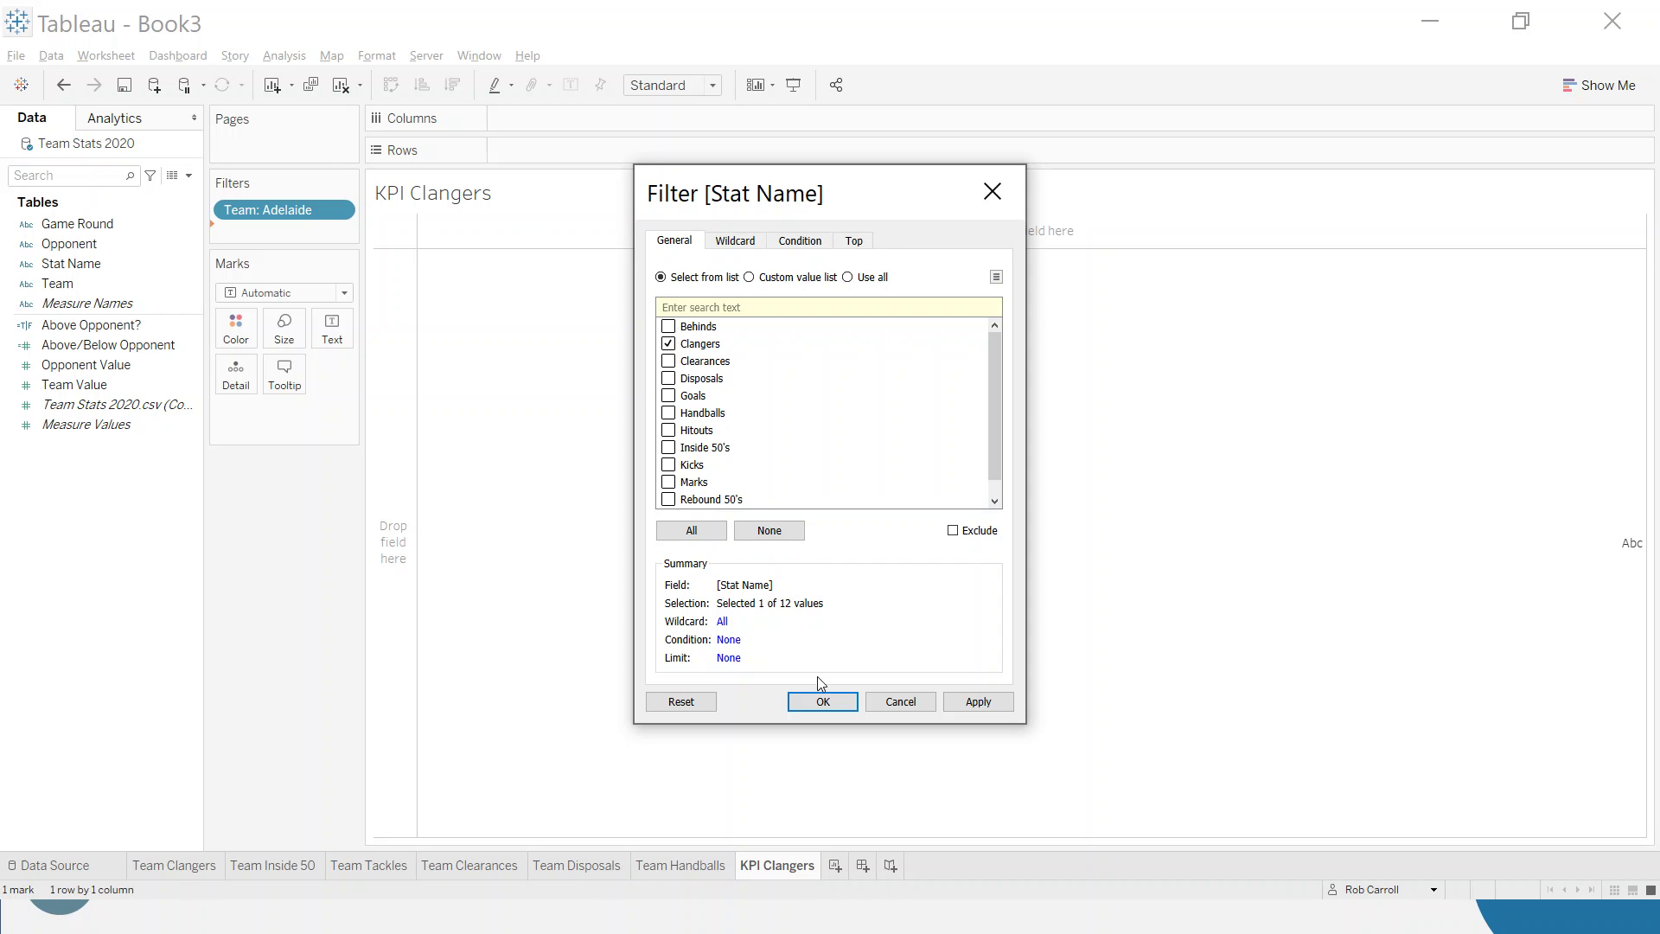
pyautogui.click(816, 690)
pyautogui.rightClick(305, 234)
pyautogui.press('Escape')
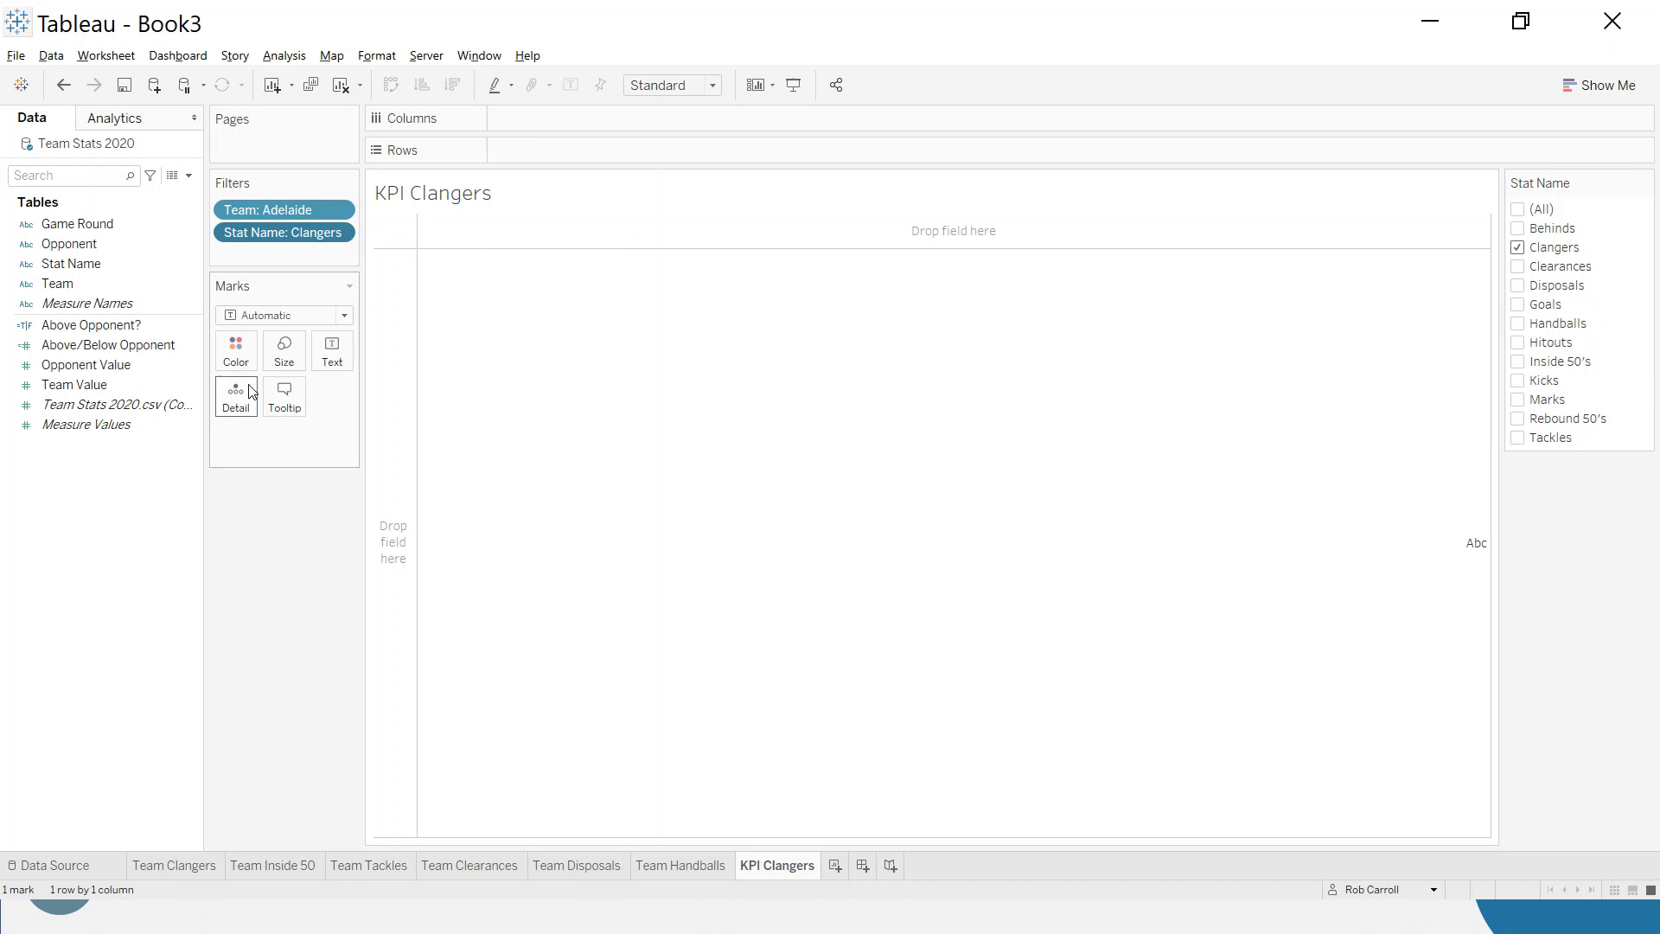
pyautogui.click(191, 390)
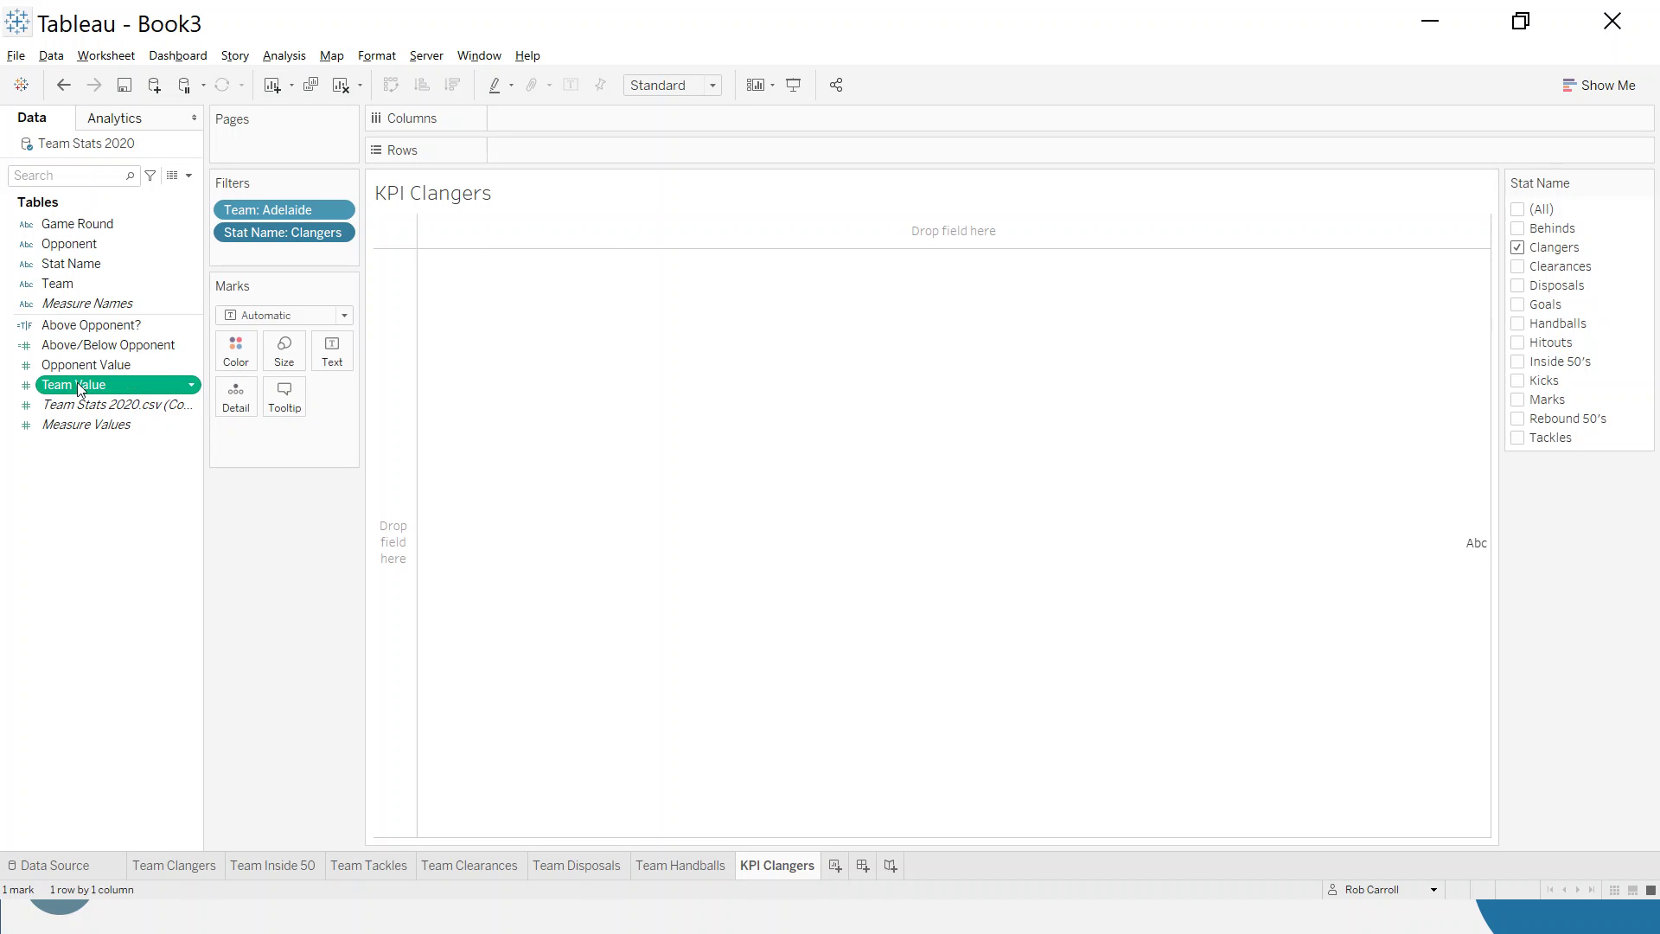
# Show Team Value as text in the view, aggregated as an average
pyautogui.moveTo(78, 391); pyautogui.dragTo(332, 359)
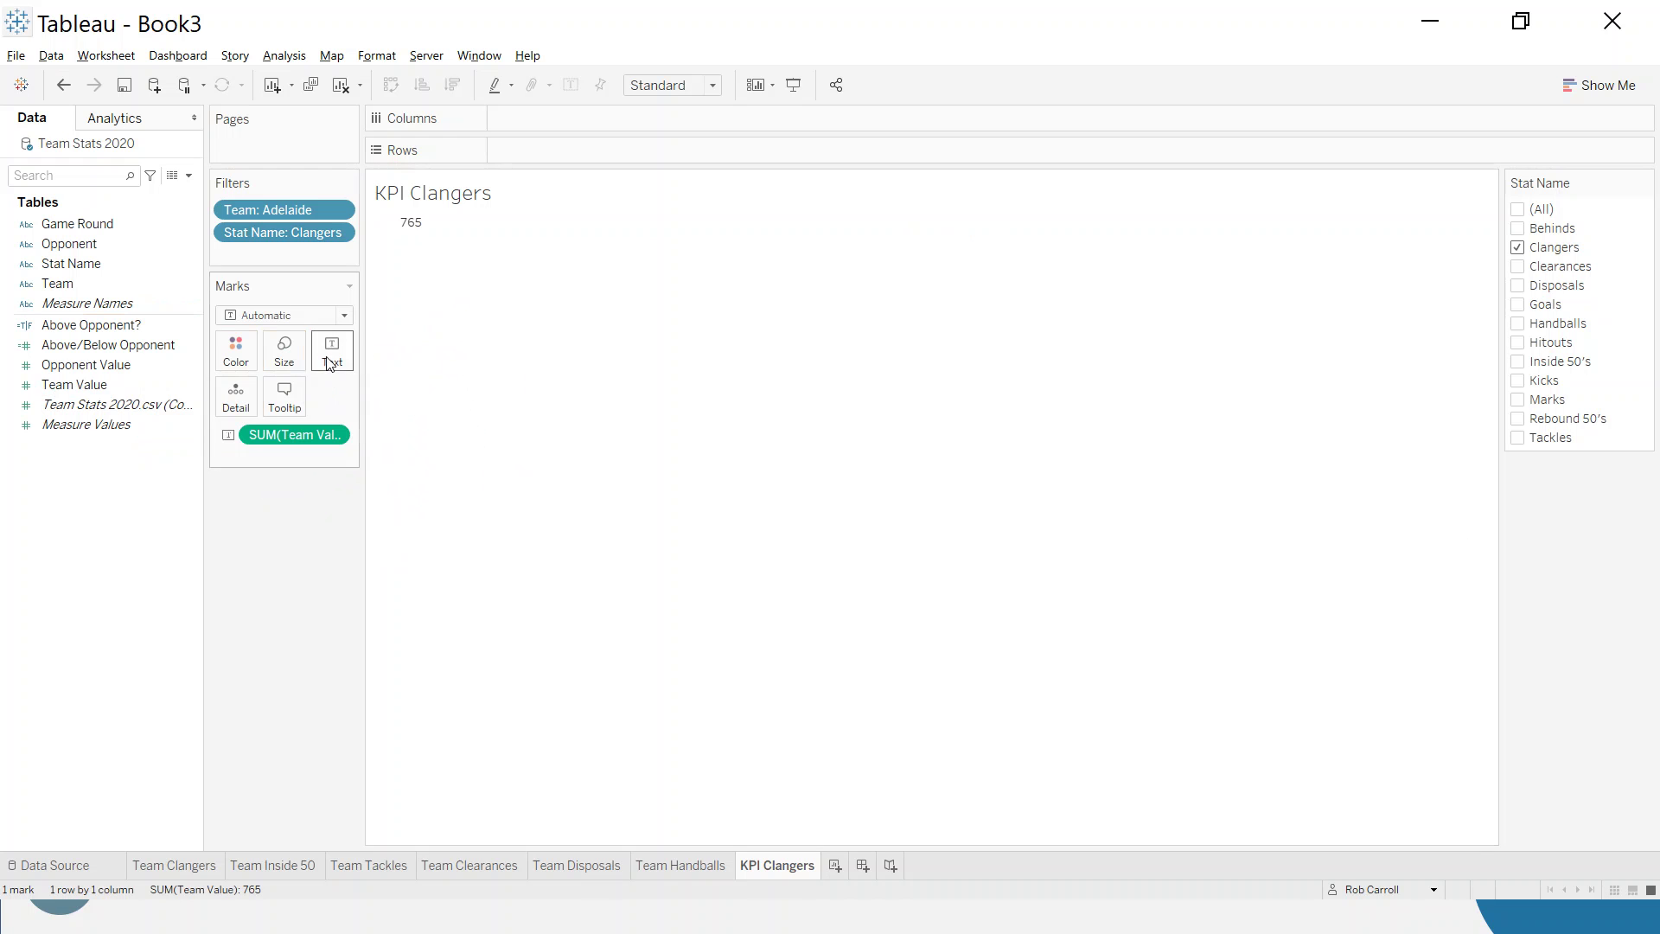
pyautogui.moveTo(402, 232)
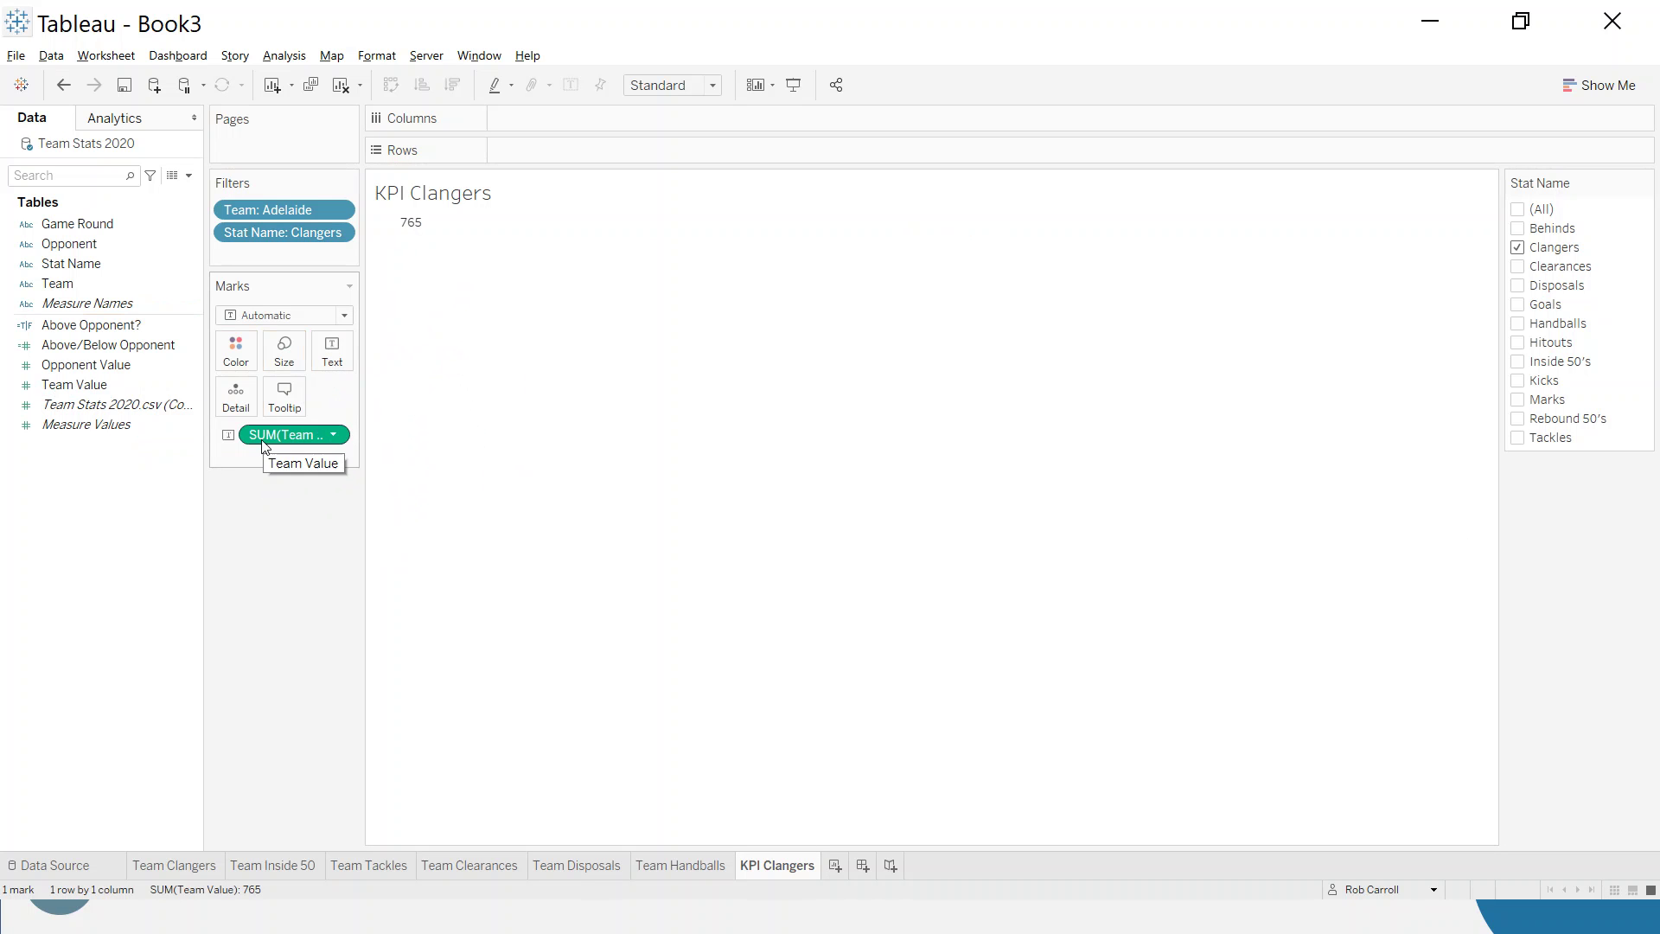
pyautogui.click(334, 435)
pyautogui.moveTo(410, 603)
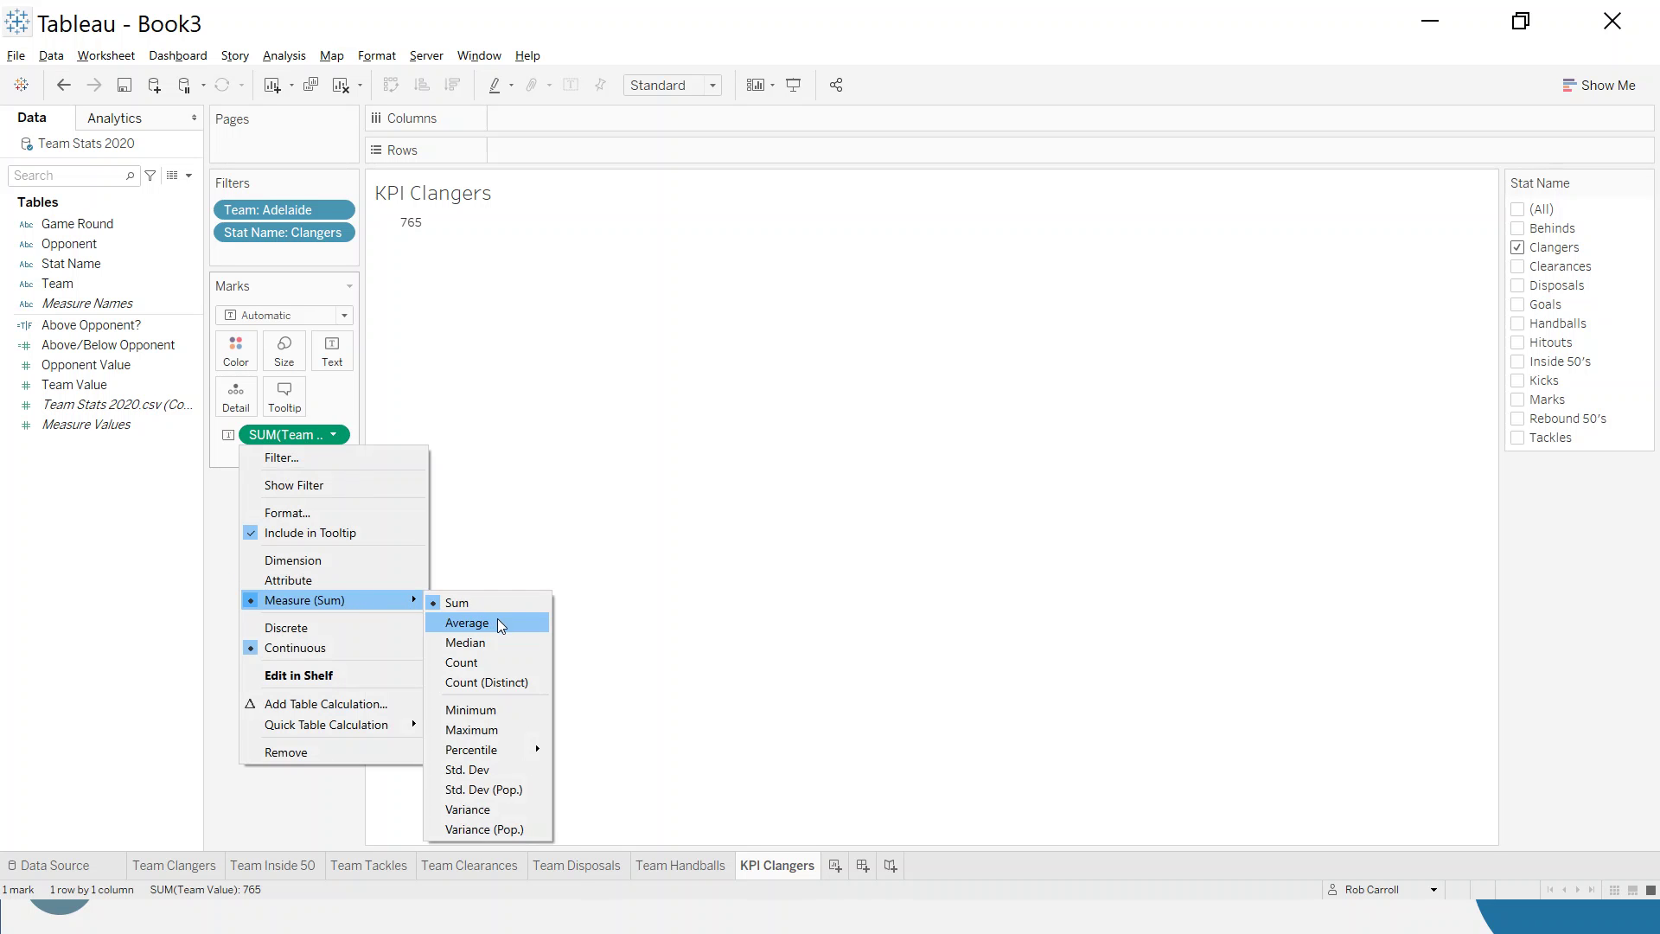
pyautogui.click(496, 622)
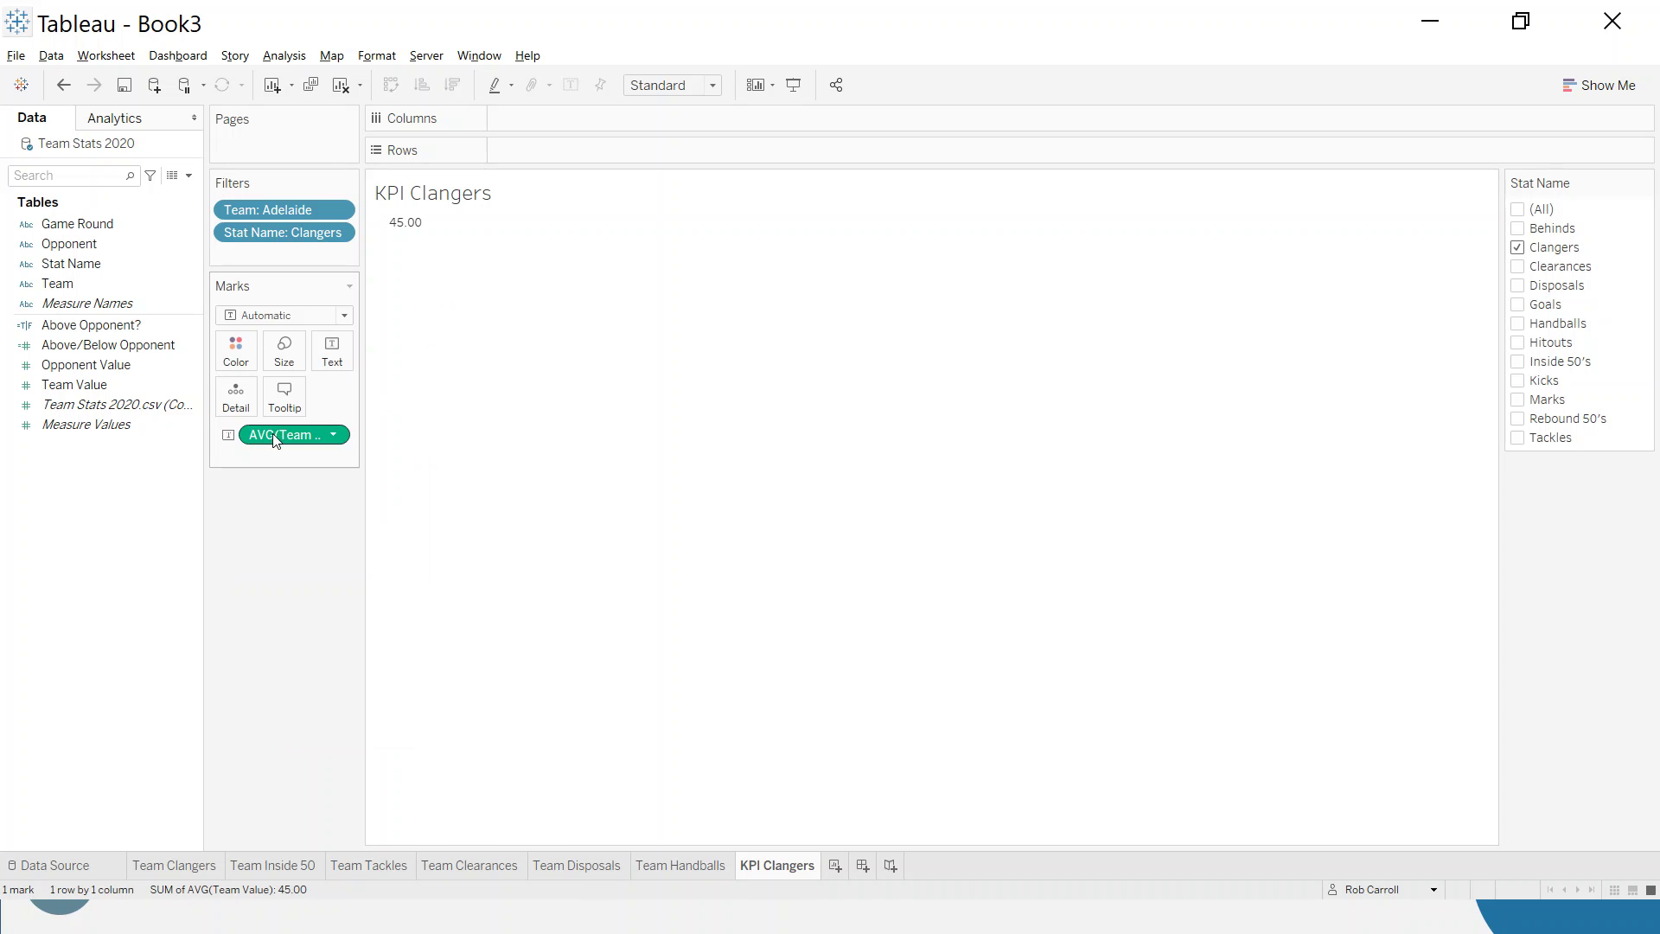
# Format the average Team Value as a custom number with one decimal place, giving 45.0
pyautogui.click(343, 435)
pyautogui.click(322, 505)
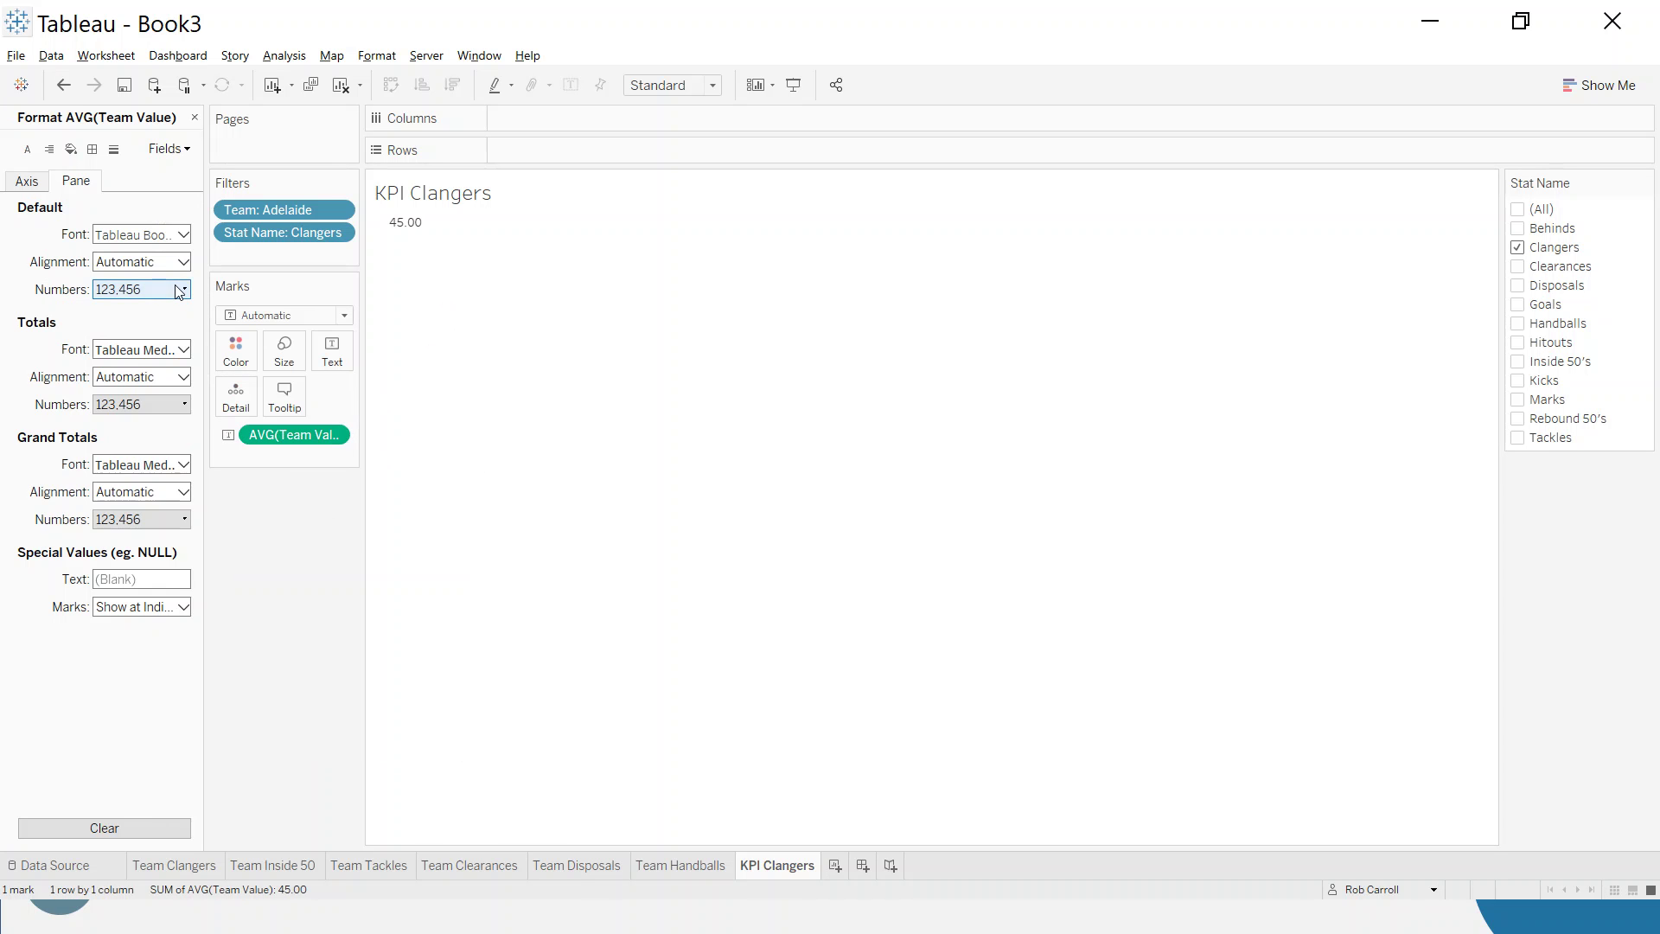
pyautogui.click(143, 289)
pyautogui.click(163, 344)
pyautogui.click(316, 349)
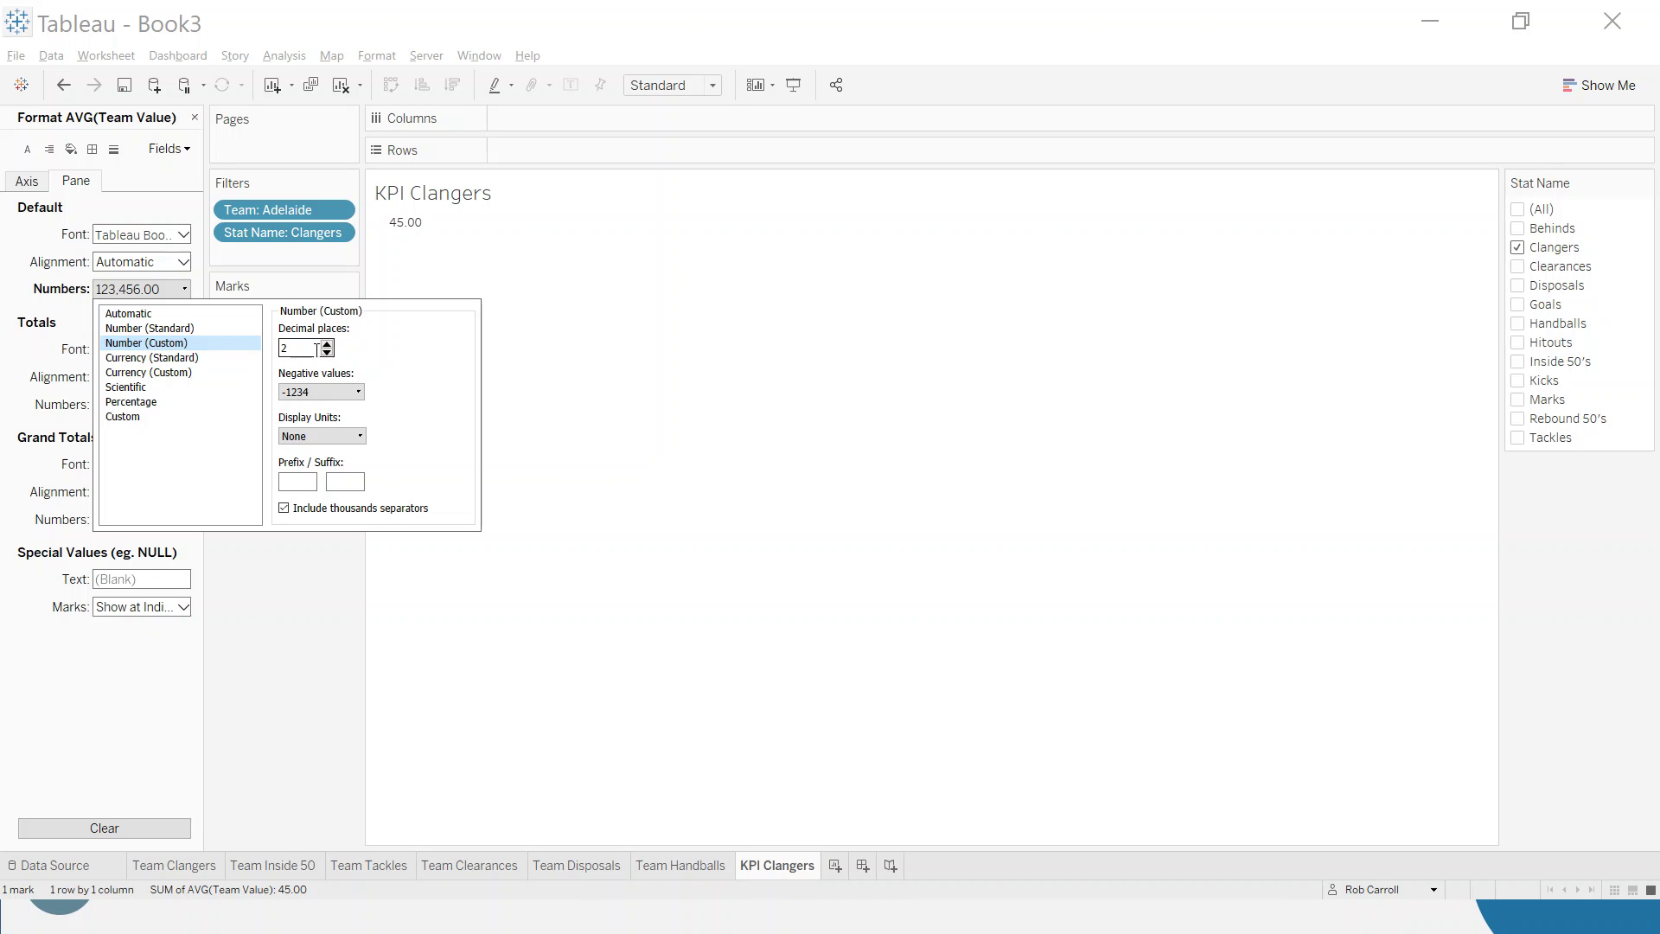
pyautogui.click(327, 352)
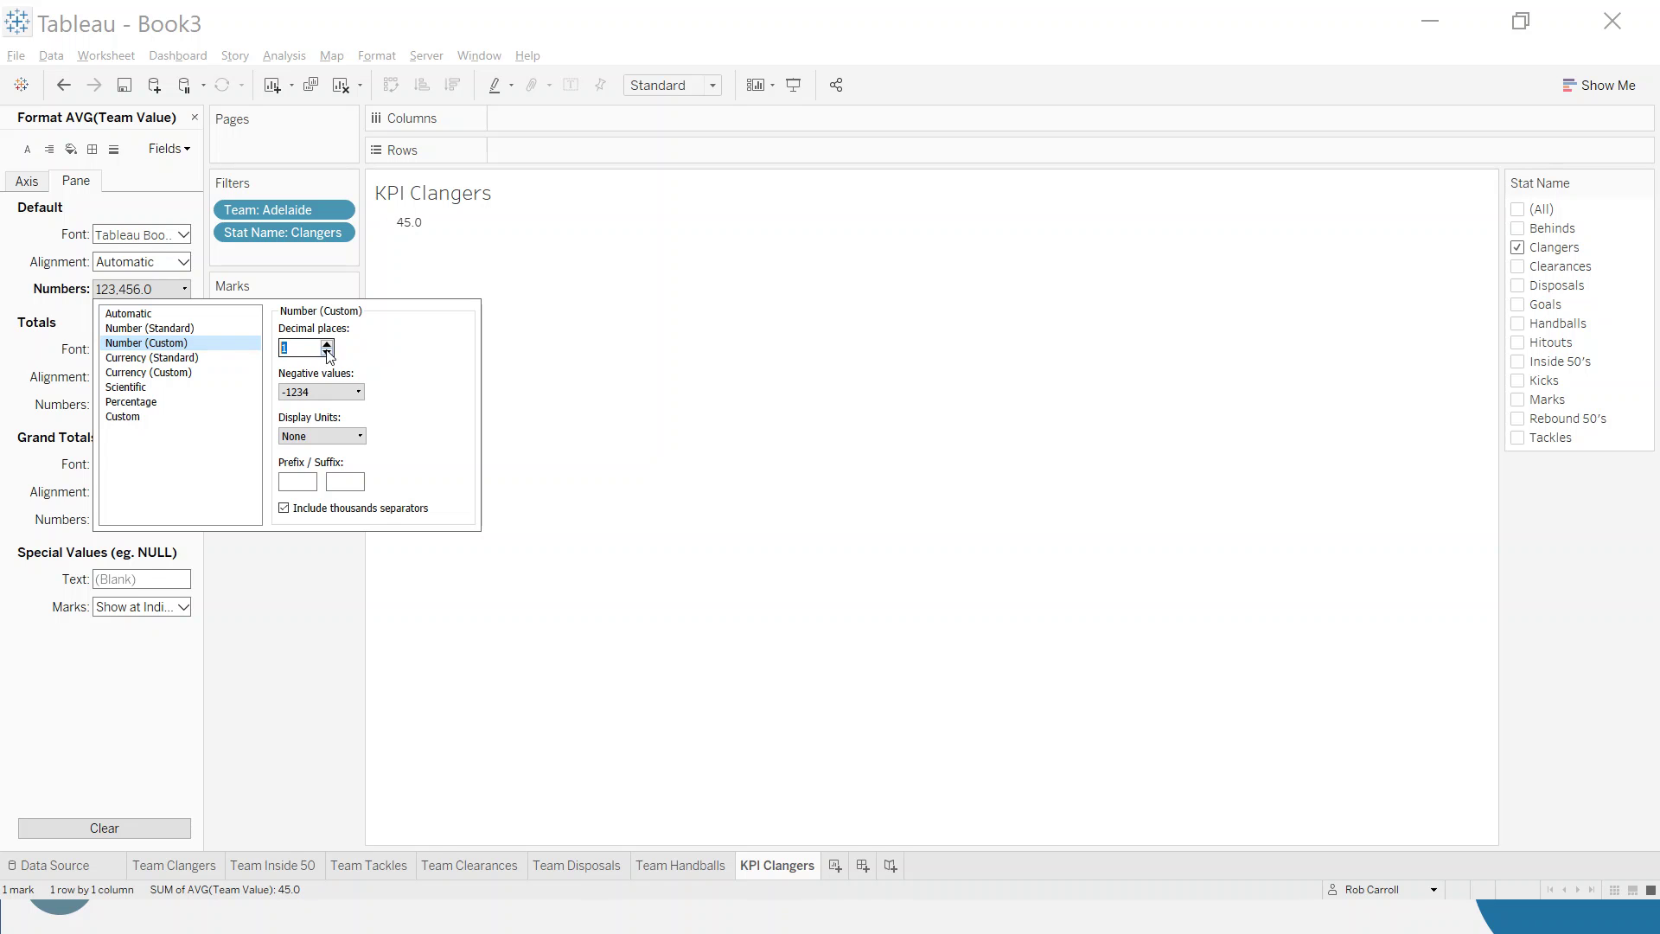
pyautogui.click(328, 584)
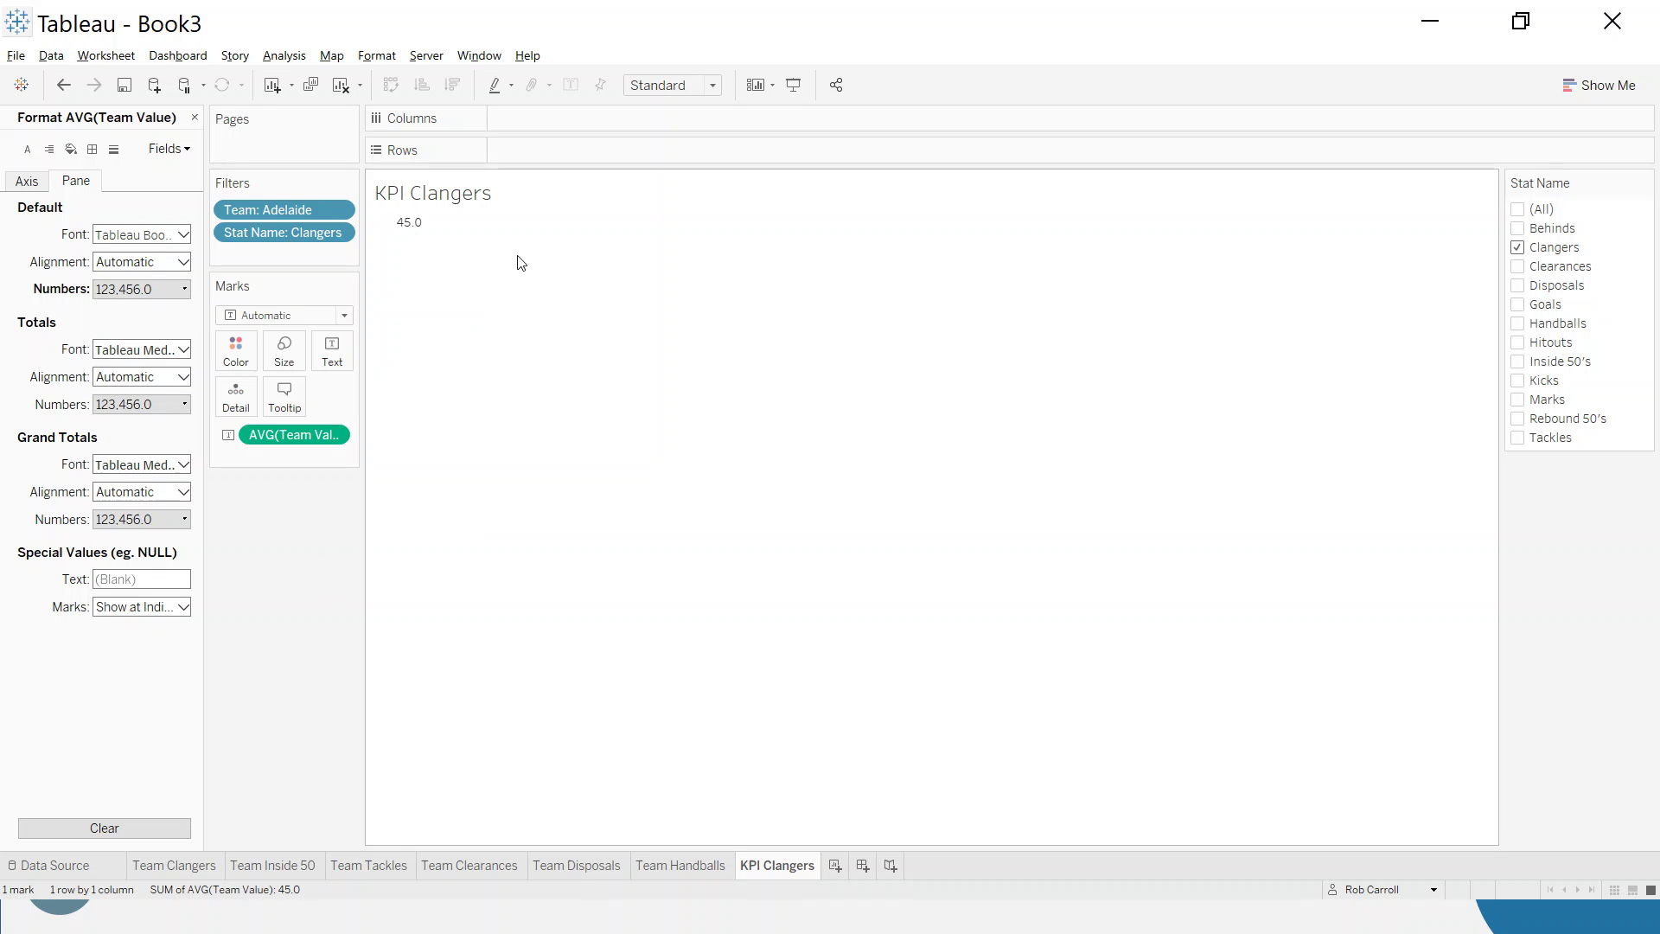
# Size the view to Entire View and align the value text Middle Center
pyautogui.click(703, 87)
pyautogui.click(674, 154)
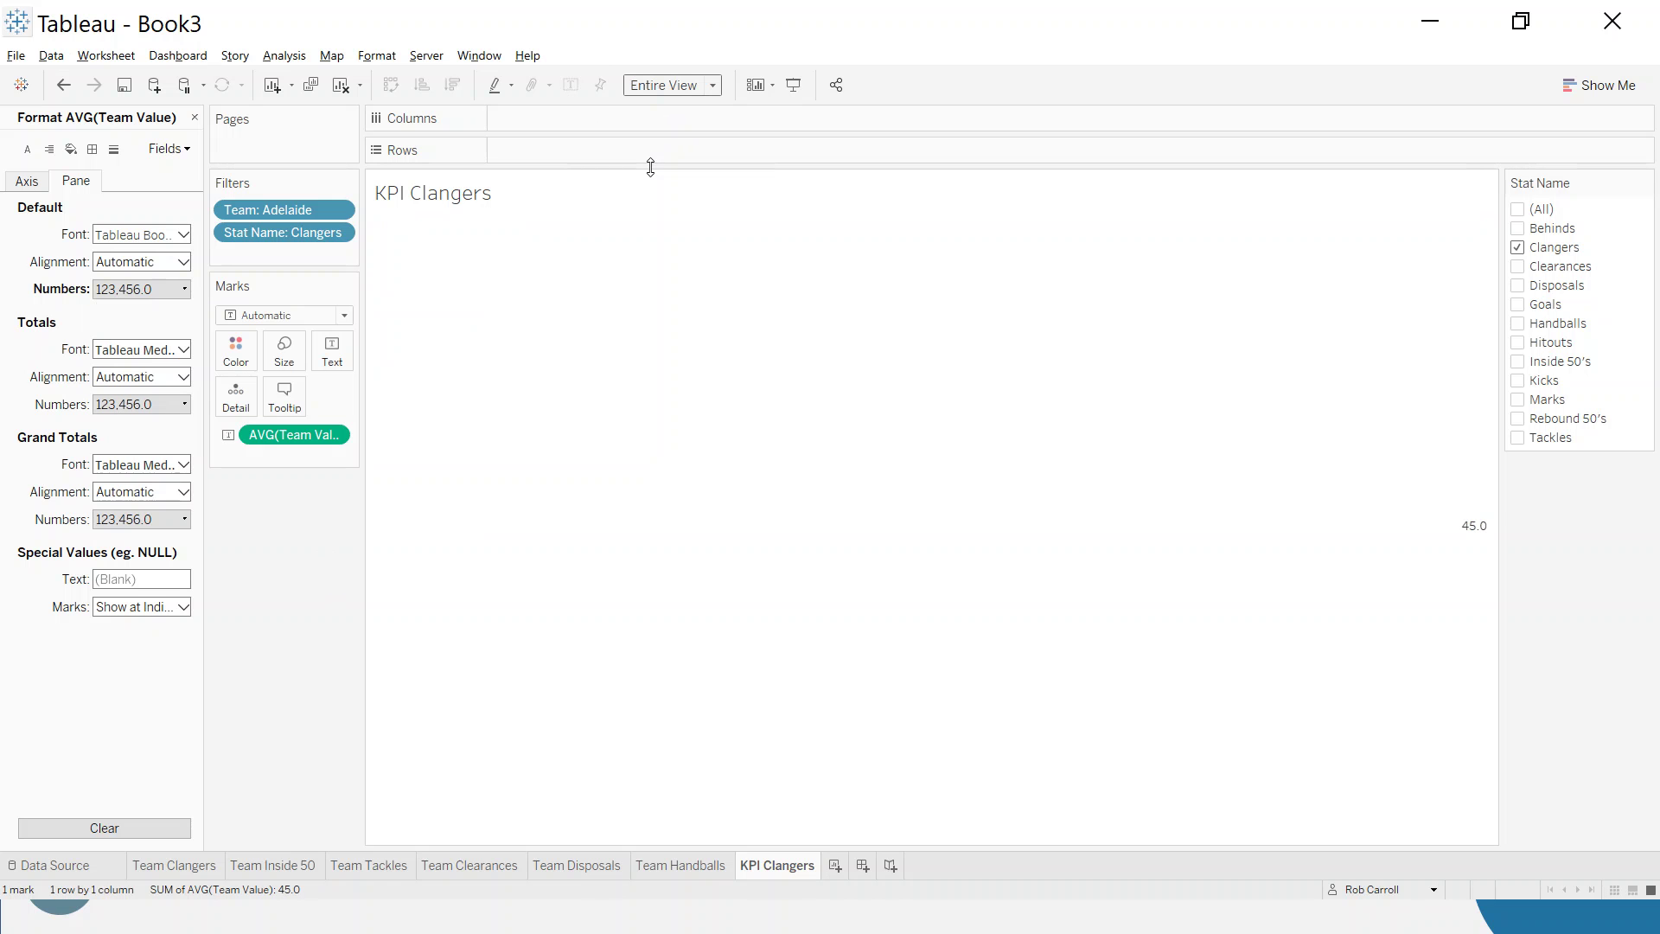
pyautogui.click(339, 355)
pyautogui.click(439, 416)
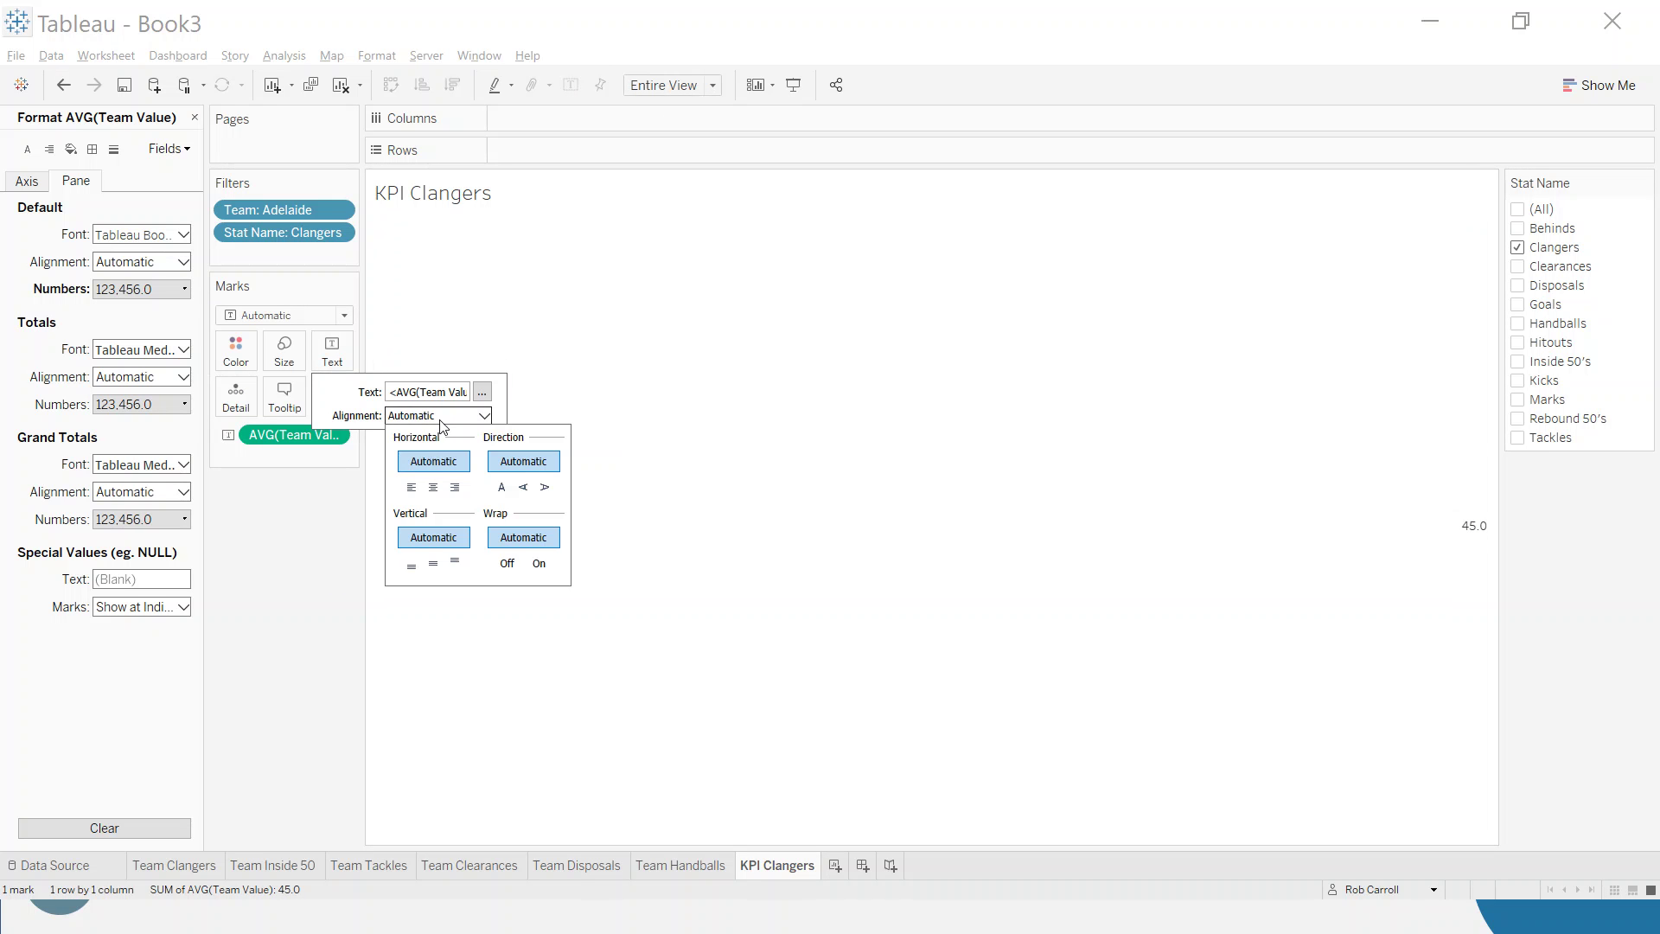
pyautogui.click(434, 481)
pyautogui.click(437, 416)
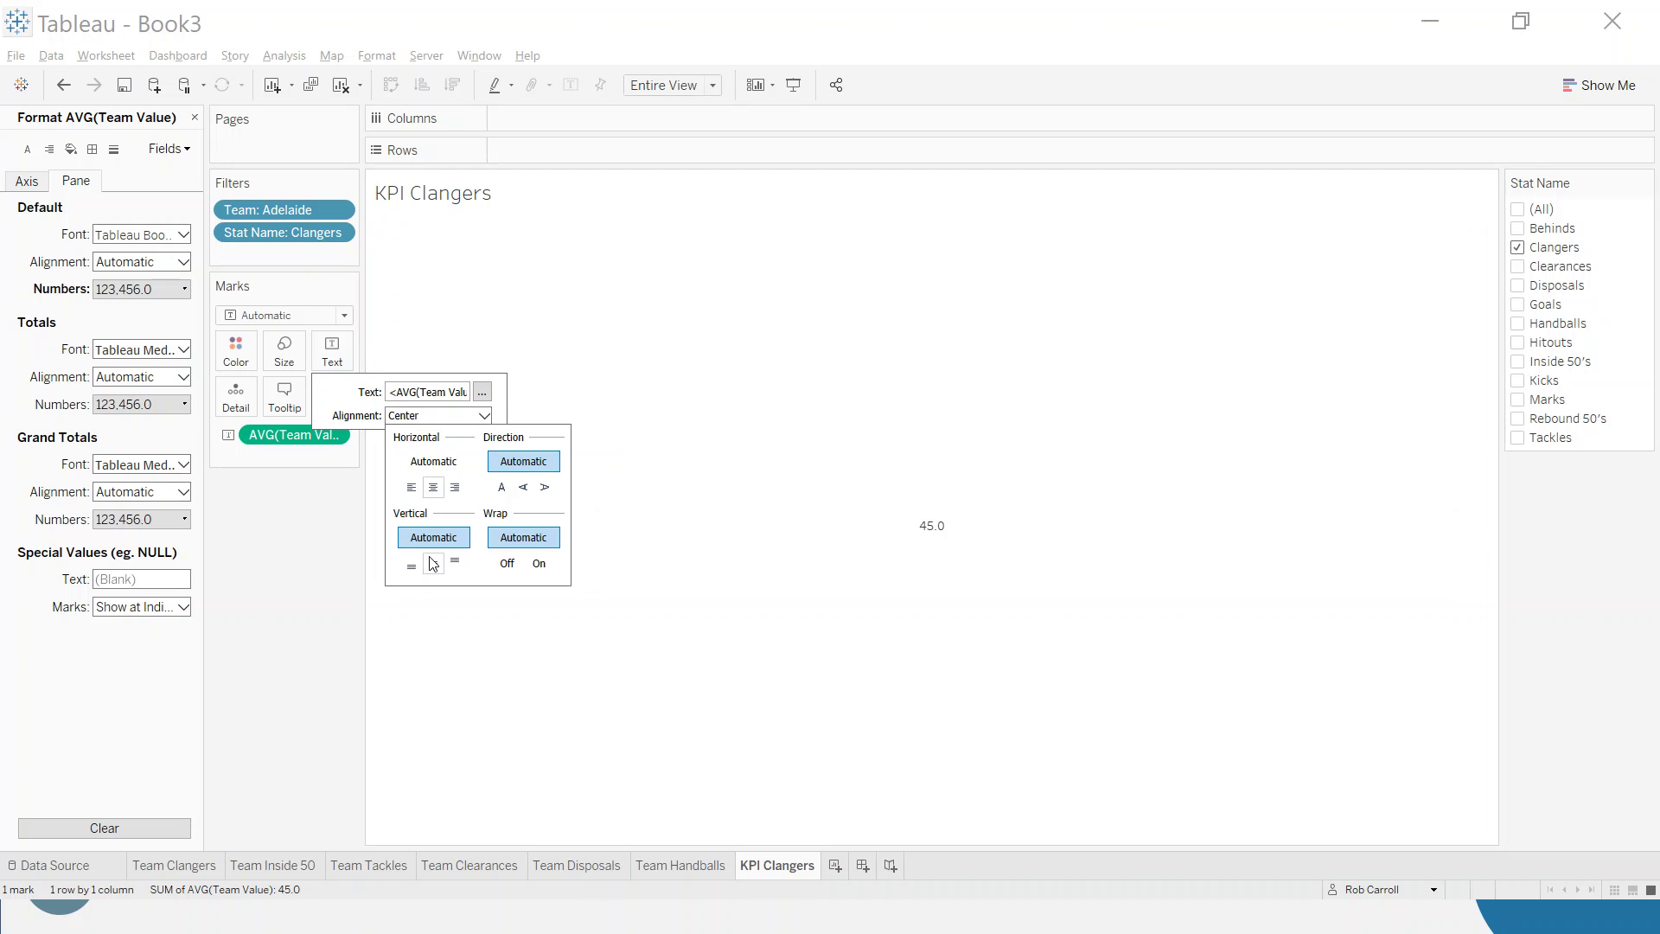
pyautogui.click(433, 563)
pyautogui.click(337, 546)
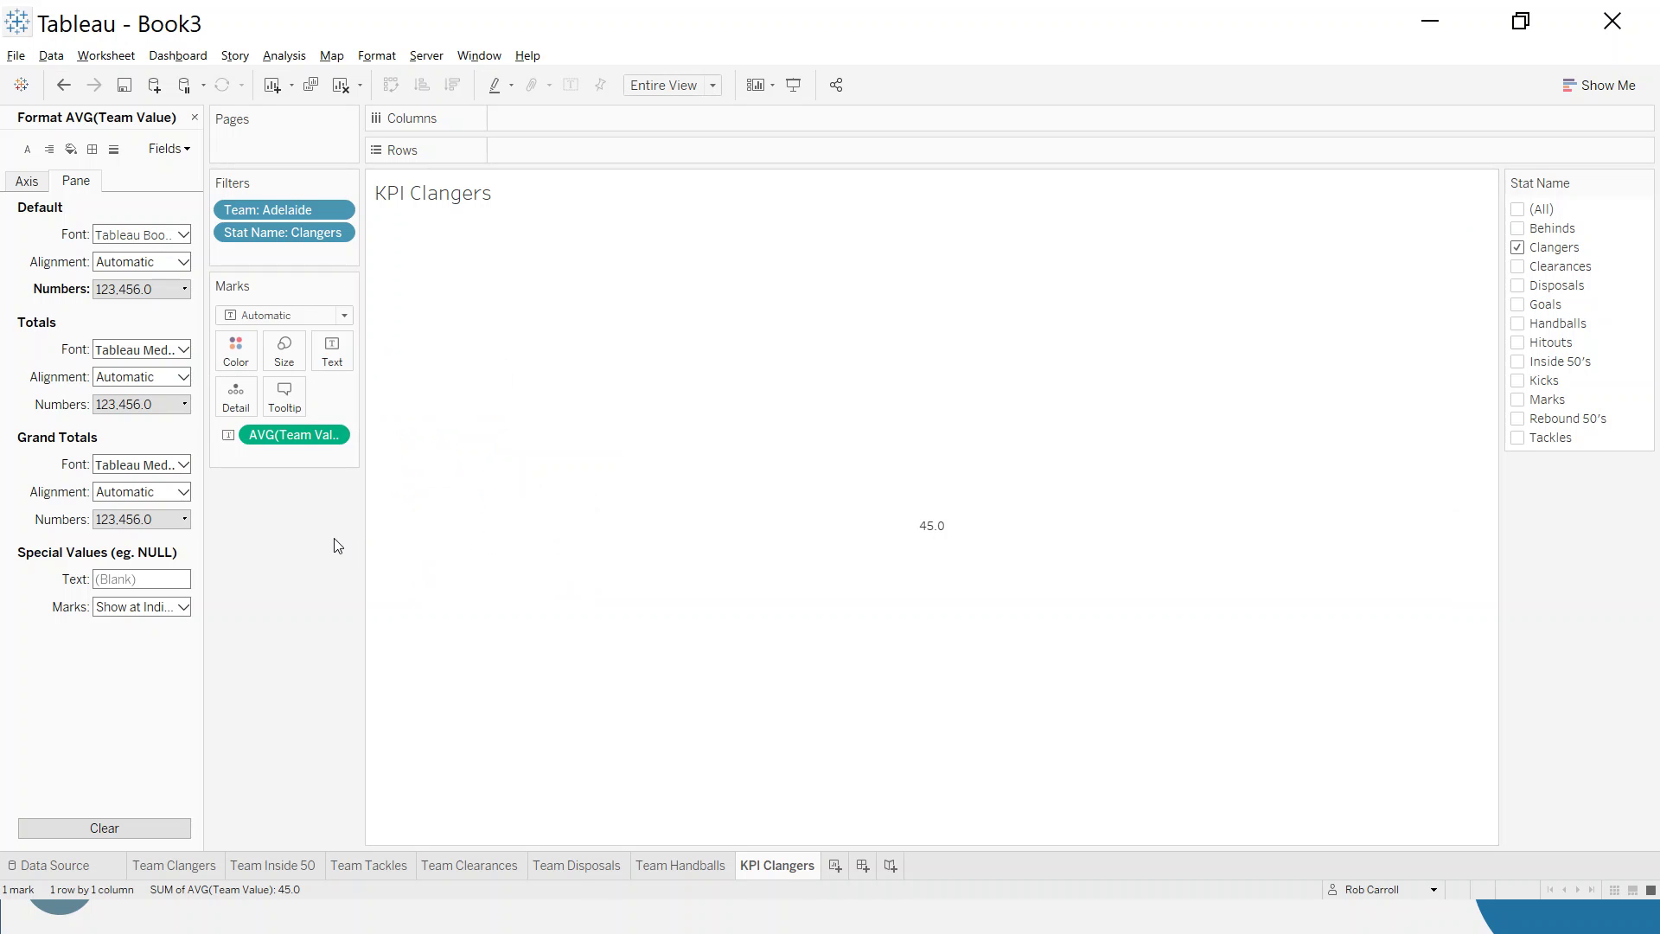
pyautogui.click(194, 116)
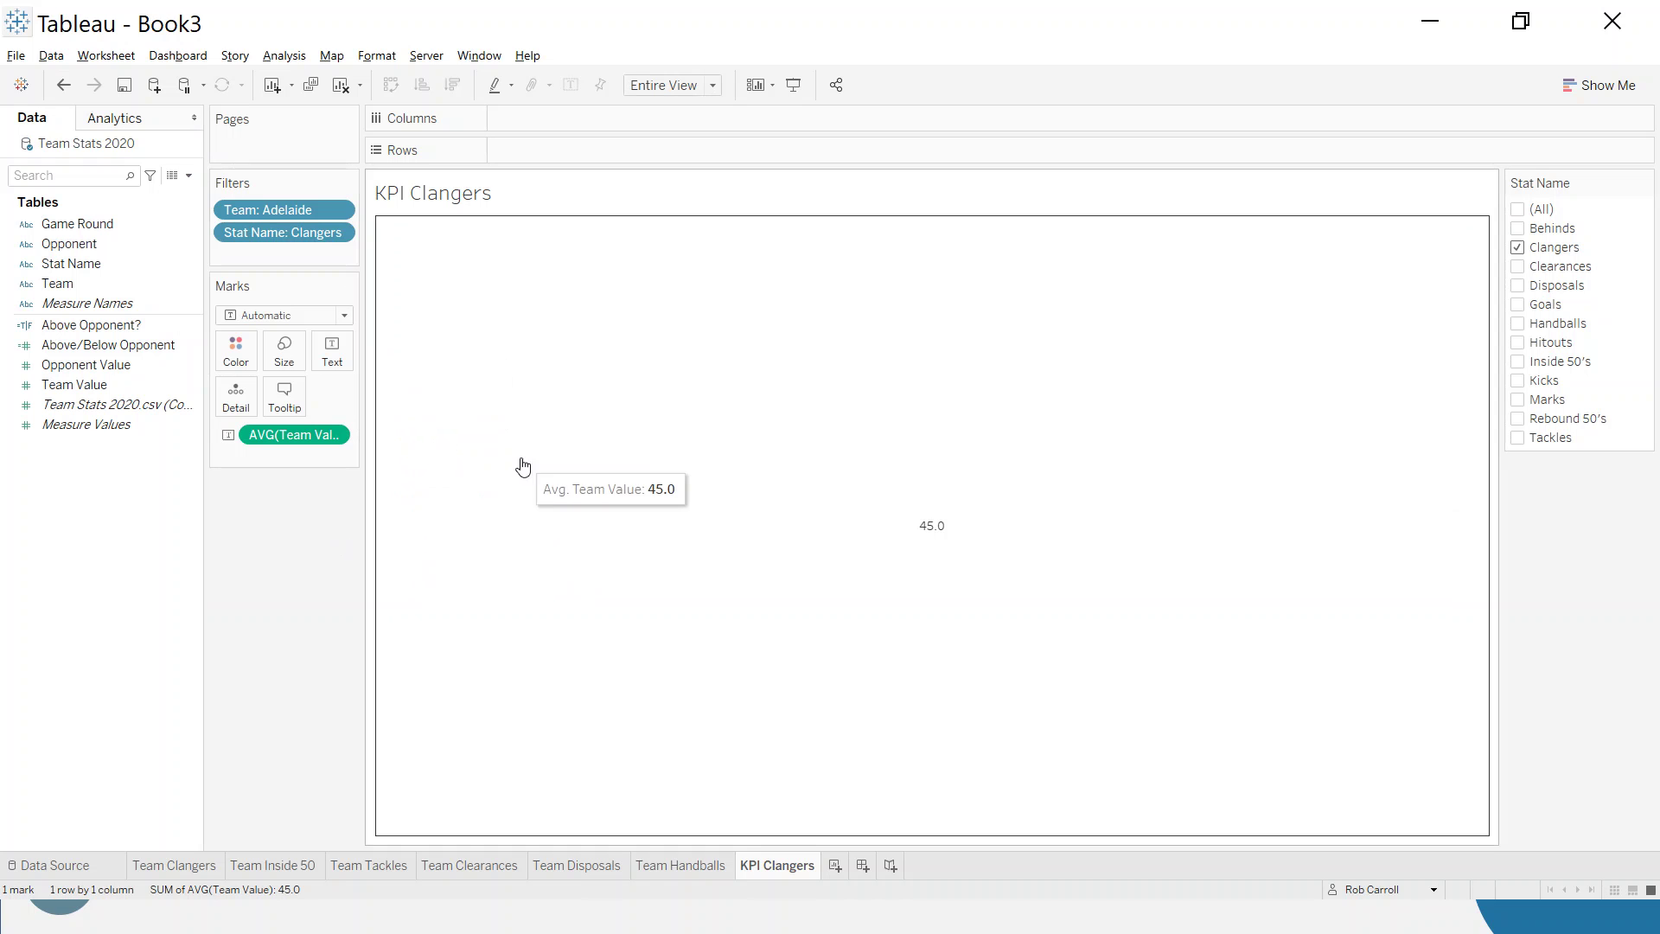
# Replace the sheet title with the Stat Name field so it reads 'Clangers', centre-aligned
pyautogui.doubleClick(480, 194)
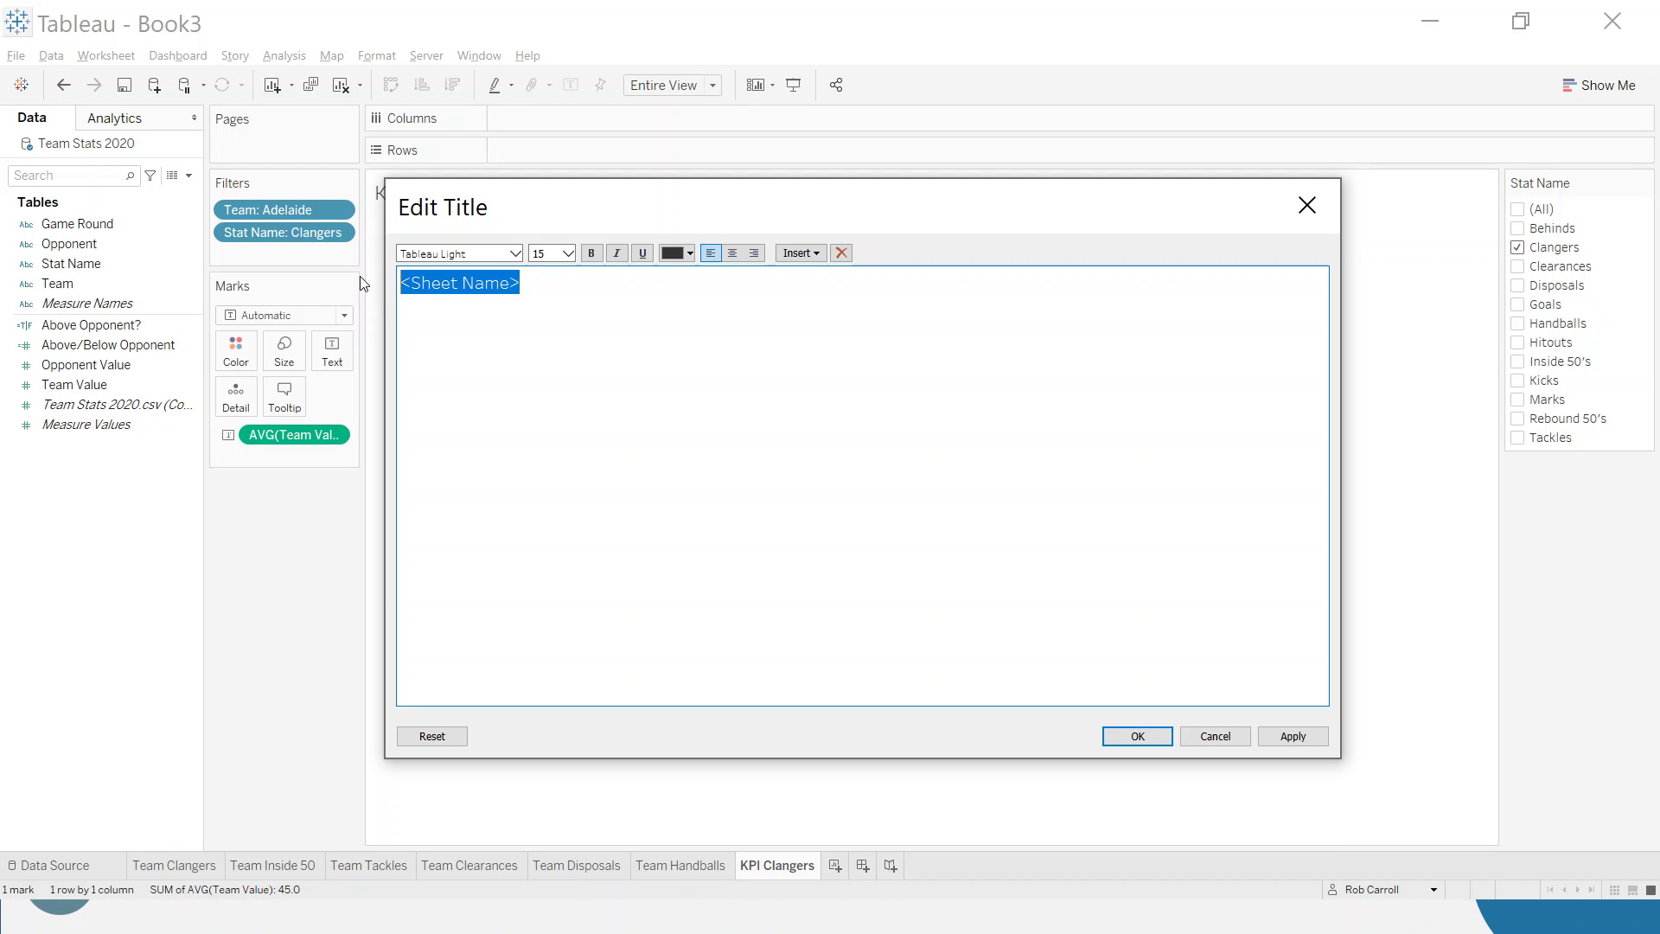
pyautogui.click(801, 253)
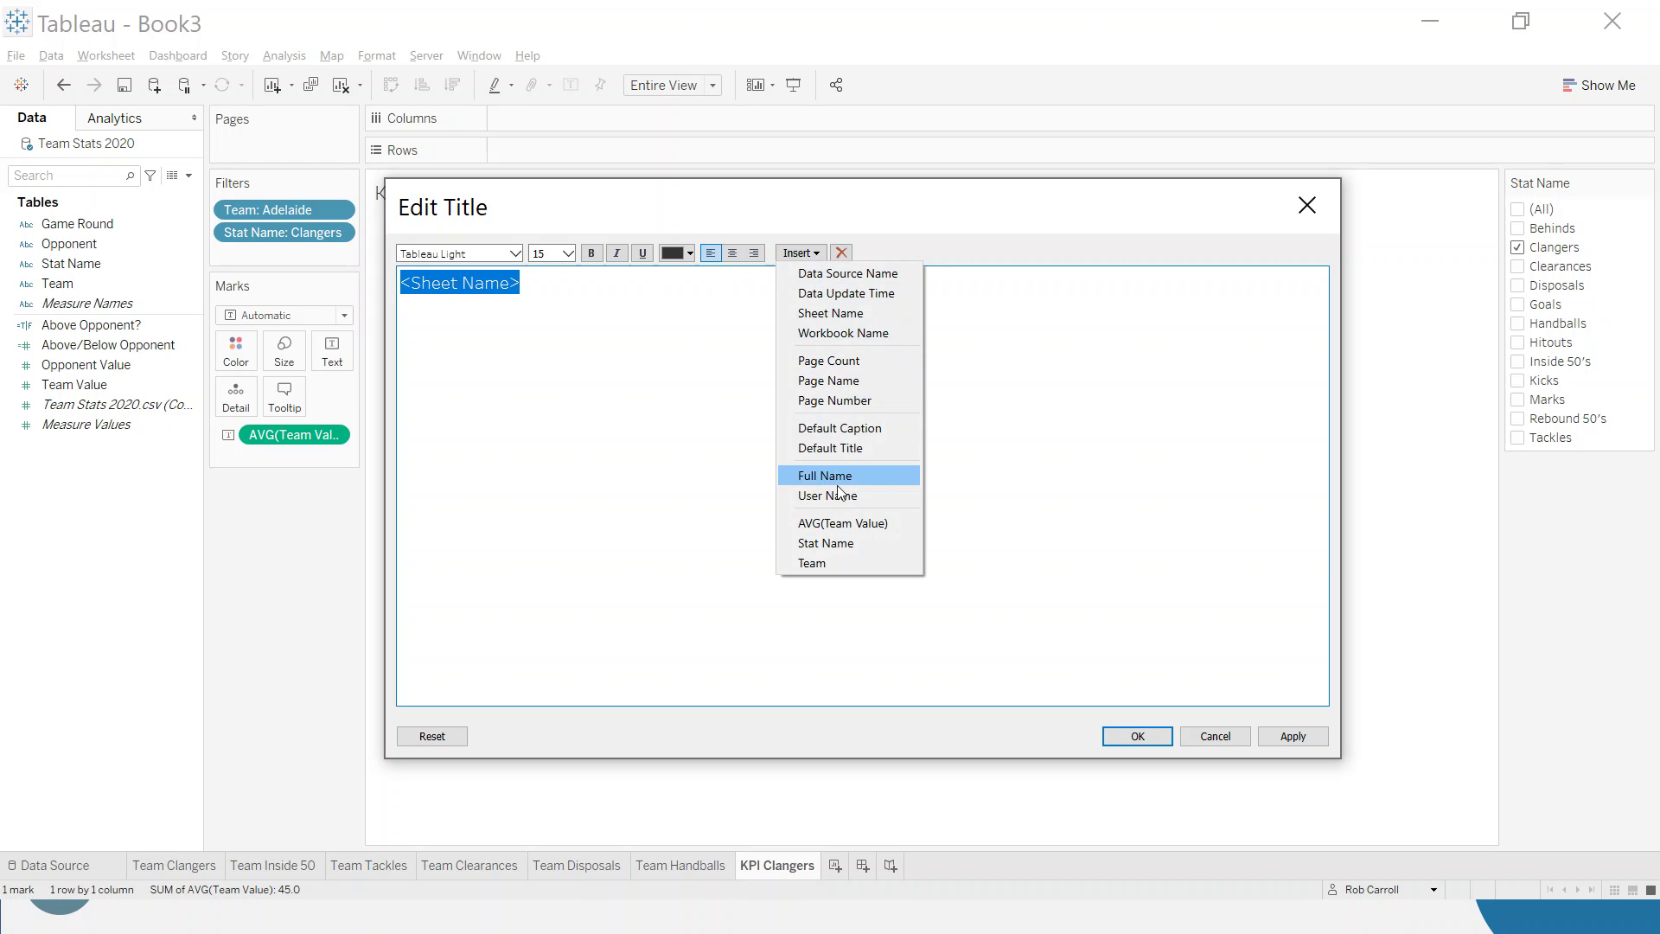
pyautogui.click(825, 543)
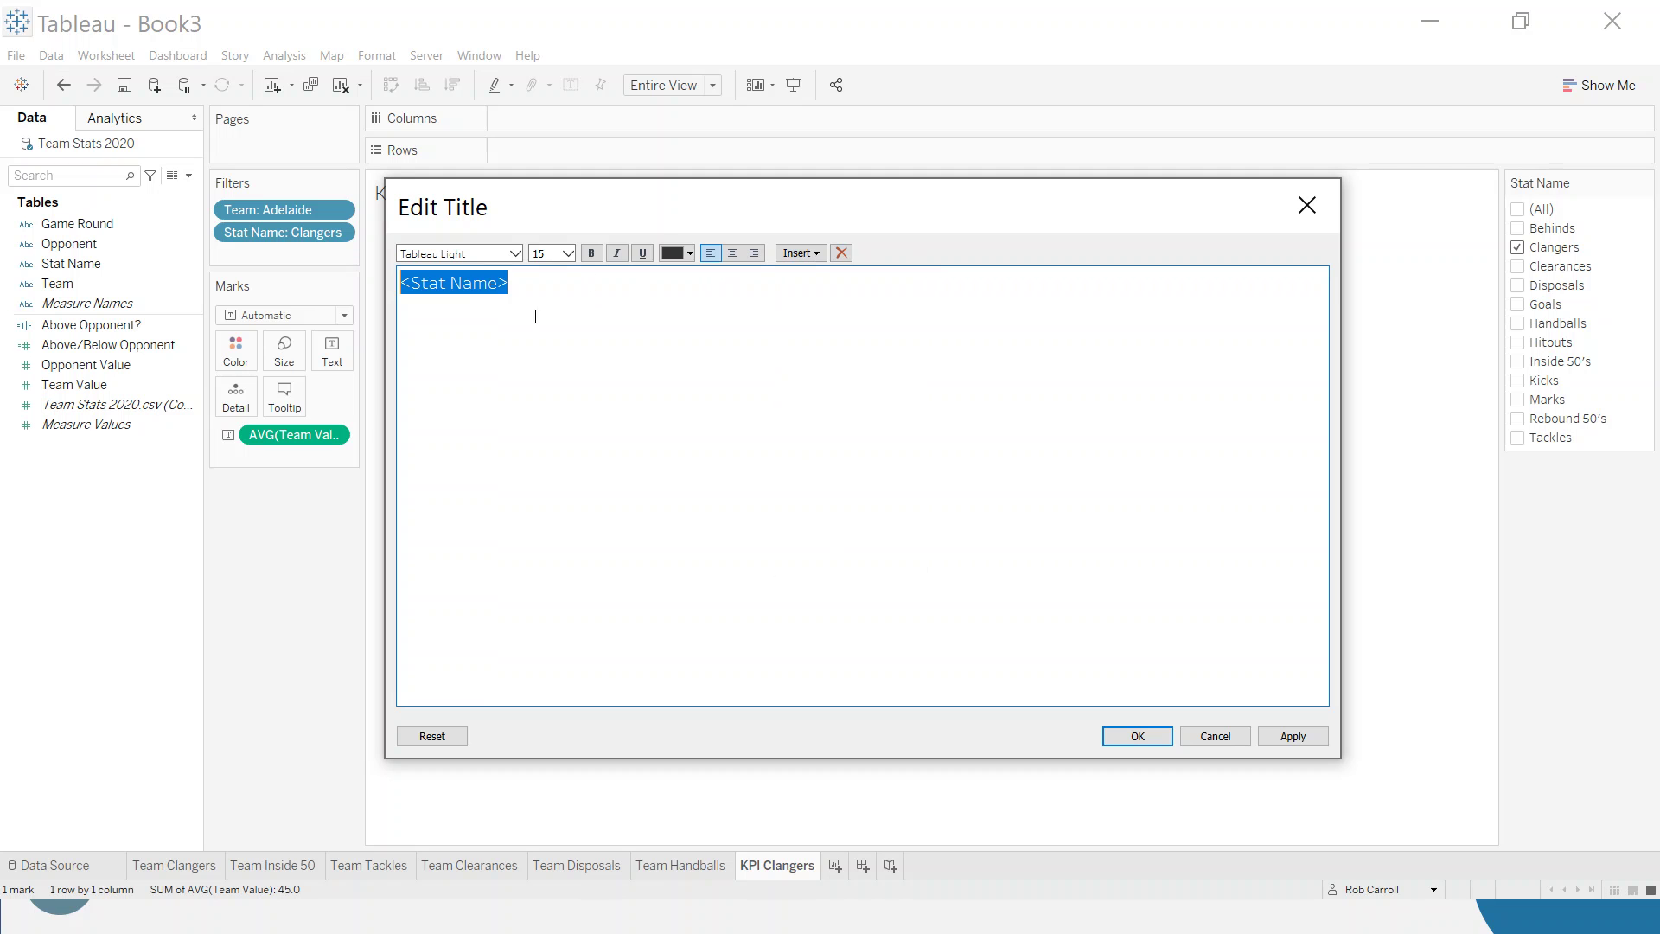
pyautogui.moveTo(510, 281); pyautogui.dragTo(392, 284)
pyautogui.click(733, 253)
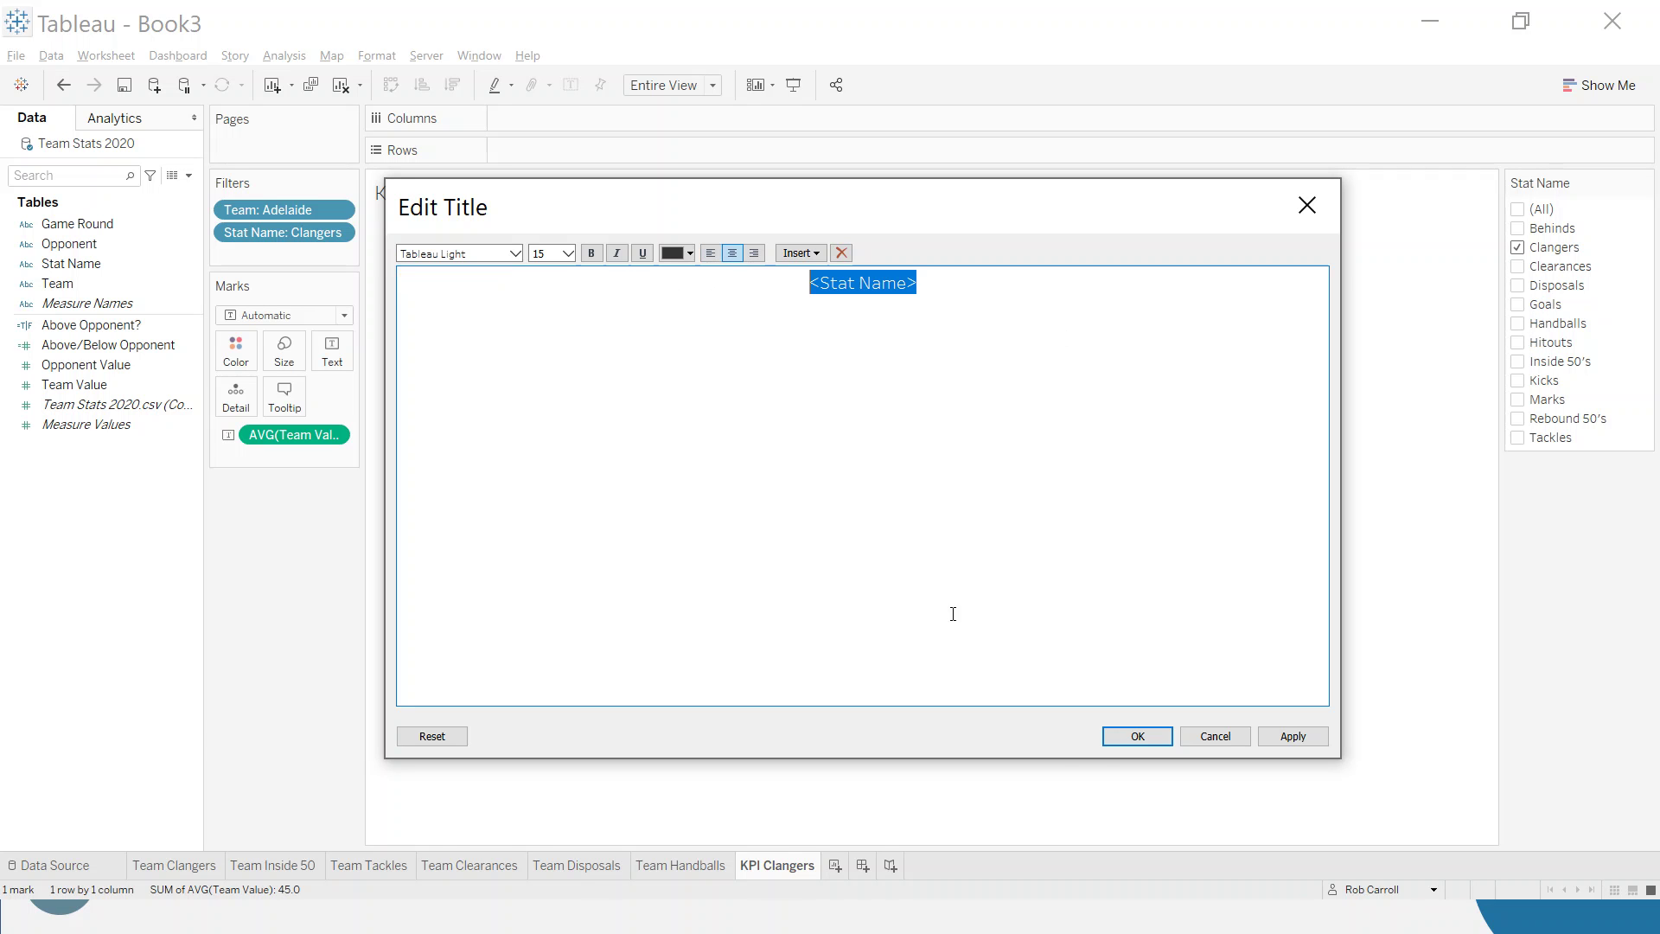
pyautogui.click(1138, 736)
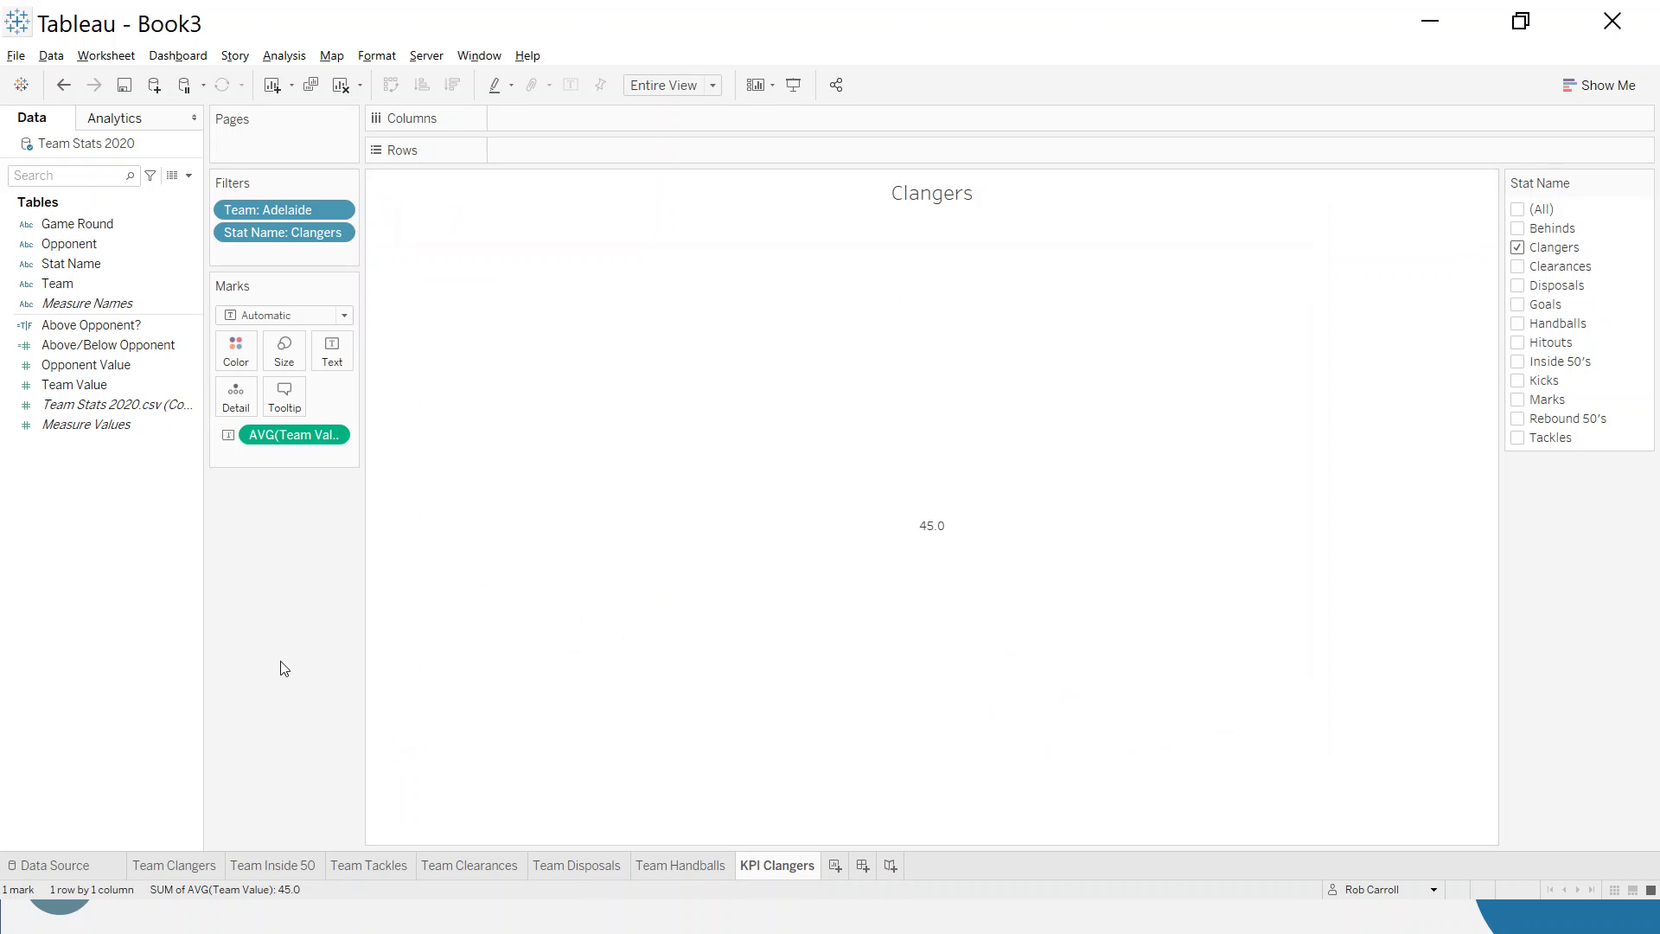
# In the finished workbook, open the KPI - Inside 50 sheet and inspect its Stat Name title
pyautogui.hotkey('alt', 'Tab')
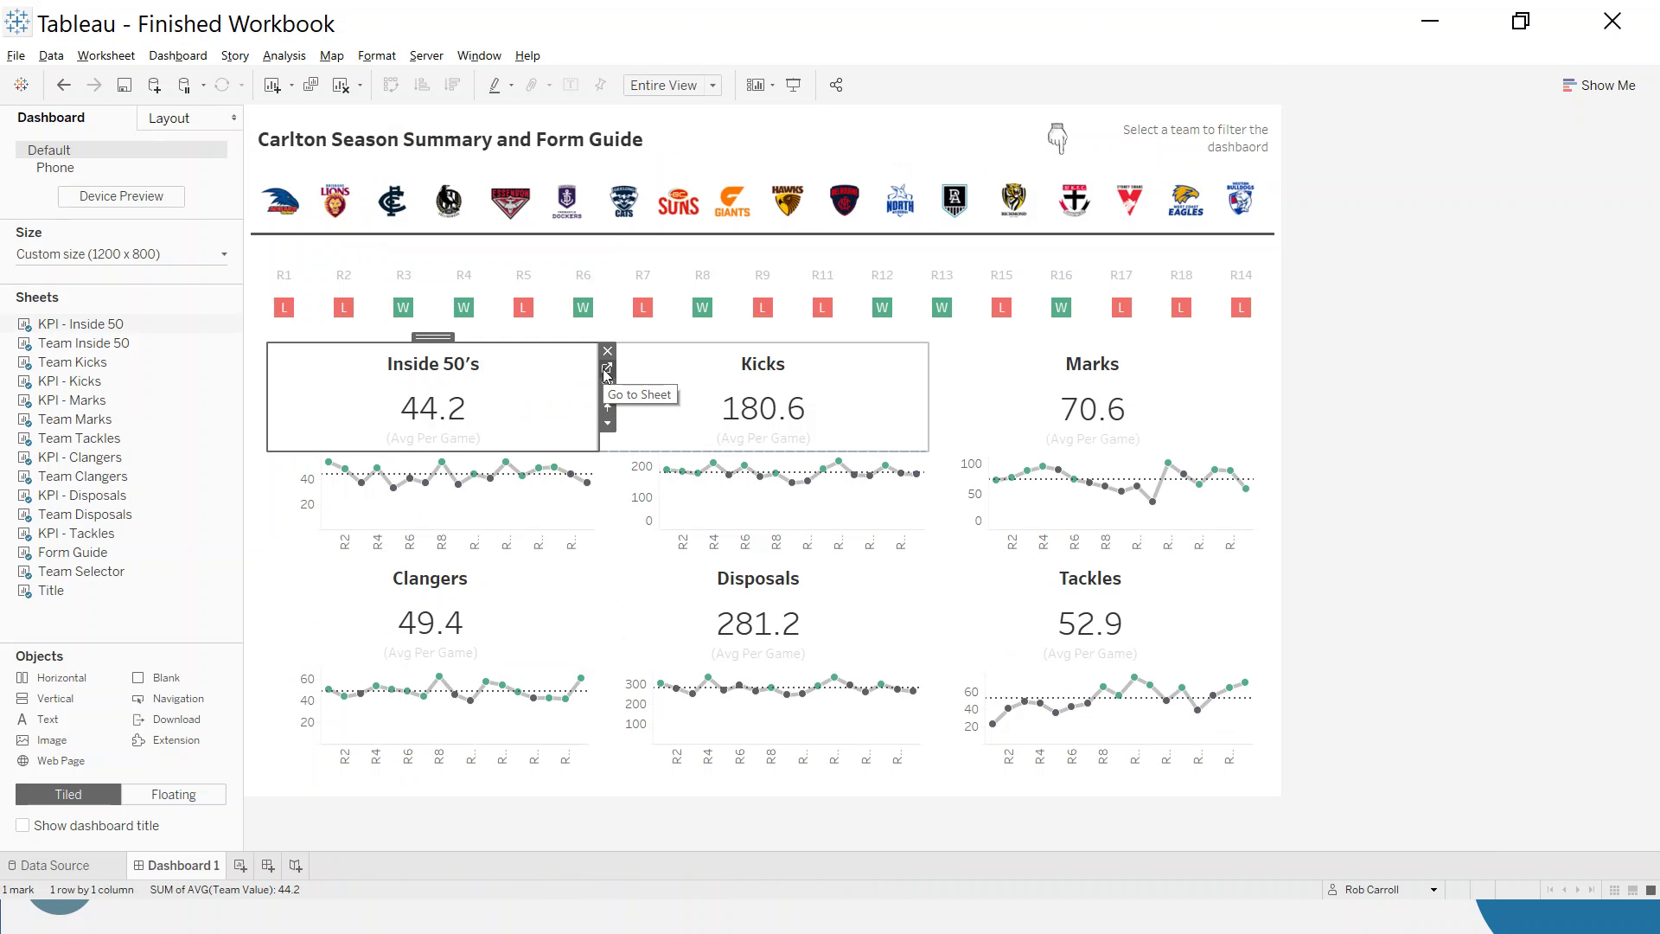
pyautogui.click(608, 378)
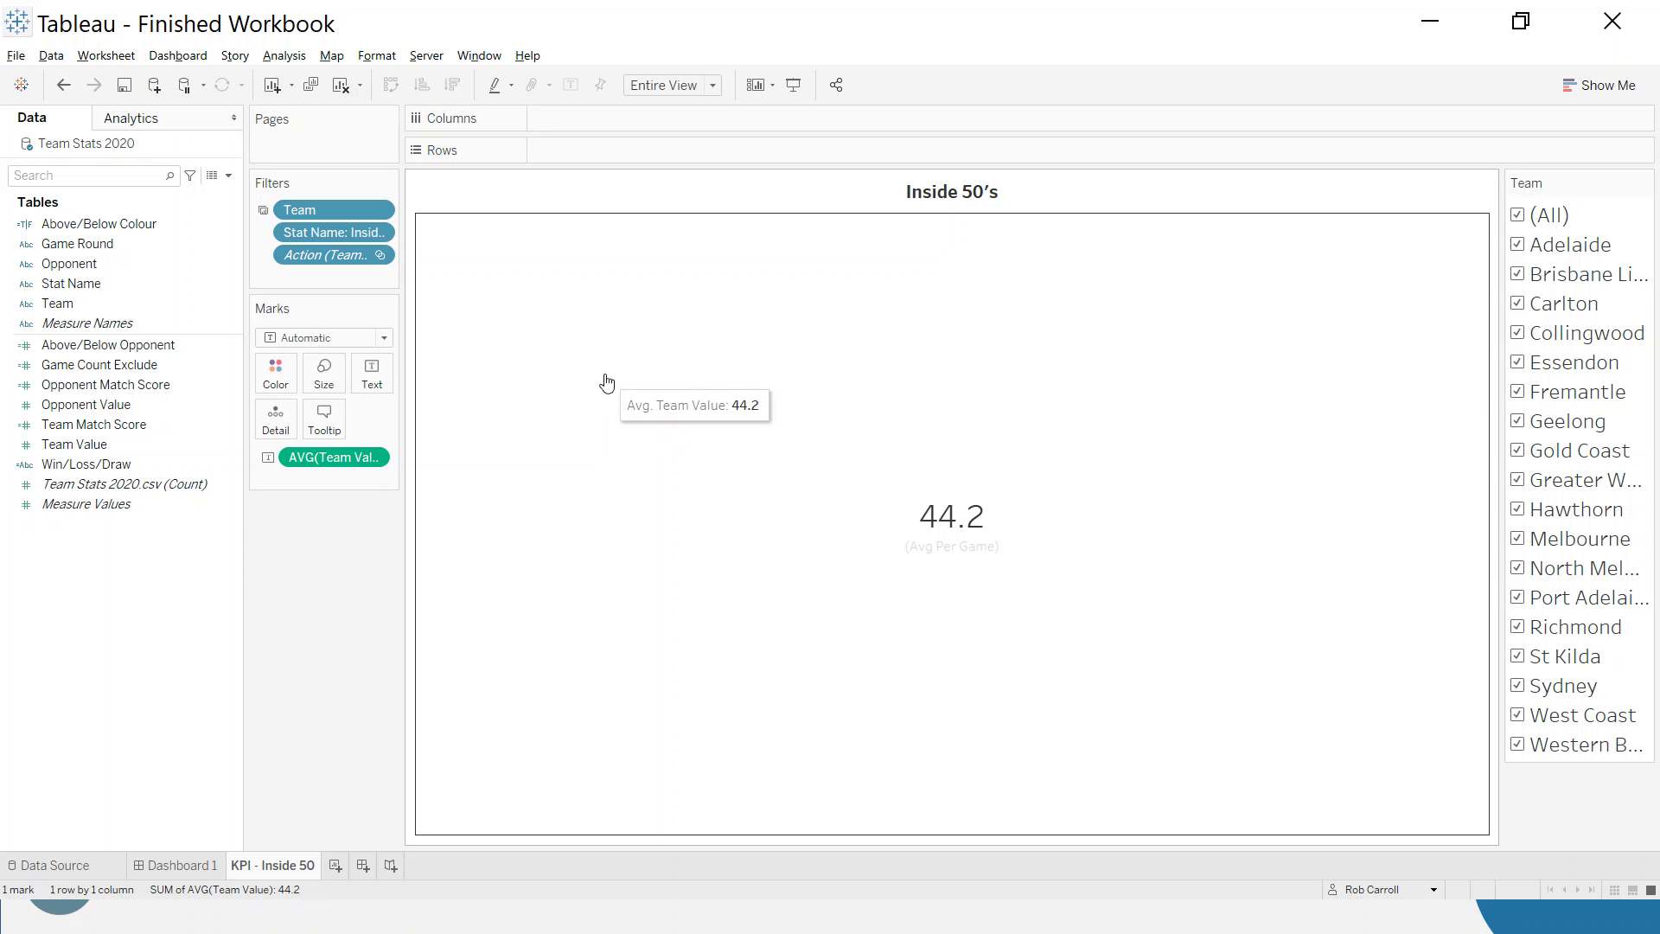
pyautogui.doubleClick(1020, 197)
pyautogui.moveTo(897, 291); pyautogui.dragTo(931, 285)
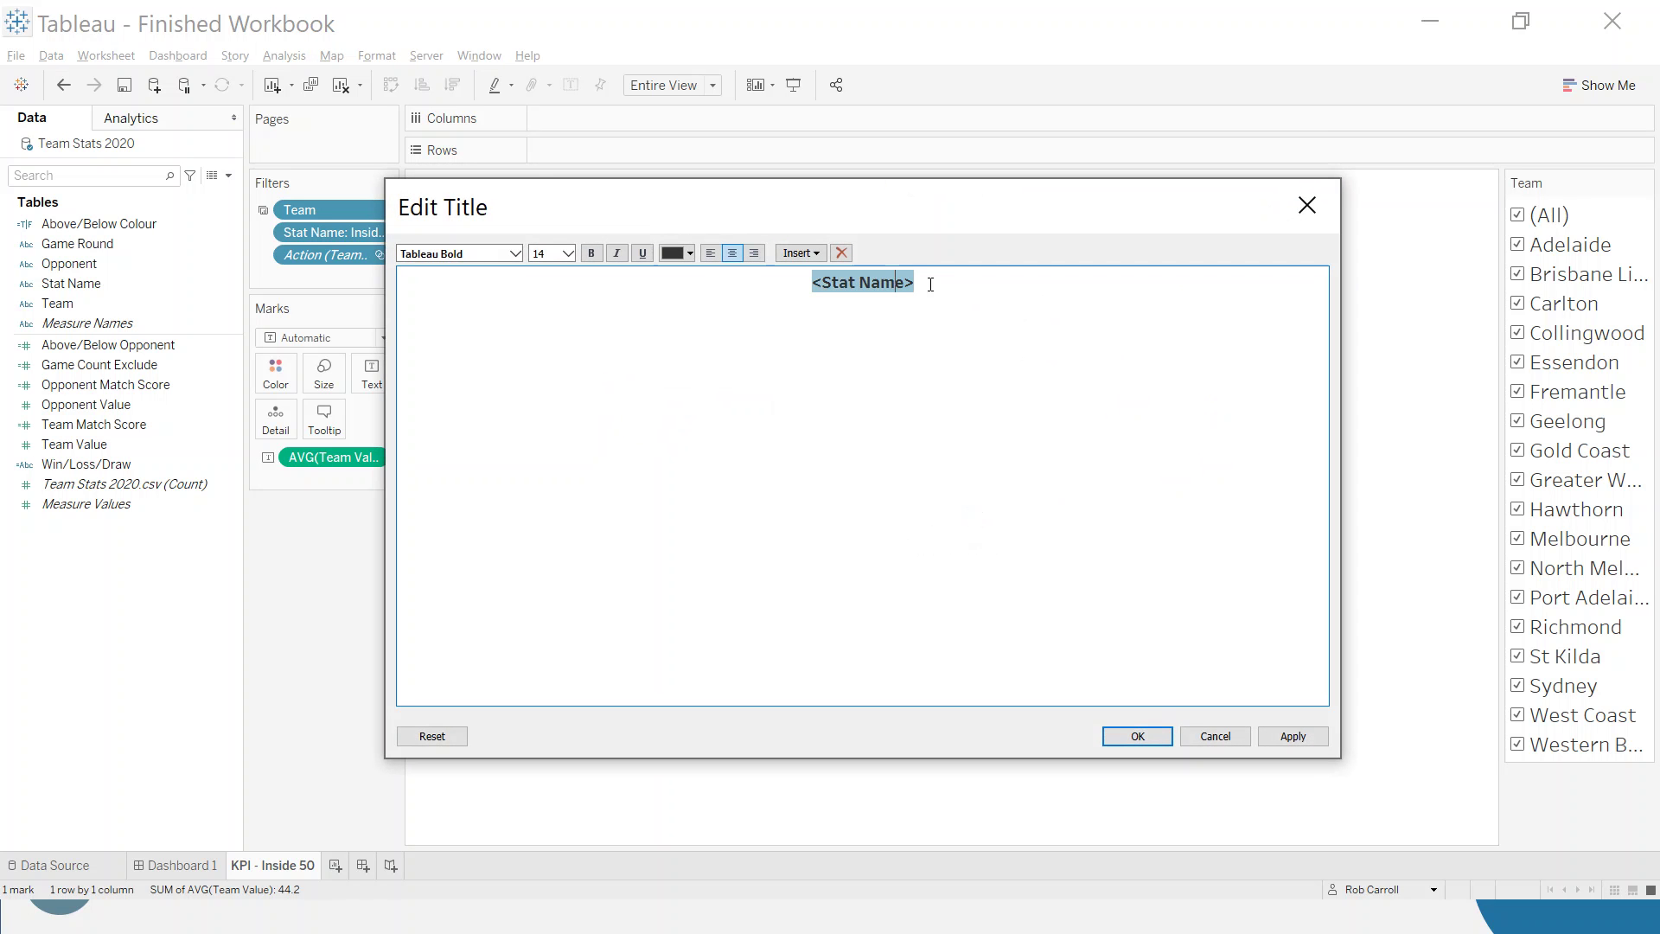
pyautogui.click(1311, 192)
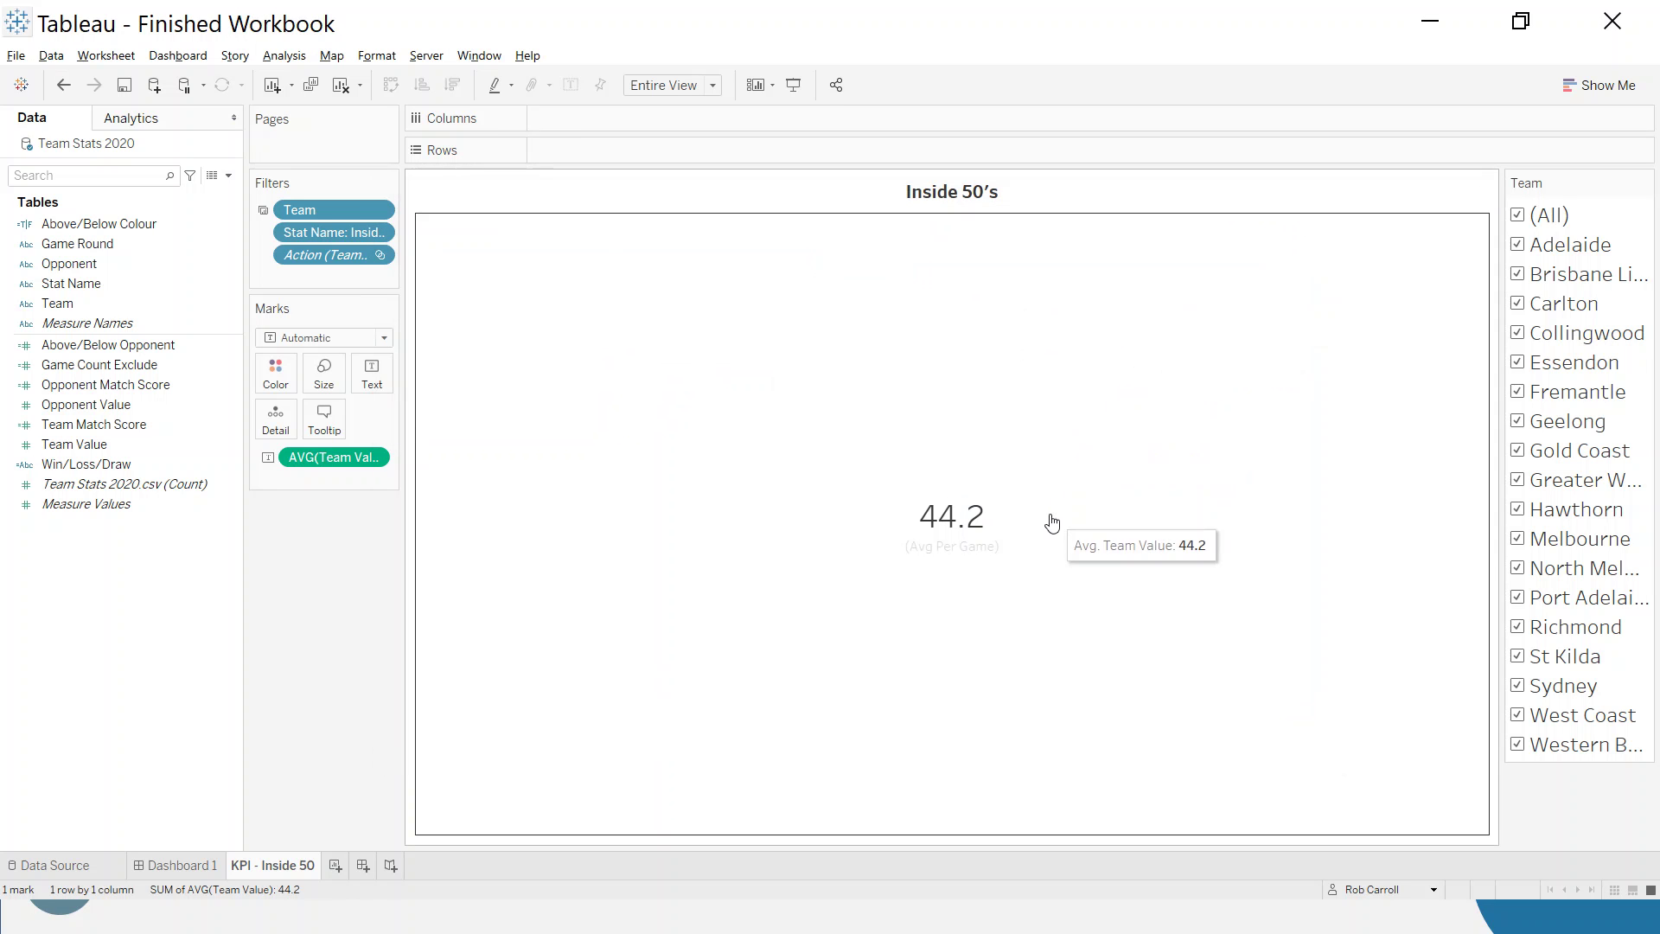
# Inspect the formatting of the 44.2 value and '(Avg Per Game)' label lines, then return to Book3
pyautogui.click(371, 374)
pyautogui.click(522, 414)
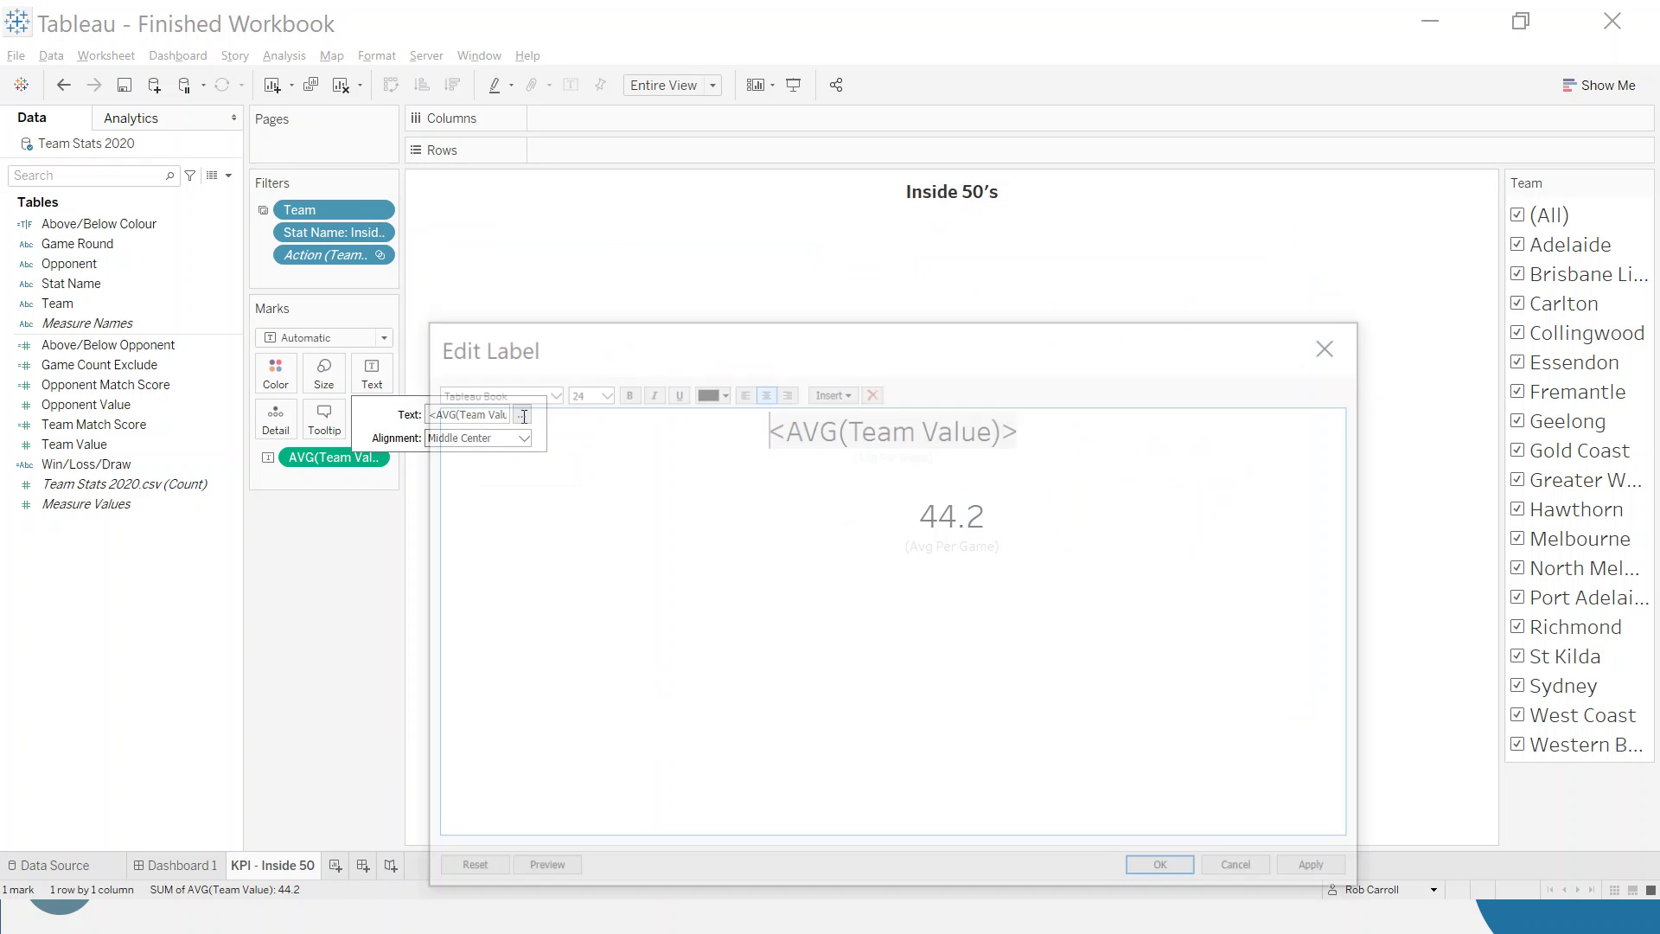
pyautogui.moveTo(745, 424); pyautogui.dragTo(843, 460)
pyautogui.click(941, 471)
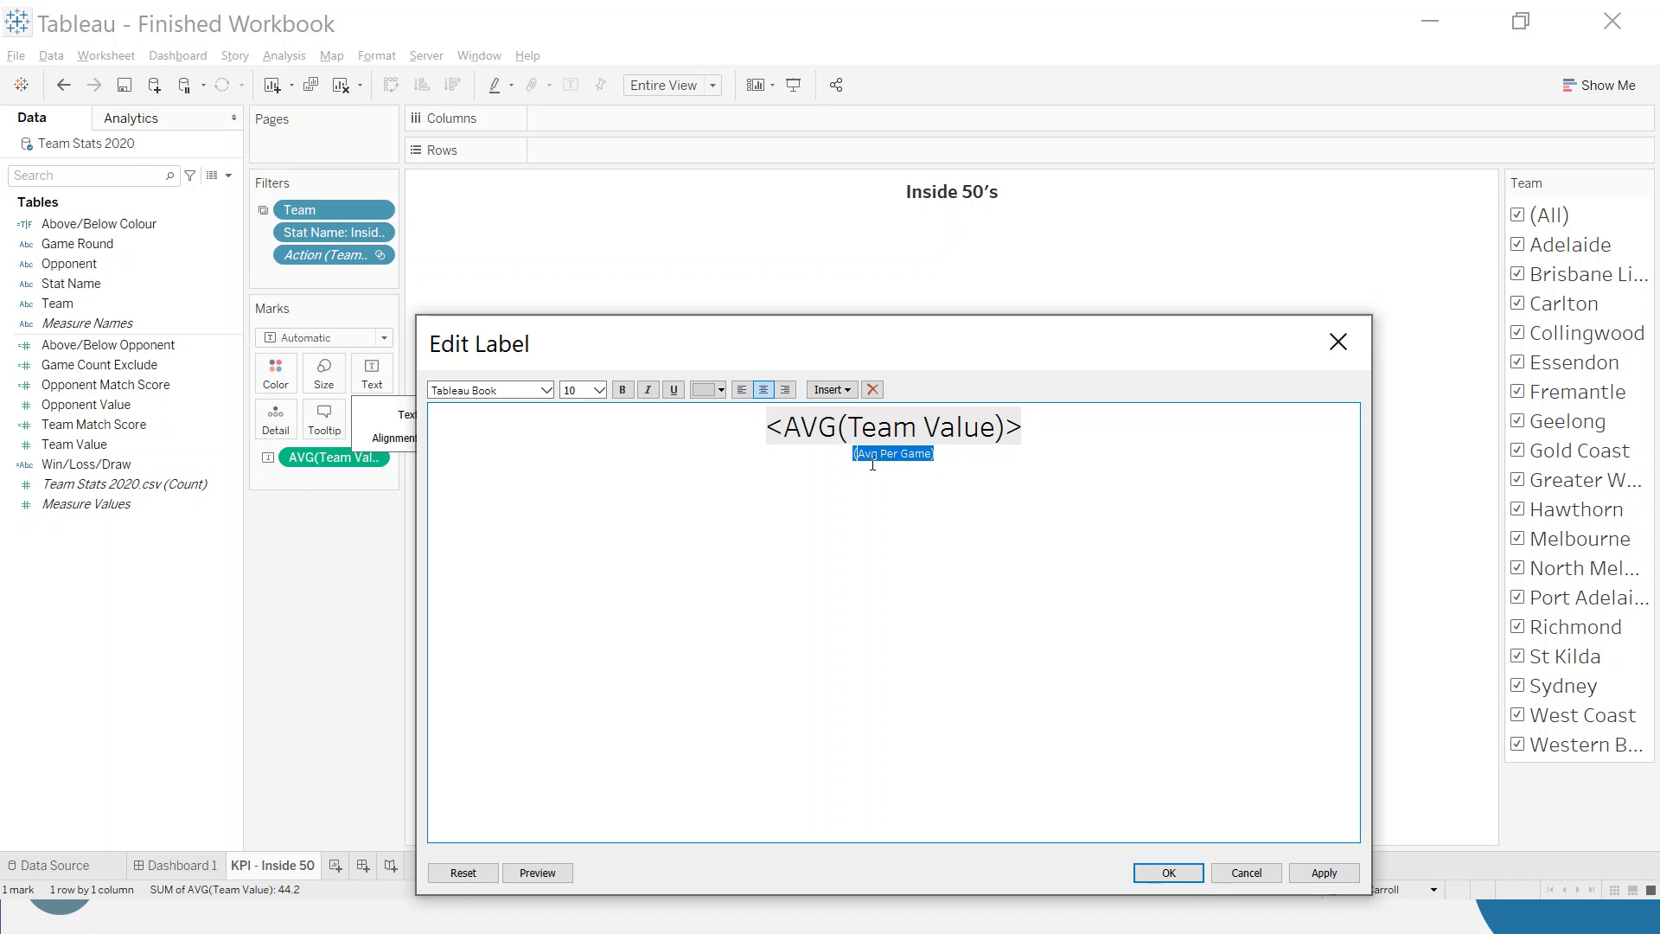
pyautogui.click(1168, 873)
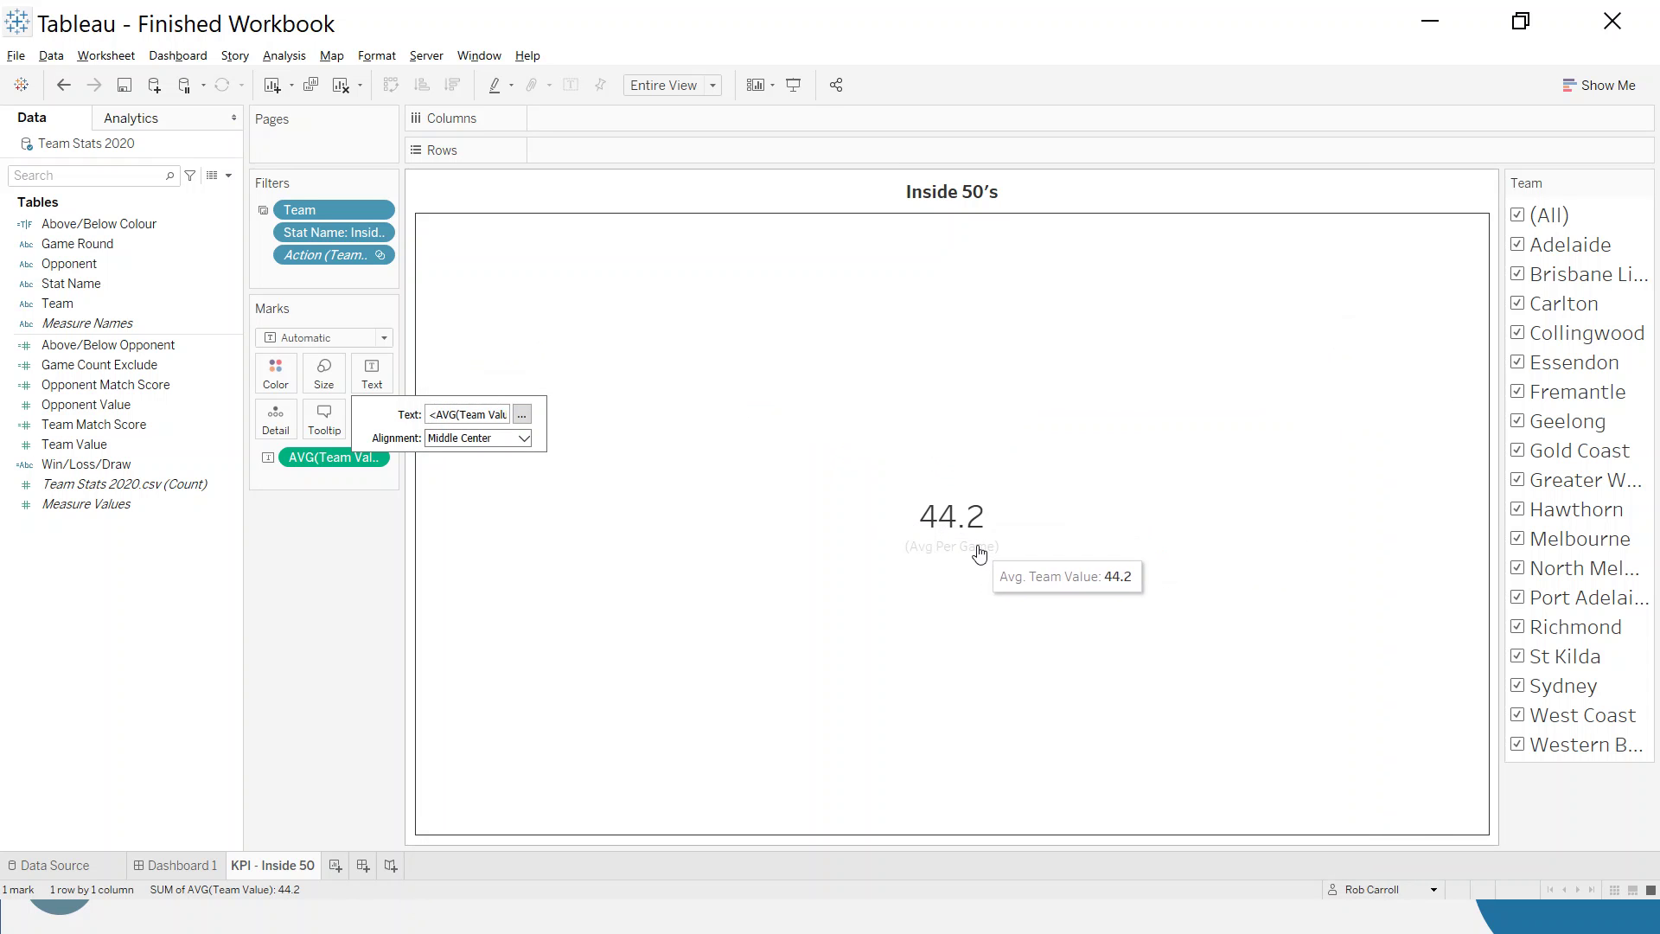
pyautogui.hotkey('alt', 'Tab')
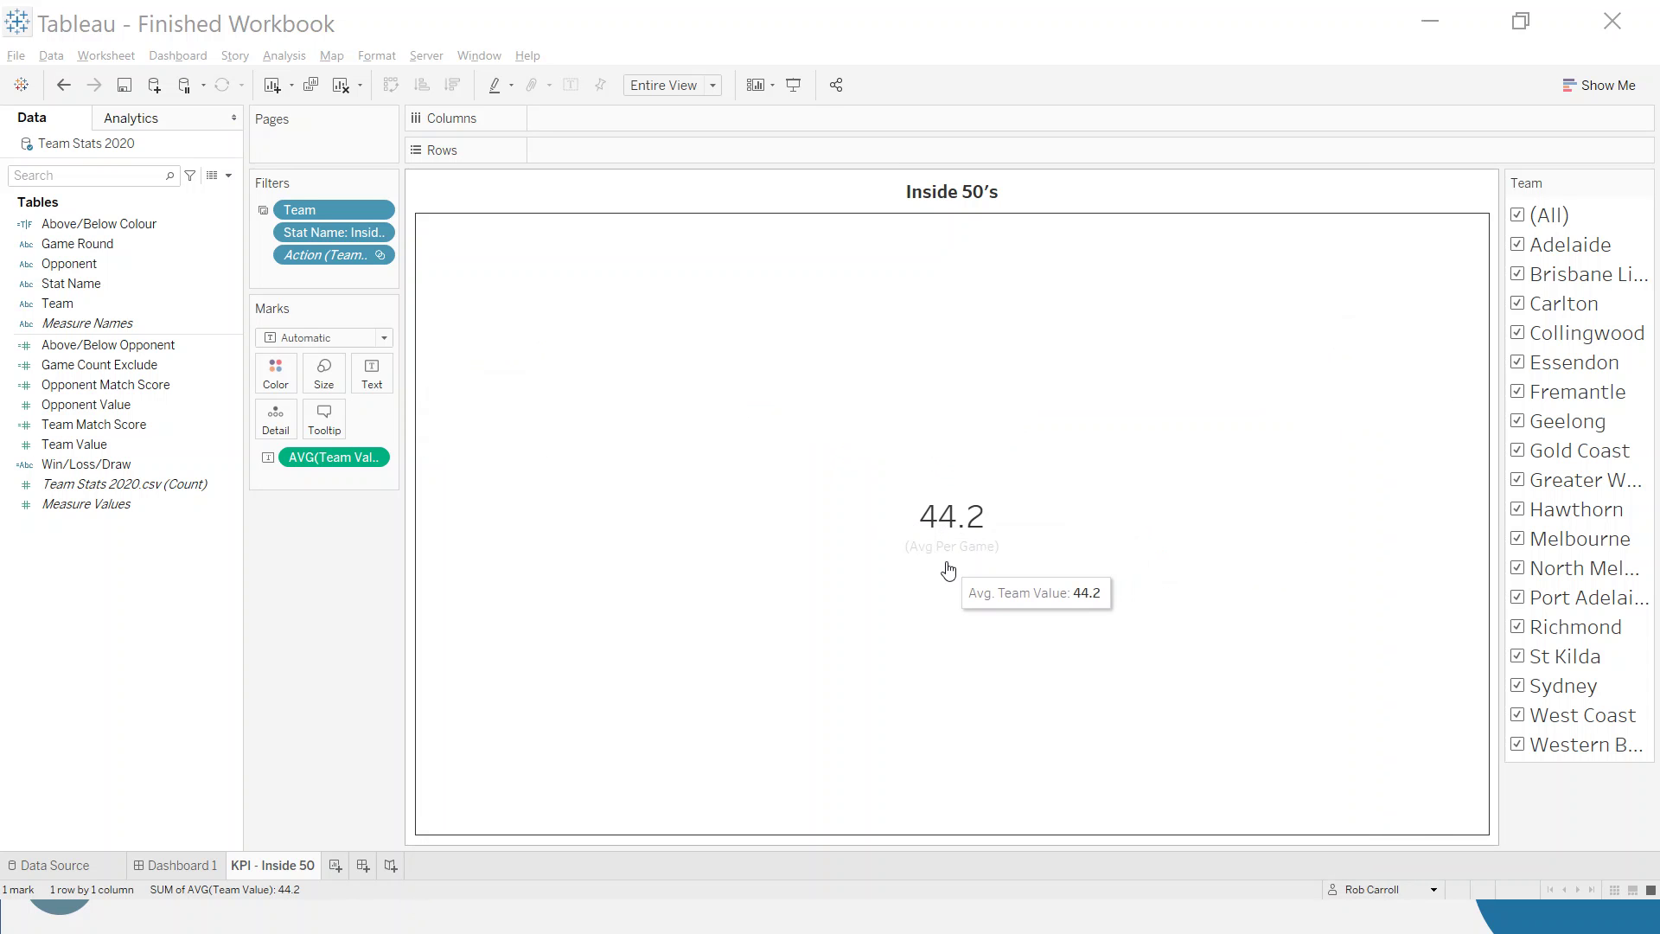
# Make the Clangers value label Tableau Bold at 24 pt
pyautogui.click(332, 351)
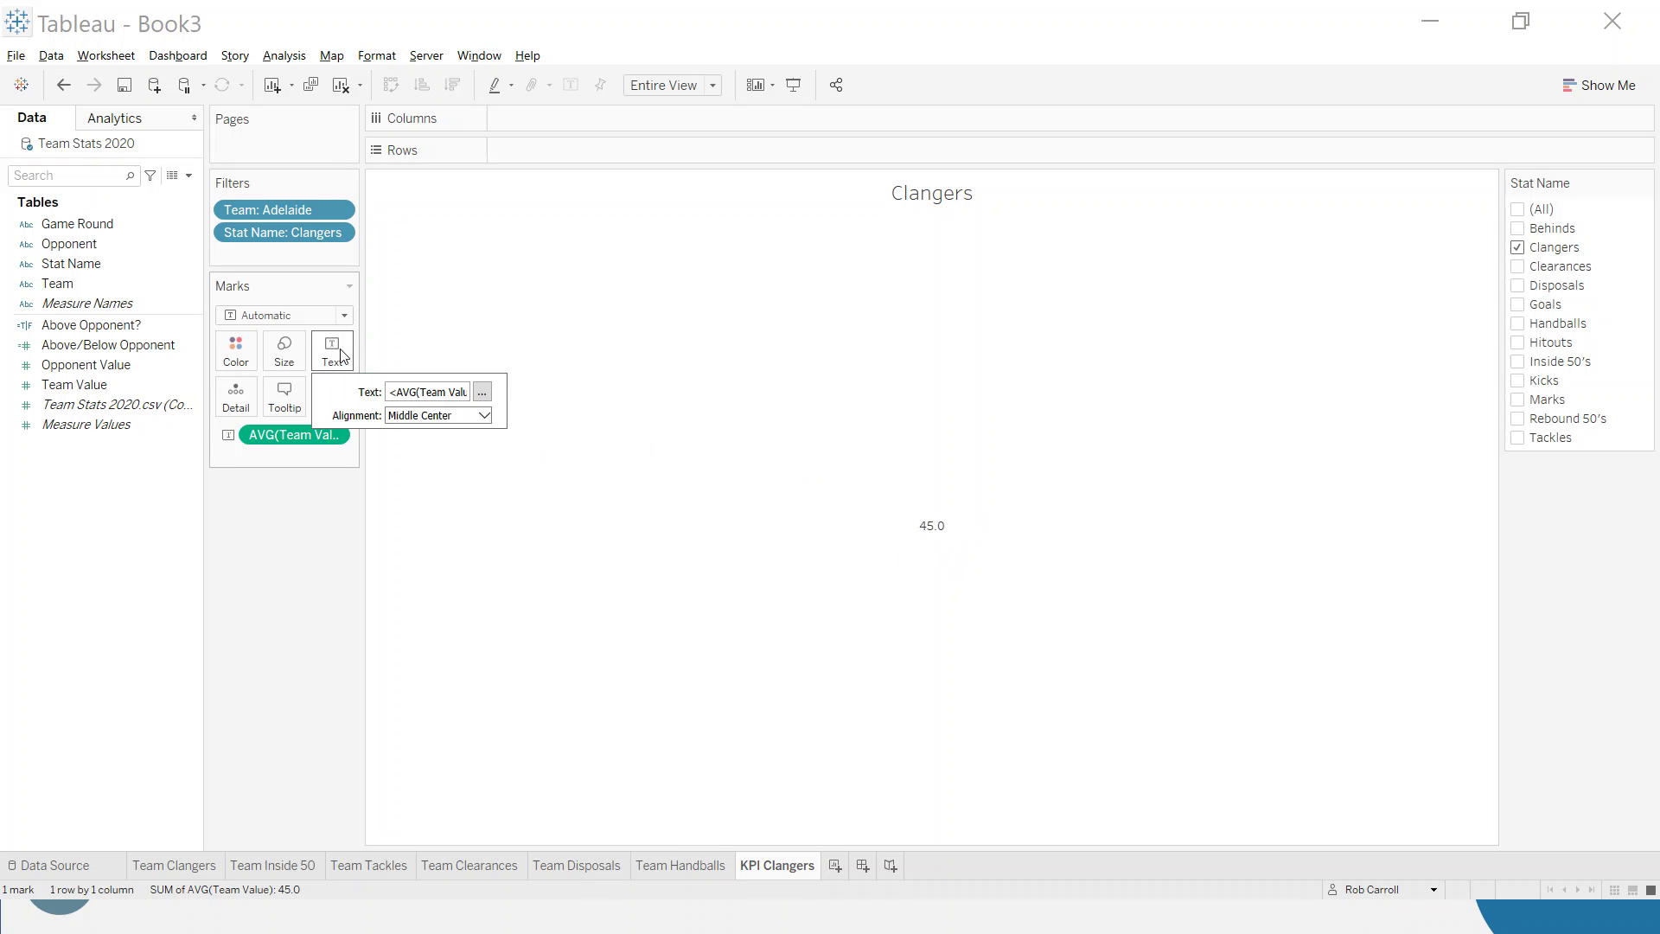
pyautogui.click(482, 393)
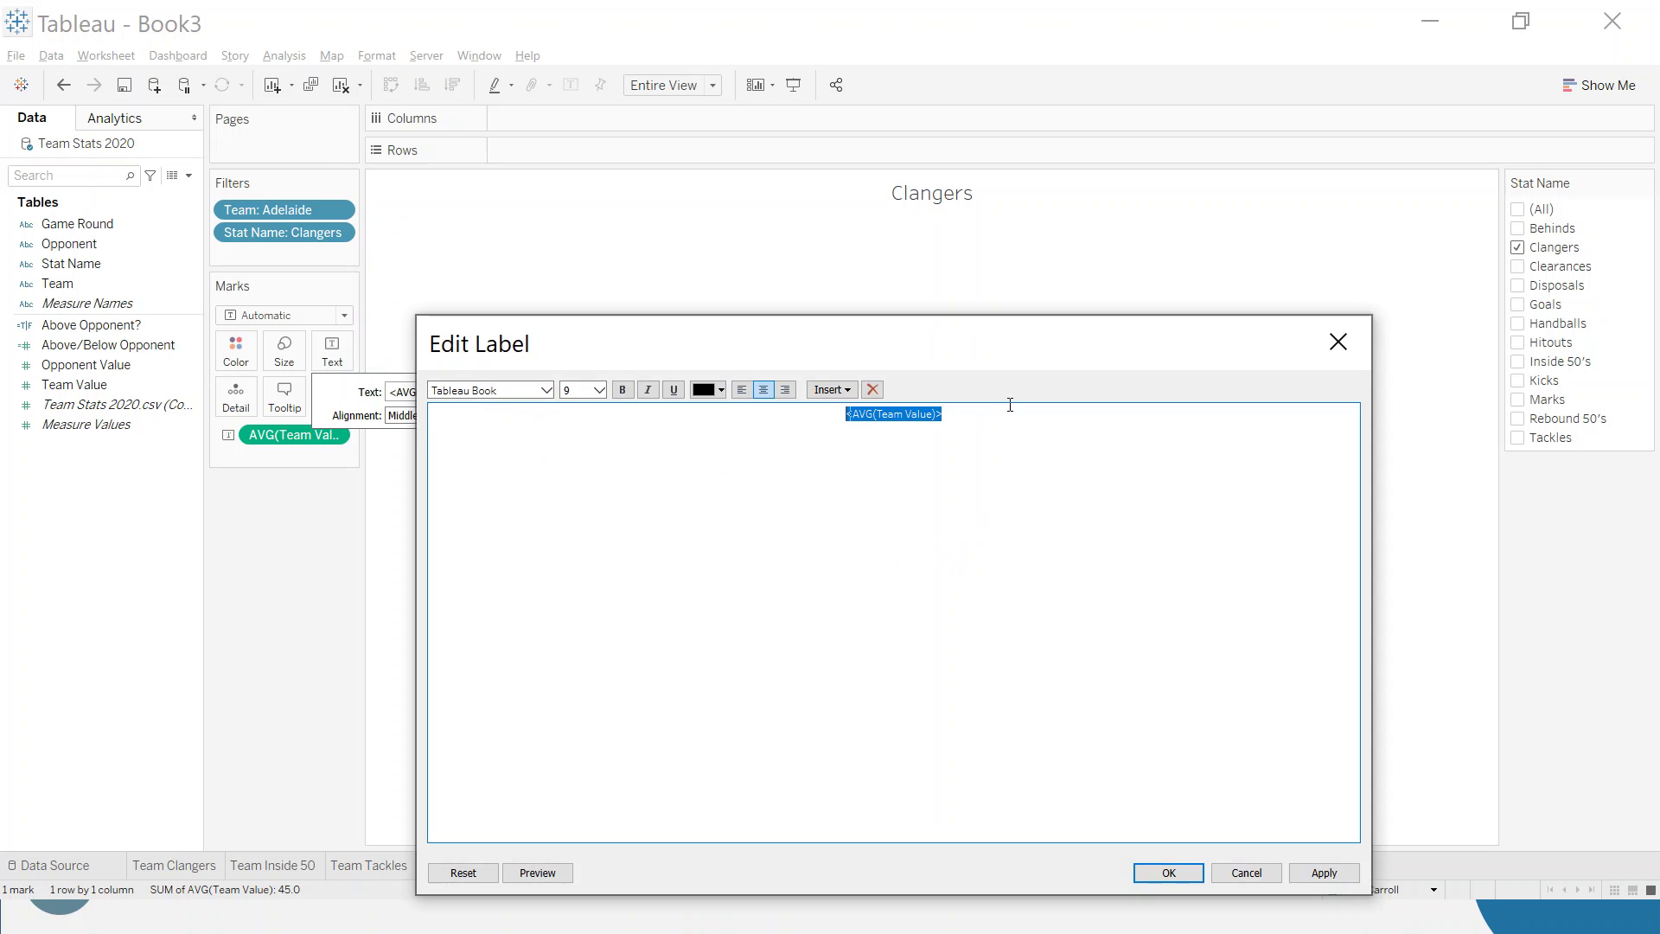
pyautogui.click(598, 390)
pyautogui.click(582, 548)
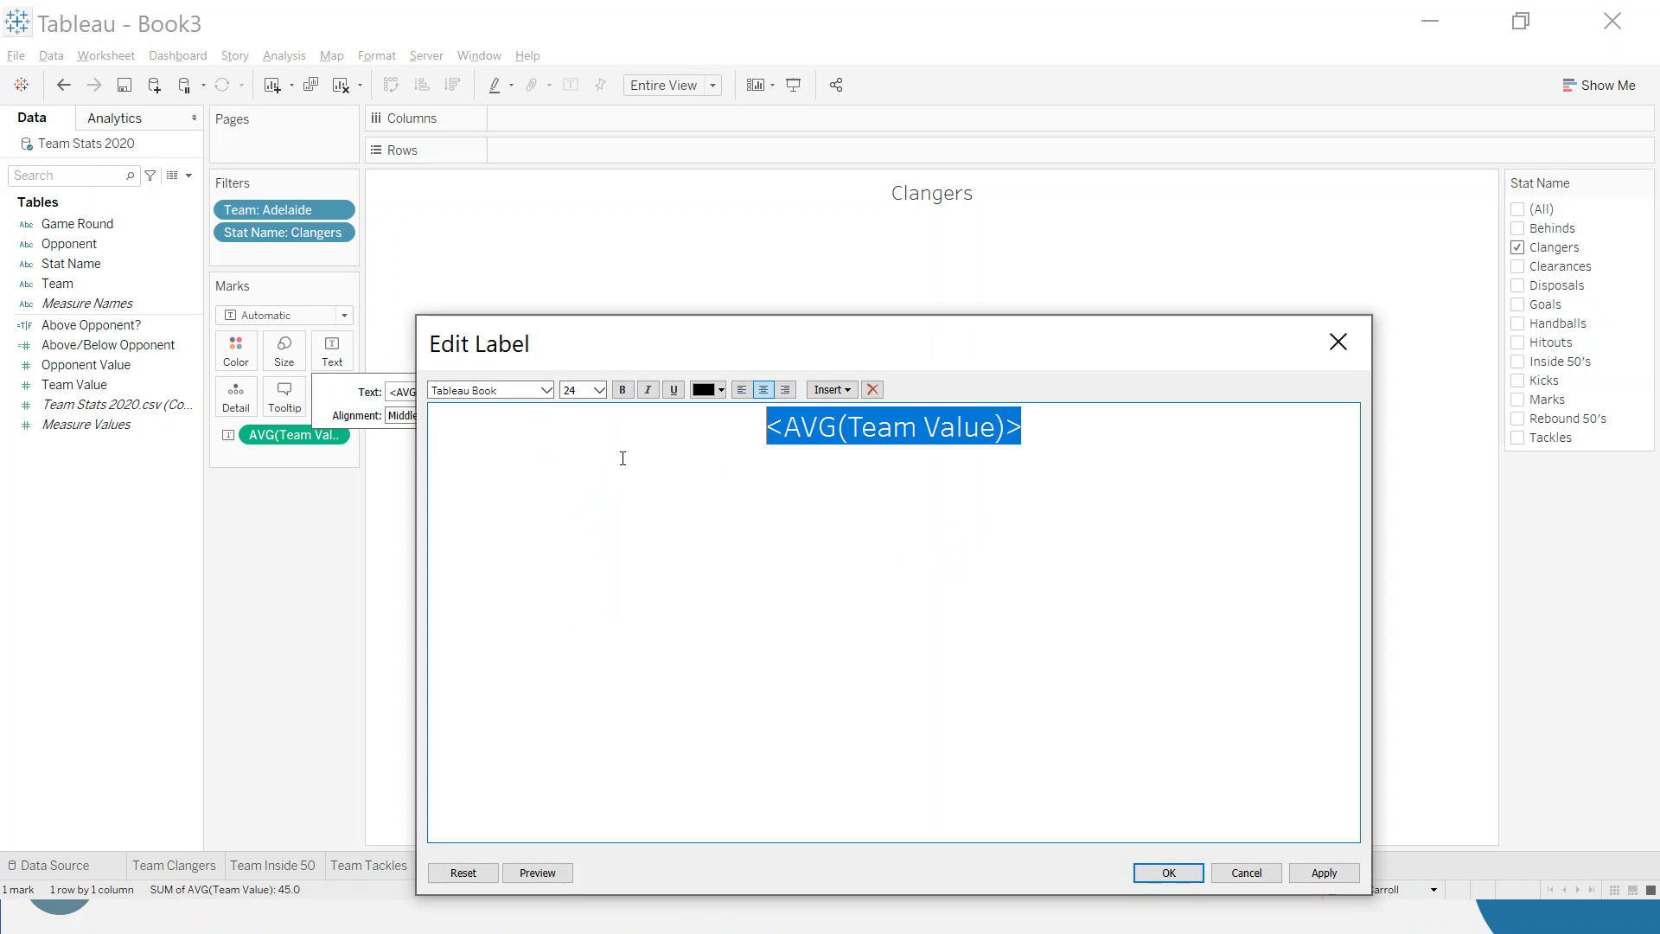
pyautogui.click(546, 390)
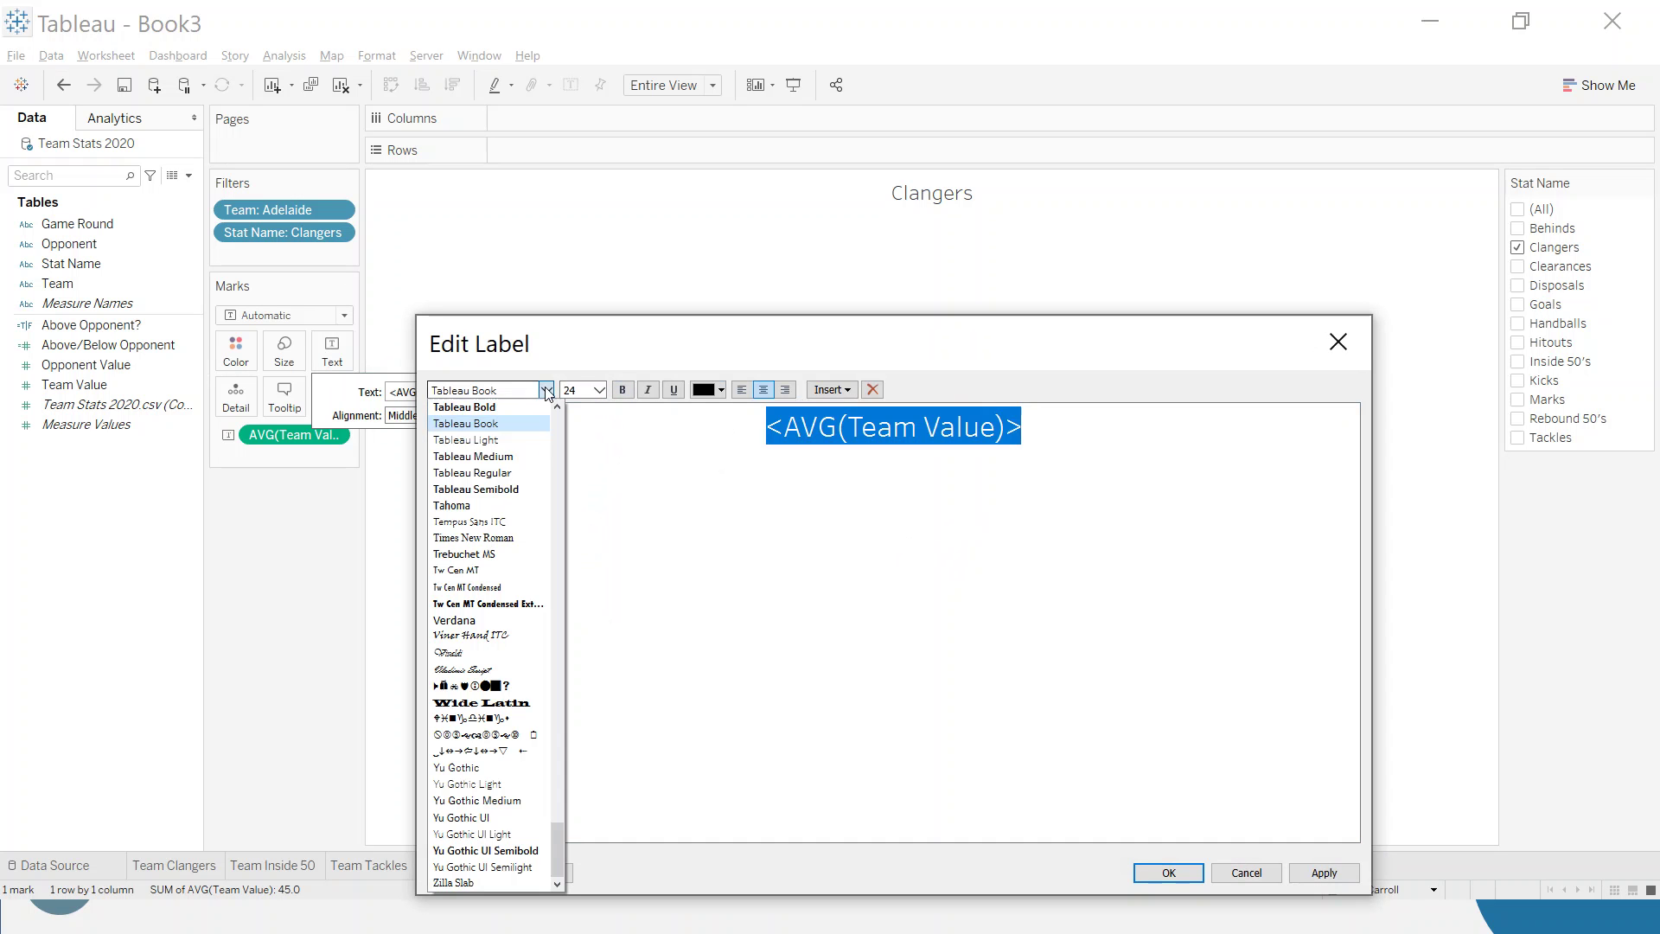
pyautogui.click(484, 407)
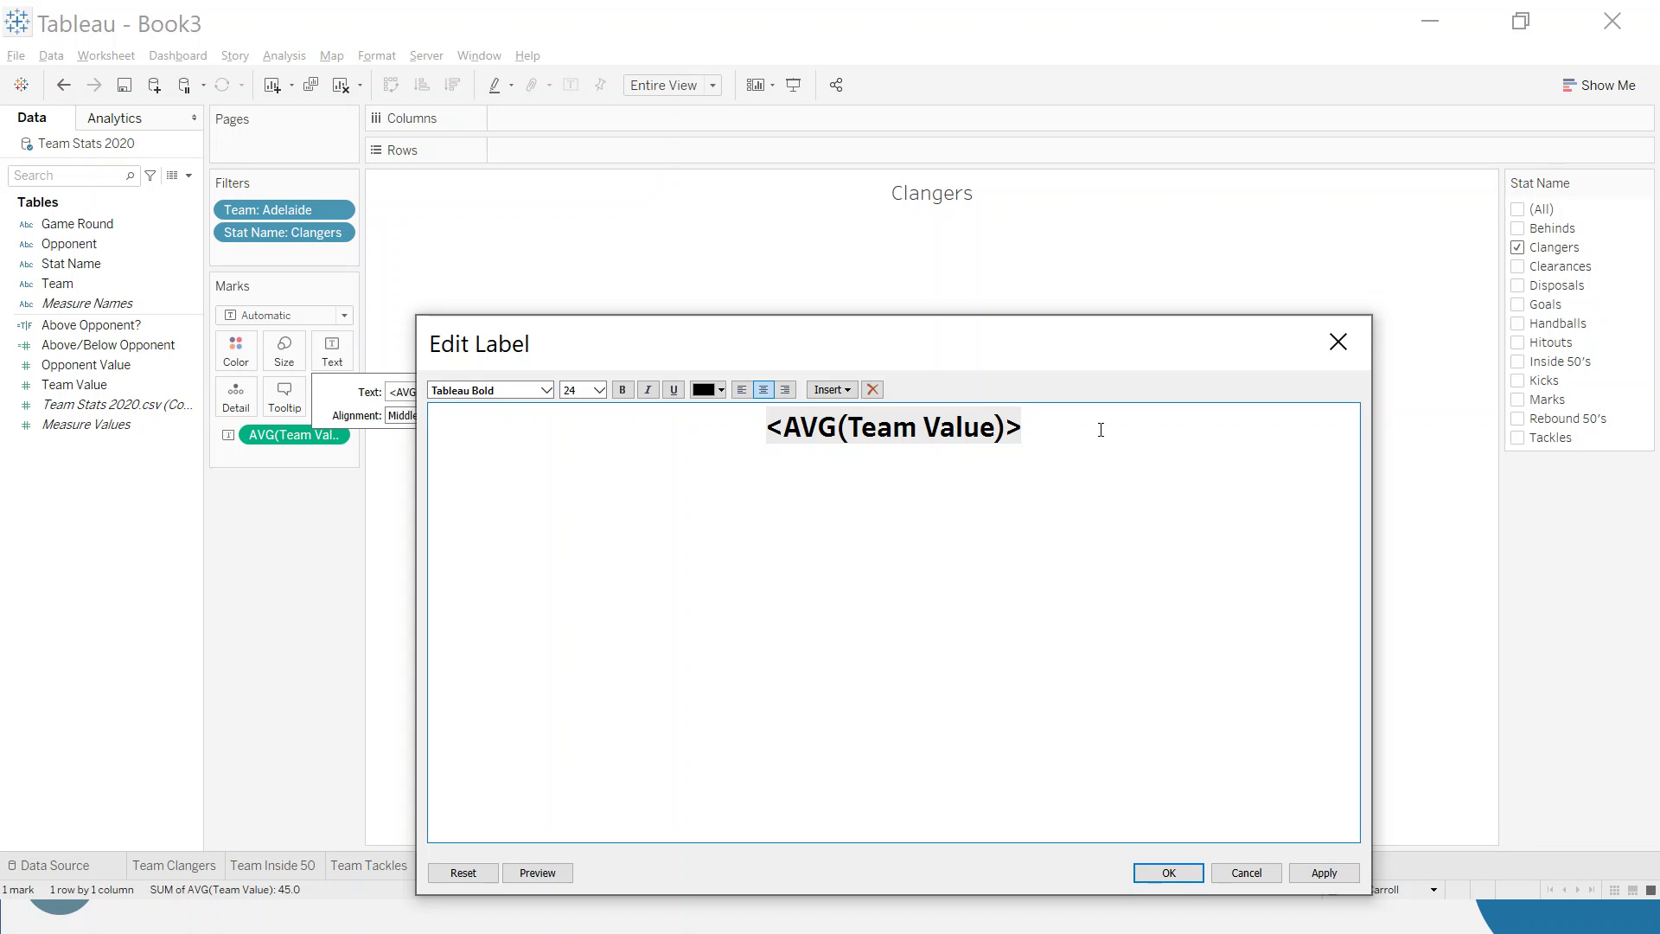
# Add a light-grey 10 pt '(Avg Per Game)' line beneath the value and apply the label
pyautogui.write('Avg Per Game)')
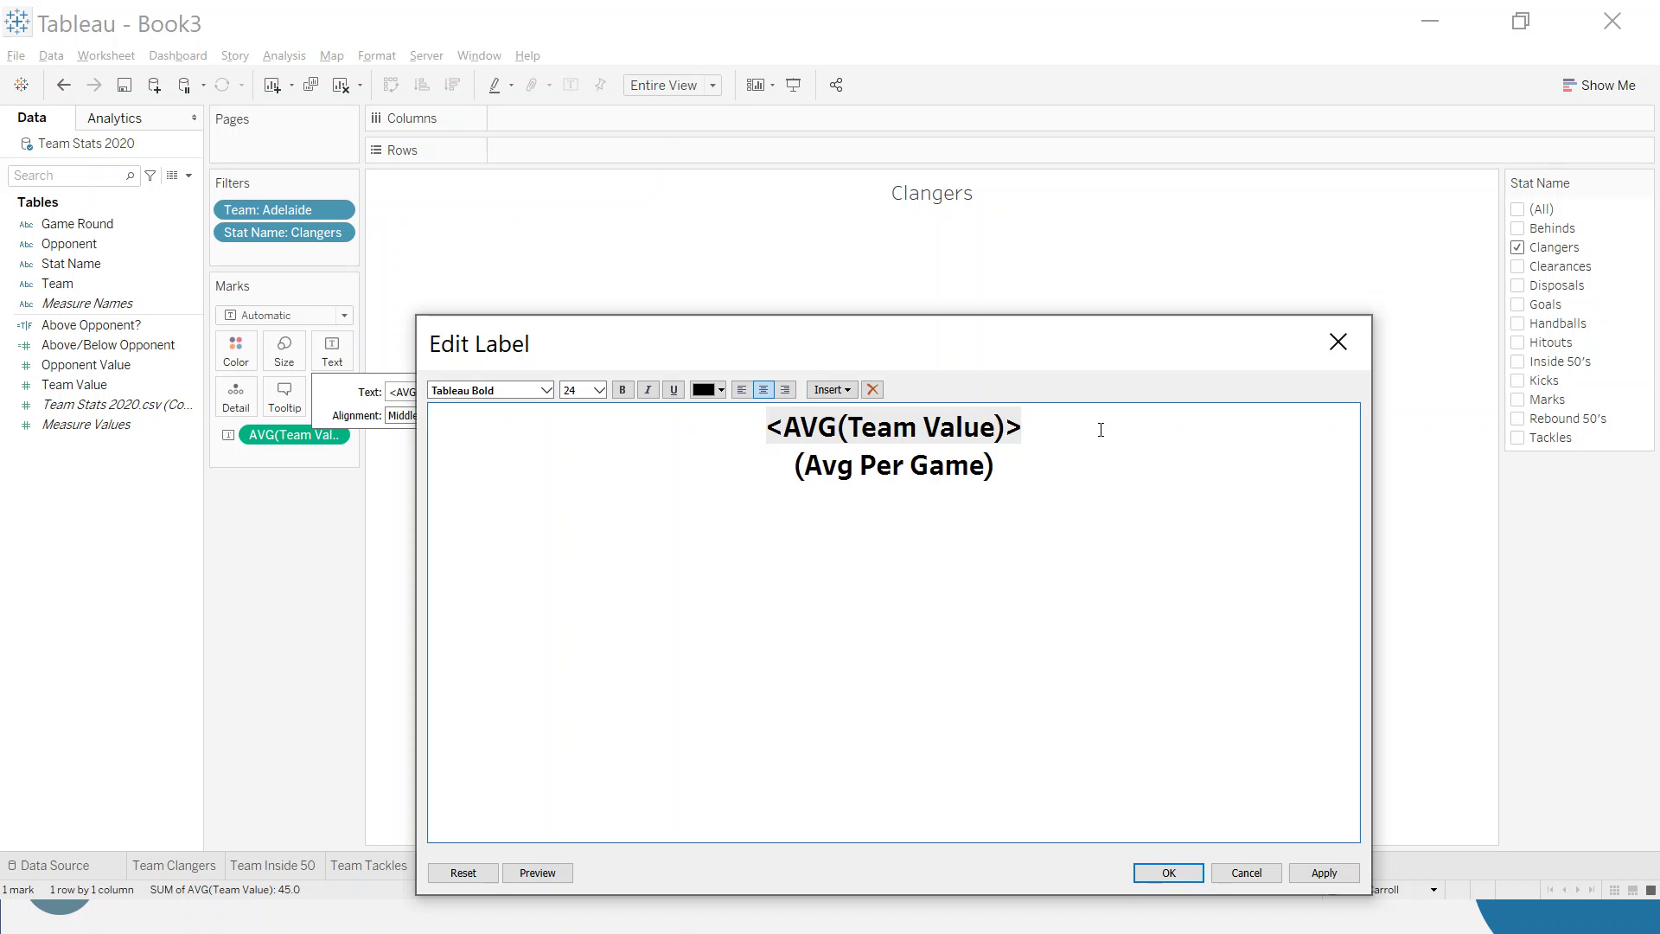
pyautogui.moveTo(994, 465); pyautogui.dragTo(783, 469)
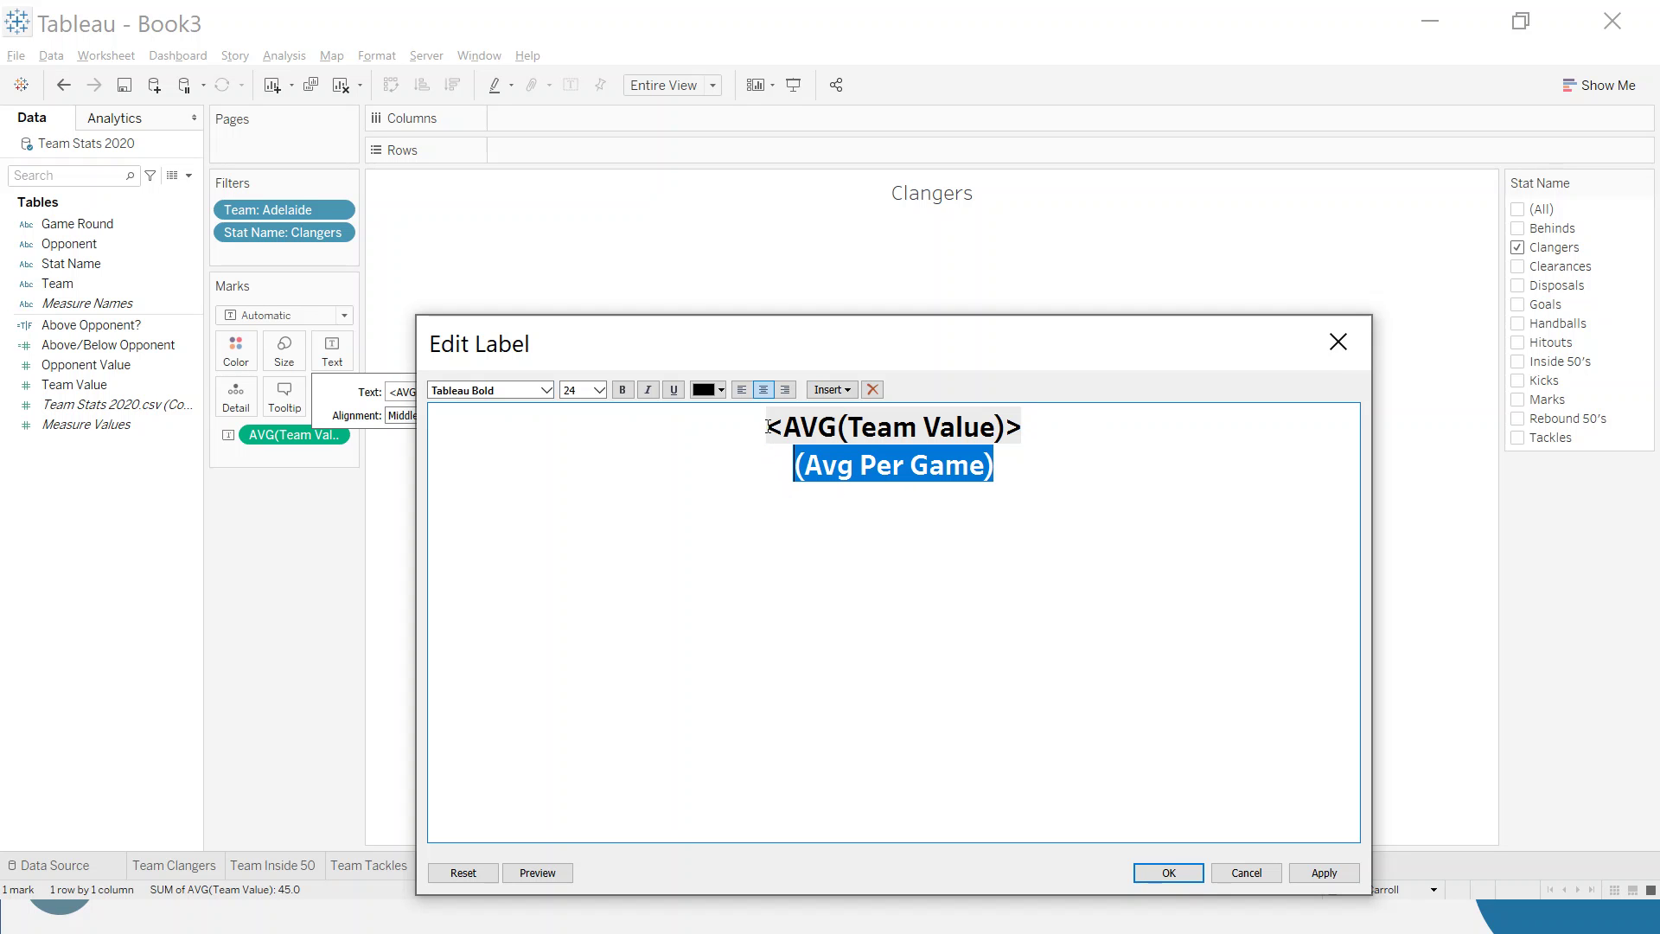
pyautogui.click(721, 390)
pyautogui.click(722, 453)
pyautogui.click(598, 390)
pyautogui.click(581, 431)
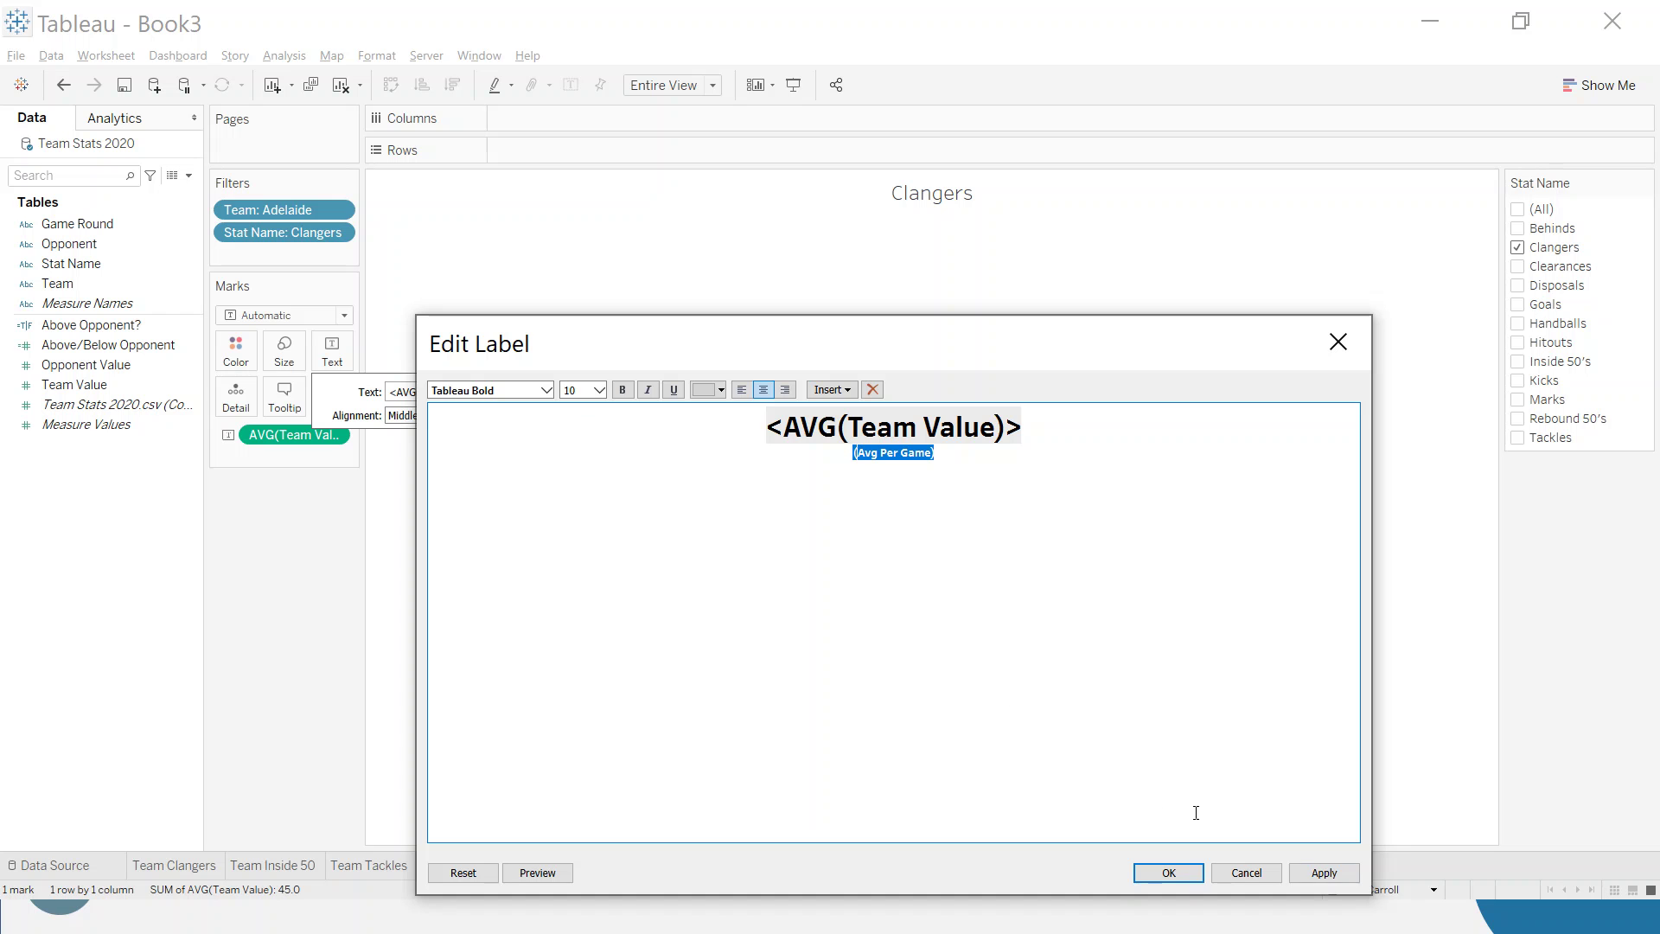
pyautogui.click(1324, 872)
pyautogui.click(1186, 870)
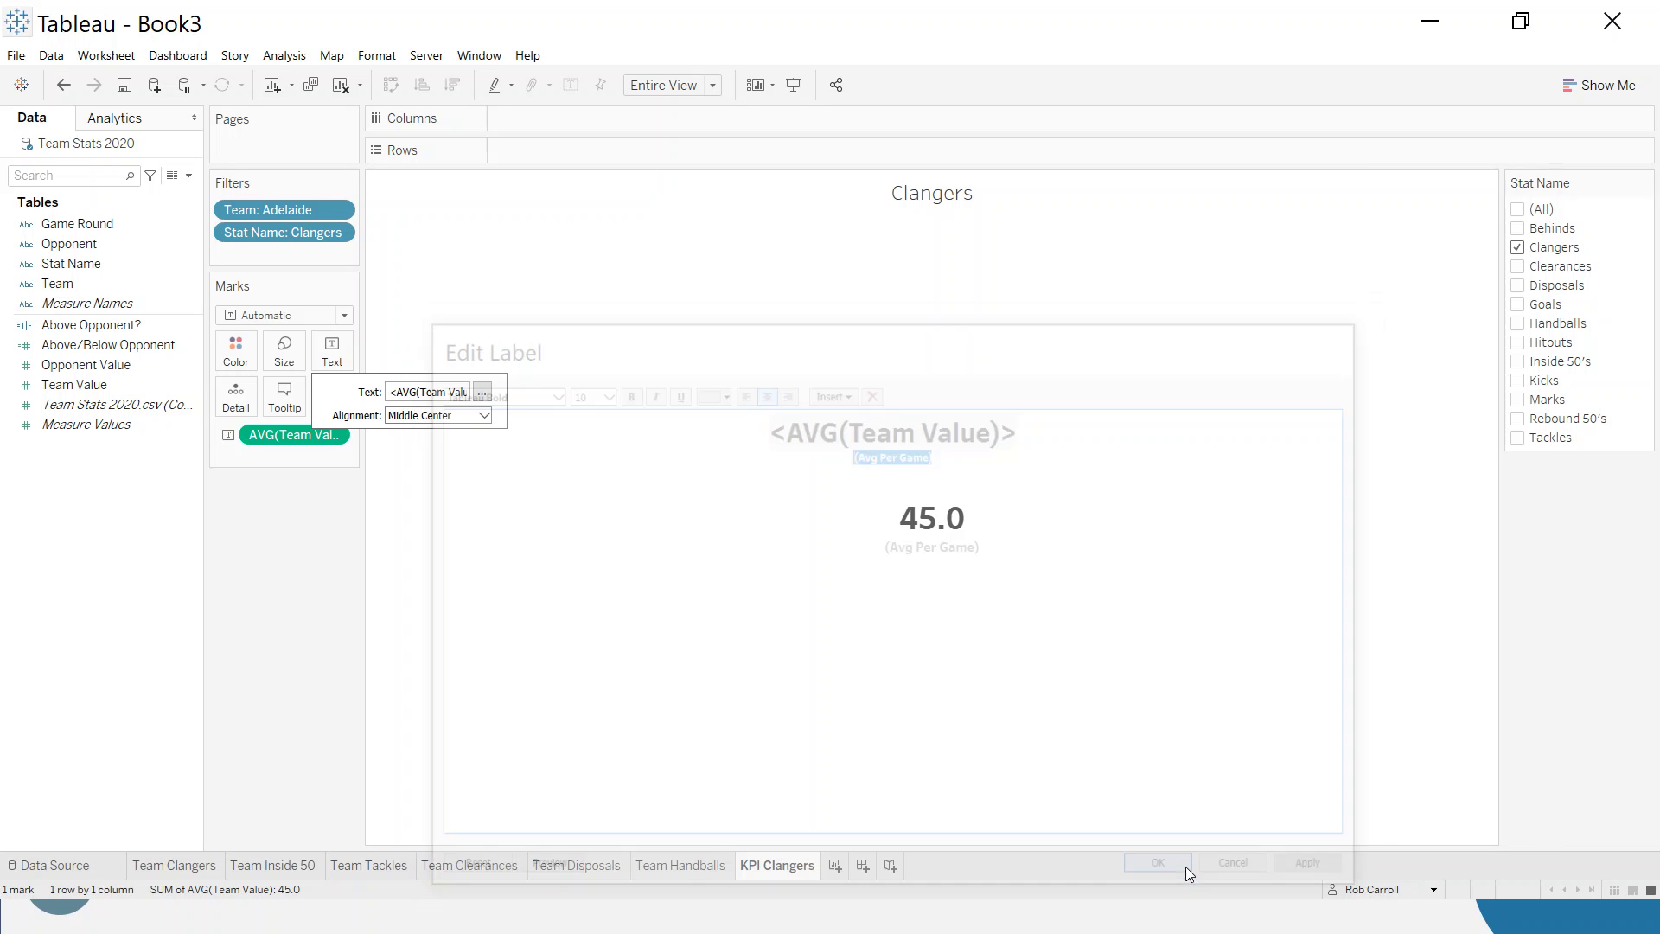
pyautogui.click(1157, 730)
pyautogui.click(1141, 718)
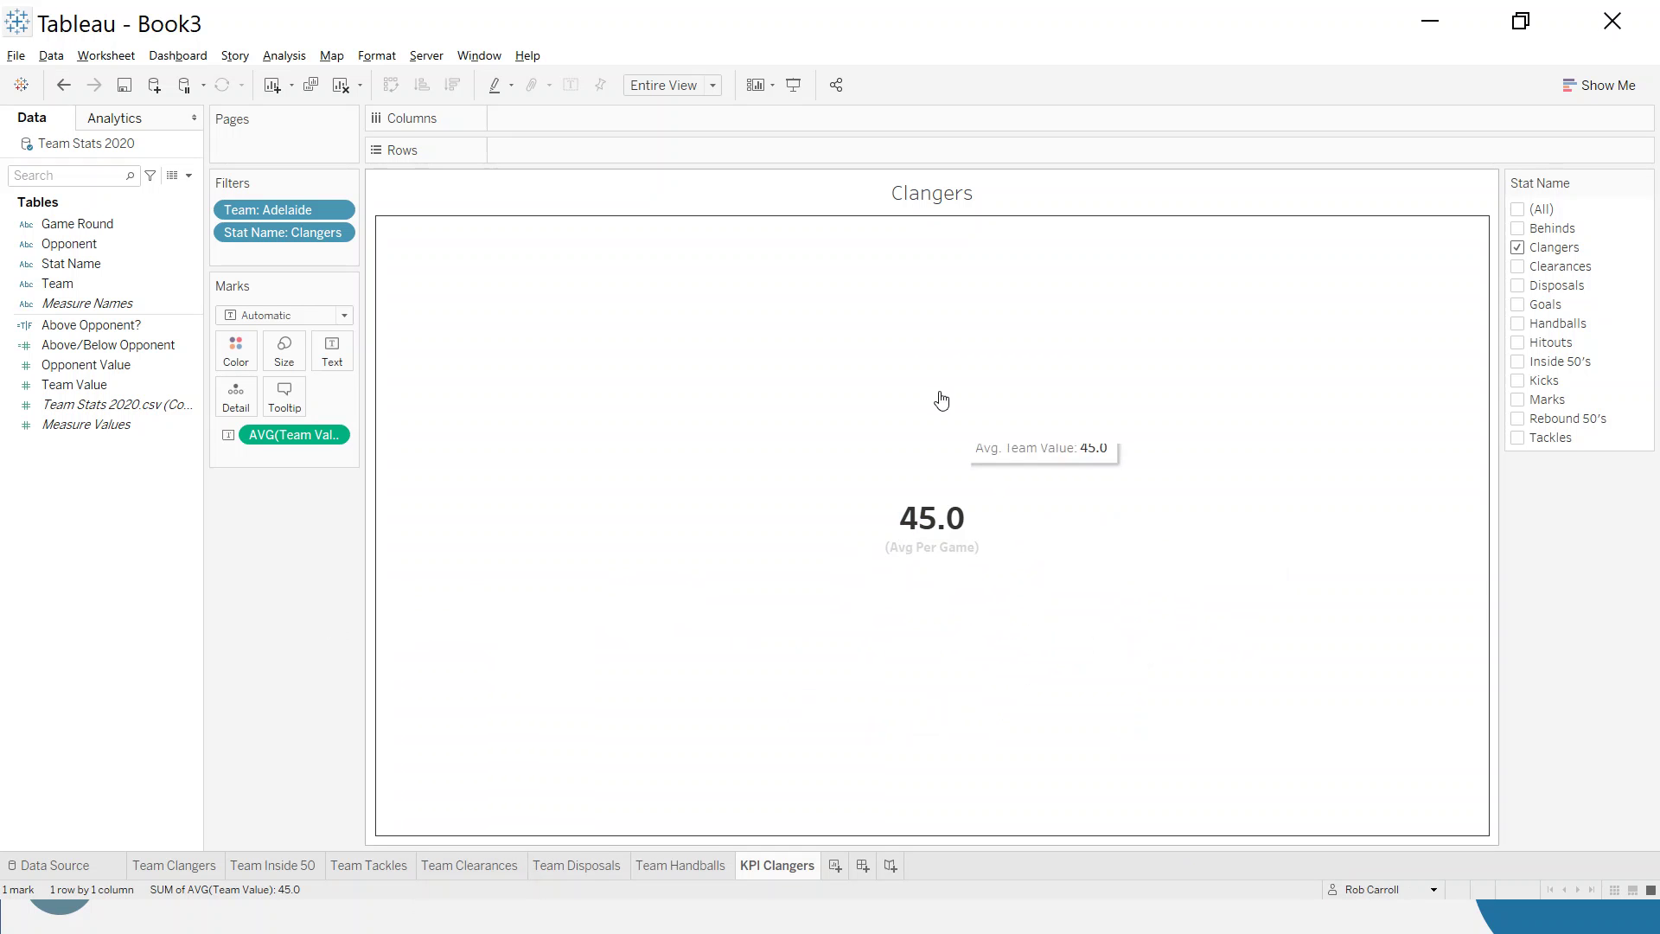
pyautogui.doubleClick(969, 199)
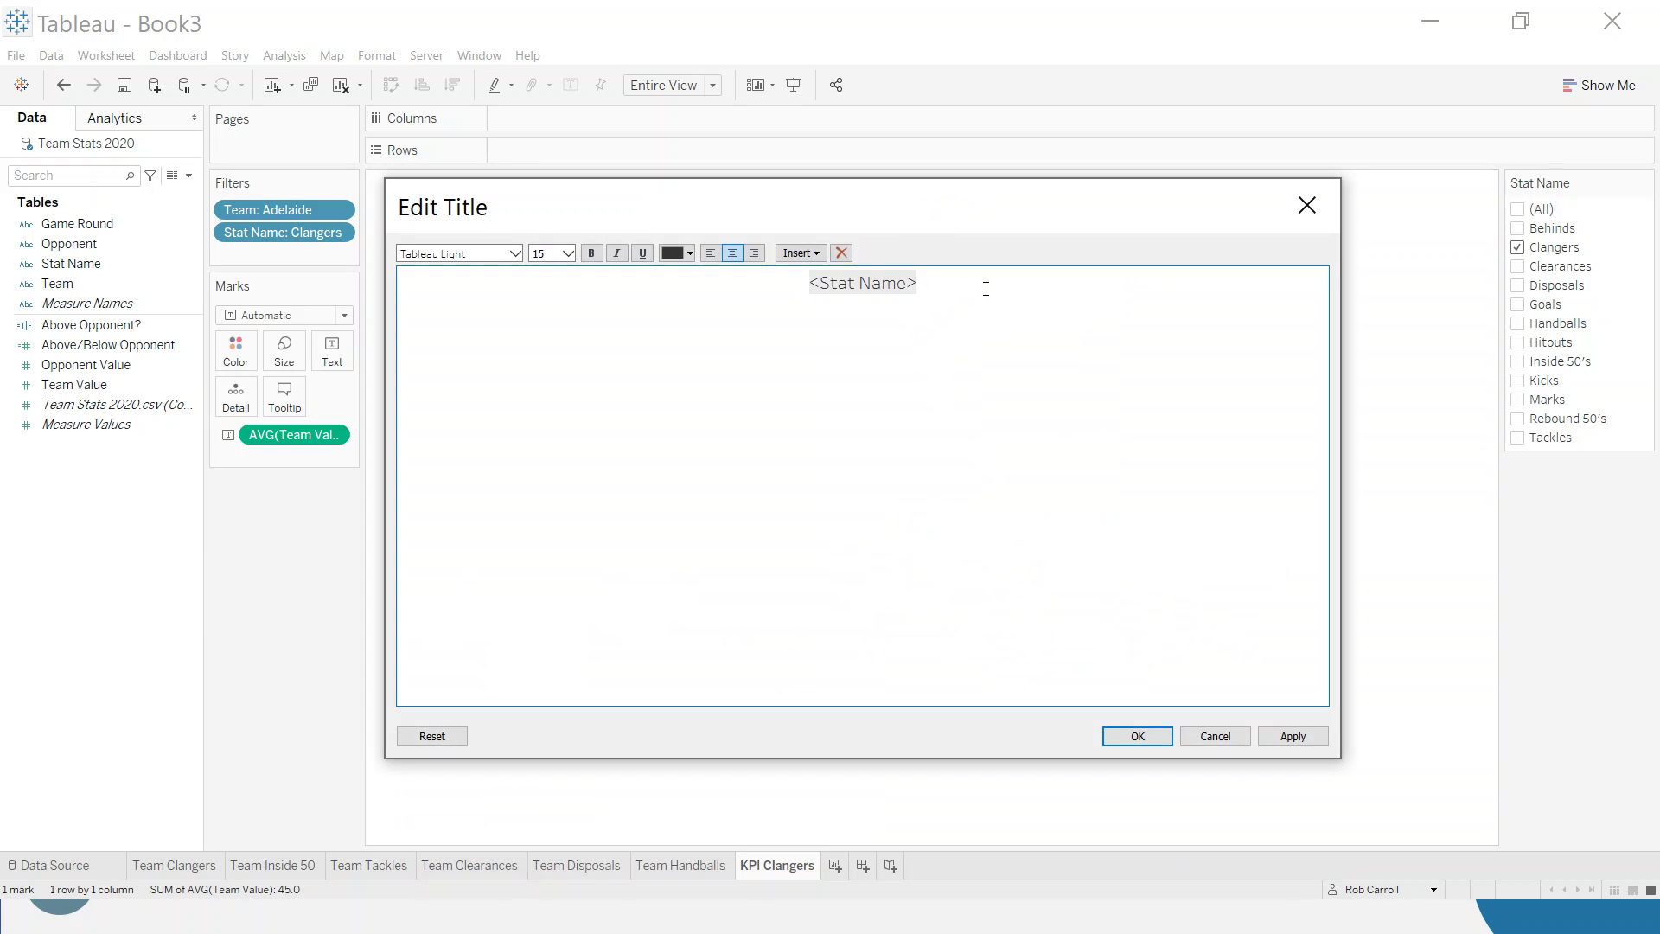
pyautogui.moveTo(982, 286); pyautogui.dragTo(715, 282)
# Set the Stat Name title text to Tableau Medium at 14 pt and apply it
pyautogui.click(516, 253)
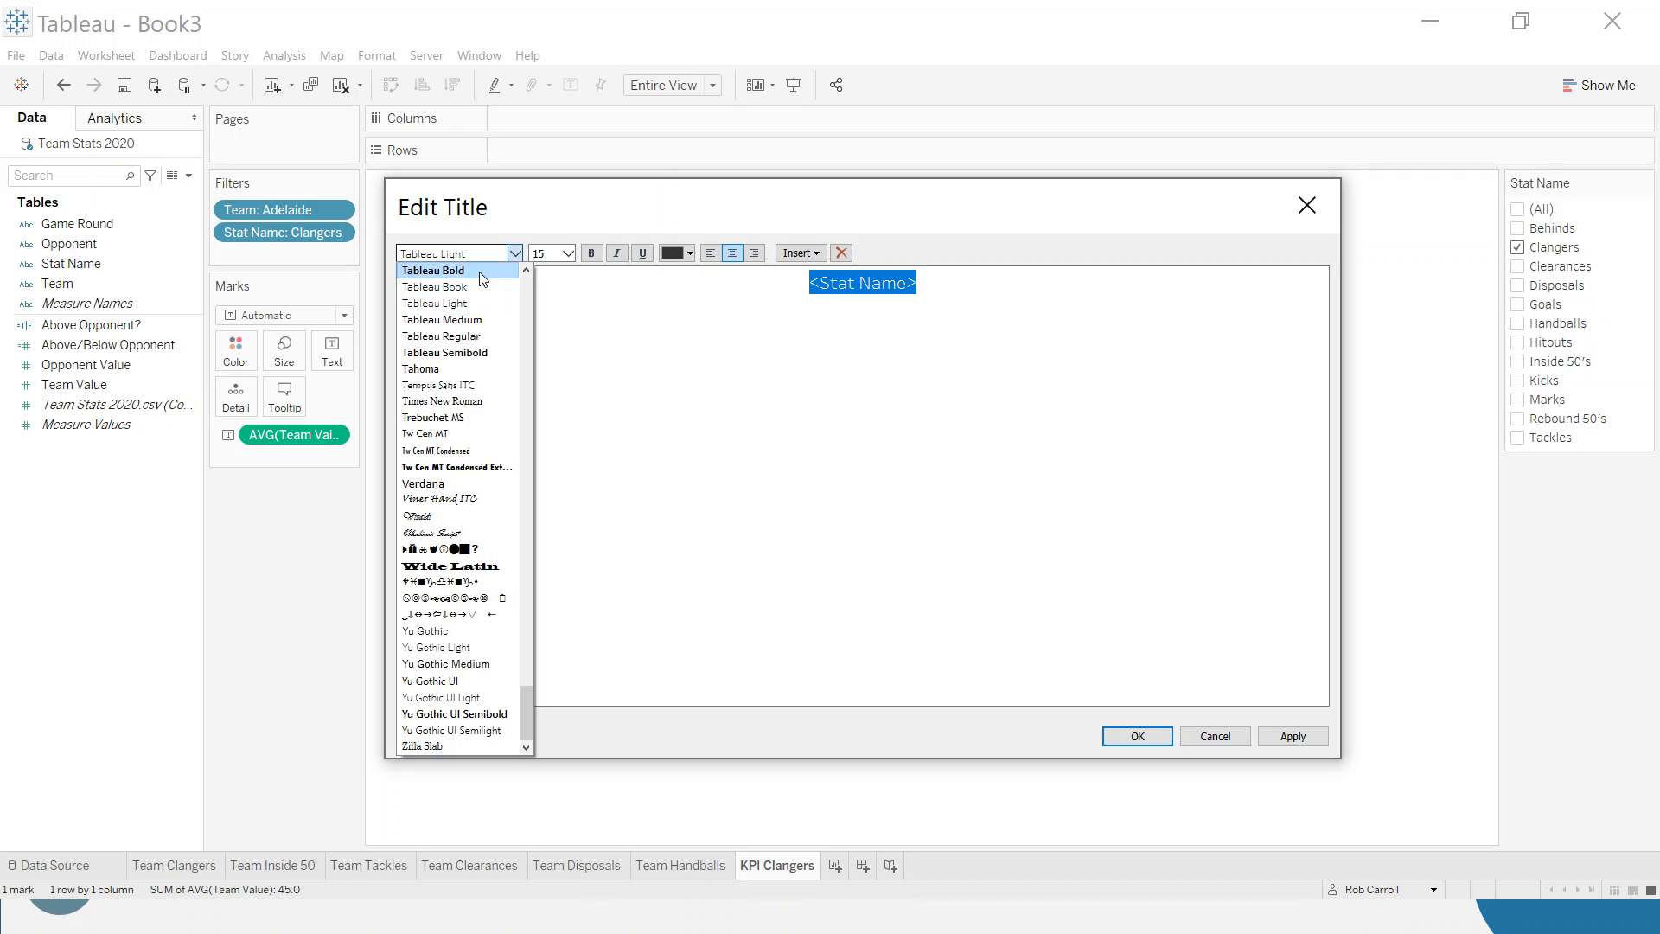
pyautogui.click(475, 271)
pyautogui.click(567, 252)
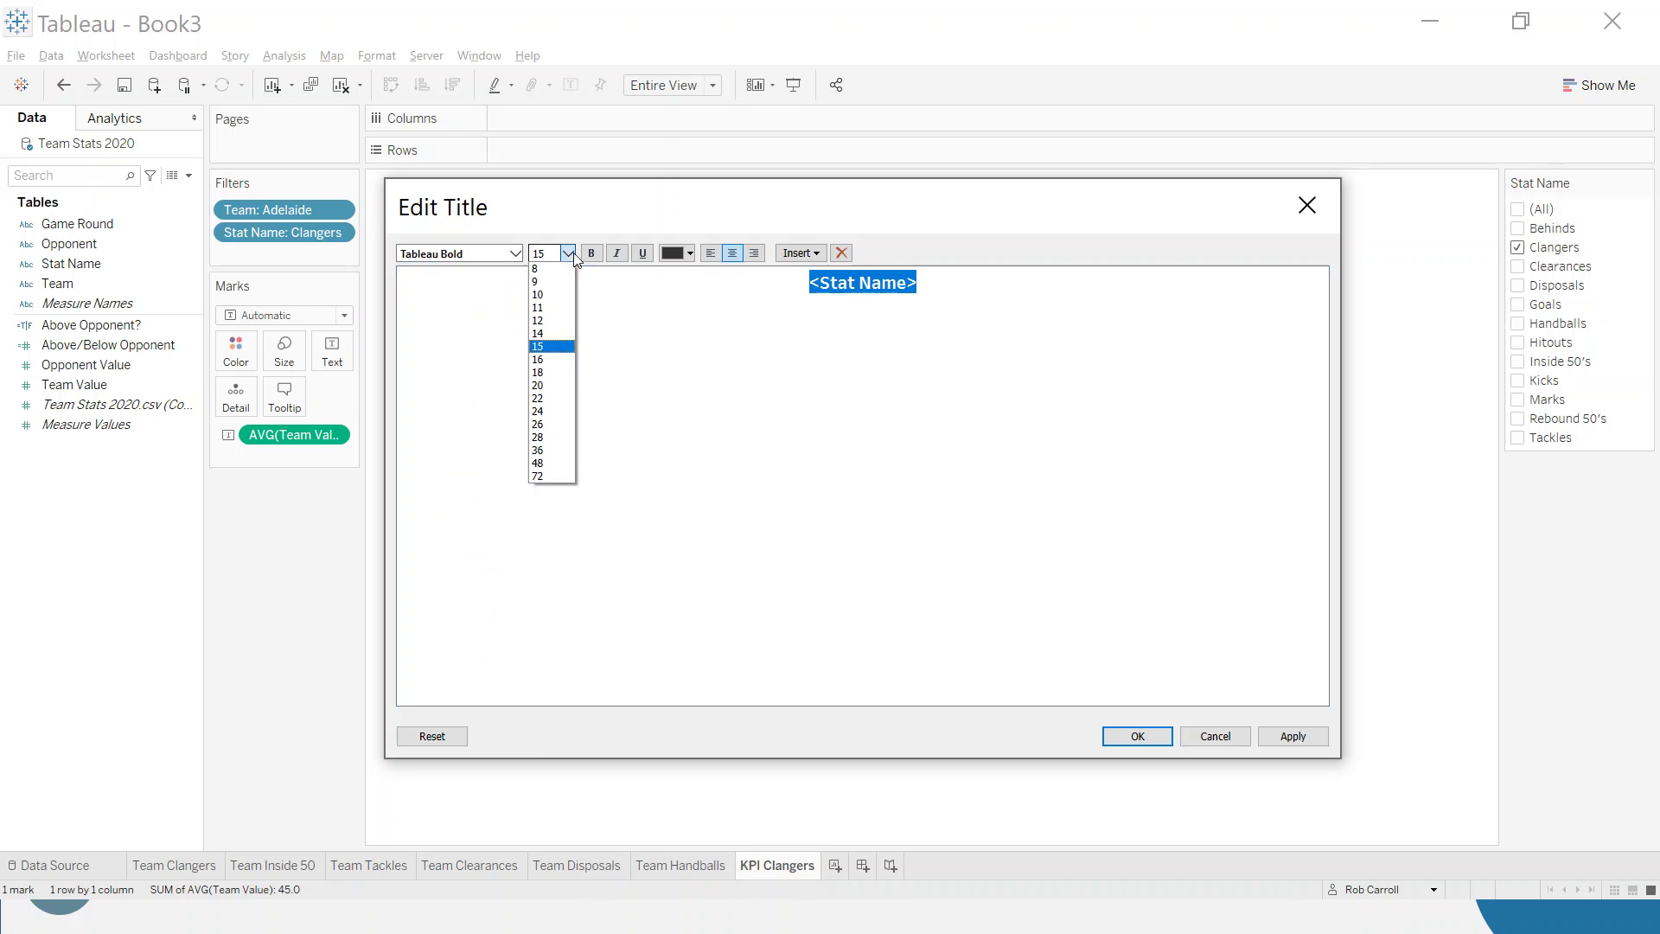
pyautogui.click(554, 336)
pyautogui.click(515, 254)
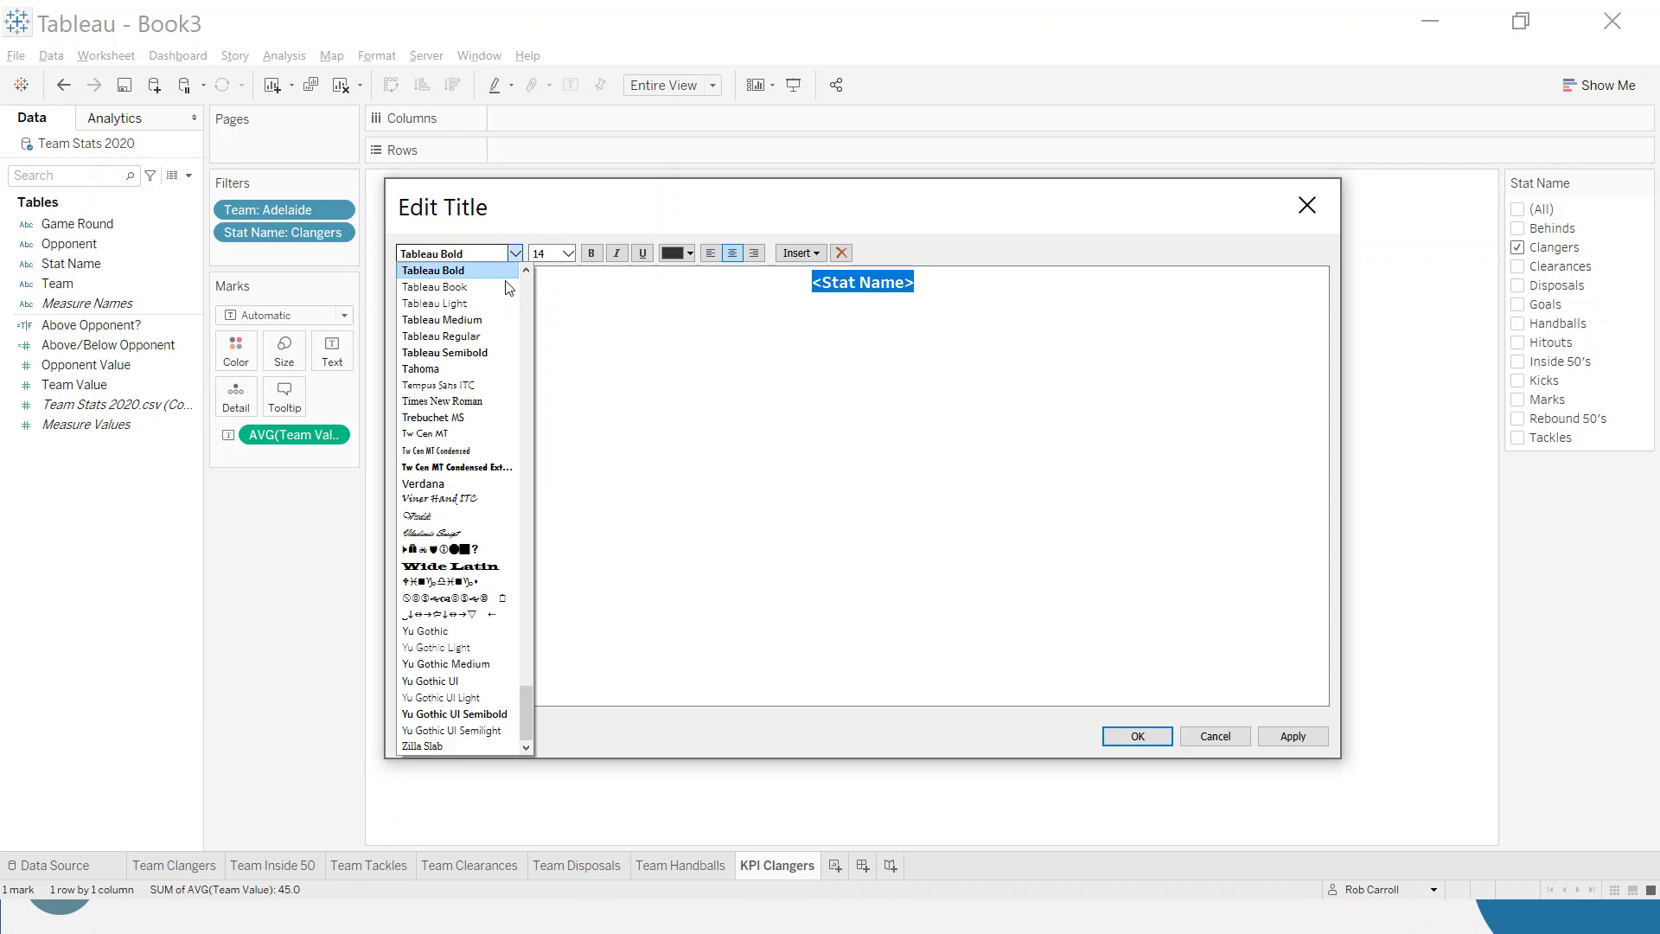
pyautogui.click(480, 319)
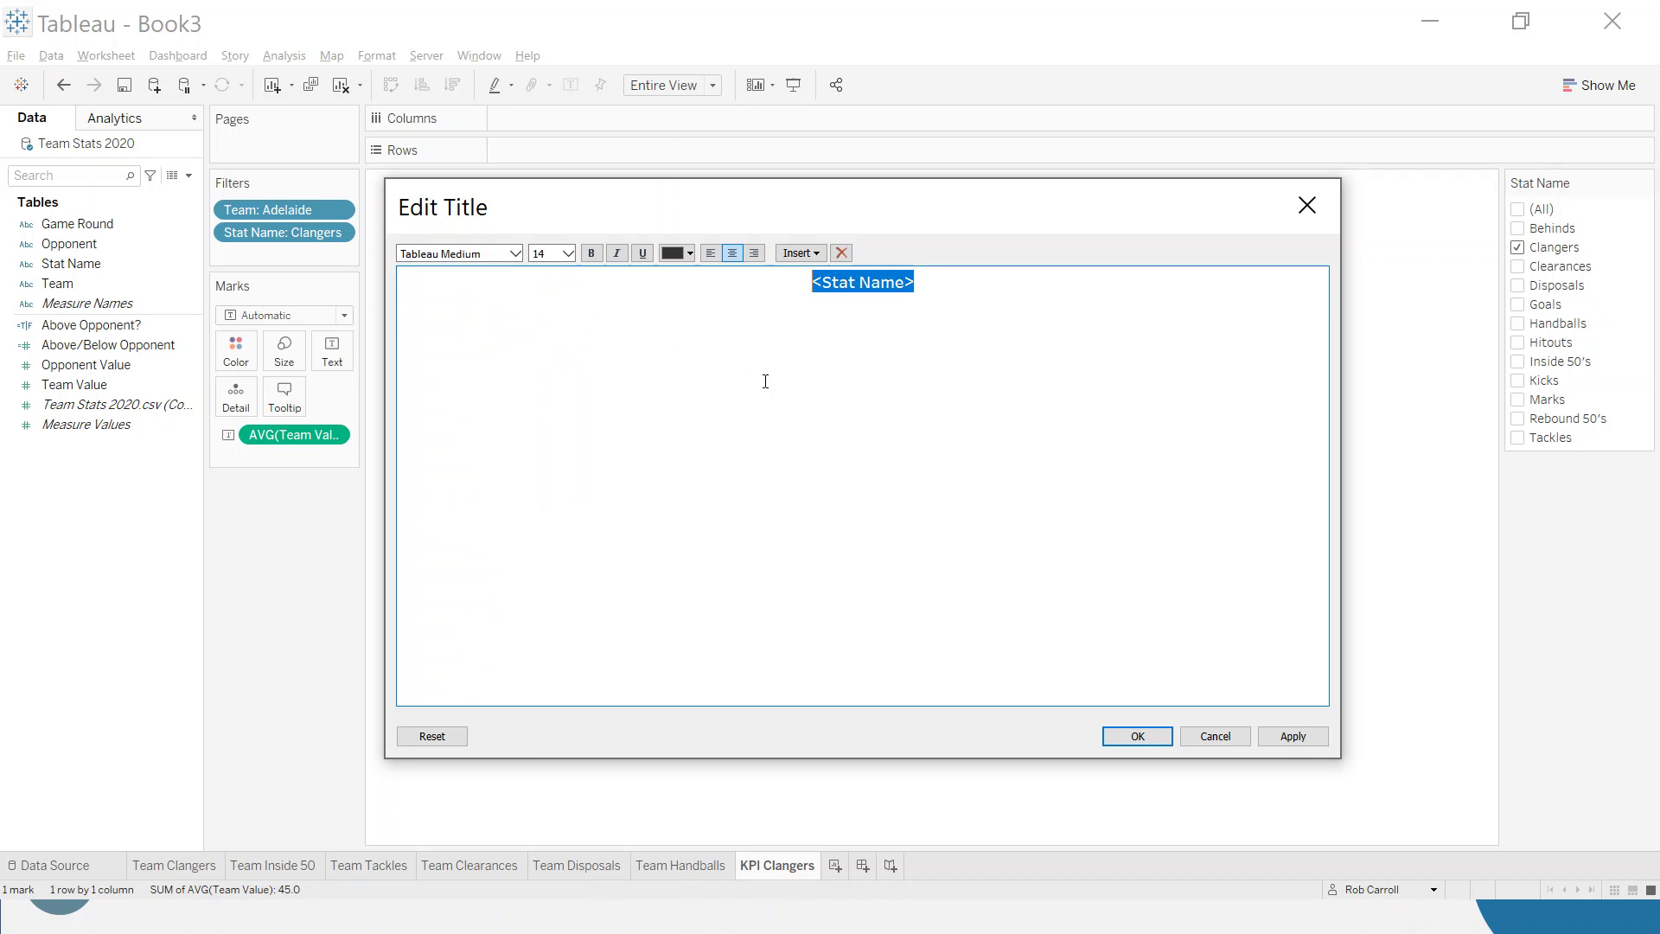
pyautogui.click(1292, 737)
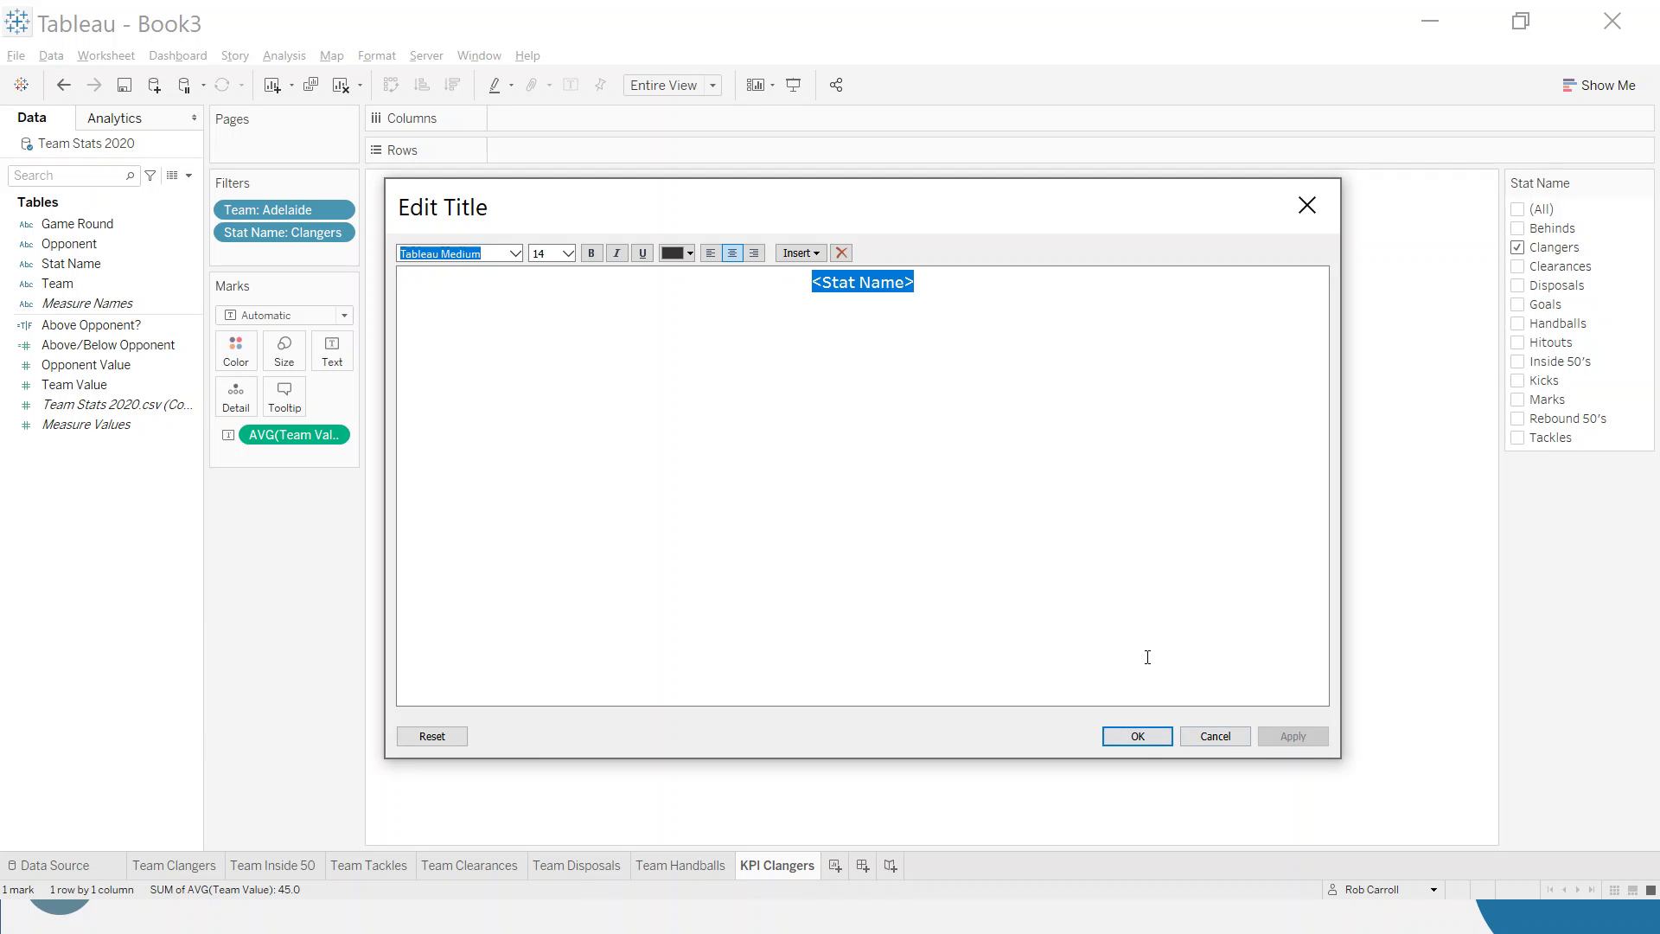
pyautogui.click(1136, 735)
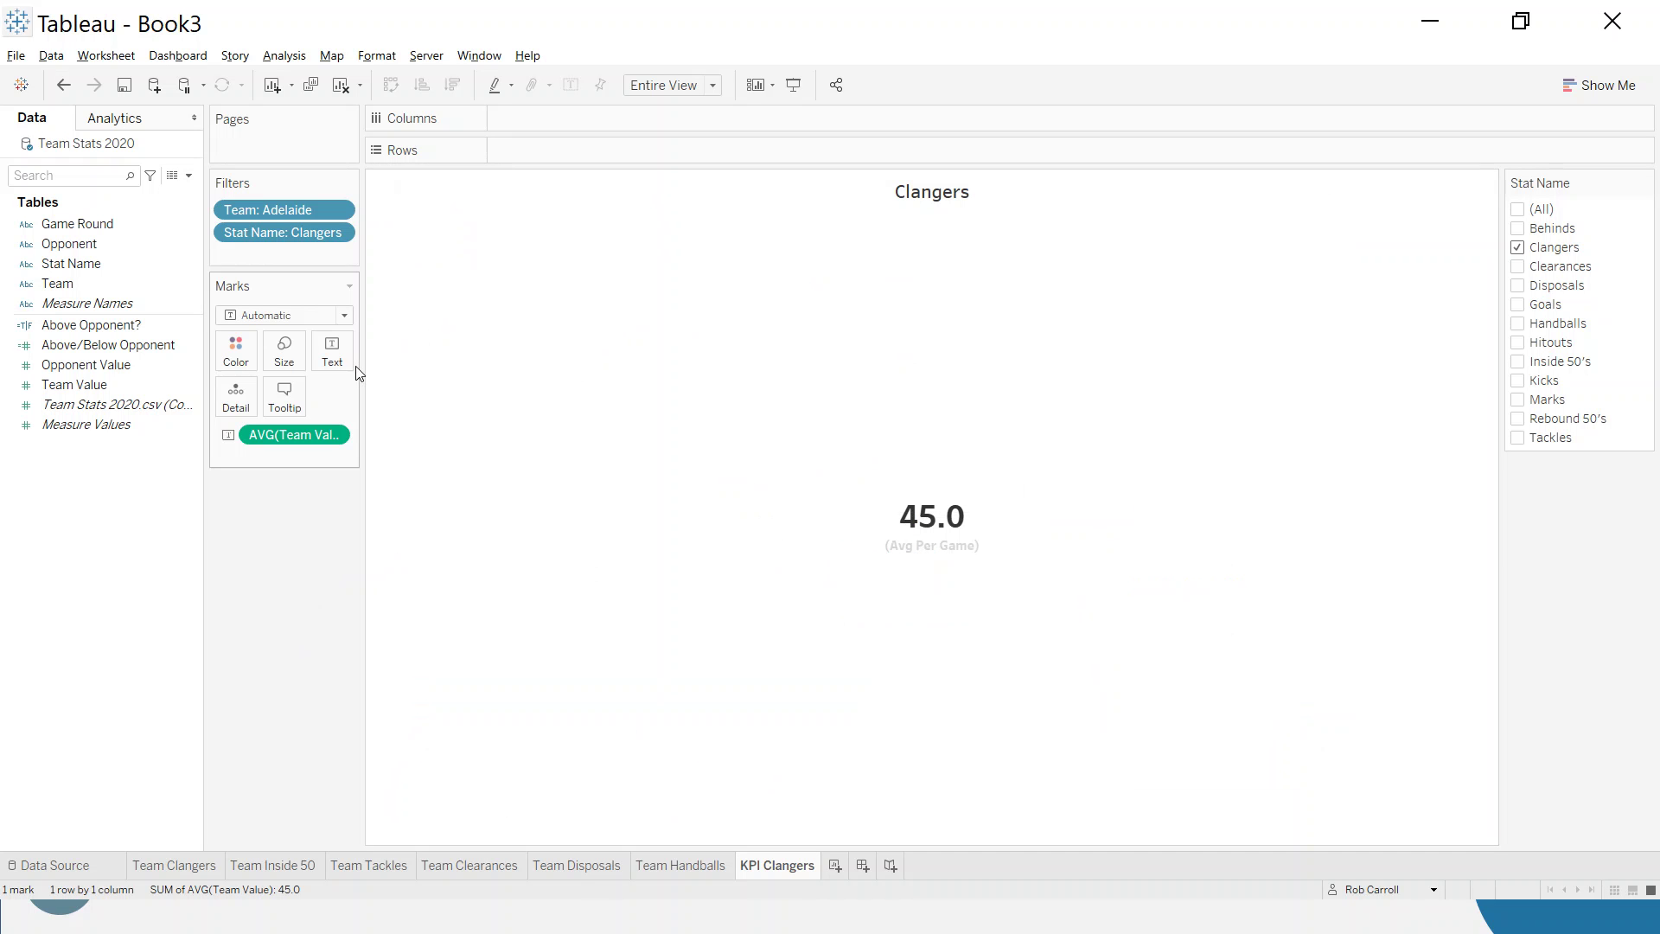
# Replace 'Avg. Team Value' in the mark's tooltip with 'Season Average'
pyautogui.click(285, 391)
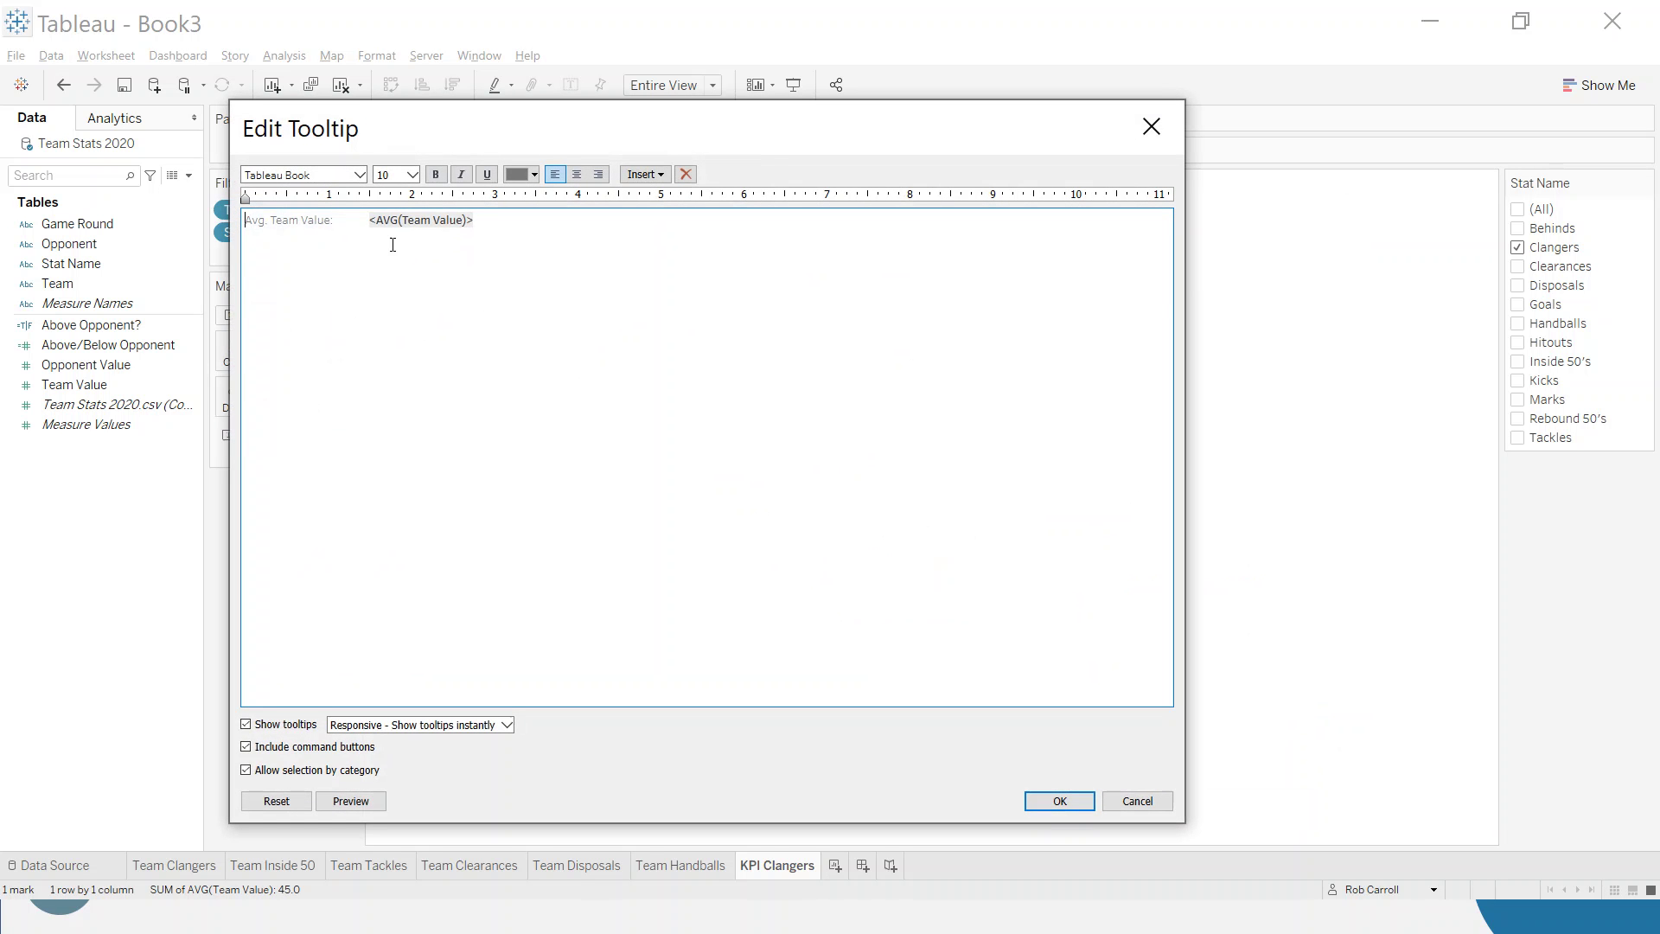
pyautogui.moveTo(357, 223); pyautogui.dragTo(245, 220)
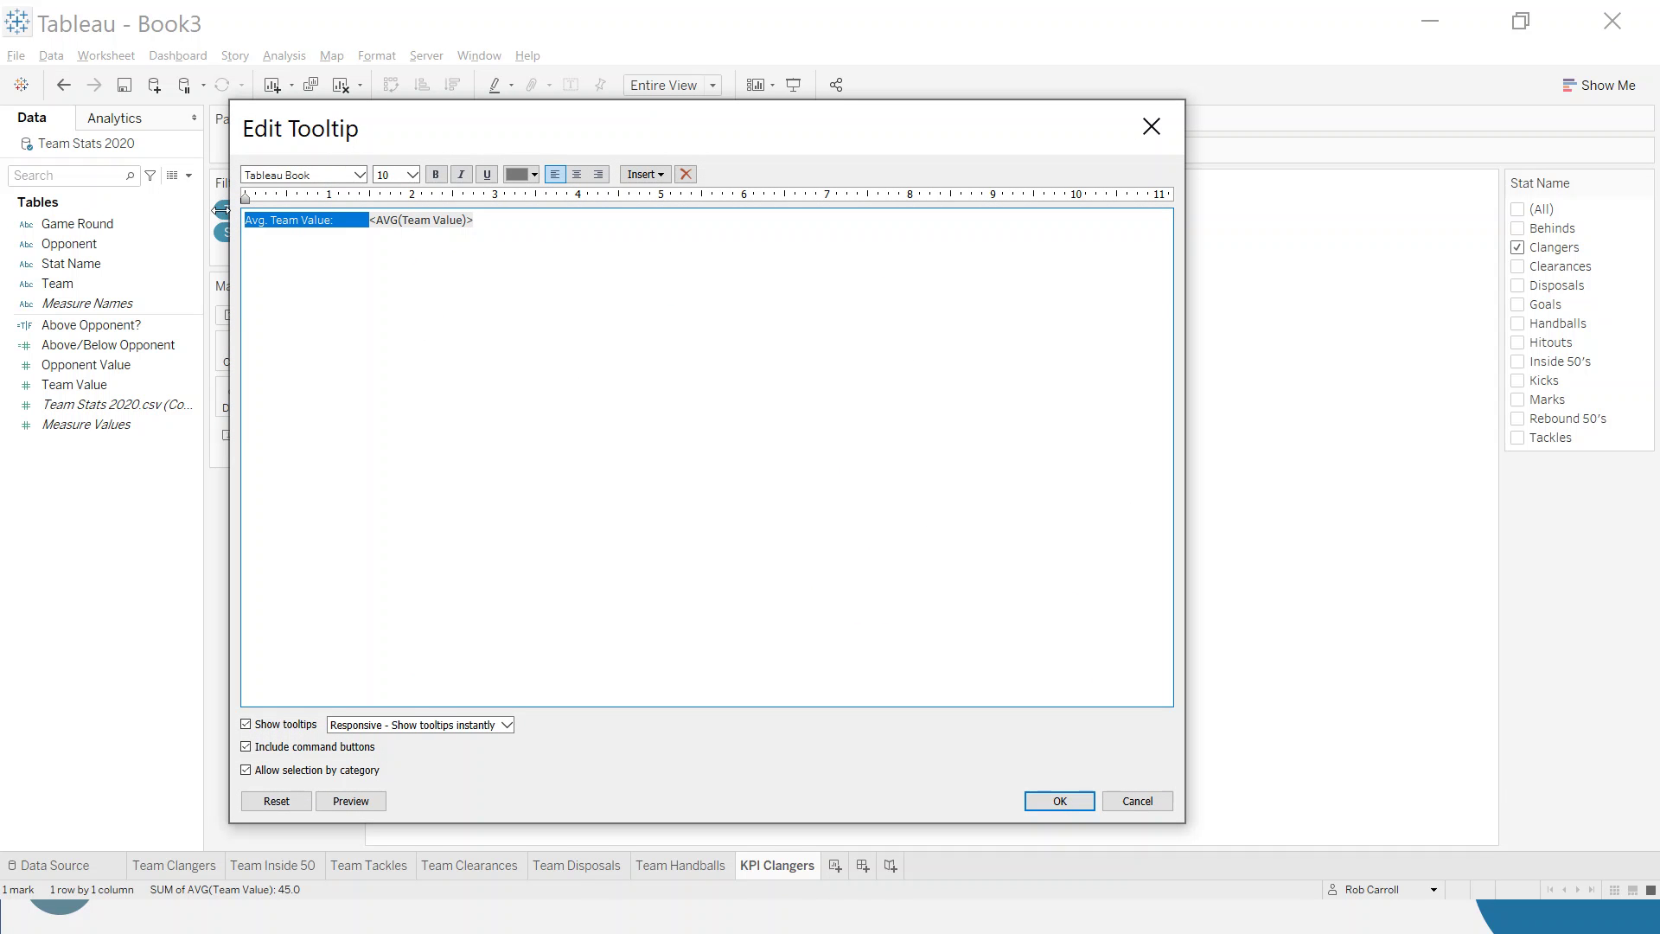
pyautogui.press('Left')
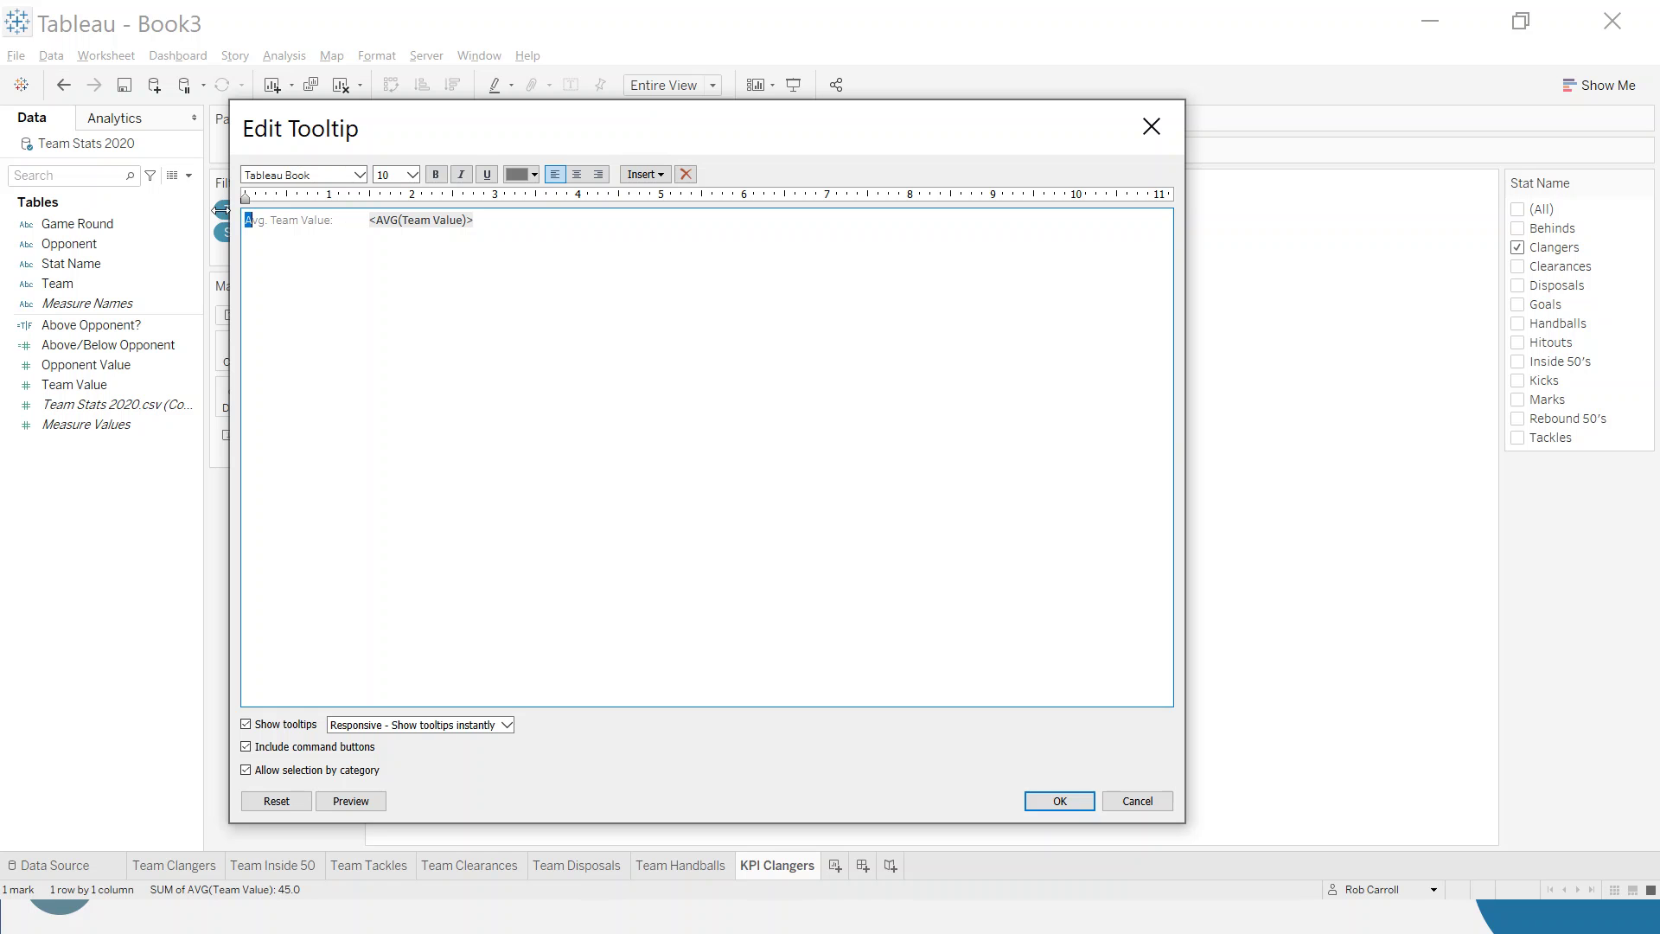
pyautogui.hotkey('shift', 'Right')
pyautogui.hotkey('shift', 'Right')
pyautogui.hotkey('shift', 'Right')
pyautogui.hotkey('shift', 'Right')
pyautogui.hotkey('shift', 'Right')
pyautogui.hotkey('shift', 'Right')
pyautogui.hotkey('shift', 'Right')
pyautogui.hotkey('shift', 'Right')
pyautogui.hotkey('shift', 'Right')
pyautogui.hotkey('shift', 'Right')
pyautogui.hotkey('shift', 'Right')
pyautogui.hotkey('shift', 'Right')
pyautogui.write('Season Avera')
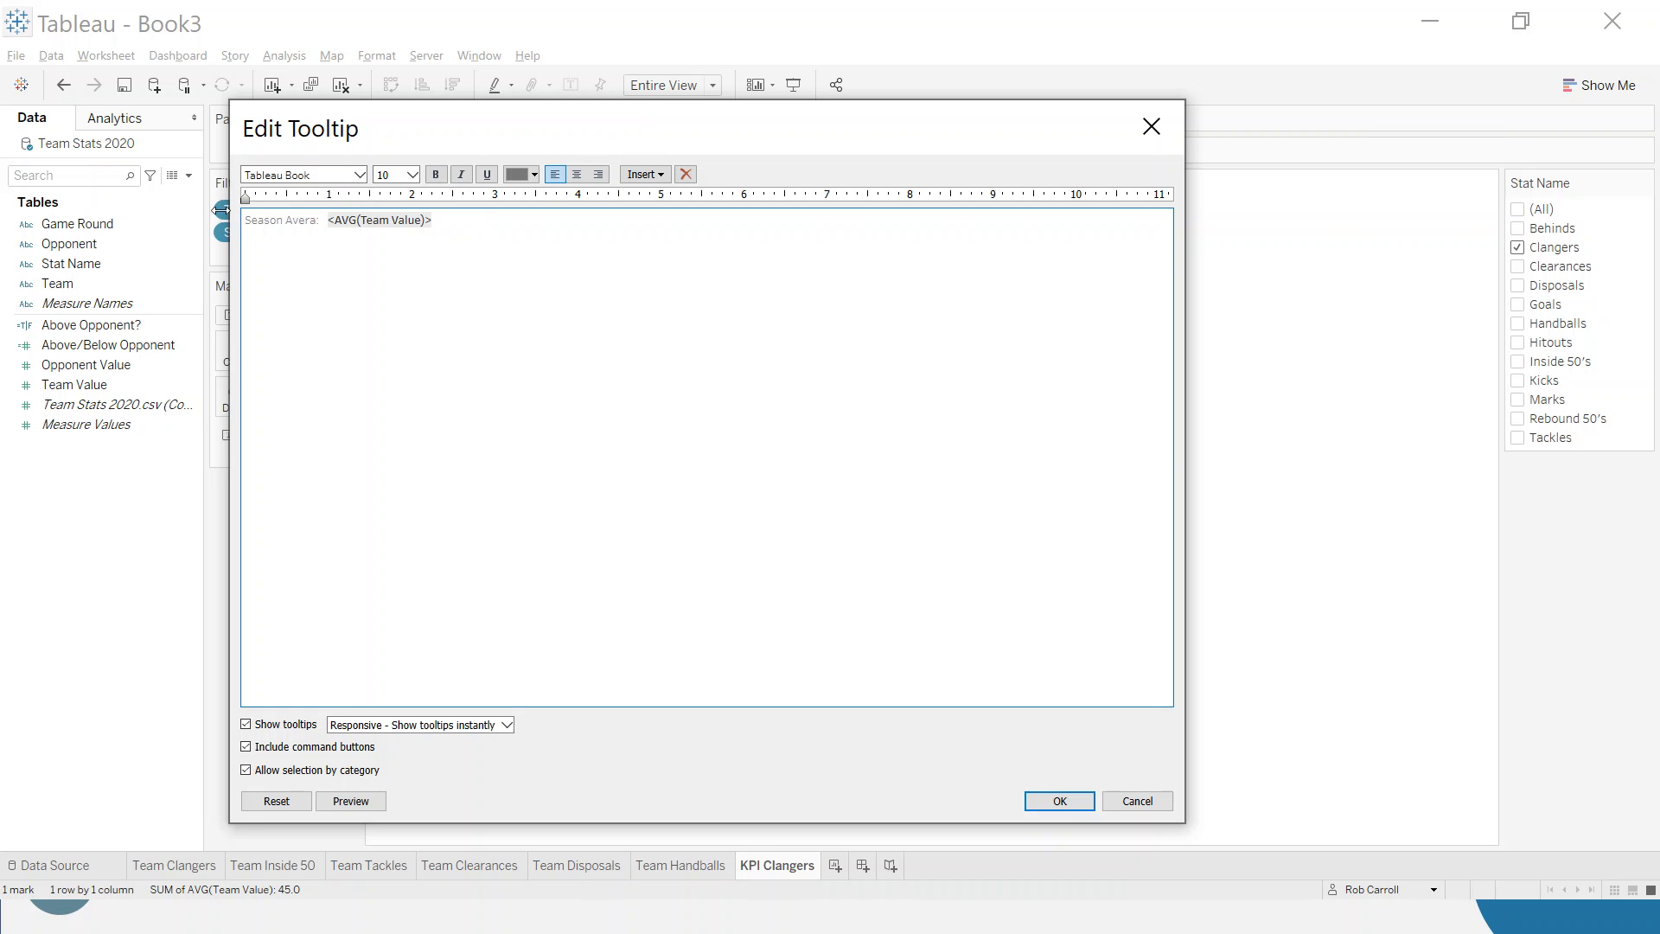
pyautogui.write('ge')
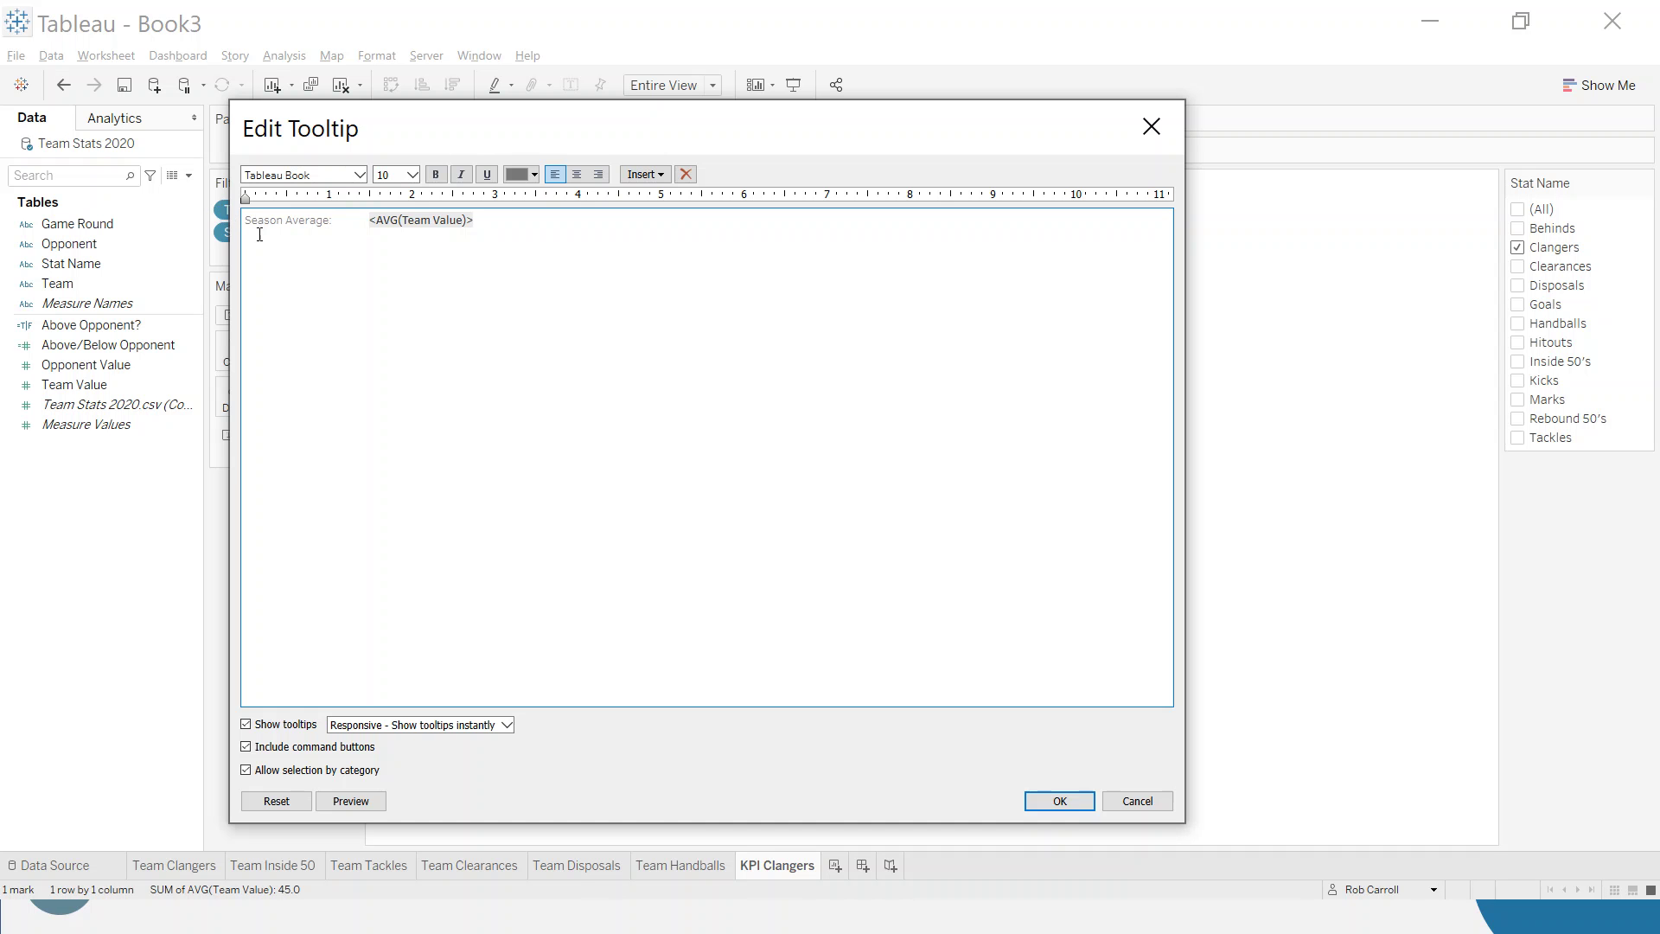
pyautogui.click(1059, 800)
pyautogui.moveTo(926, 522)
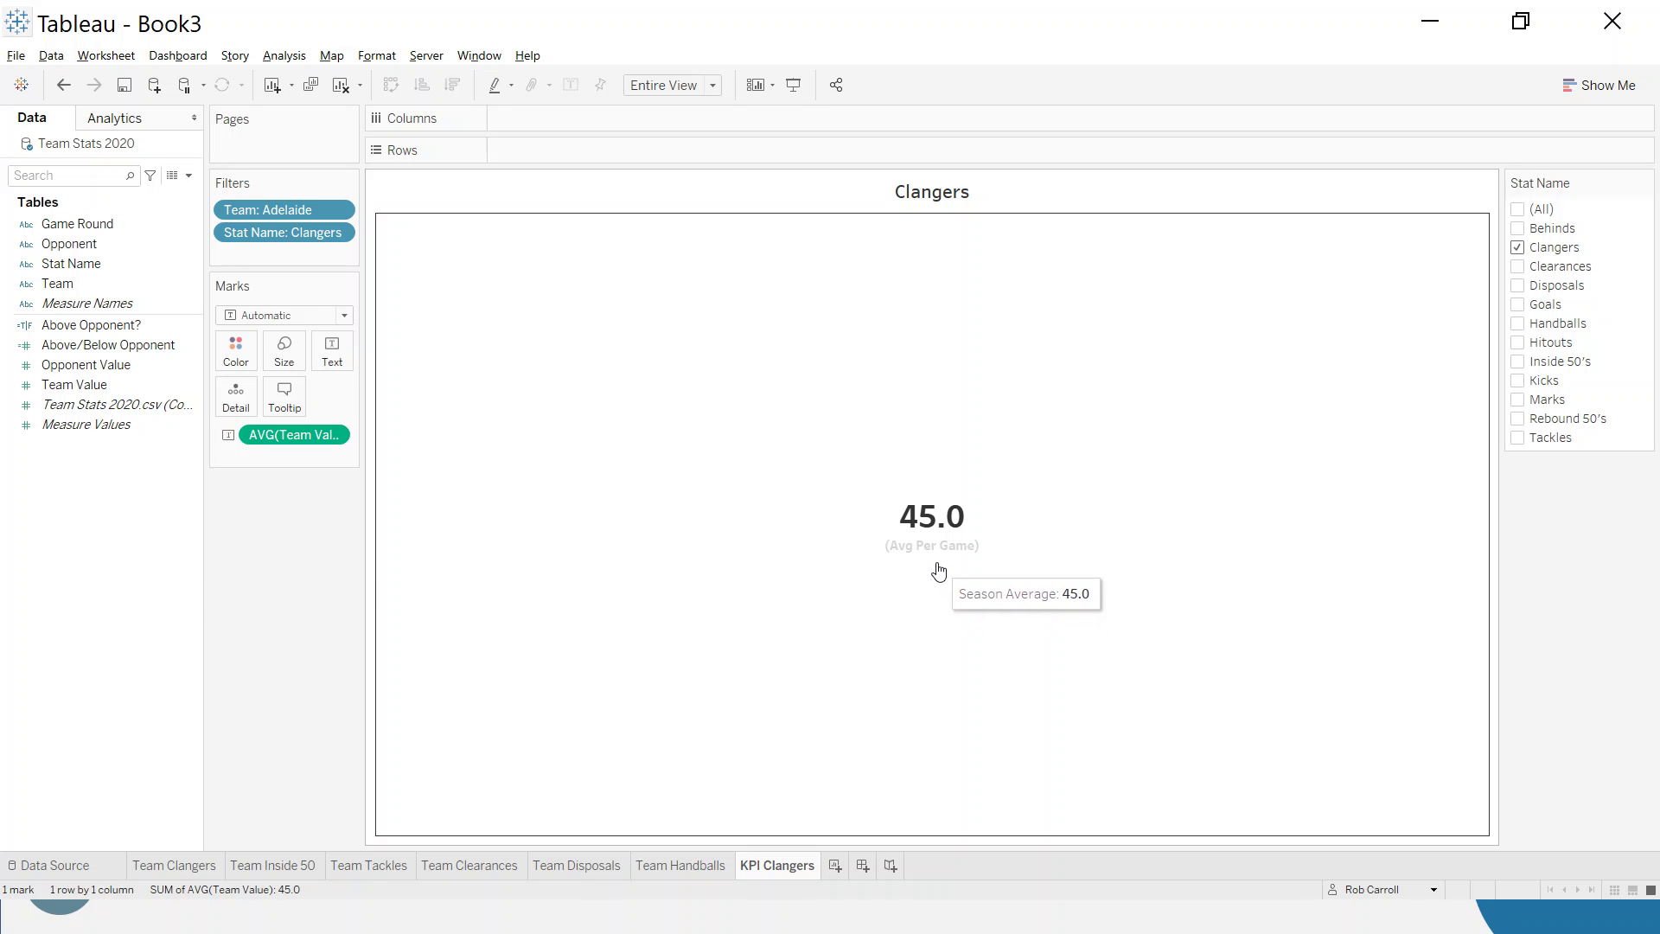
# Add Opponent Value to the Text label, aggregated as an average
pyautogui.click(149, 412)
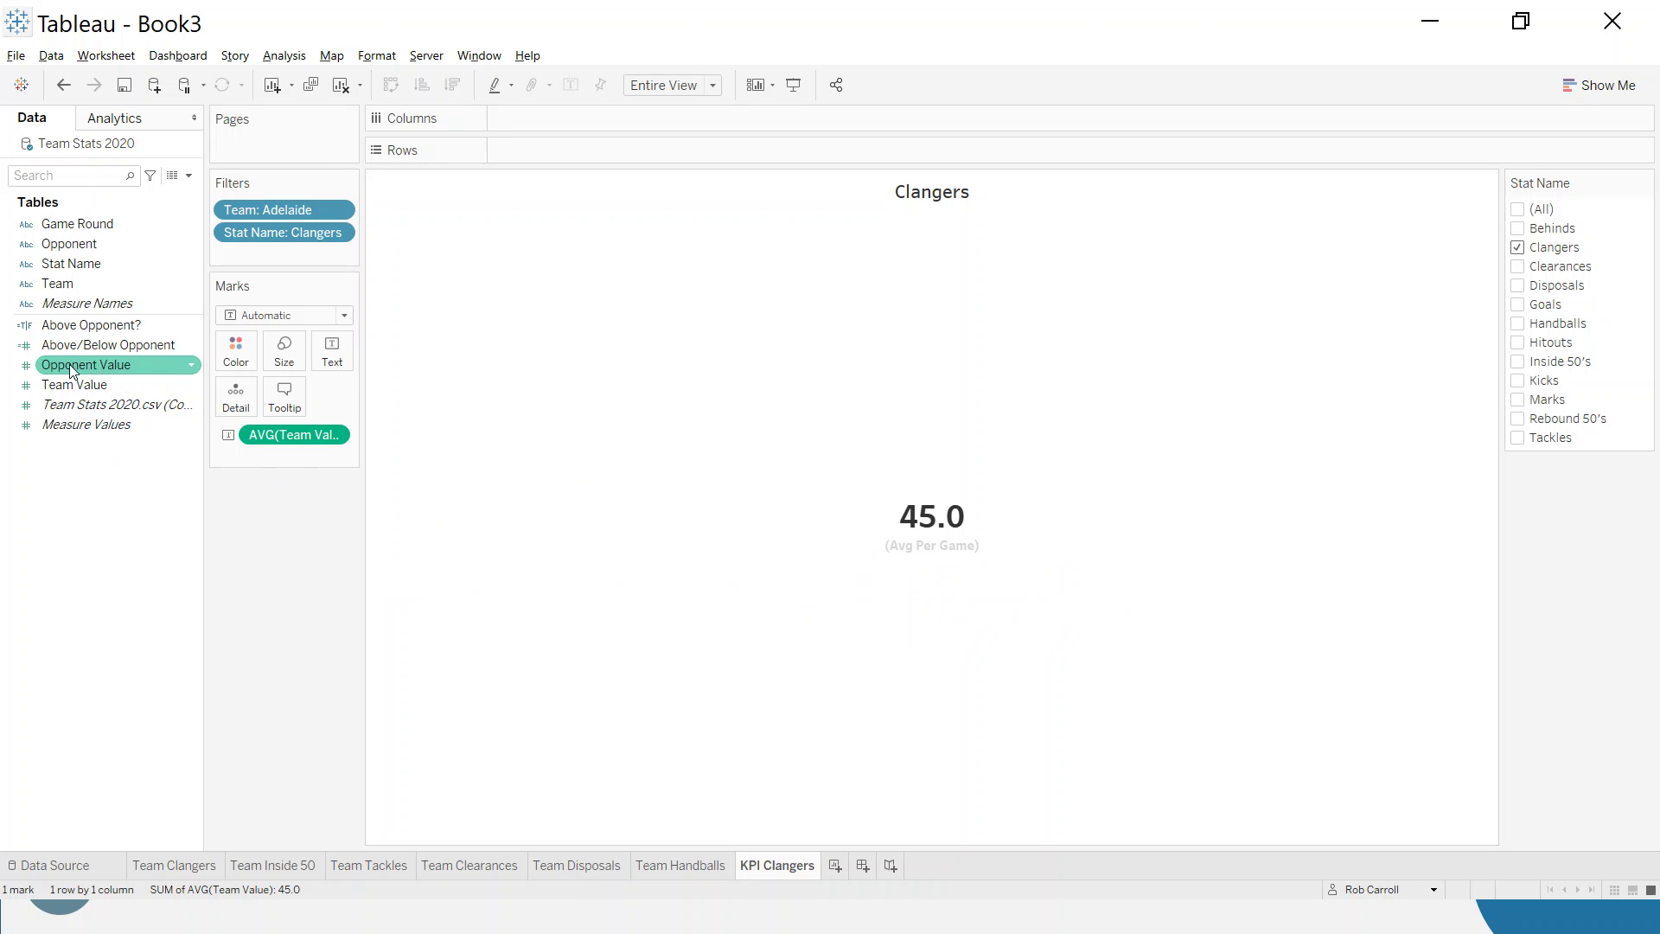
pyautogui.moveTo(71, 365); pyautogui.dragTo(338, 357)
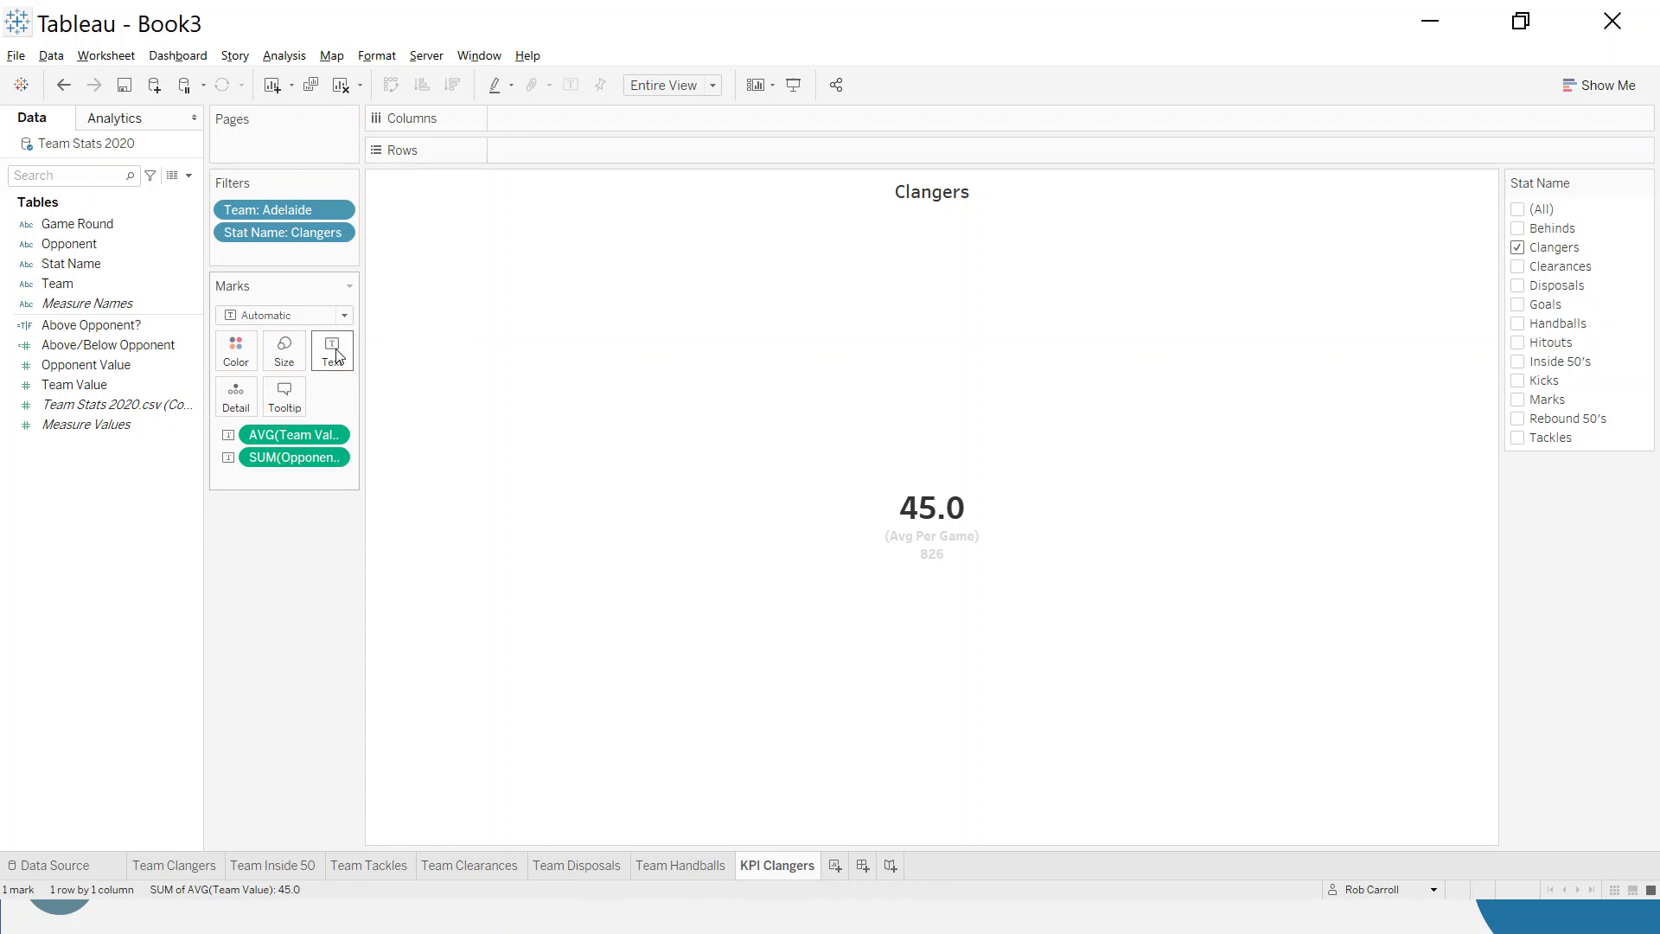
pyautogui.moveTo(957, 575)
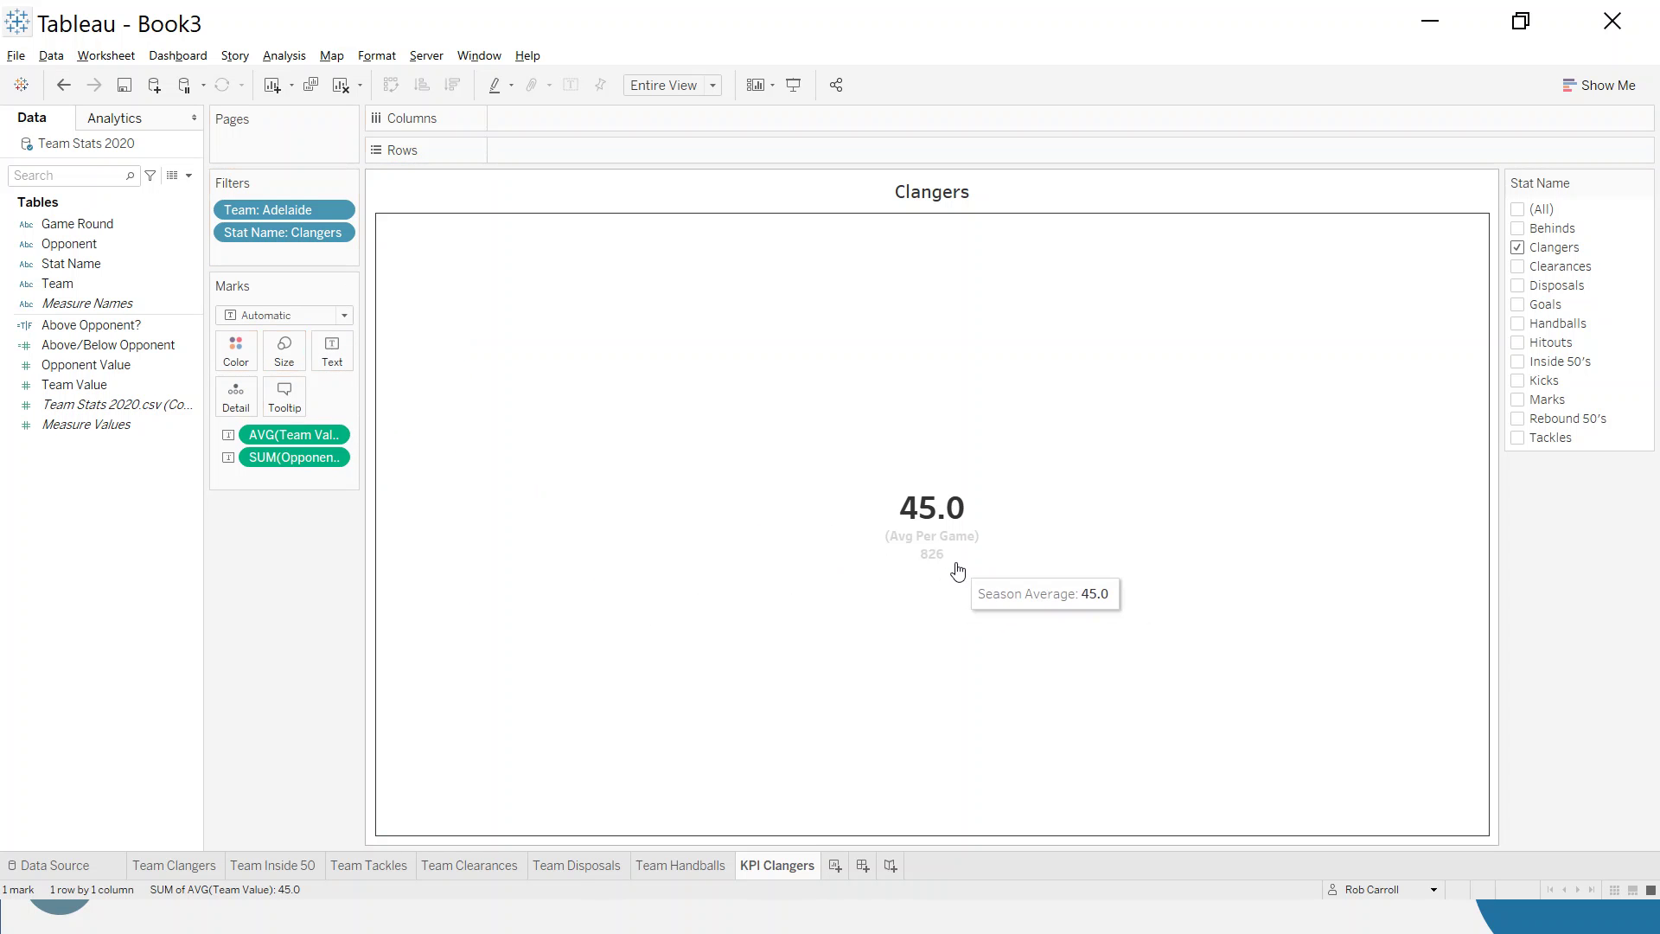
pyautogui.click(333, 457)
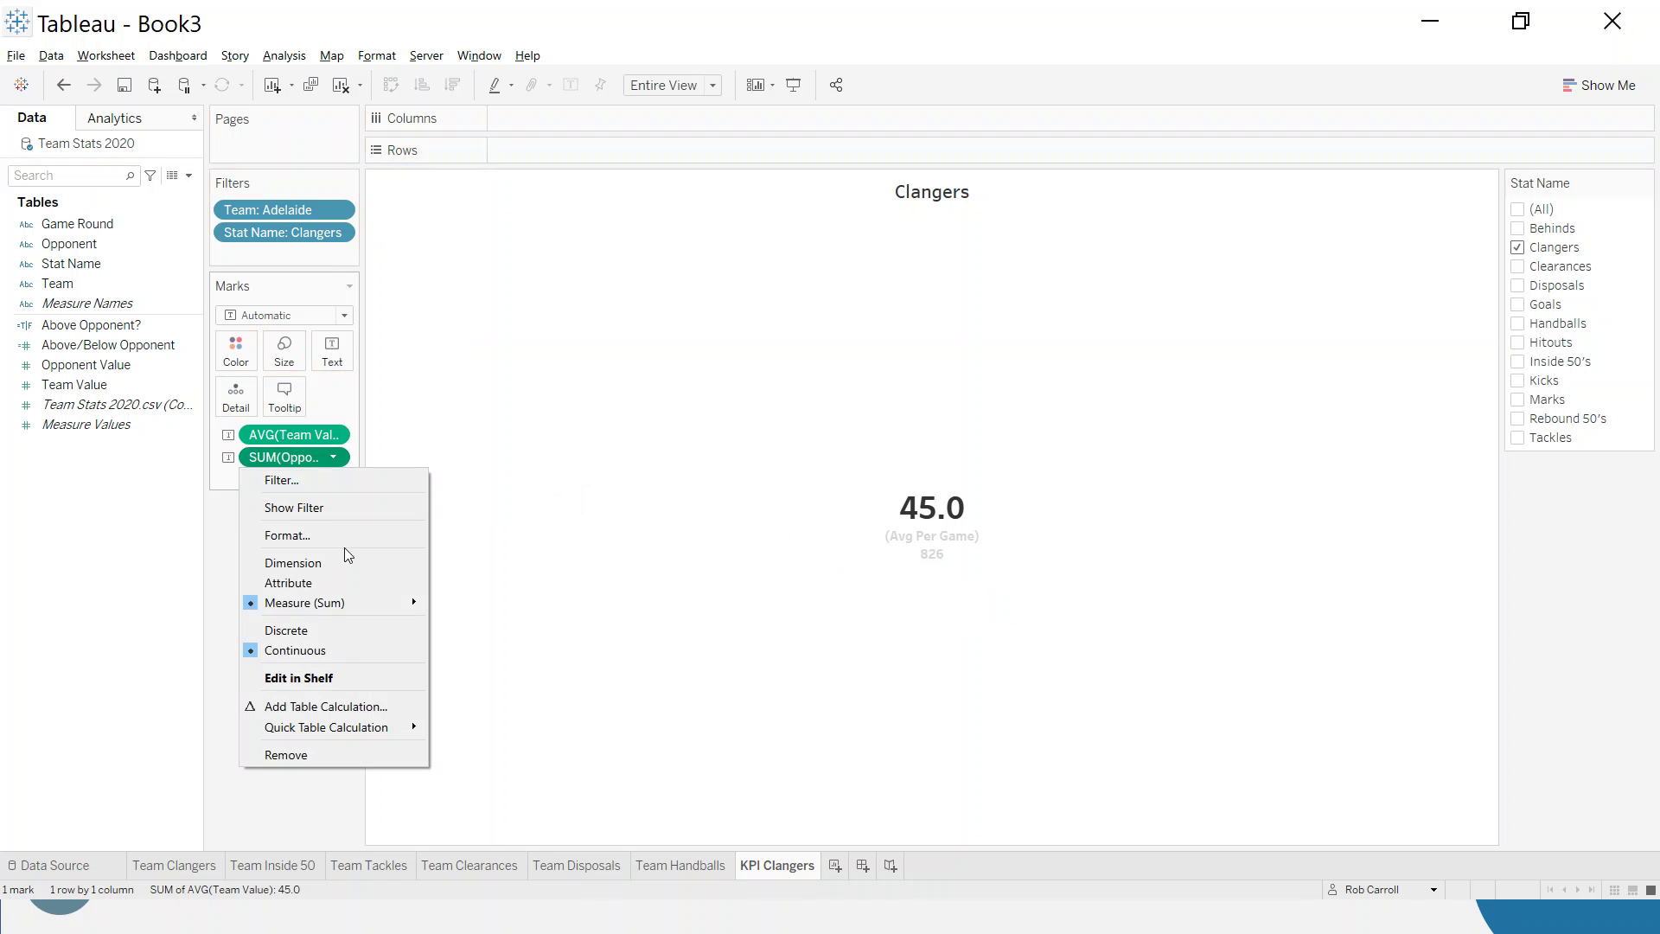
pyautogui.moveTo(412, 600)
pyautogui.click(509, 624)
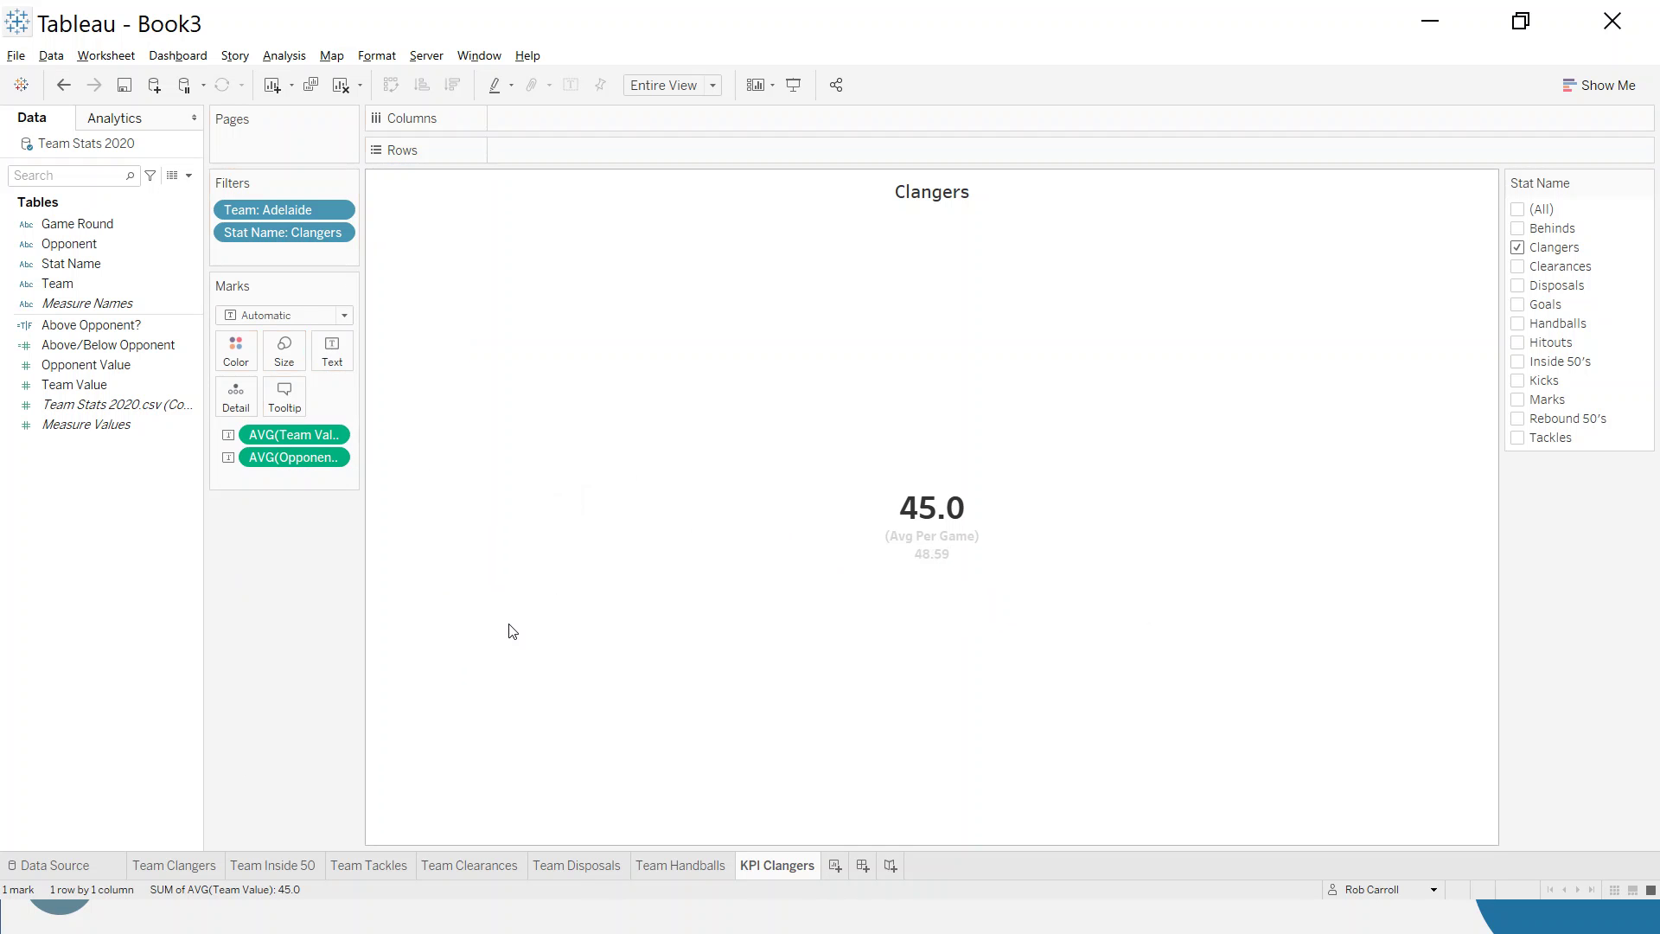
# Format the opponent average as a custom number with one decimal place, giving 48.6
pyautogui.rightClick(296, 457)
pyautogui.click(350, 527)
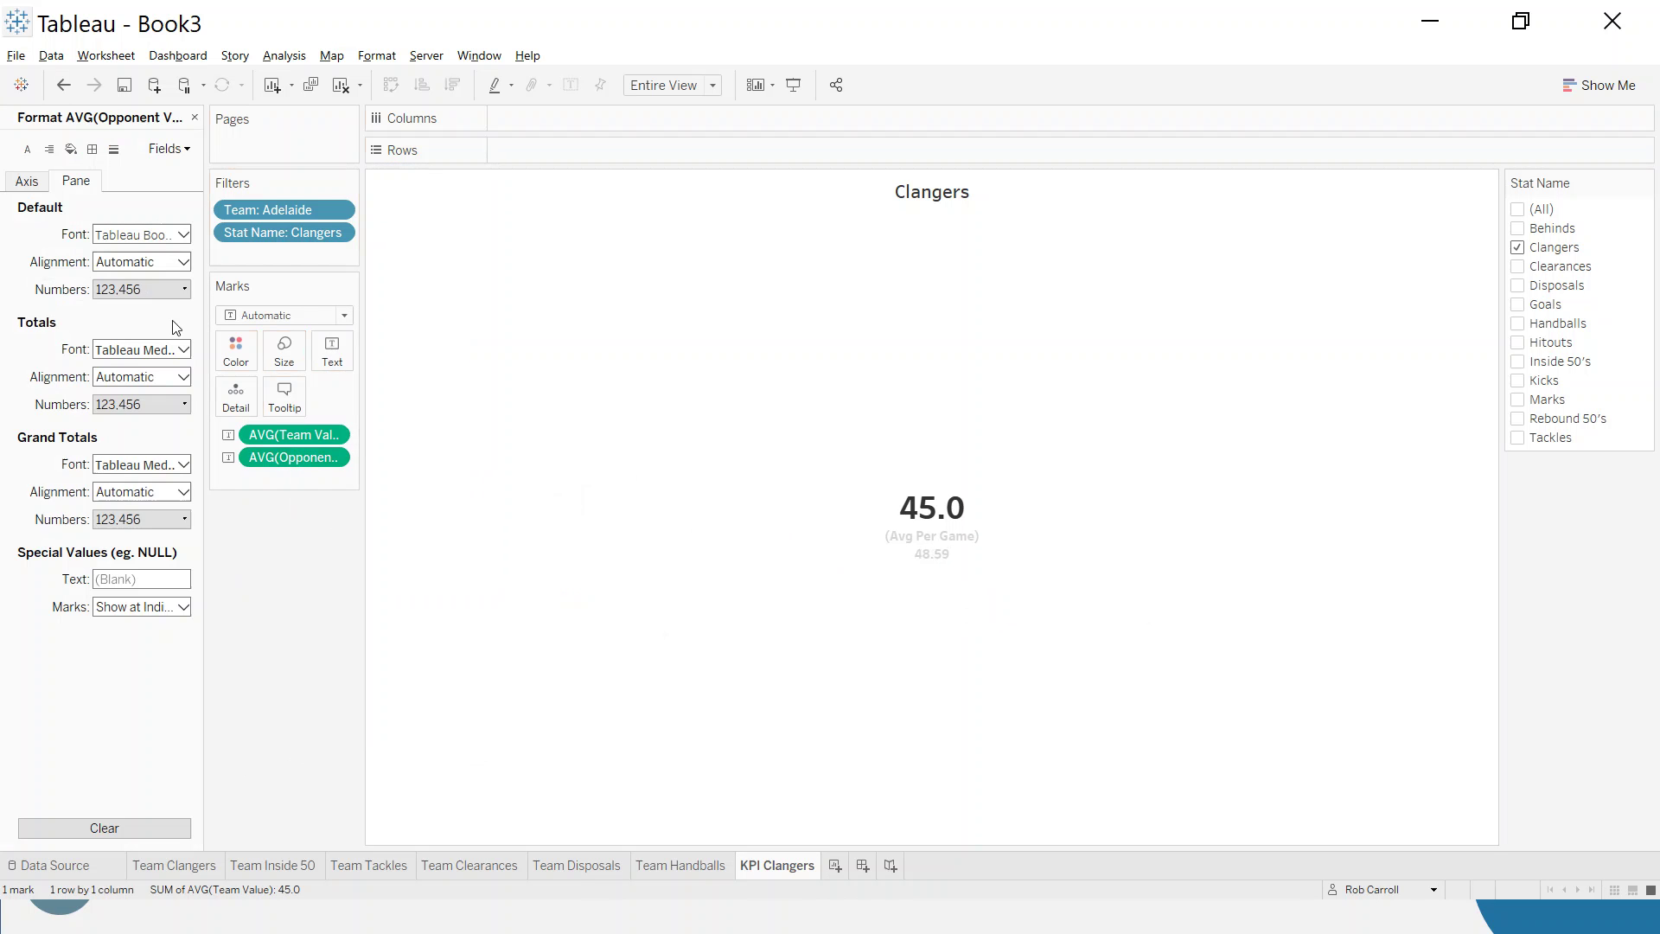
pyautogui.click(143, 288)
pyautogui.click(146, 343)
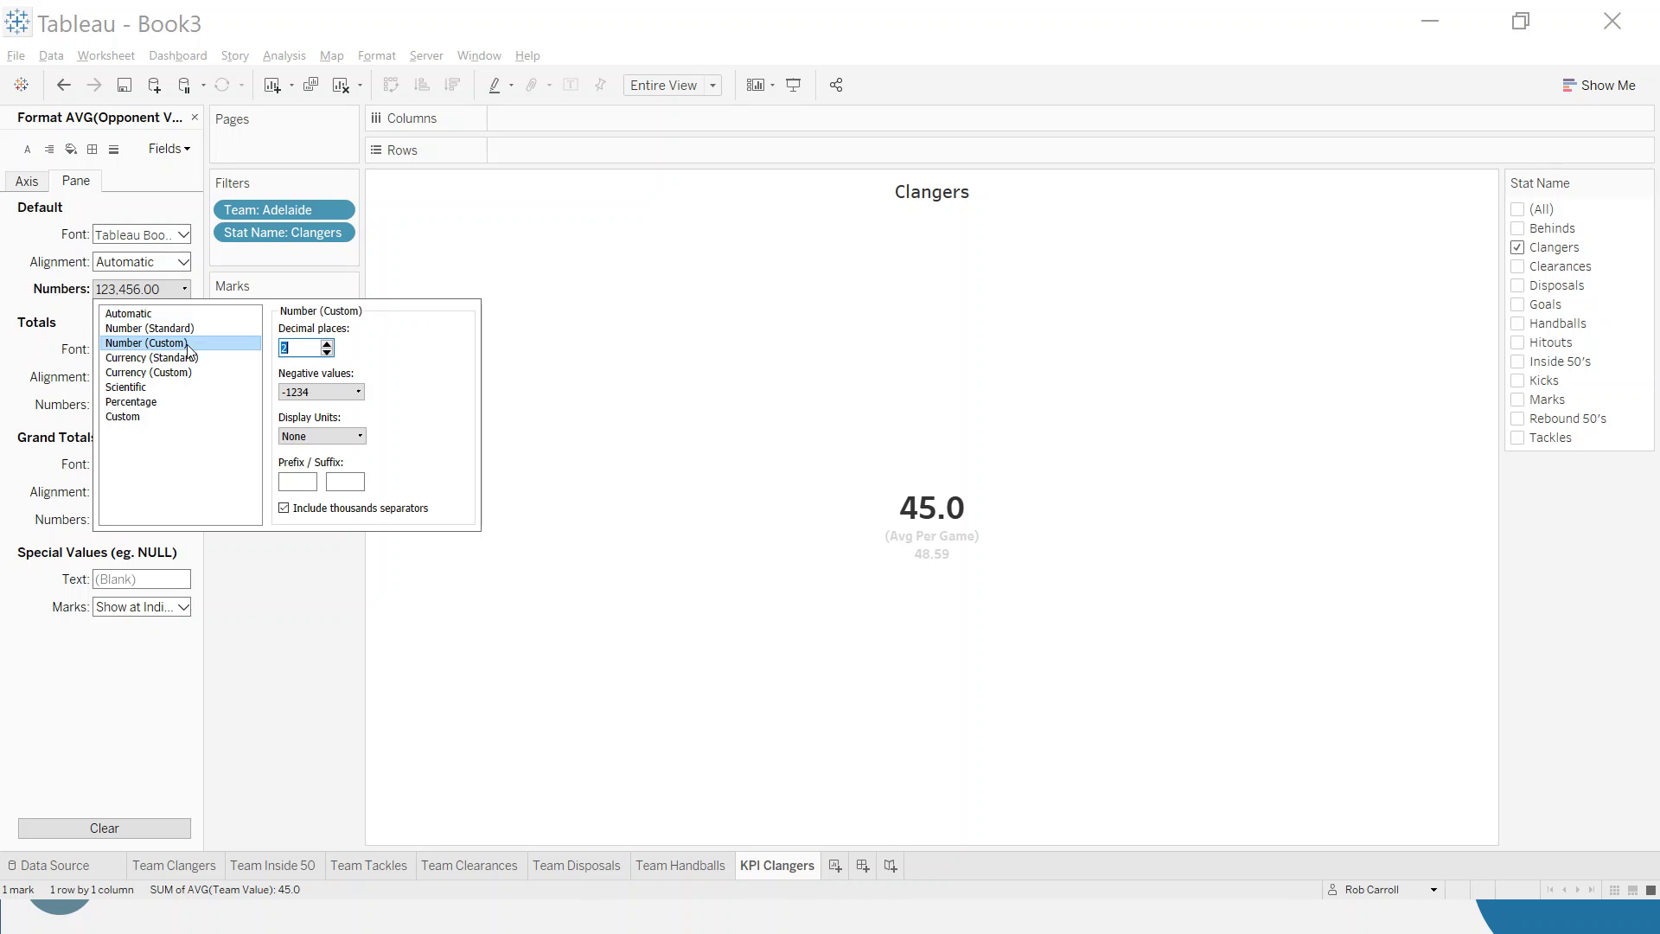
pyautogui.click(327, 352)
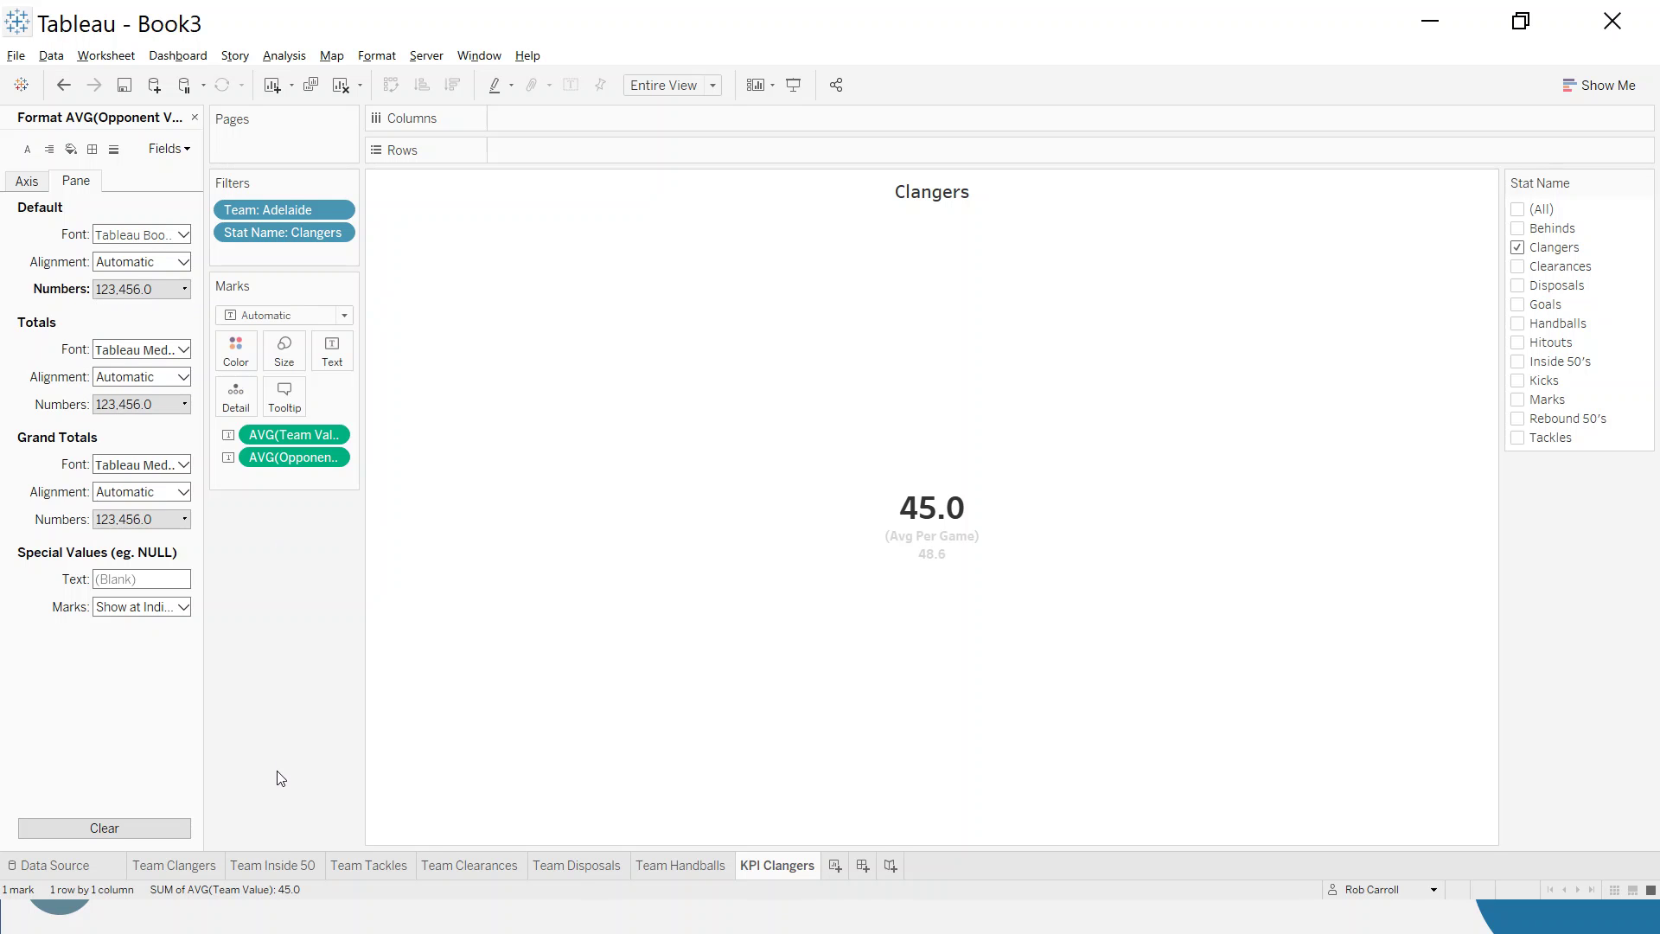
pyautogui.moveTo(940, 569)
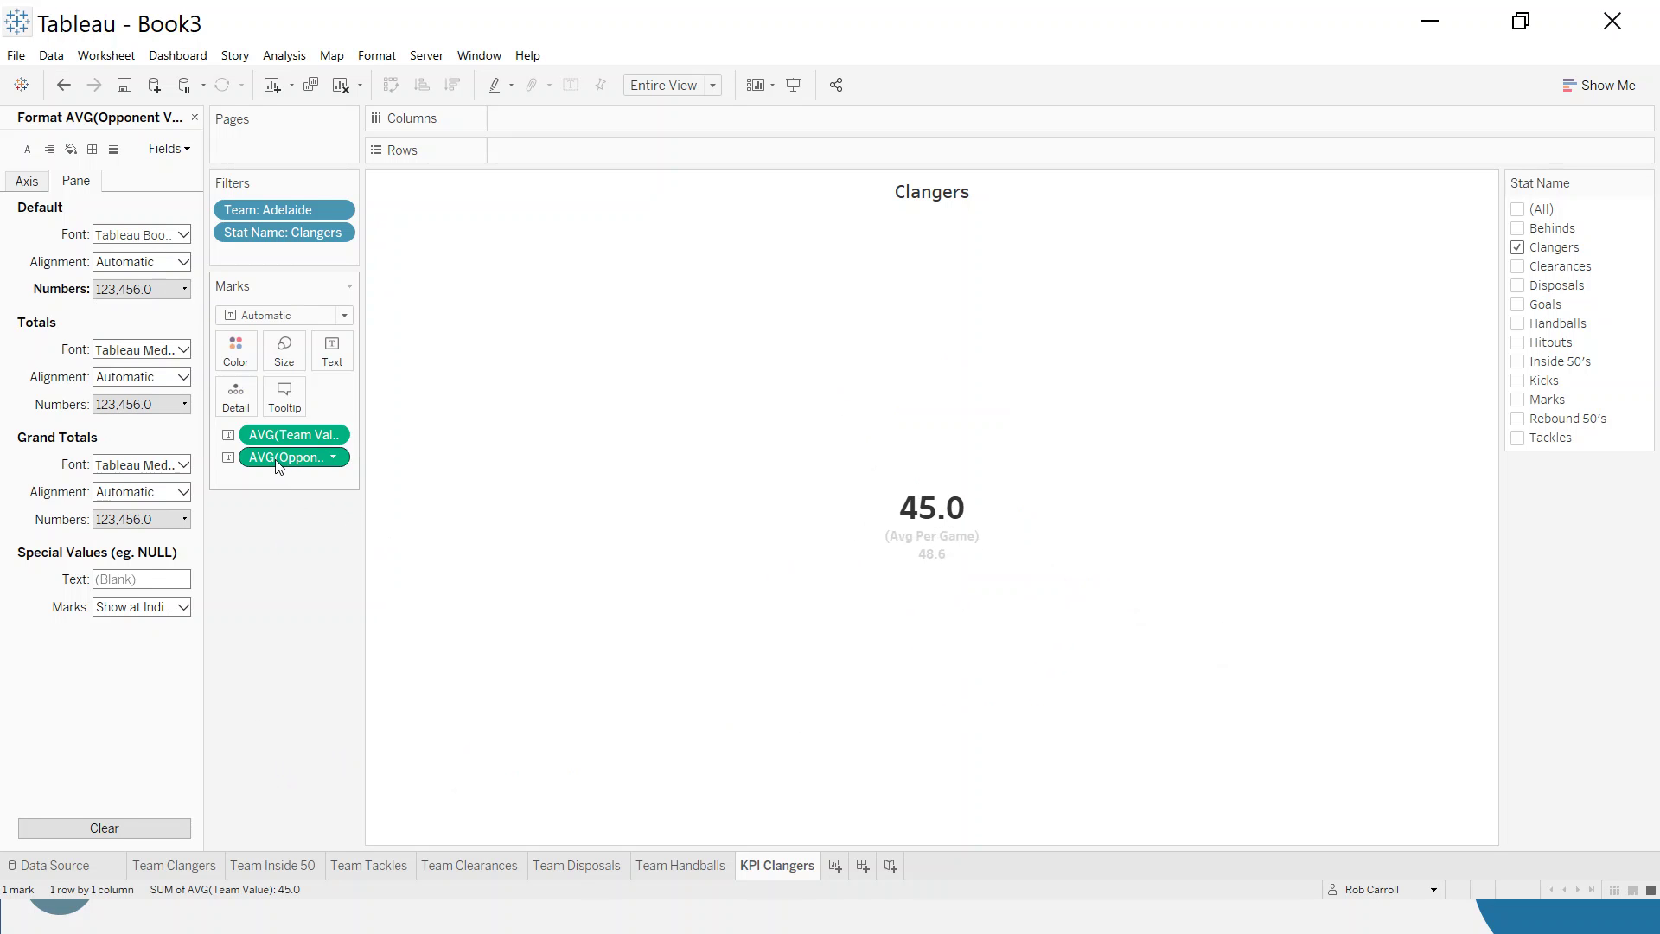
# Move the opponent average pill to Tooltip and add a second tooltip line labelled 'Opponent Average'
pyautogui.moveTo(290, 456); pyautogui.dragTo(286, 400)
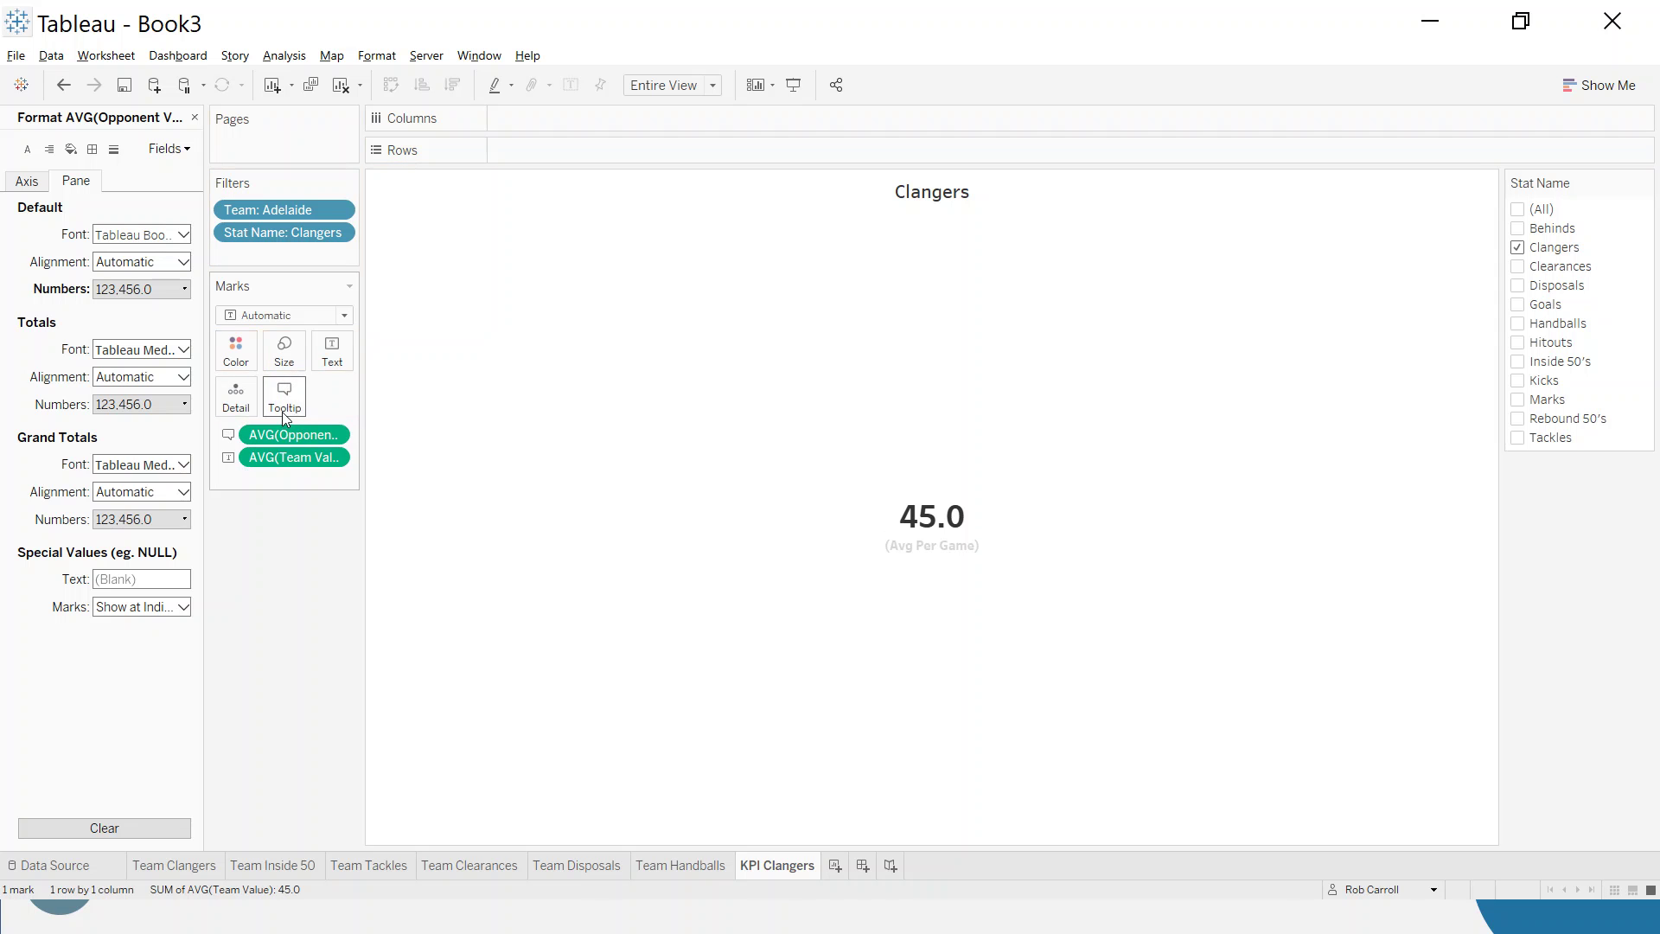
pyautogui.click(284, 396)
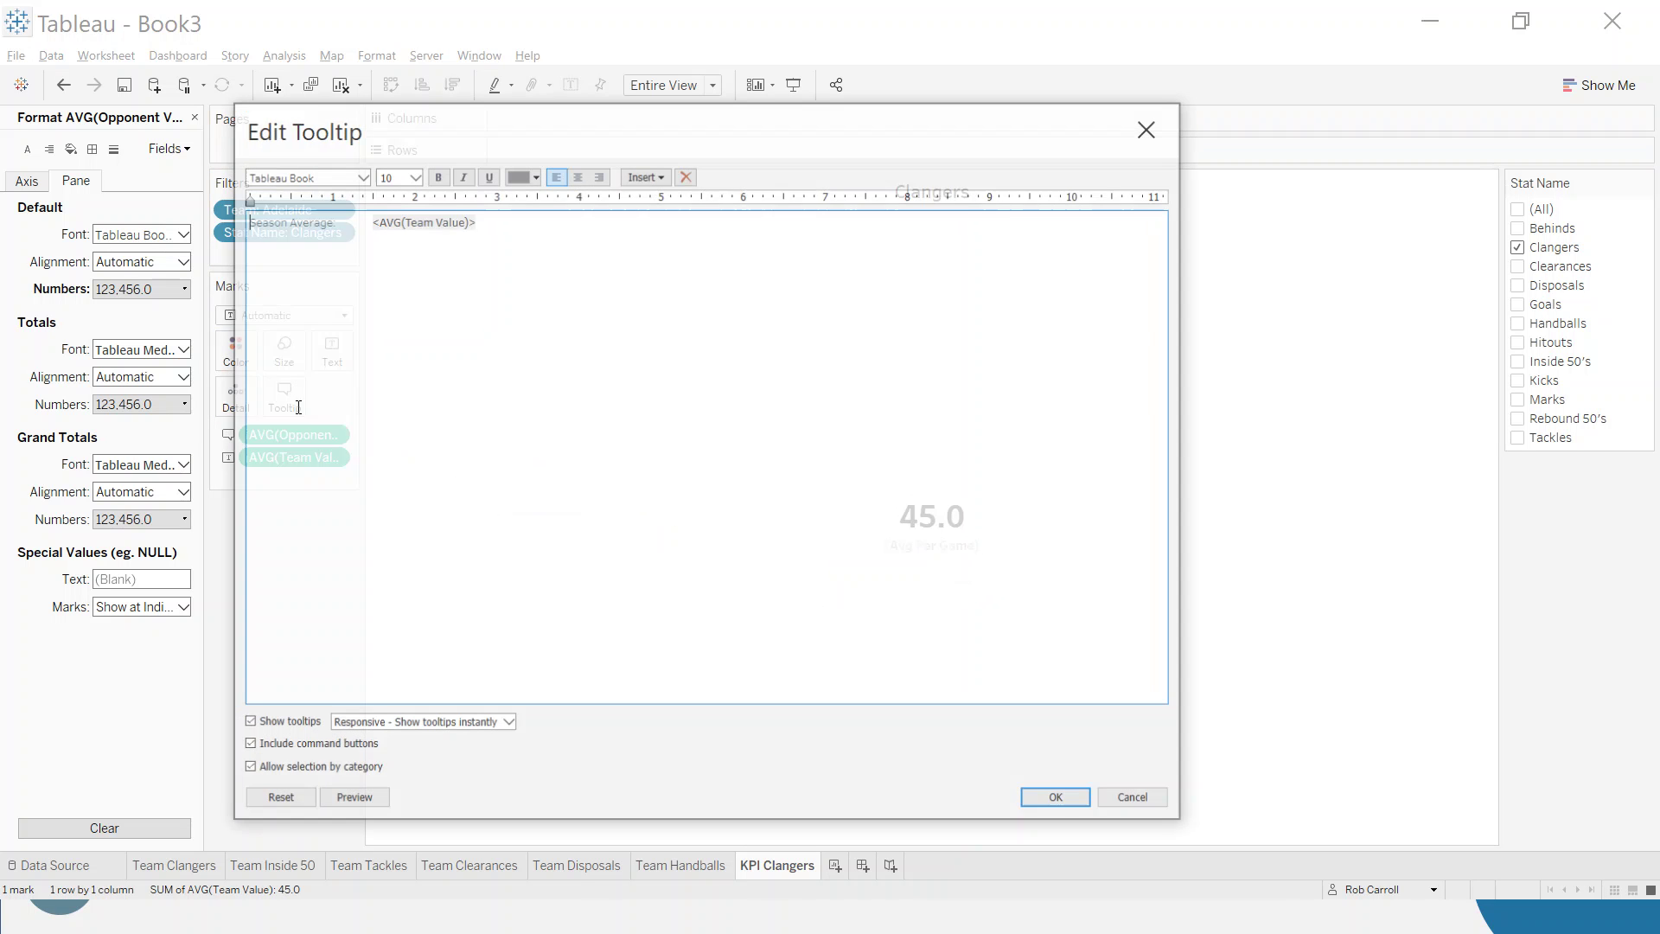
pyautogui.click(493, 230)
pyautogui.hotkey('ctrl', 'a')
pyautogui.hotkey('ctrl', 'c')
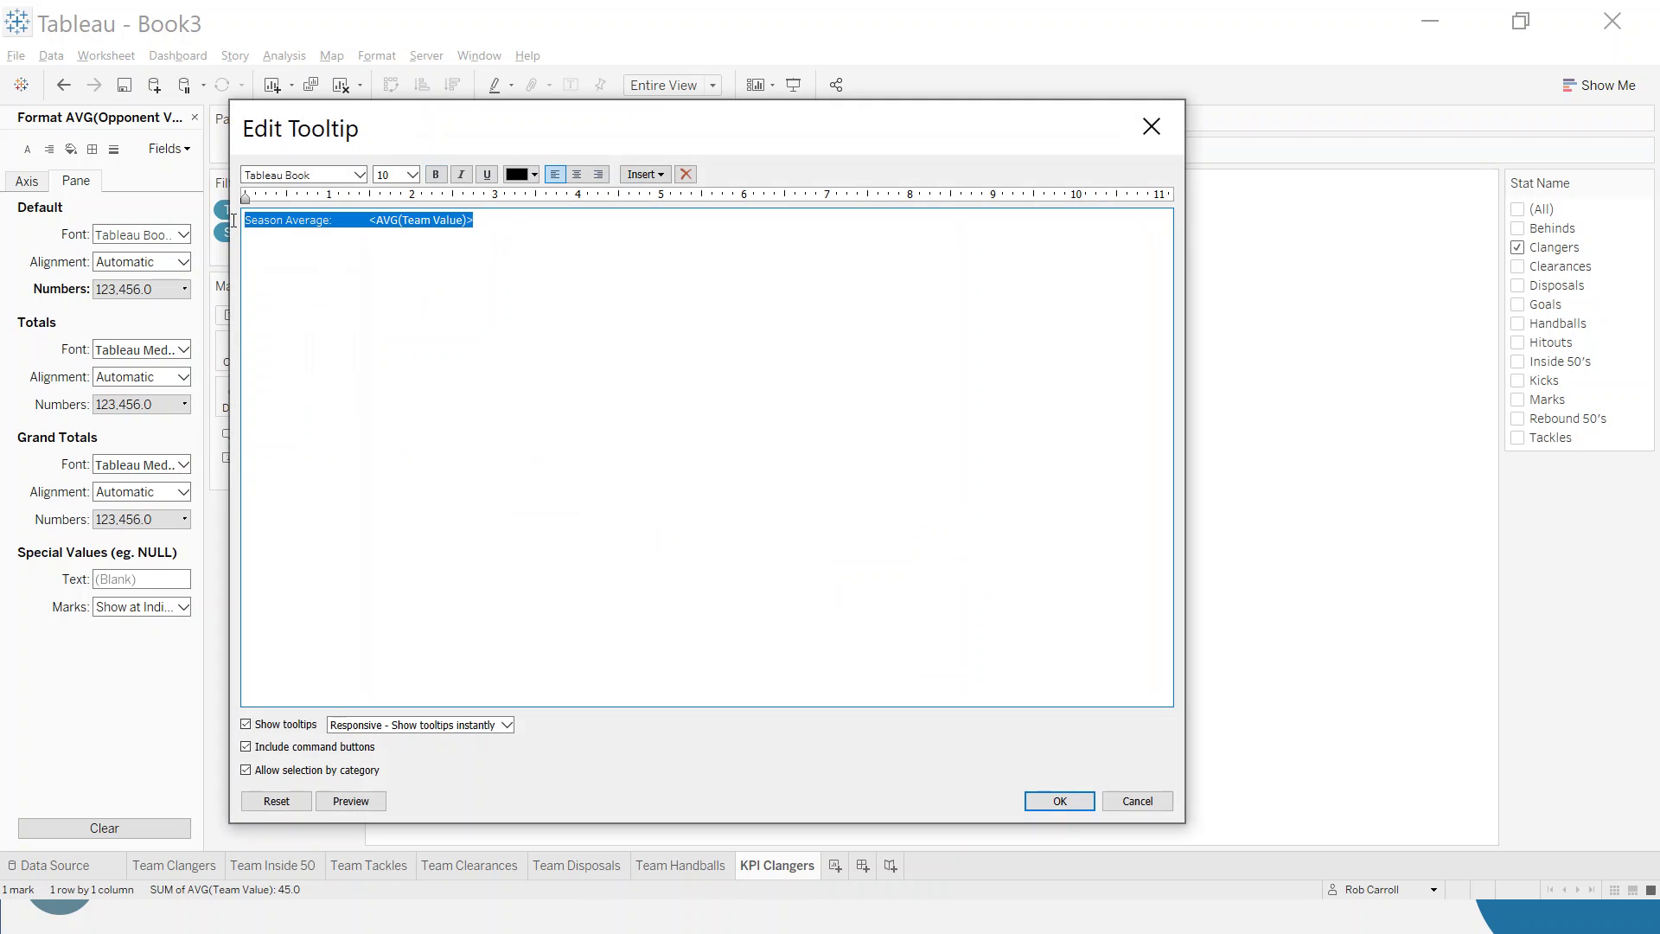
pyautogui.doubleClick(436, 223)
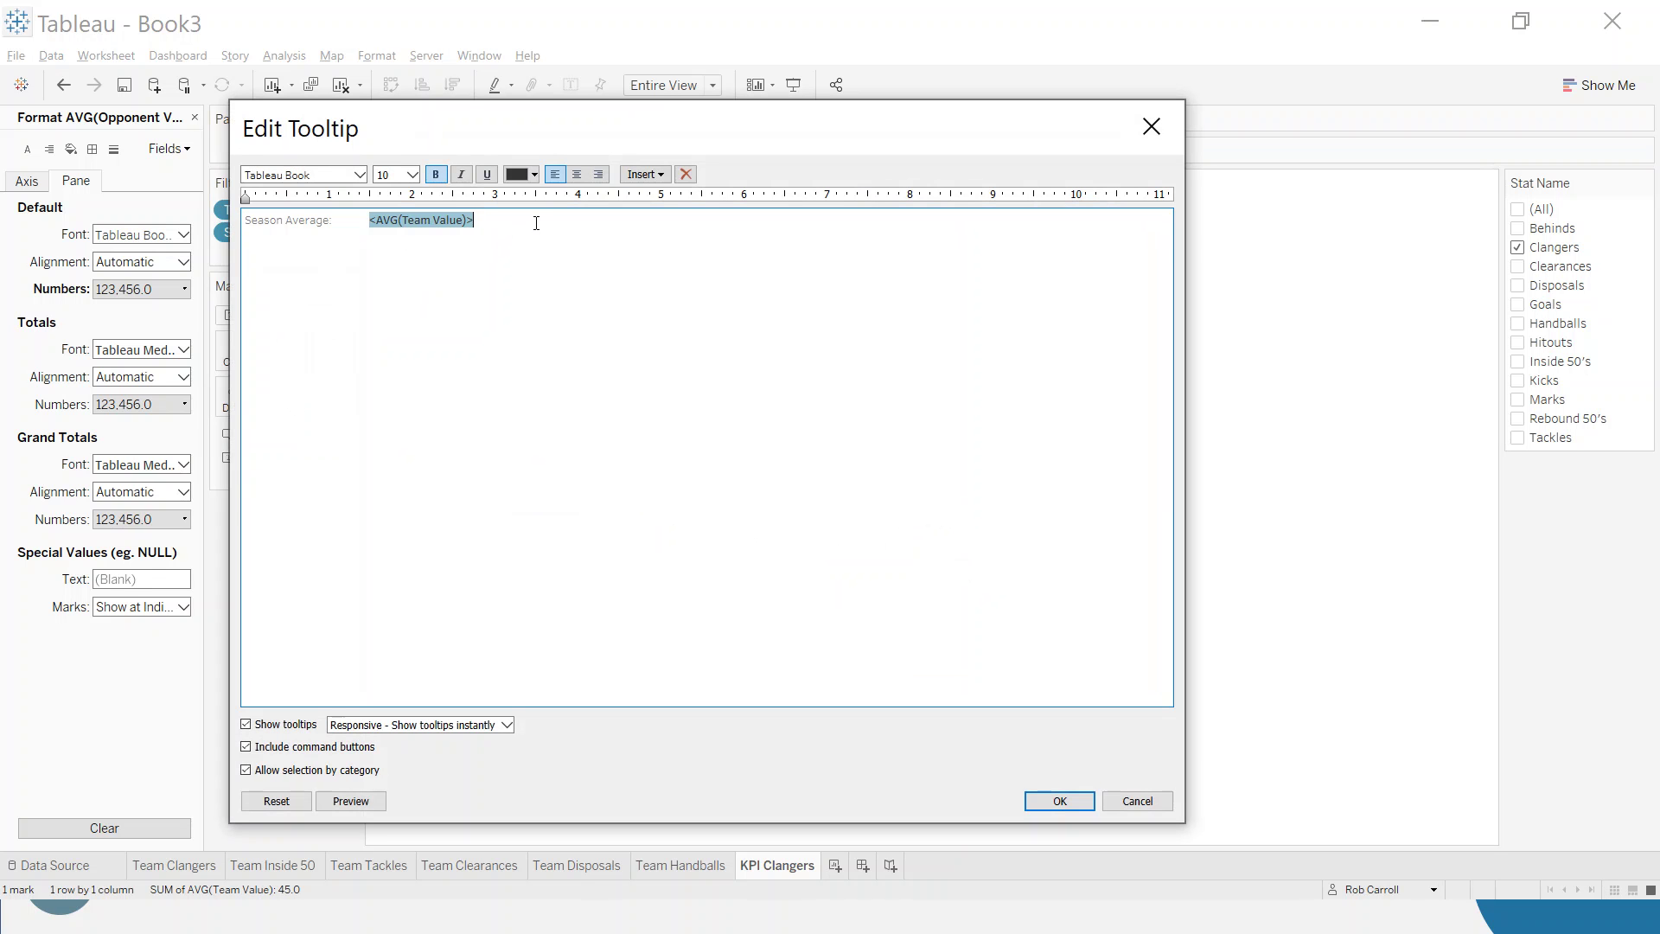
pyautogui.click(536, 223)
pyautogui.press('Return')
pyautogui.hotkey('ctrl', 'v')
pyautogui.moveTo(281, 240); pyautogui.dragTo(214, 241)
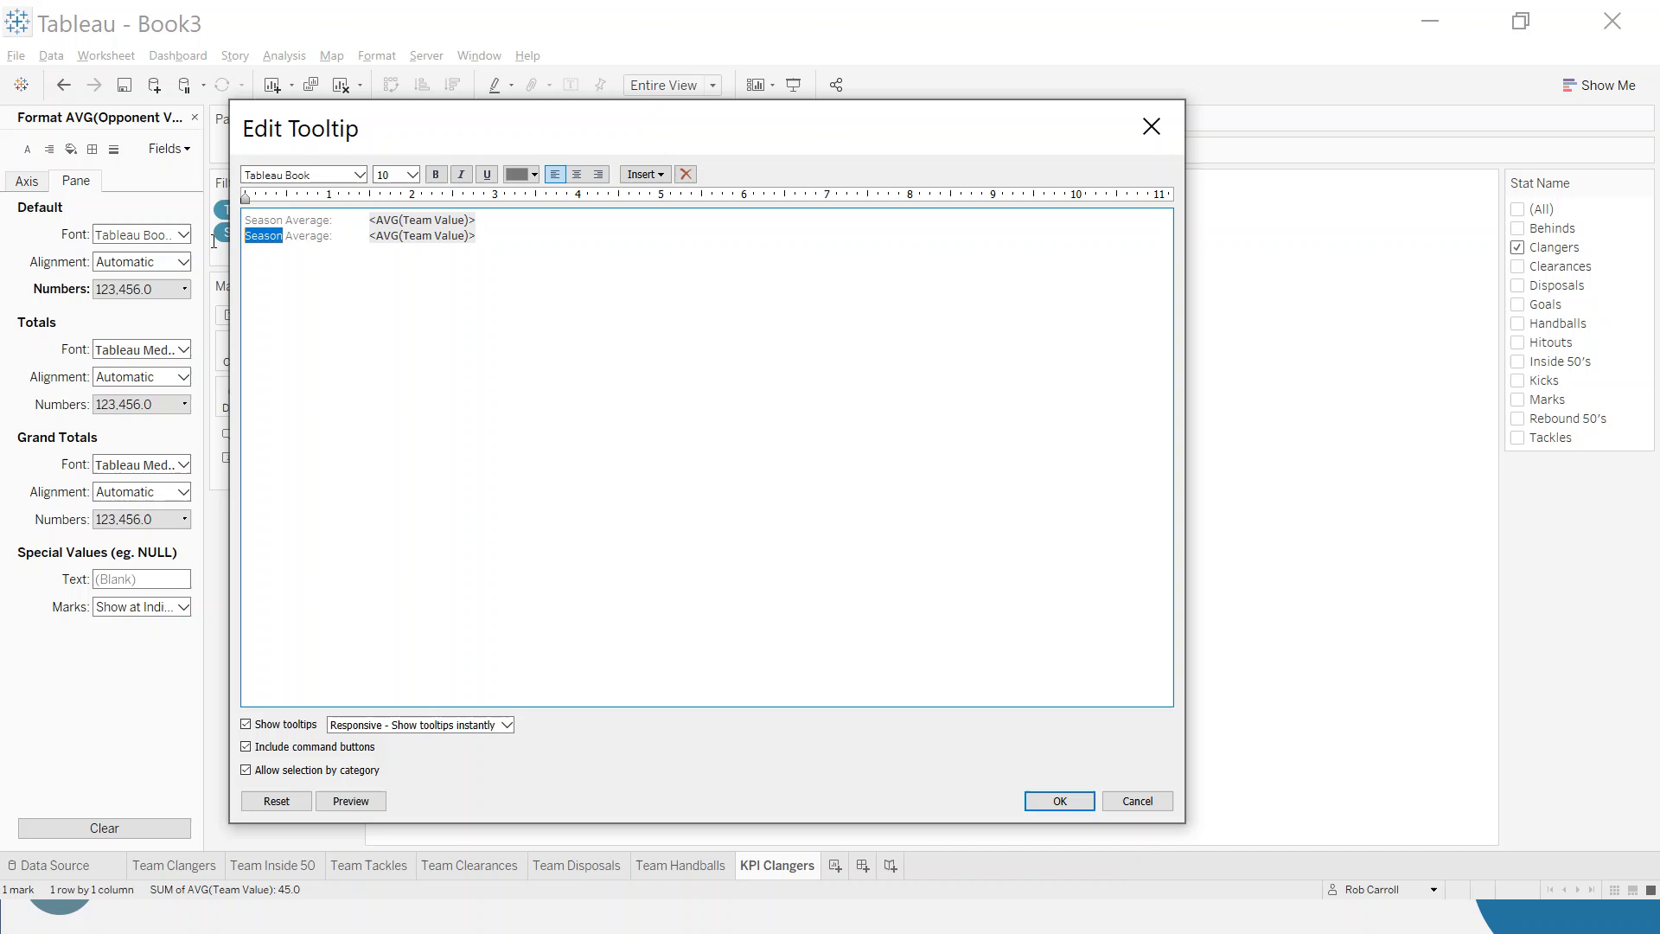
pyautogui.write('Opponent')
# Insert the AVG(Opponent Value) field into the Opponent Average line and recolour it
pyautogui.moveTo(488, 239); pyautogui.dragTo(370, 235)
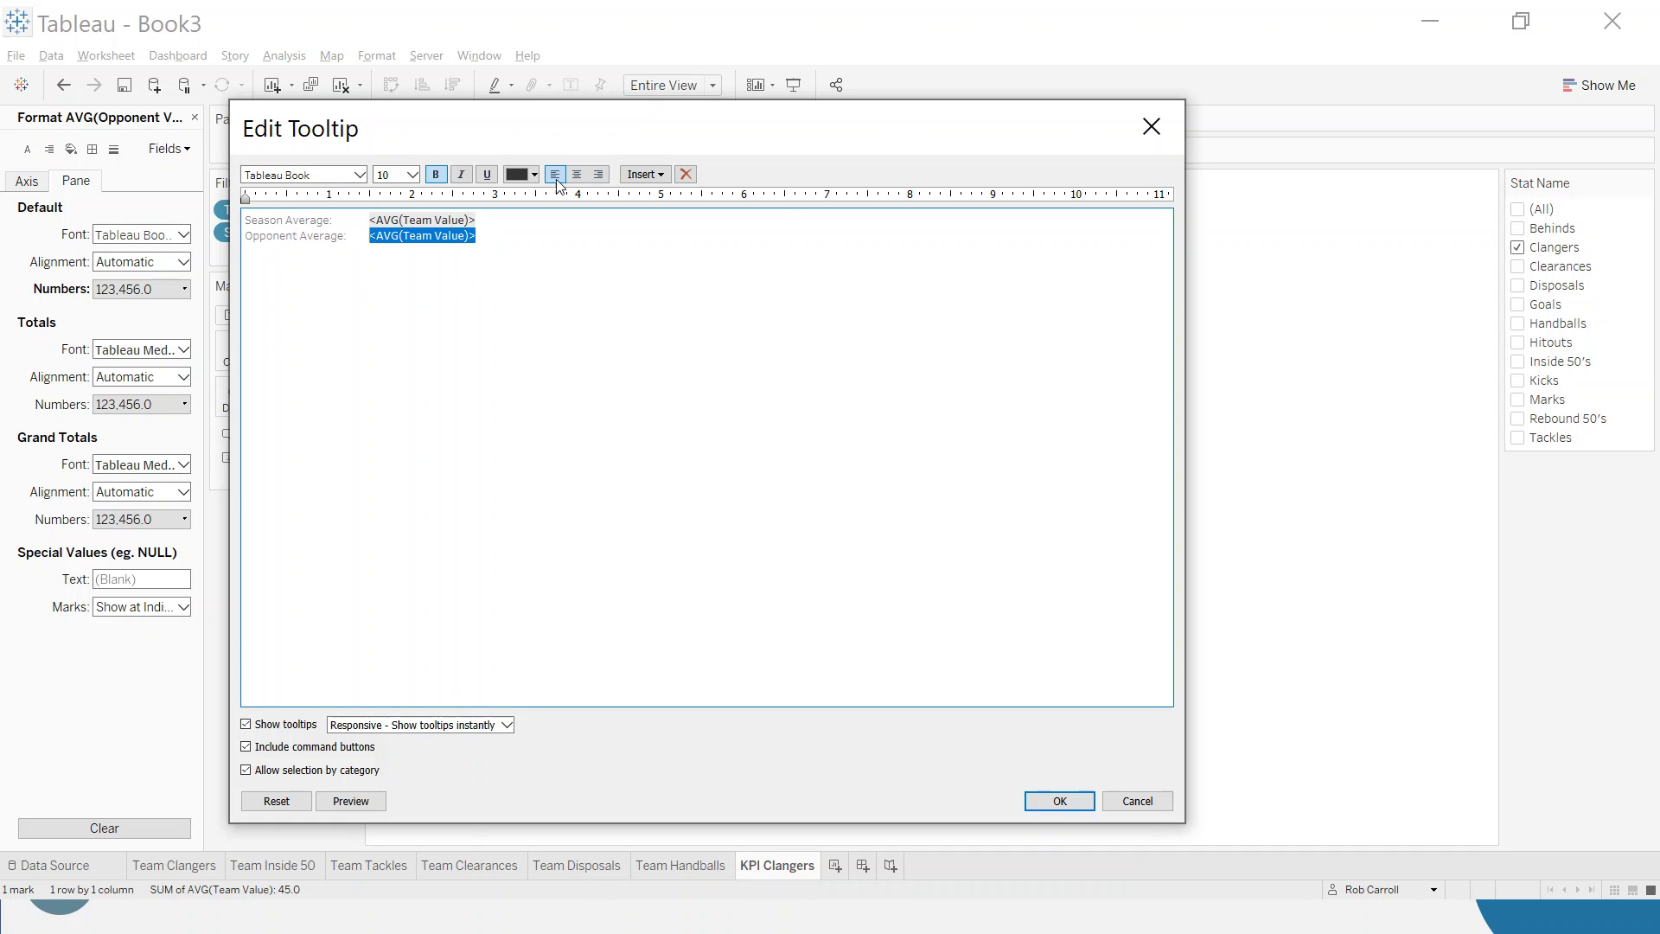
pyautogui.click(646, 174)
pyautogui.click(686, 473)
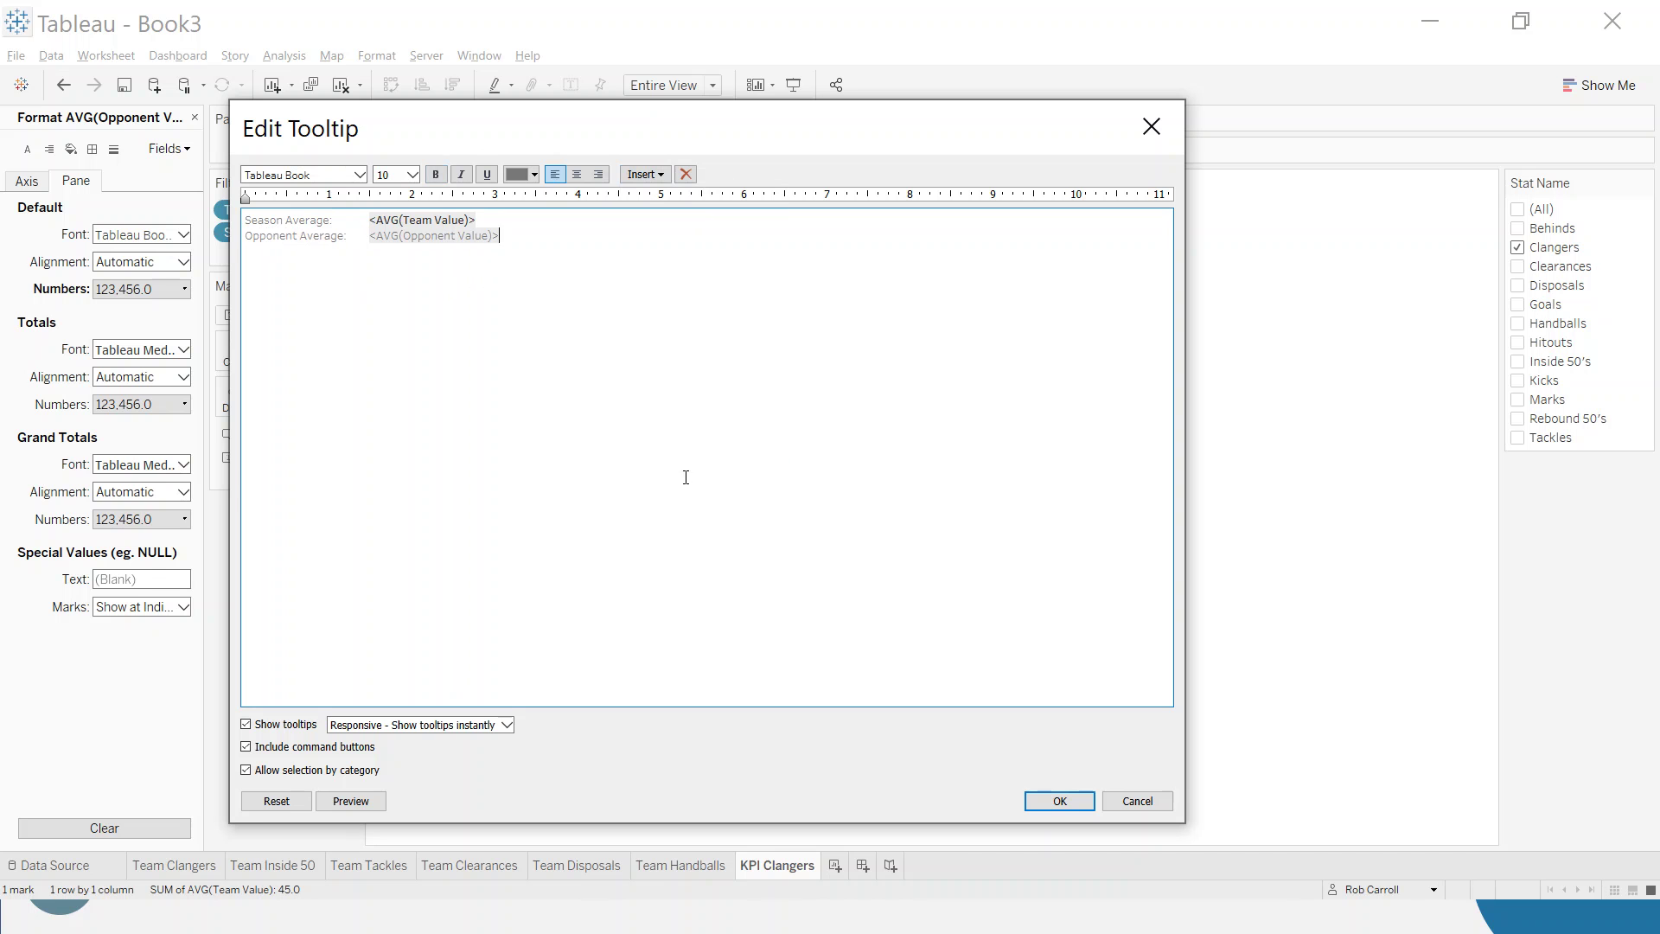
pyautogui.moveTo(511, 235); pyautogui.dragTo(364, 241)
pyautogui.click(517, 174)
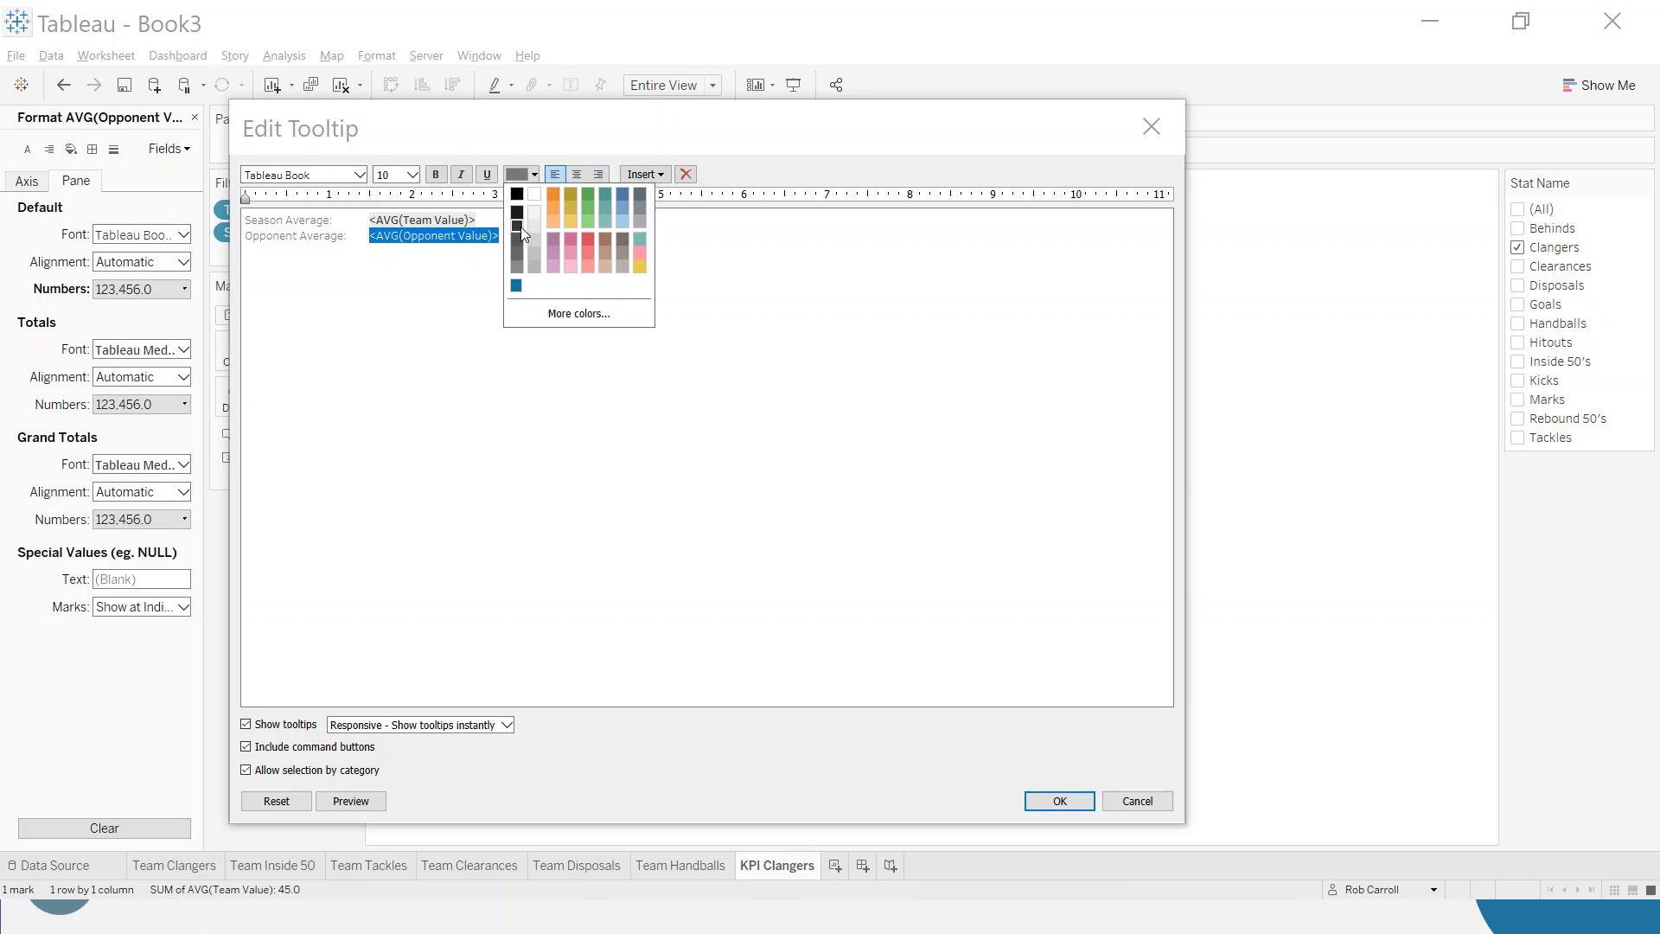
pyautogui.click(520, 230)
pyautogui.click(1059, 801)
pyautogui.moveTo(1019, 637)
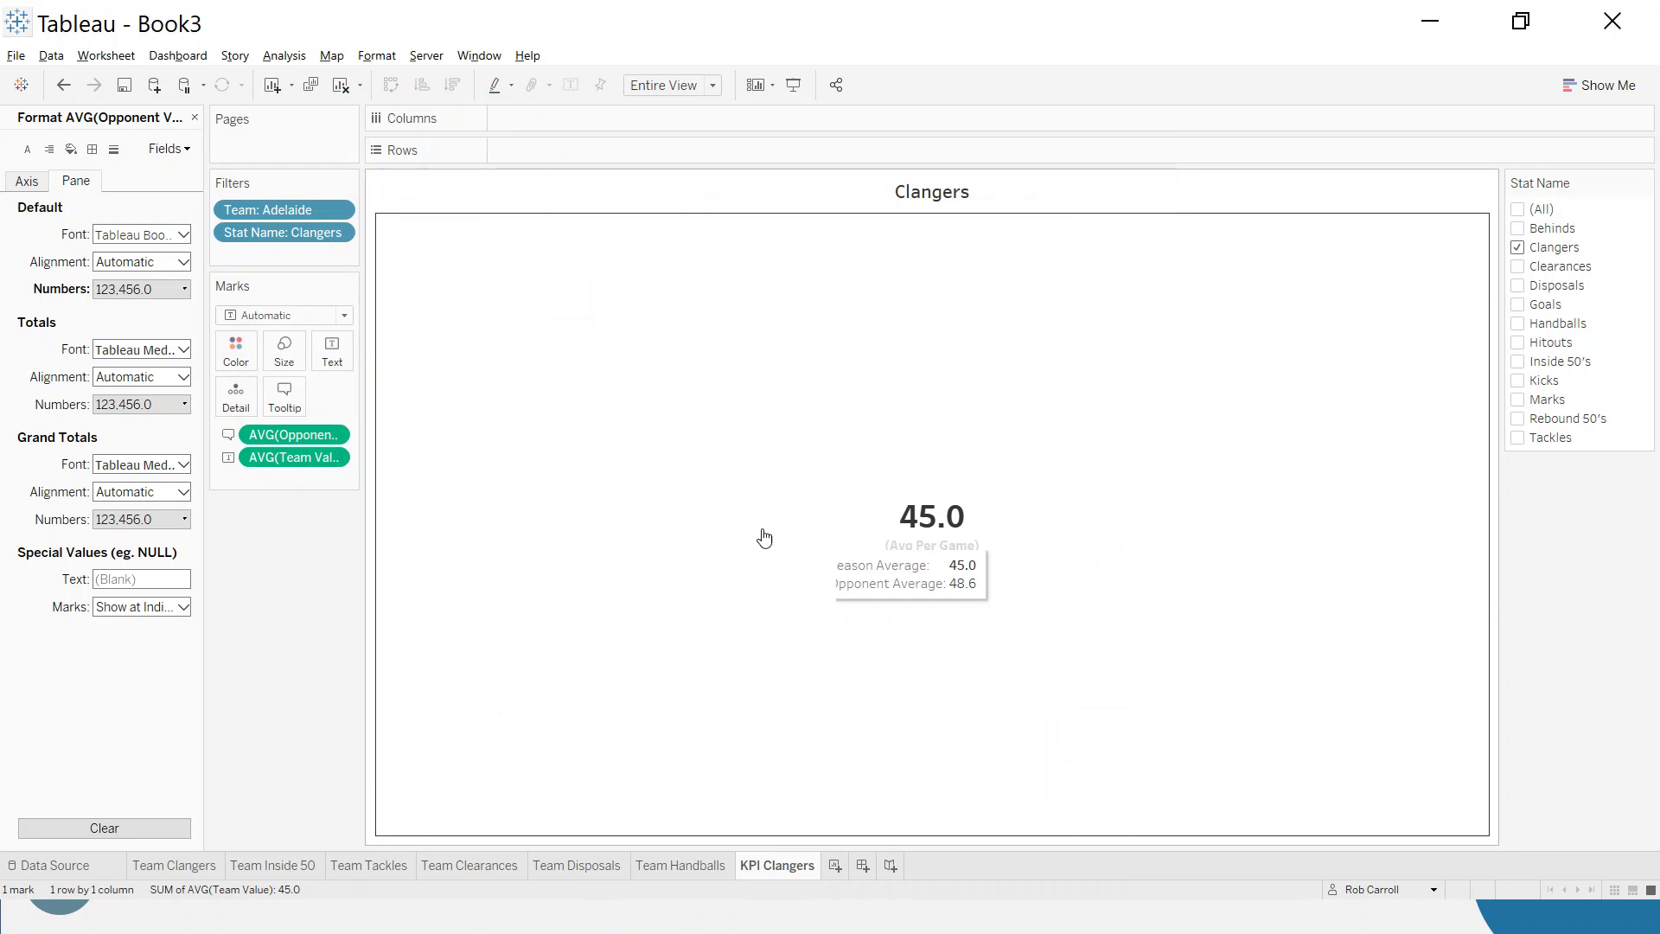
pyautogui.click(195, 117)
pyautogui.moveTo(853, 474)
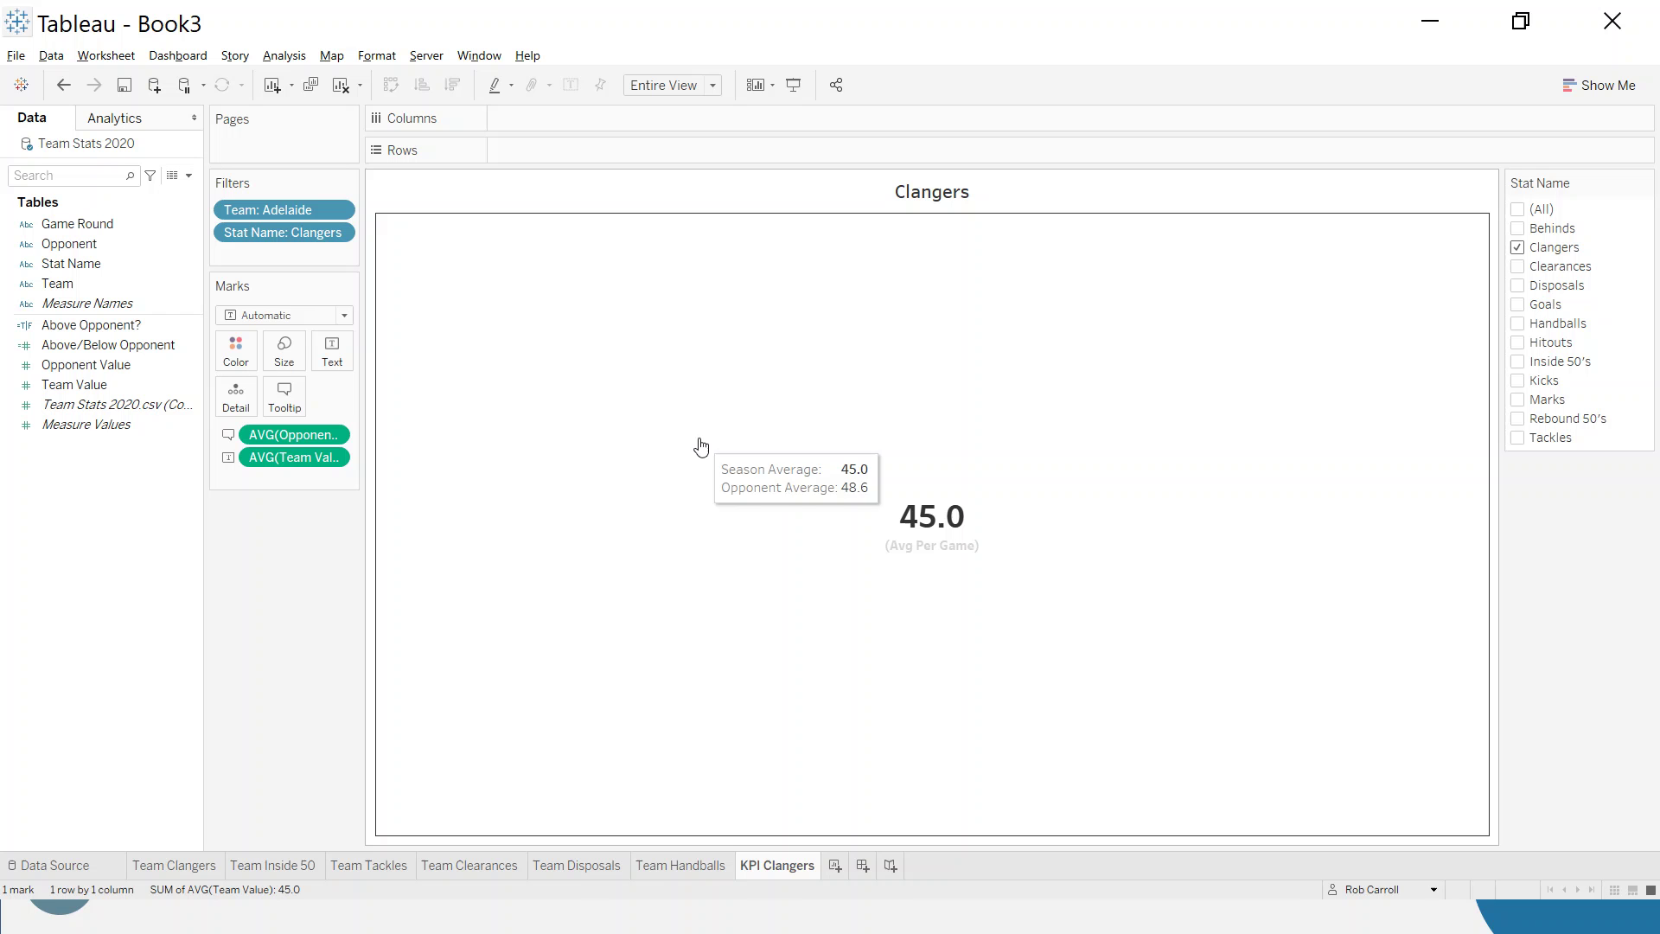
# Duplicate KPI Clangers, filter Stat Name to Inside 50's, and rename it KPI Inside 50
pyautogui.rightClick(785, 872)
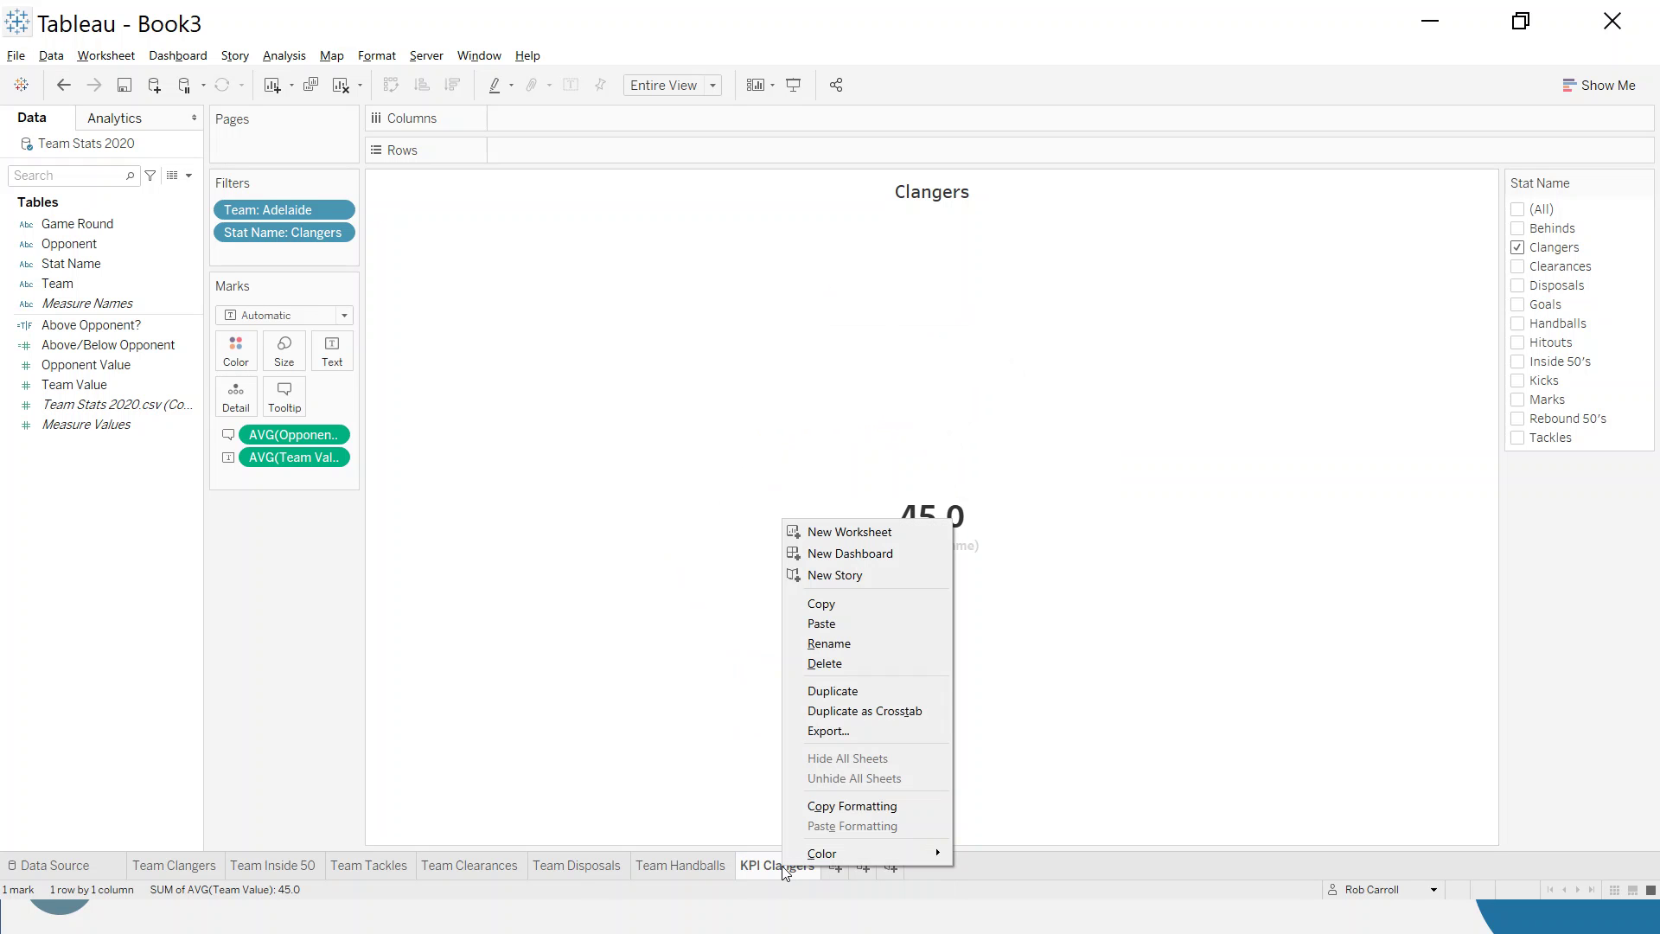
pyautogui.click(830, 692)
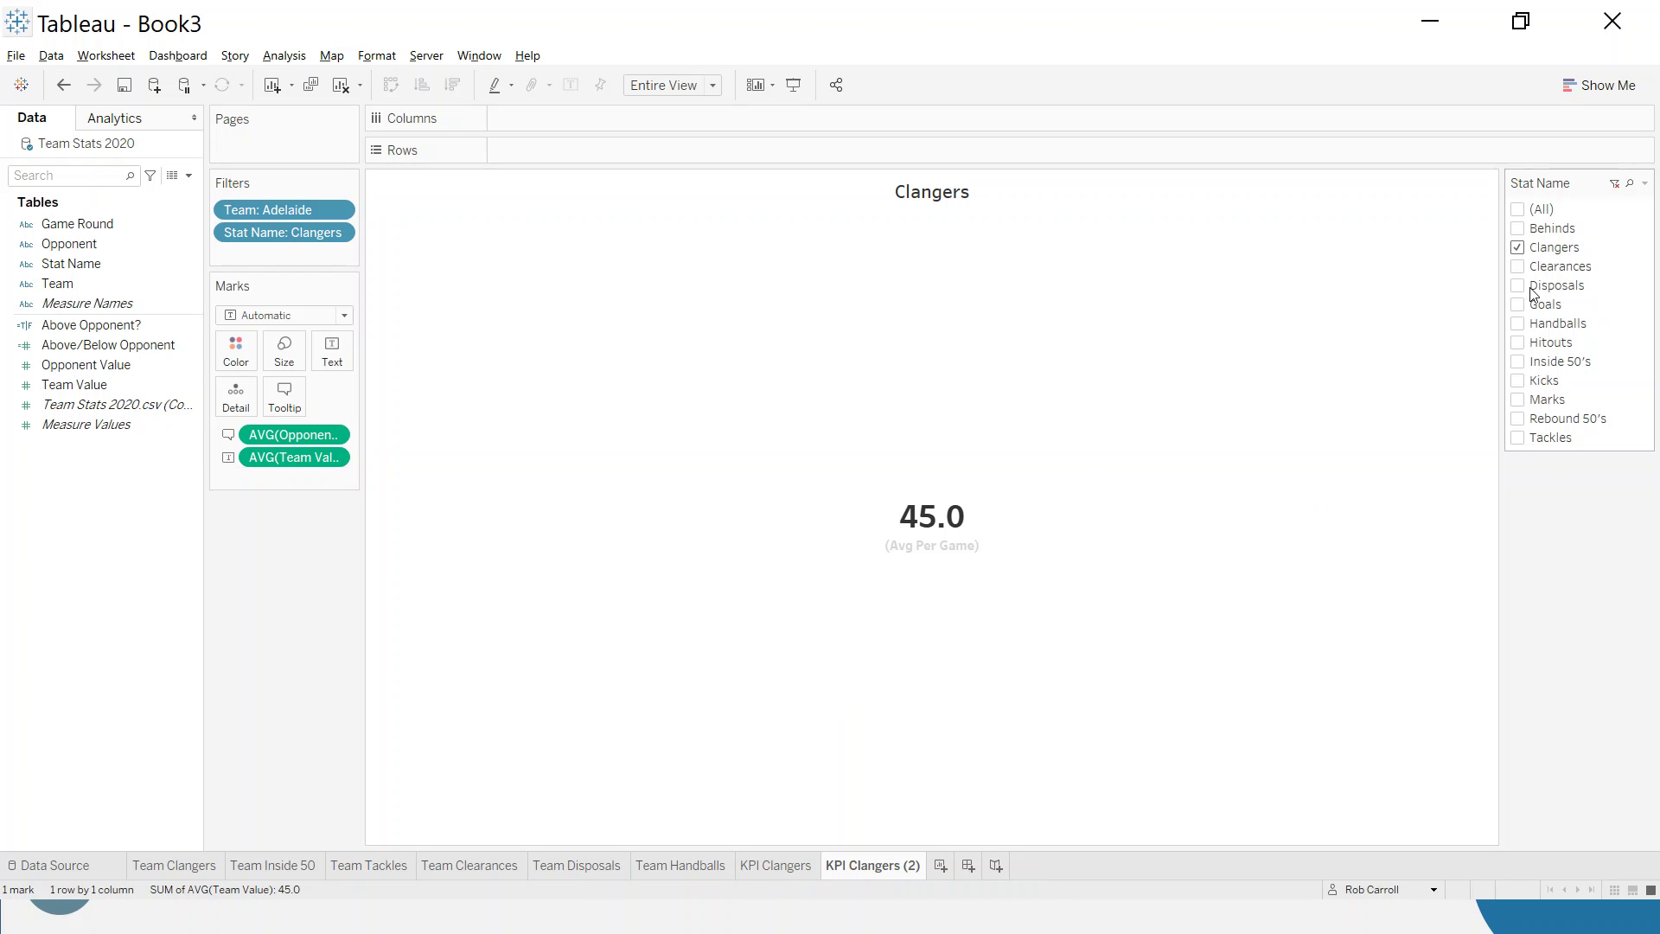
pyautogui.click(1518, 249)
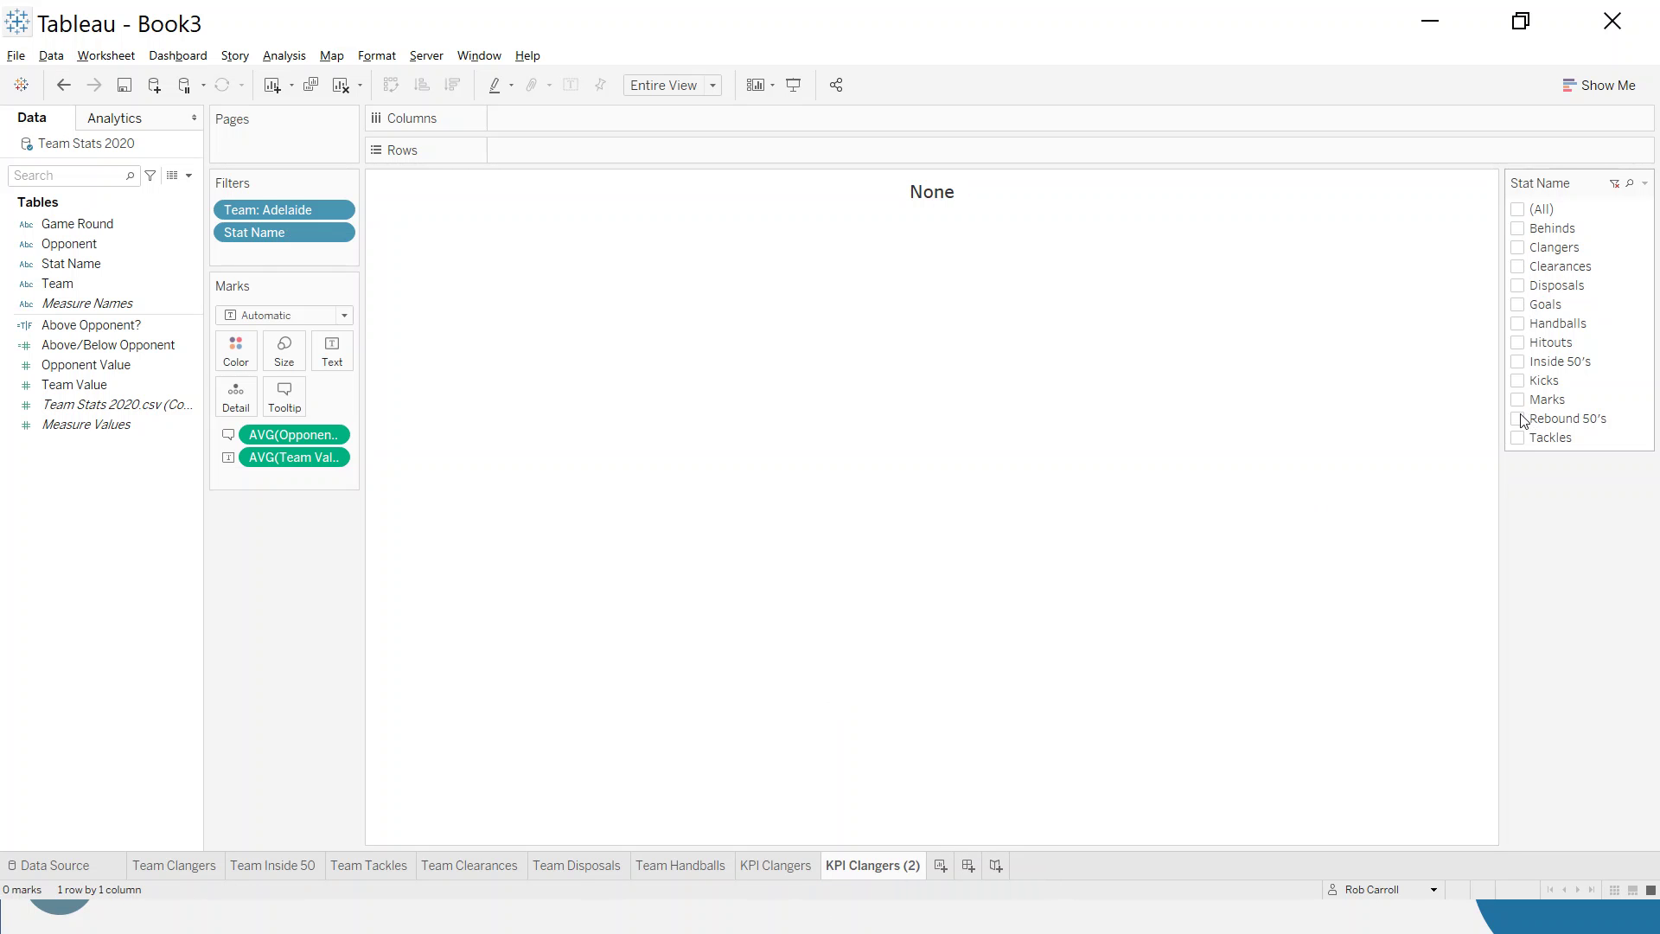
pyautogui.click(1518, 362)
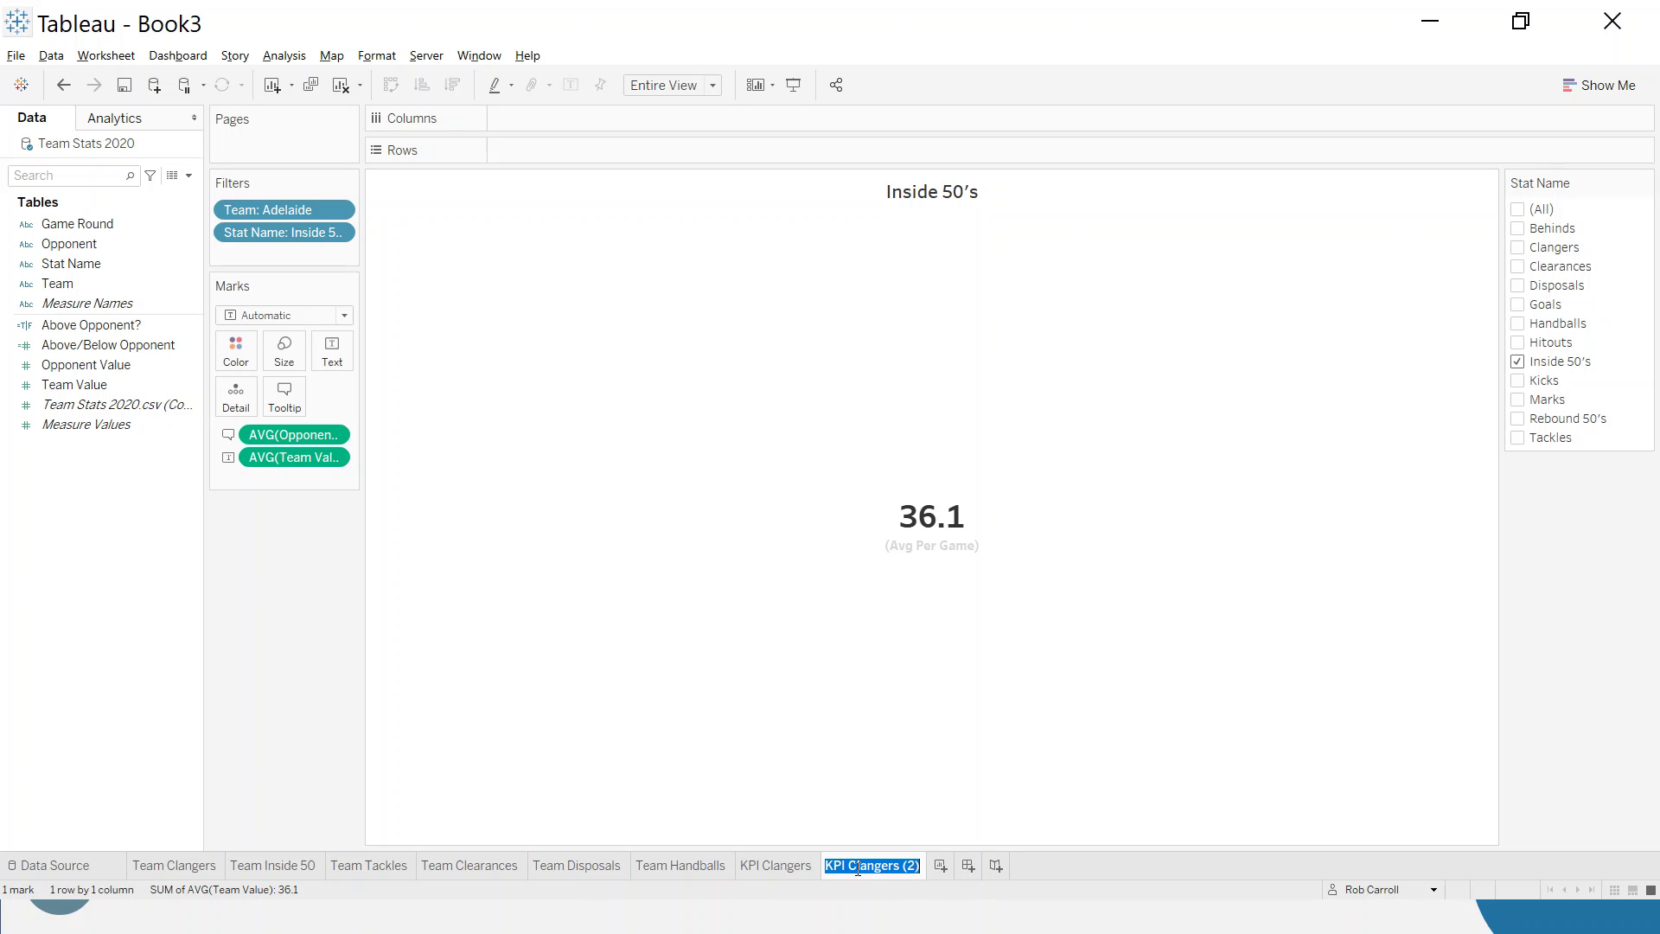
pyautogui.moveTo(847, 868); pyautogui.dragTo(931, 870)
pyautogui.write('Inside 50')
pyautogui.press('Return')
# Duplicate KPI Inside 50, switch the Stat Name filter to Tackles, and rename it KPI Tackles
pyautogui.rightClick(889, 870)
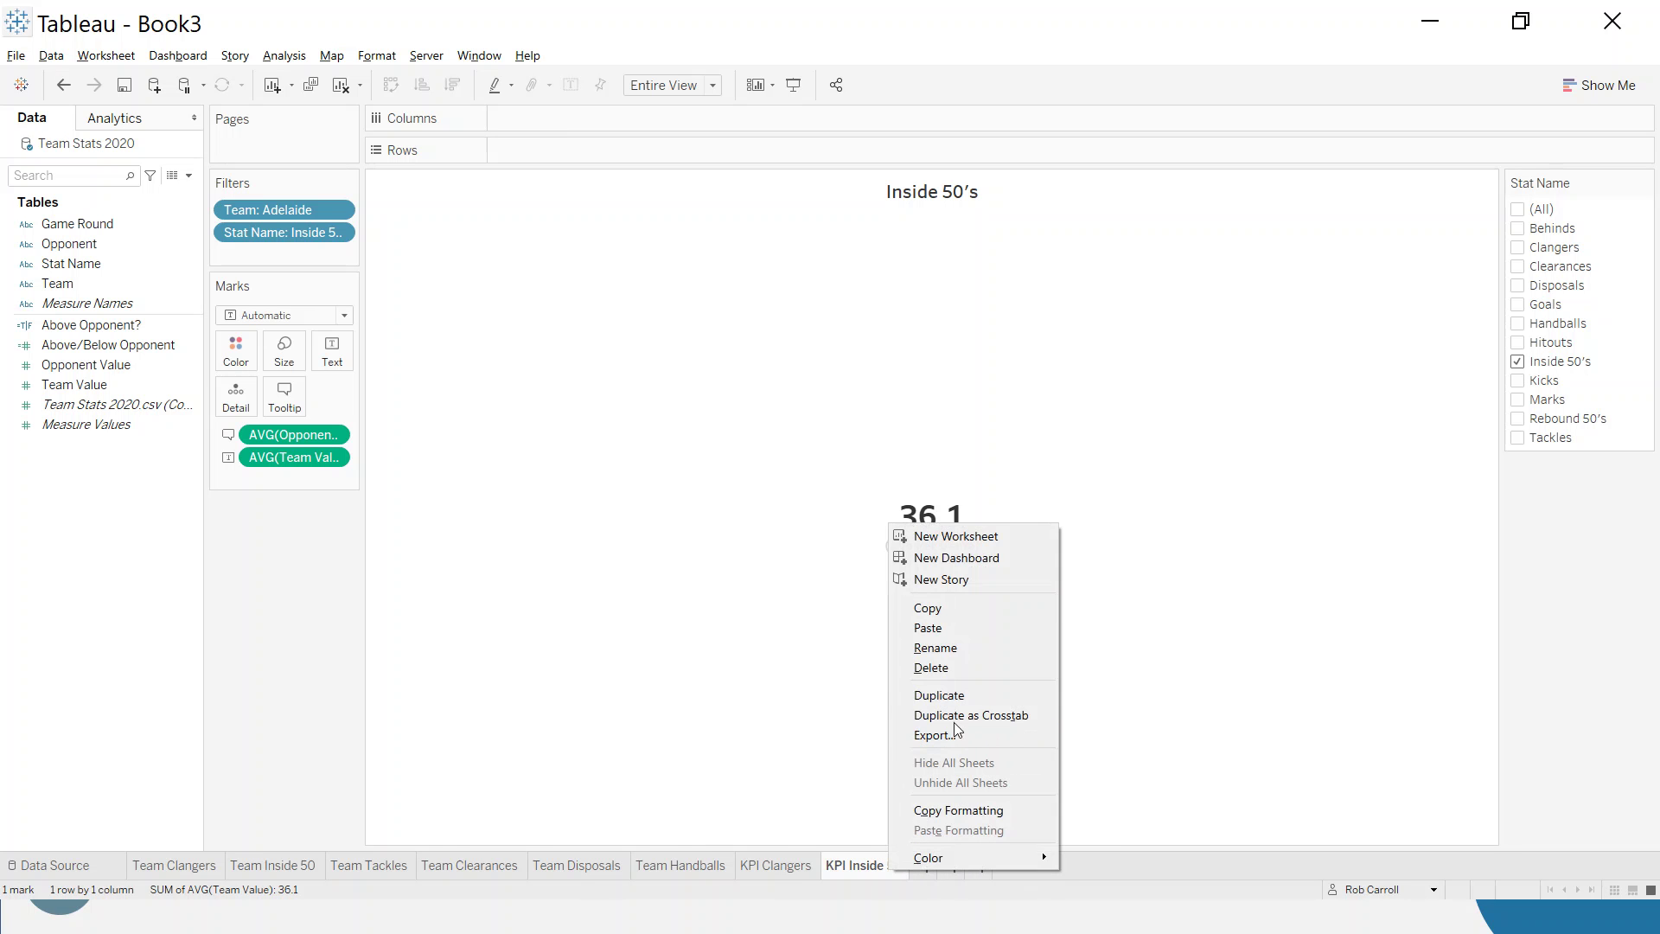
pyautogui.click(946, 696)
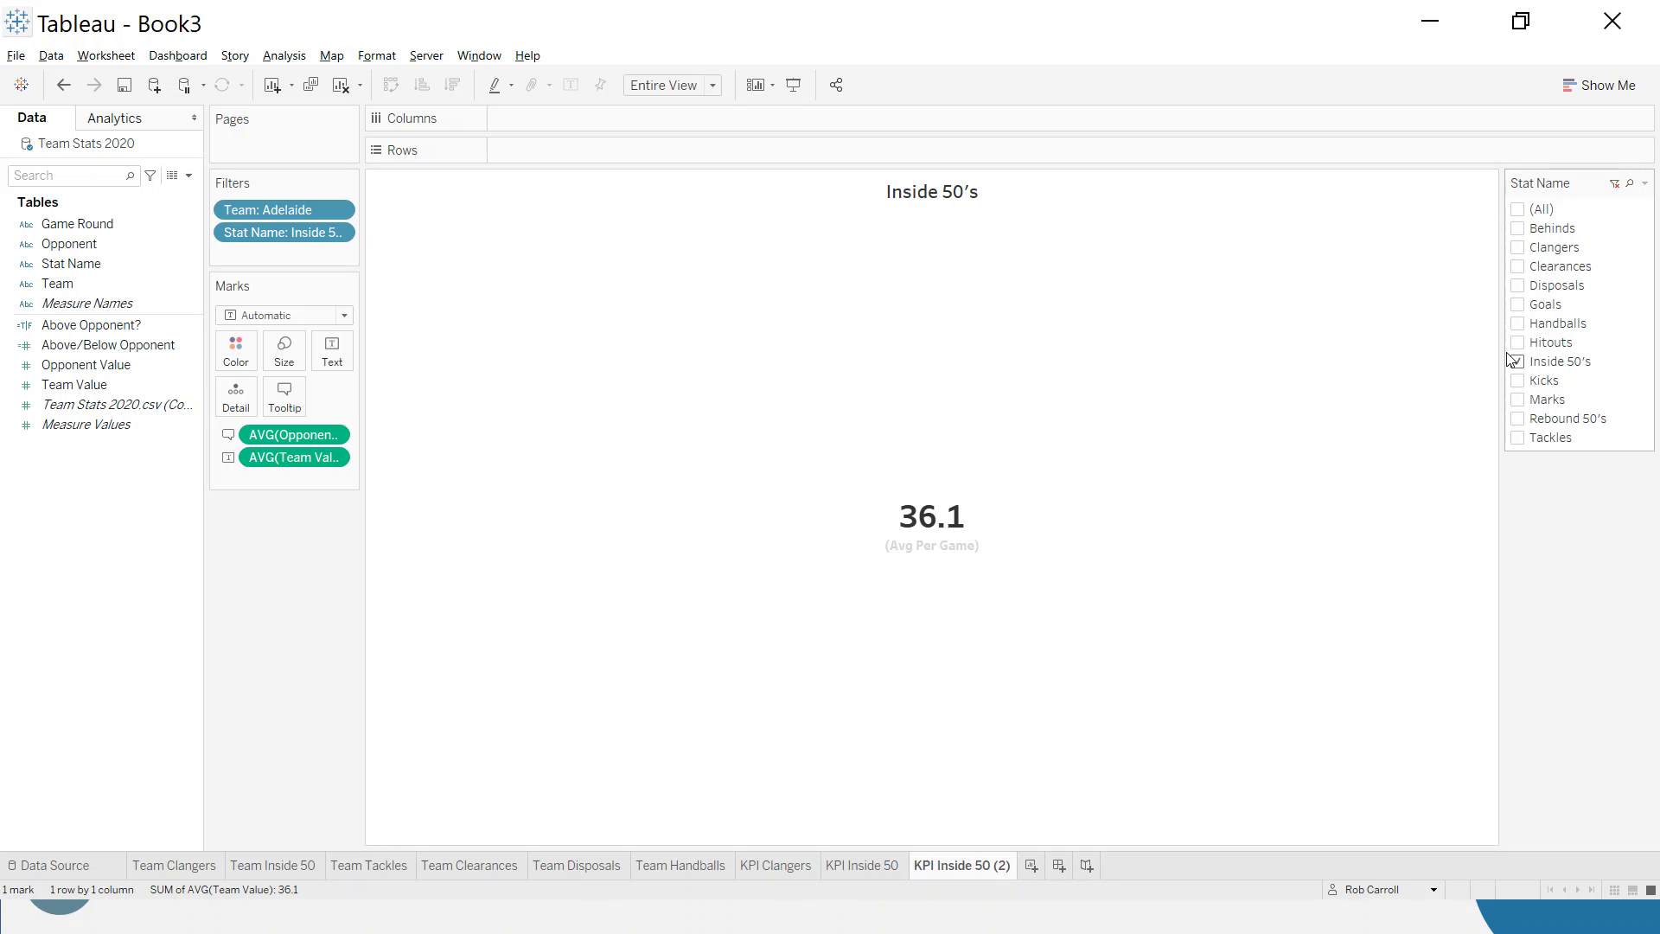
pyautogui.click(1515, 359)
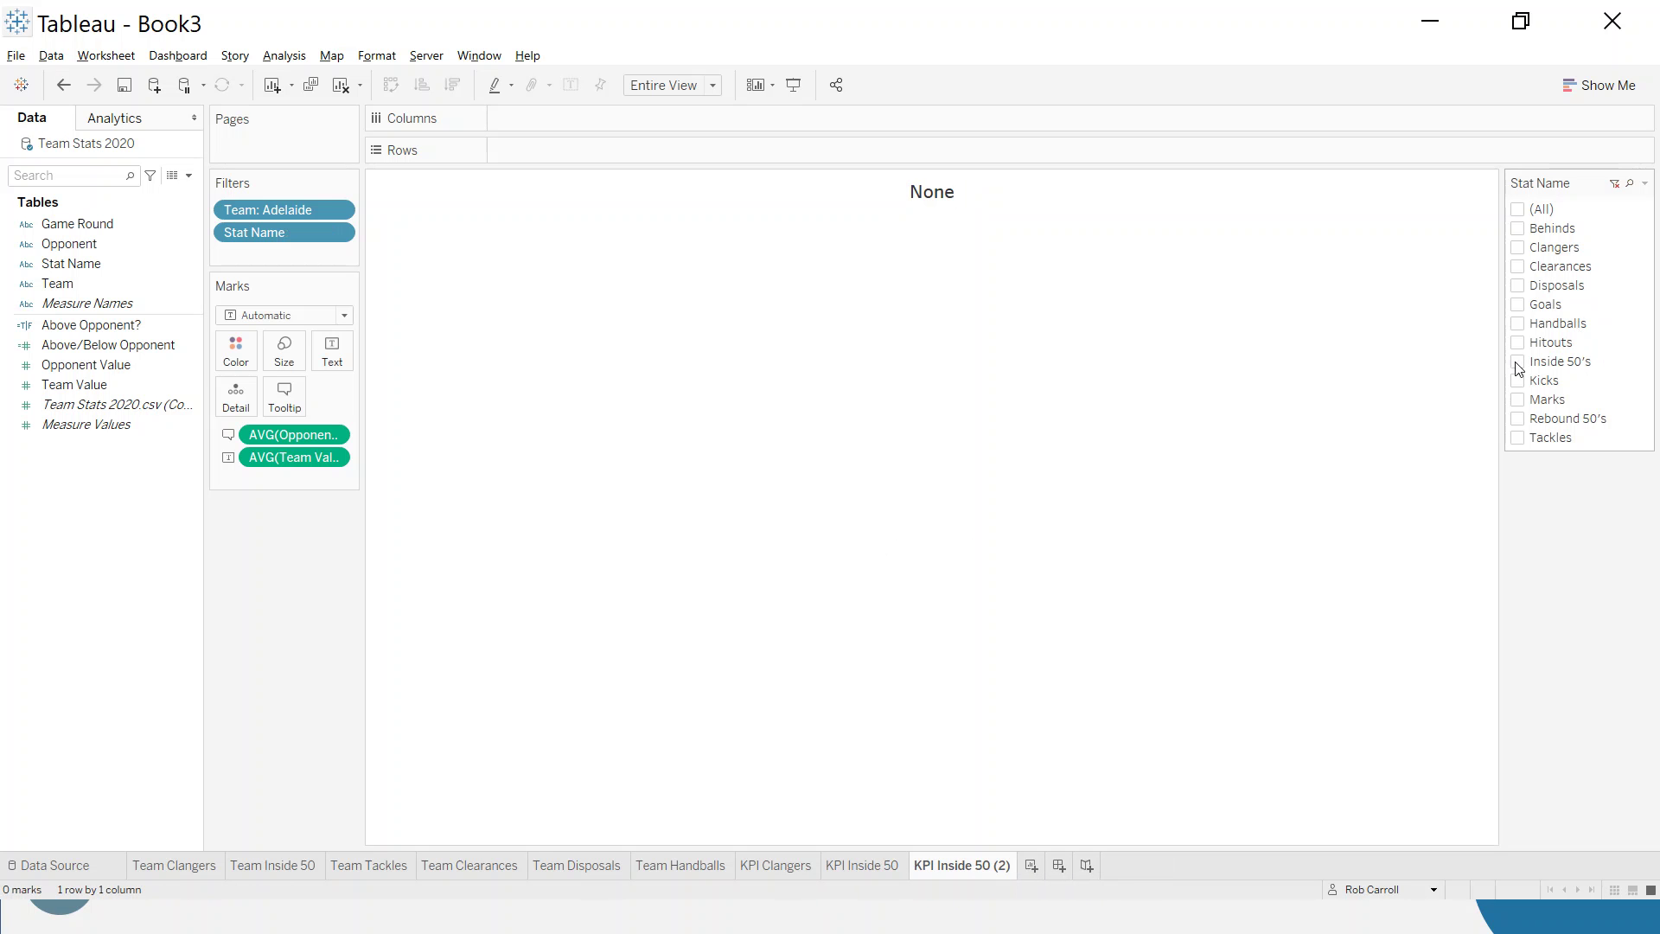
pyautogui.click(1518, 438)
pyautogui.doubleClick(963, 866)
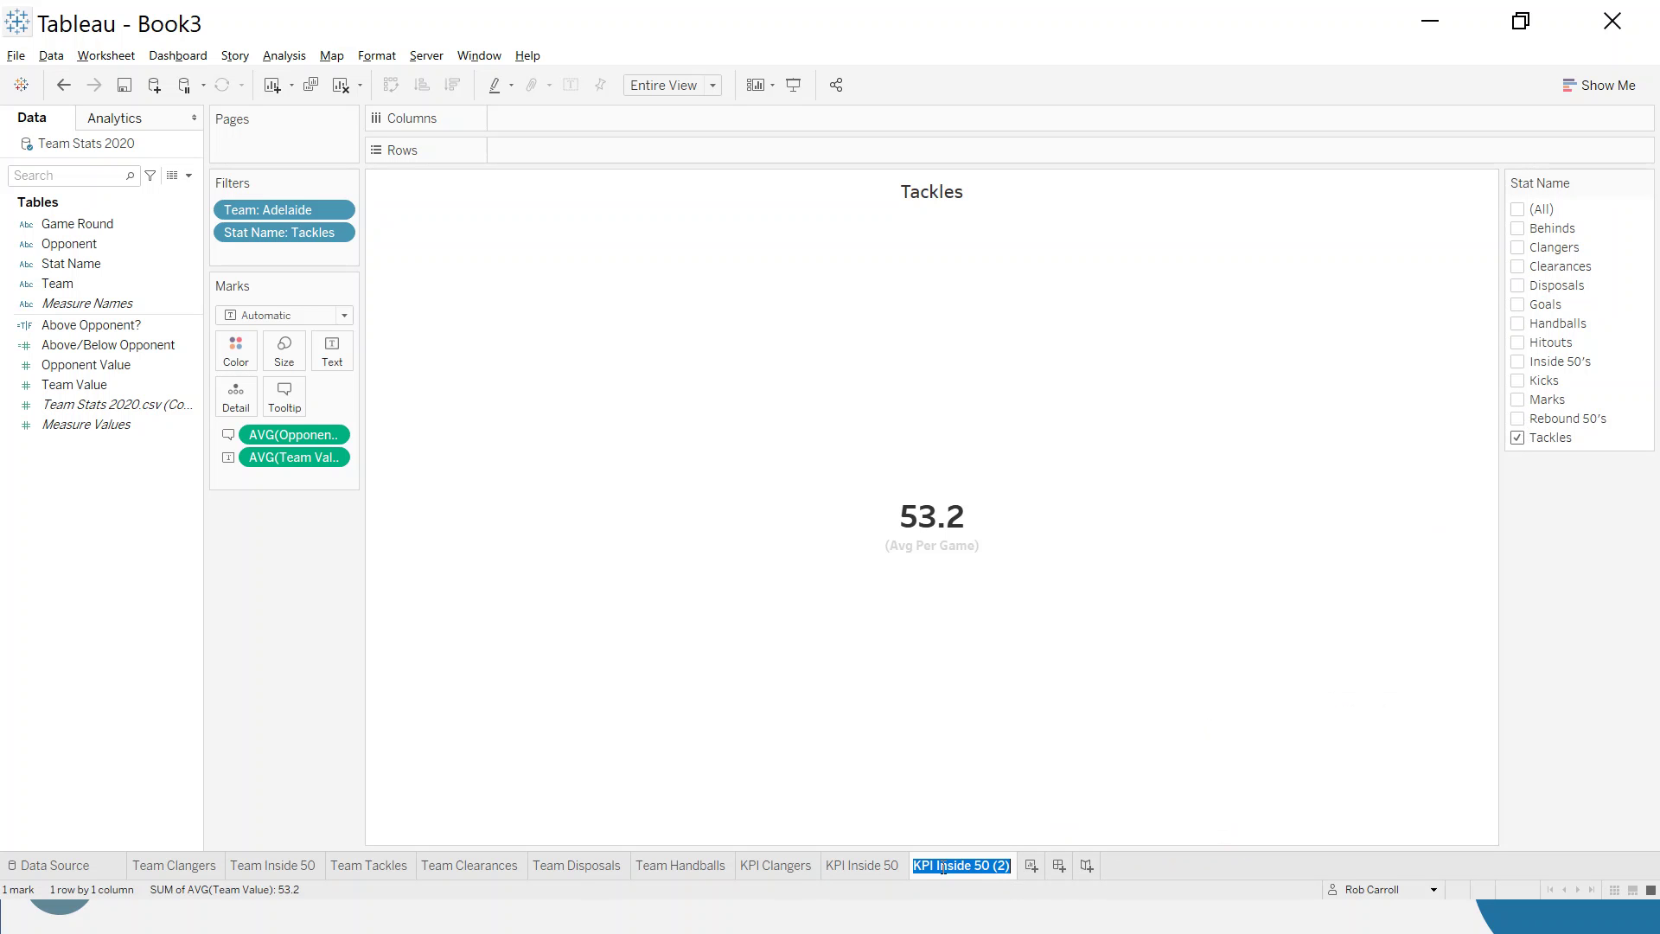
pyautogui.moveTo(943, 867); pyautogui.dragTo(1027, 869)
pyautogui.press('BackSpace')
pyautogui.press('BackSpace')
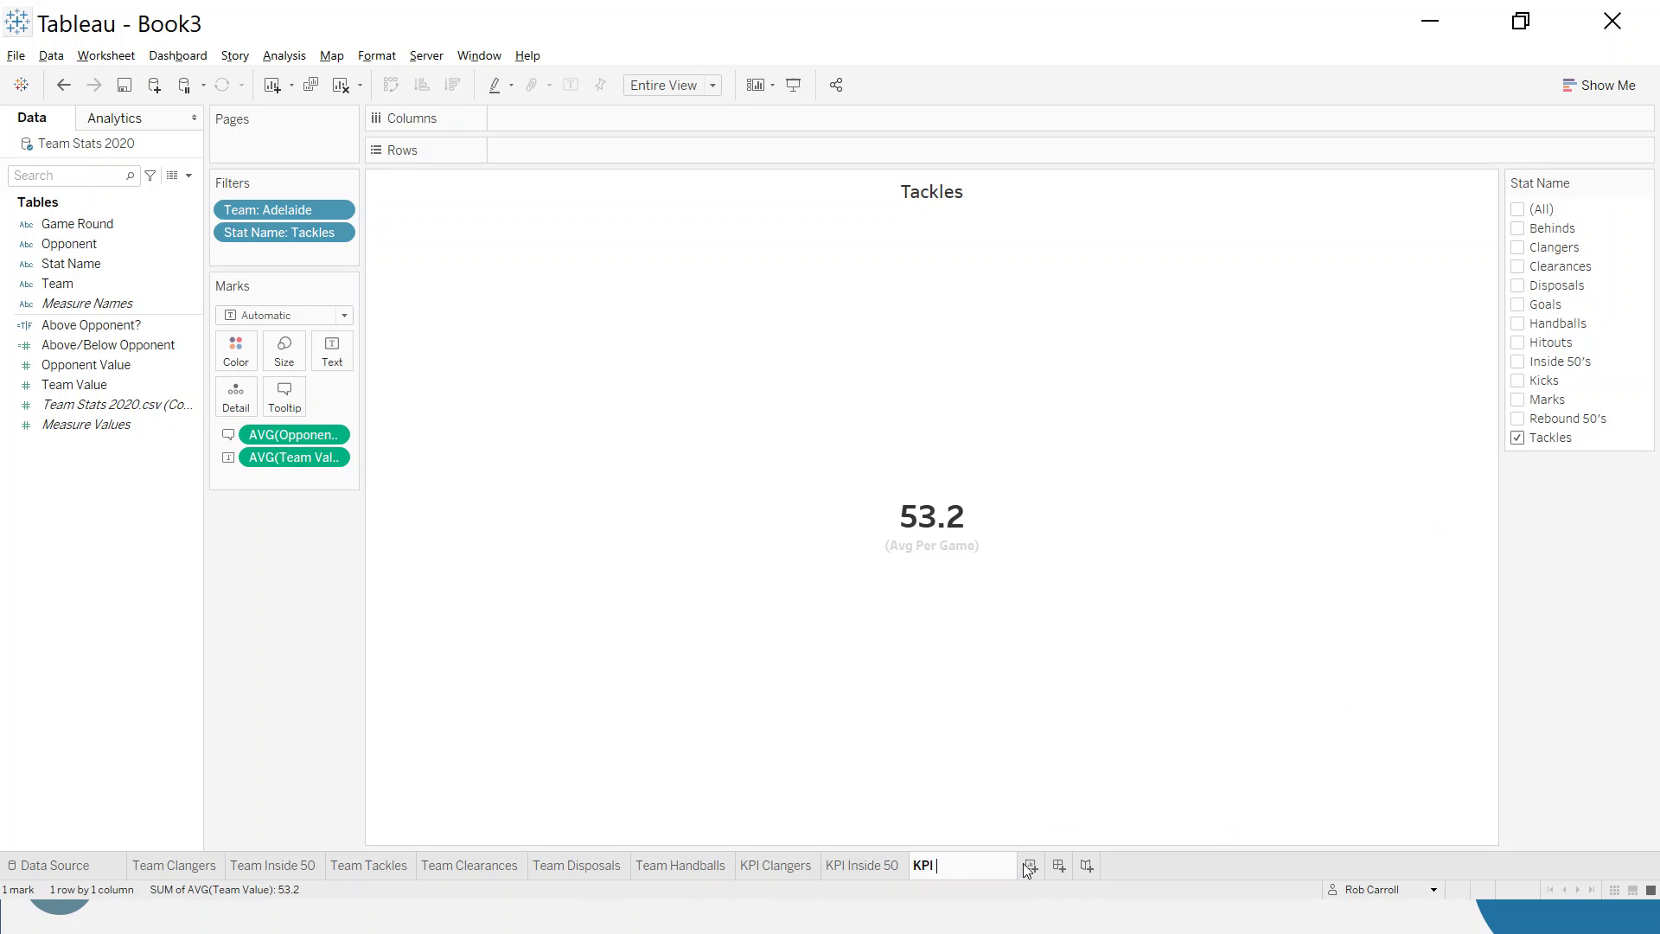
pyautogui.press('Return')
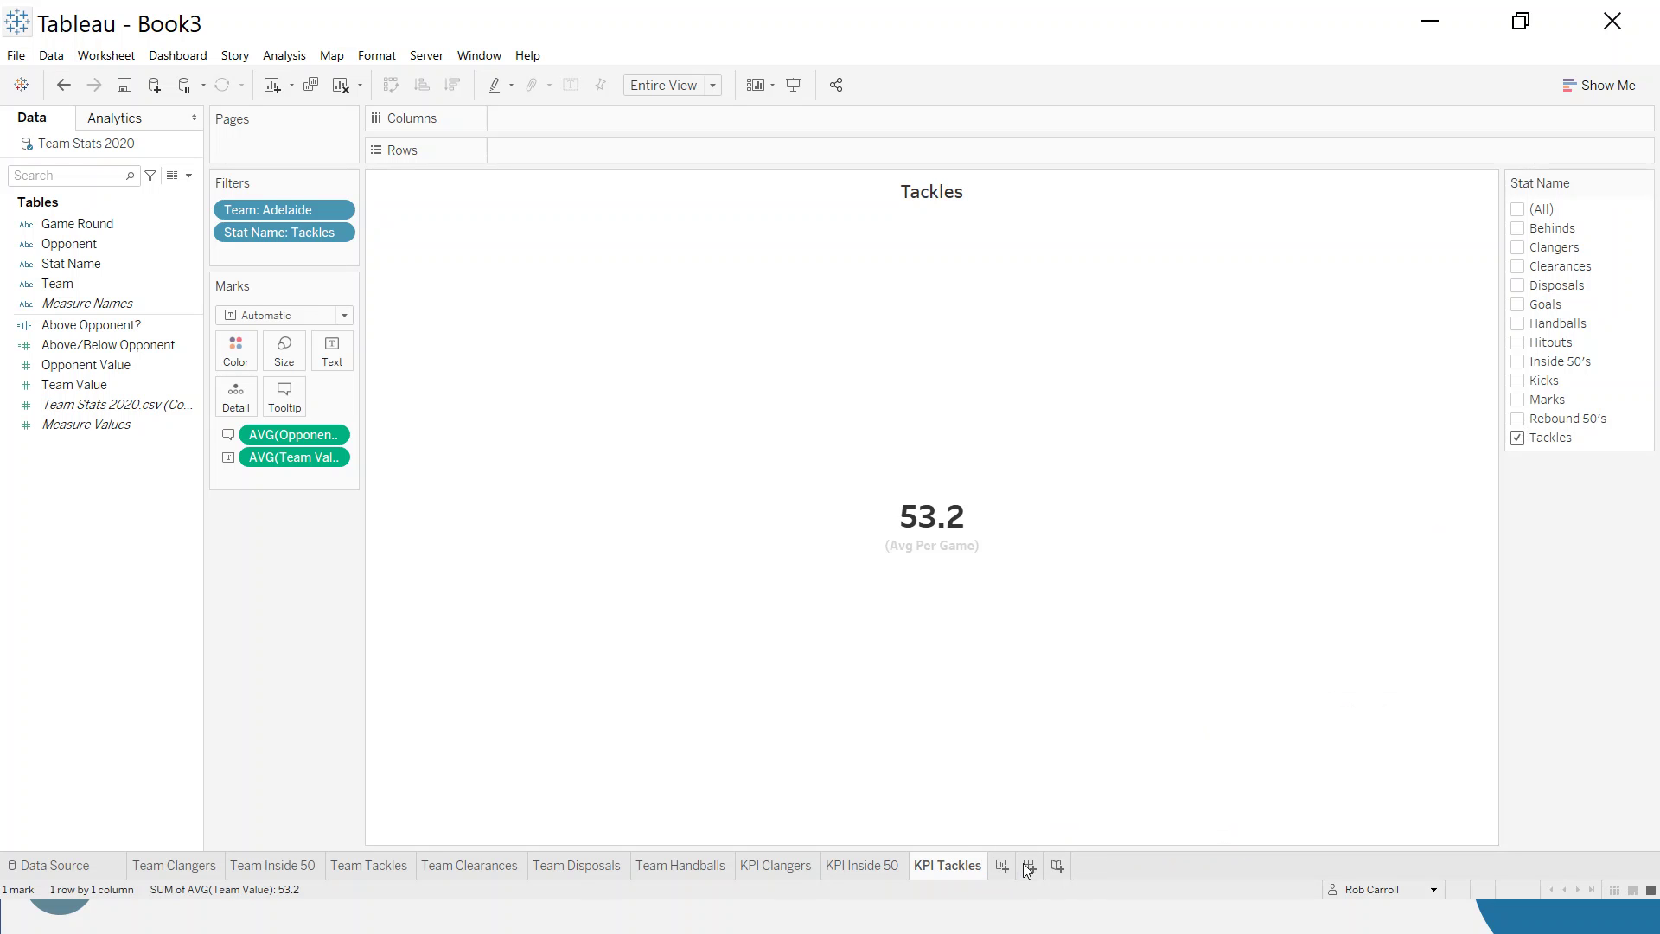
# Duplicate KPI Tackles into a KPI Clearances sheet filtered to Clearances, then duplicate it again
pyautogui.rightClick(942, 865)
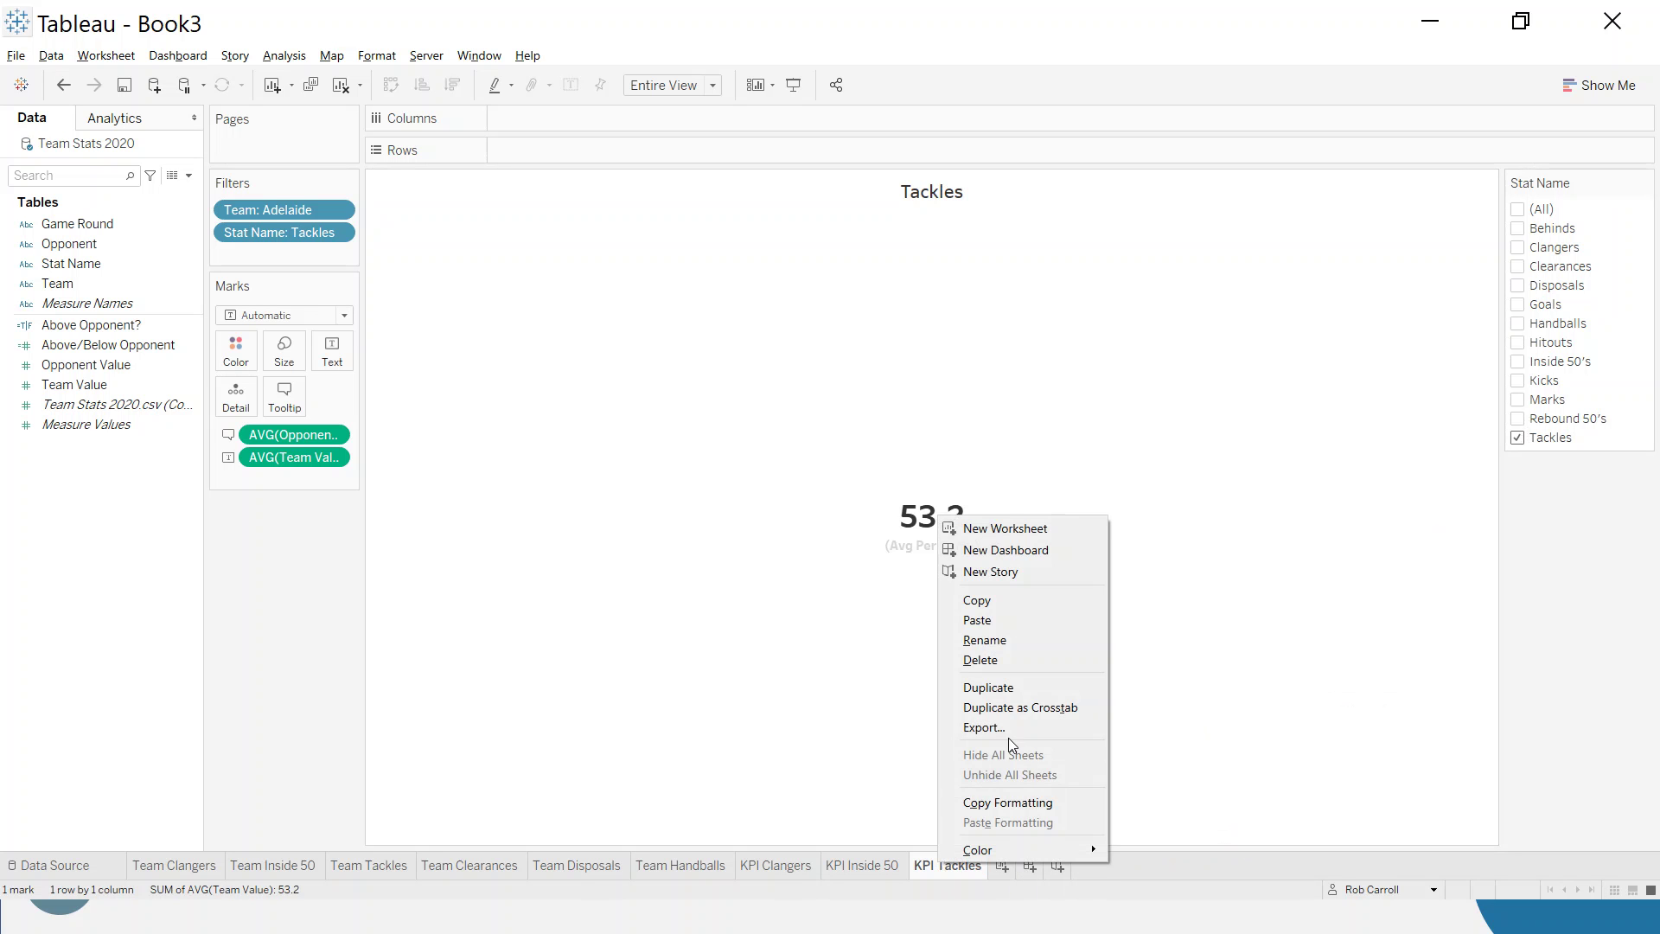
pyautogui.click(1005, 688)
pyautogui.click(1518, 439)
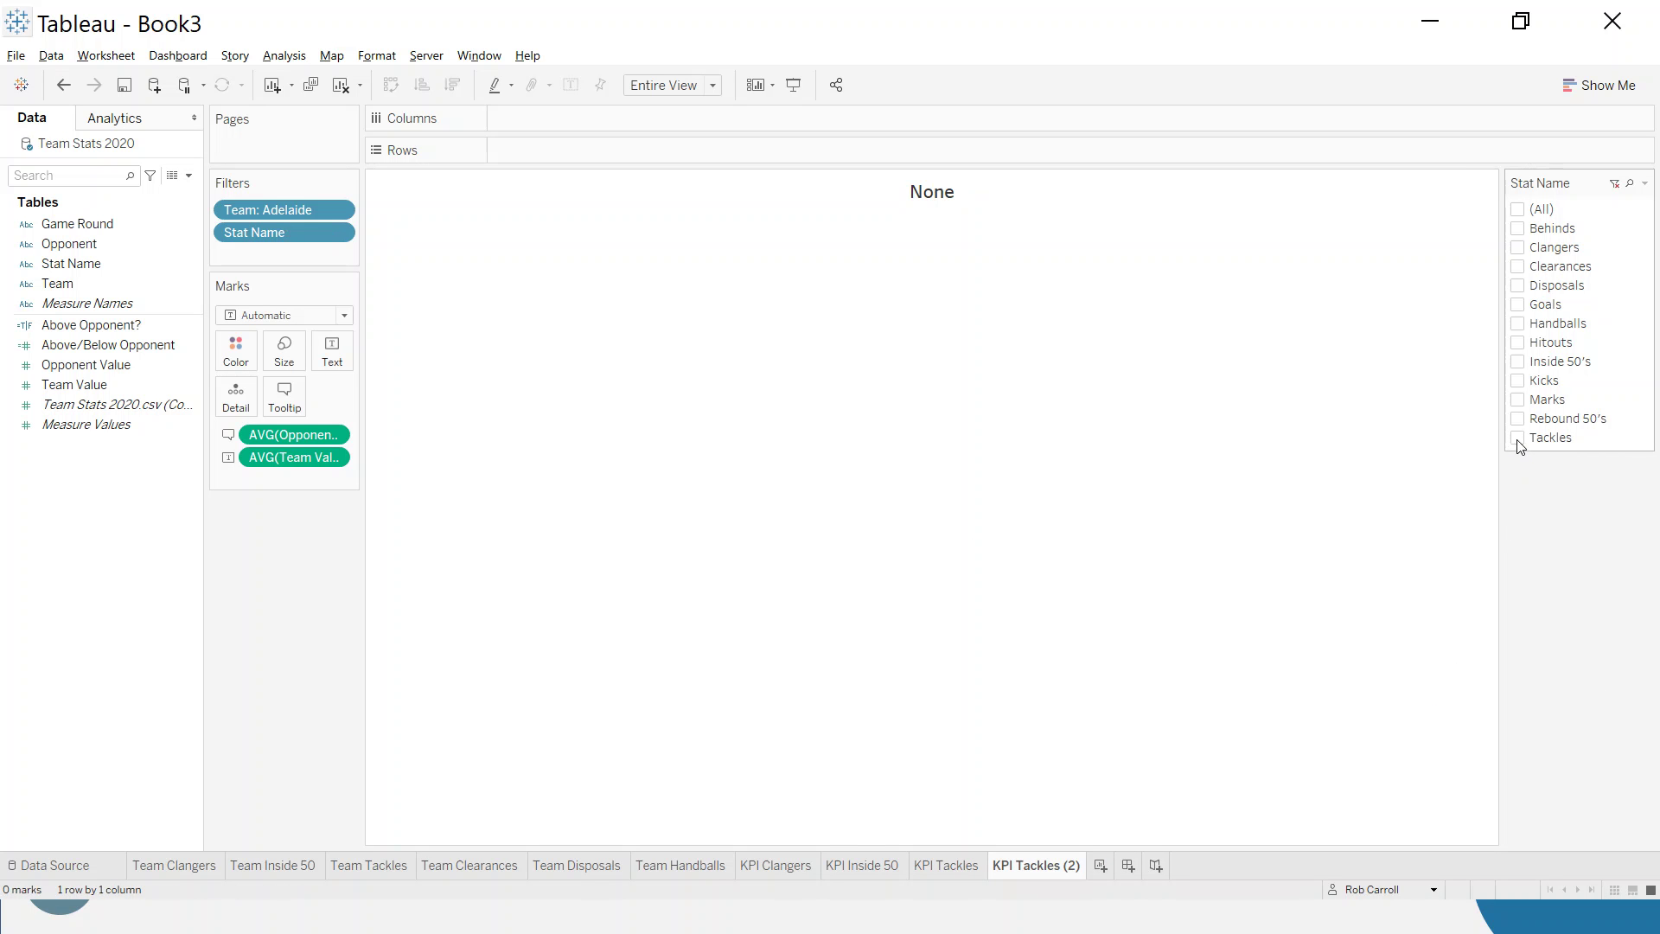
pyautogui.click(1517, 266)
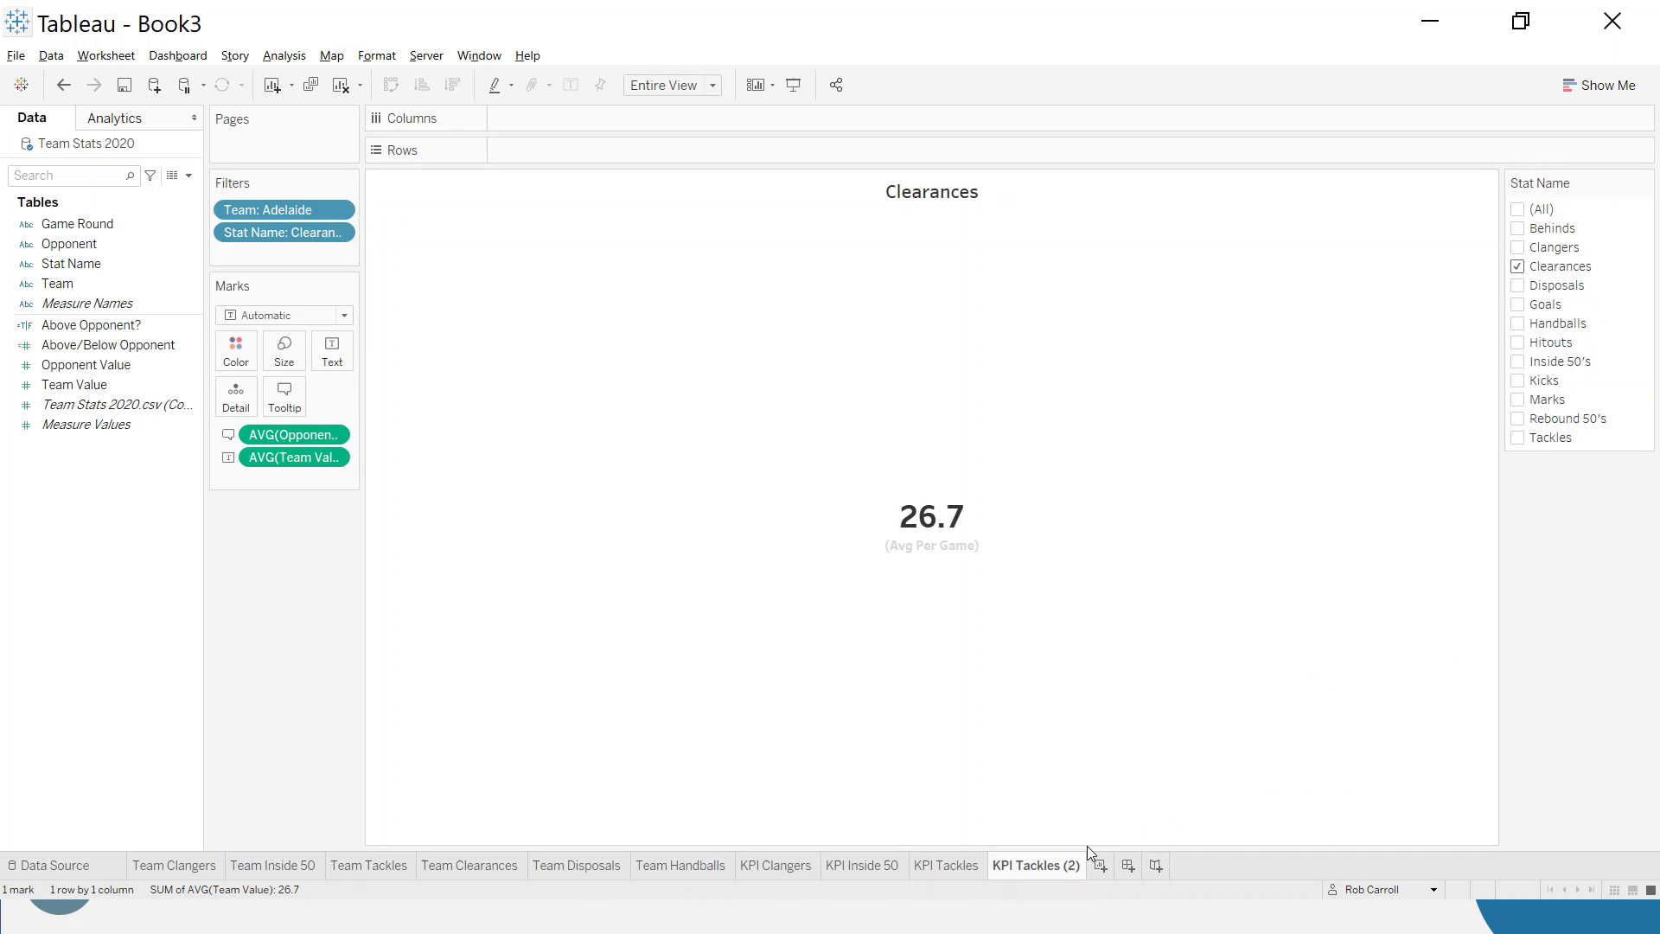
pyautogui.doubleClick(1041, 866)
pyautogui.moveTo(1017, 863); pyautogui.dragTo(1085, 863)
pyautogui.write('Clearances')
pyautogui.press('Return')
pyautogui.rightClick(1036, 866)
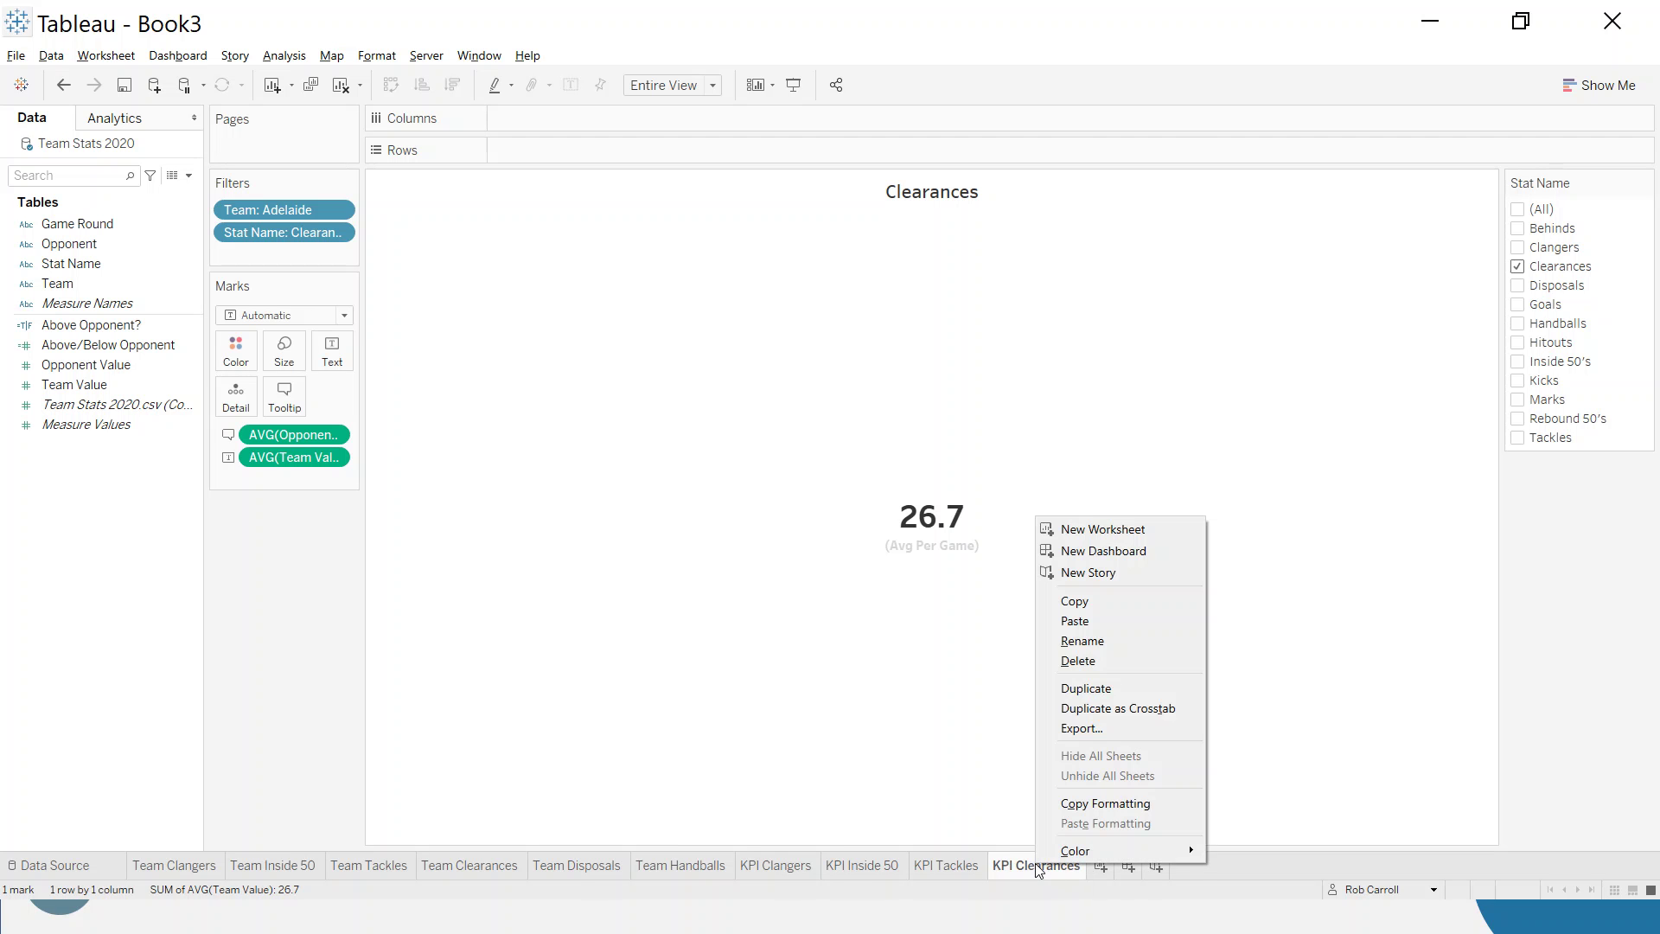
pyautogui.click(1109, 688)
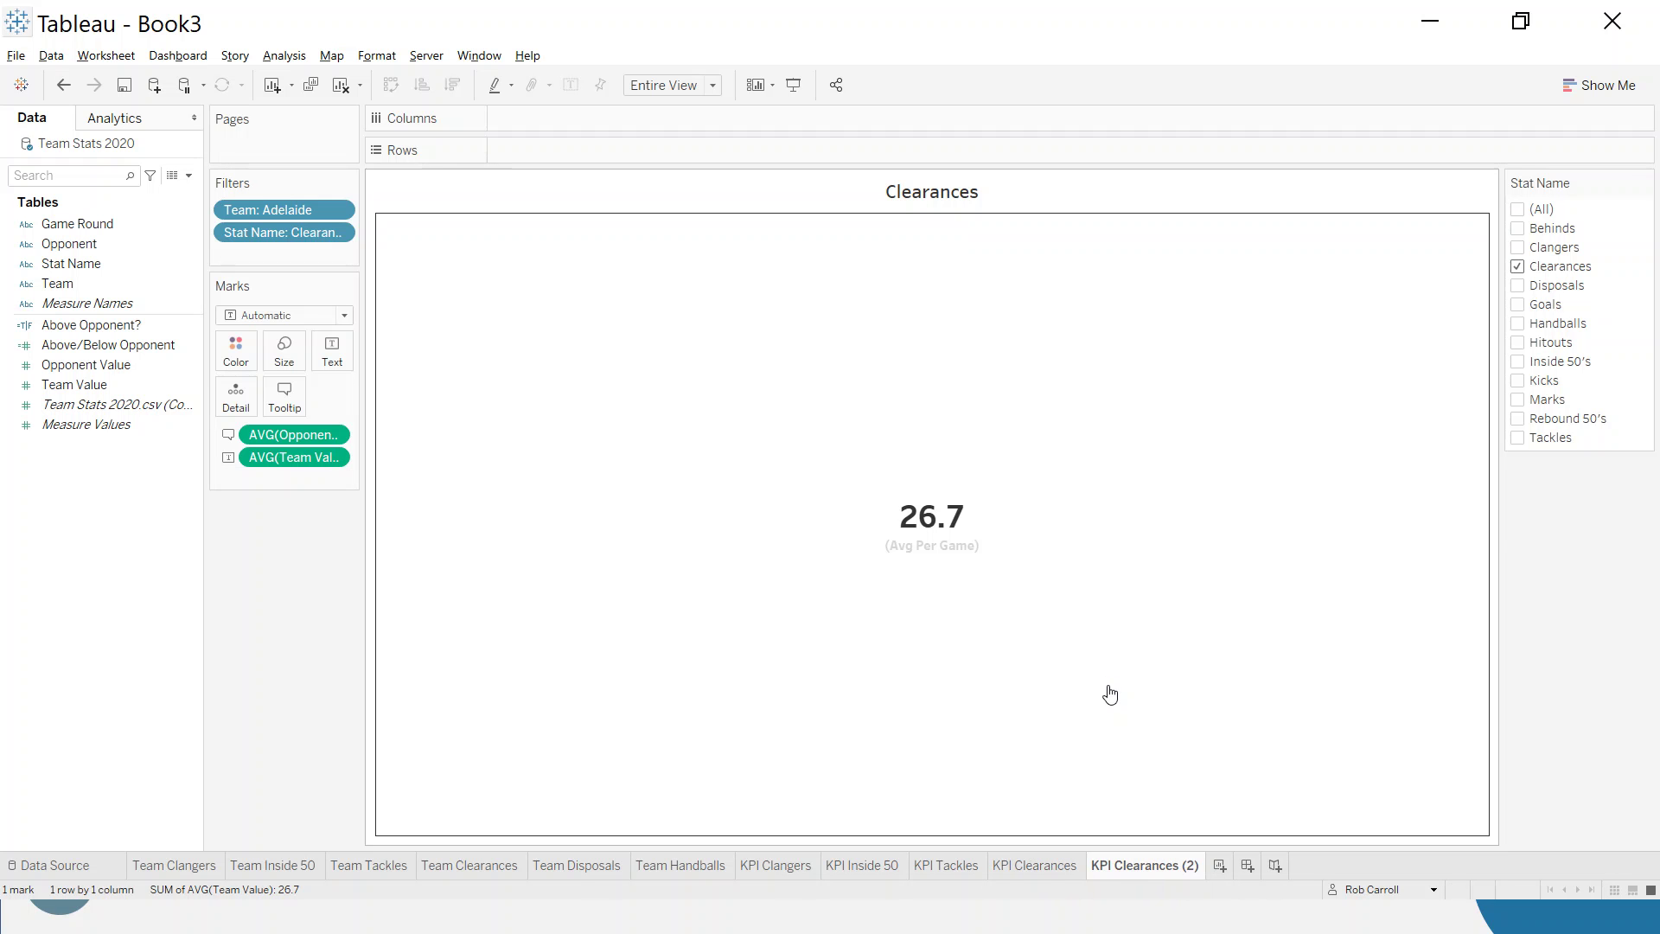
# Filter the copied sheet to Disposals and rename it KPI Disposals
pyautogui.click(1518, 266)
pyautogui.click(1517, 286)
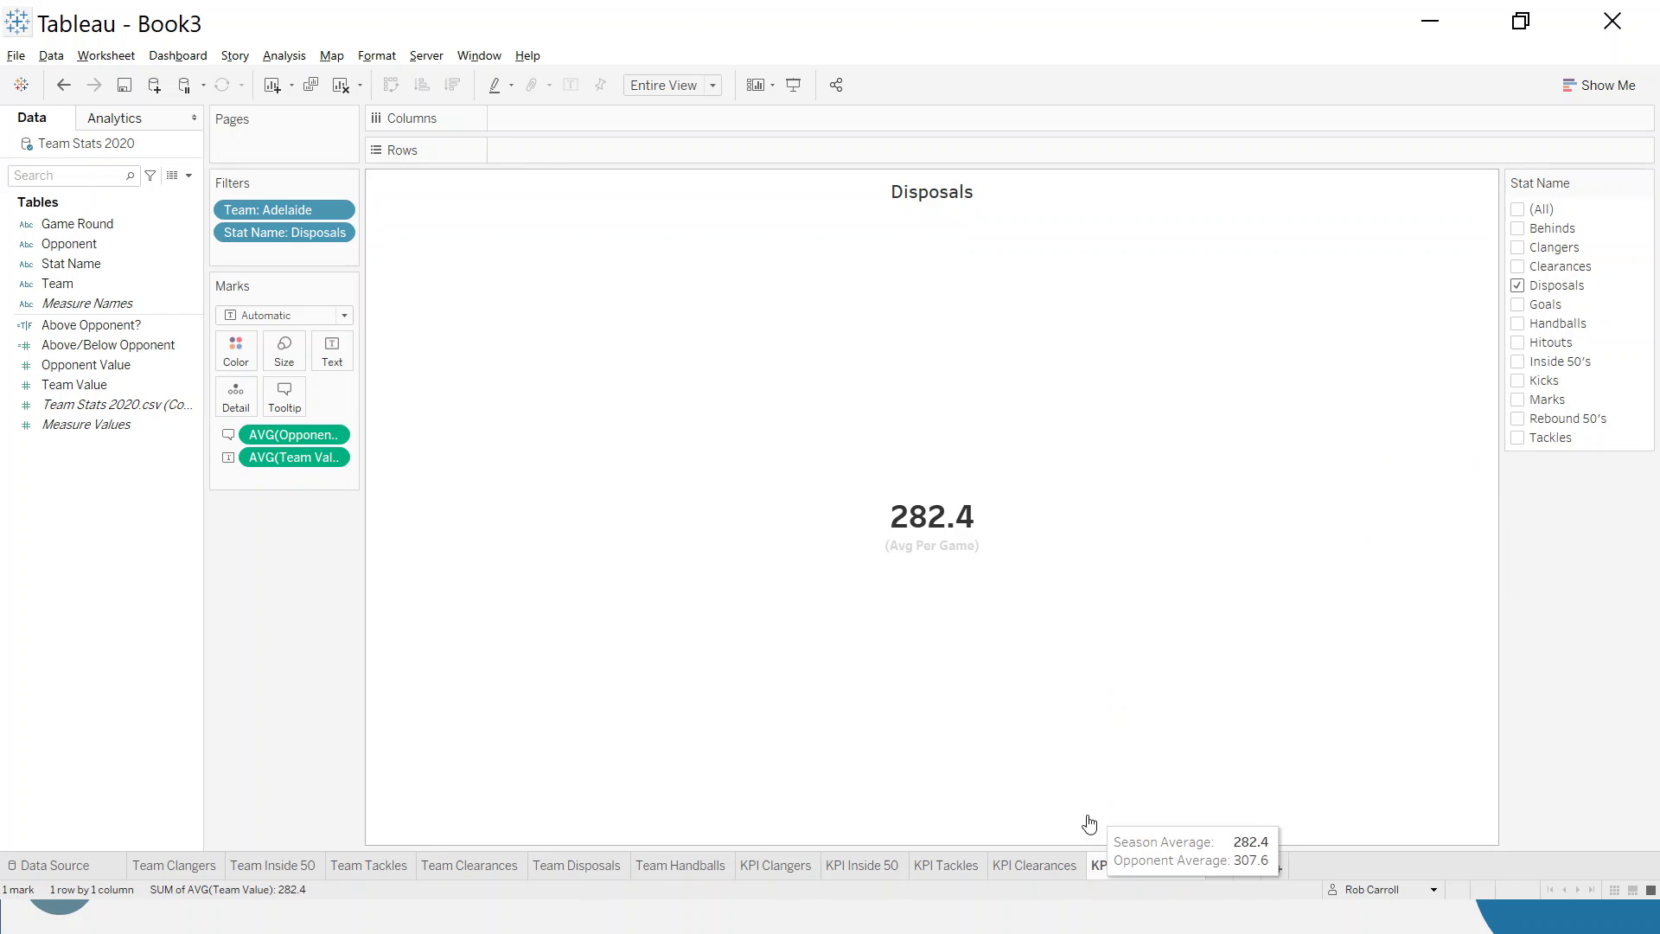
pyautogui.doubleClick(1160, 866)
pyautogui.moveTo(1115, 865); pyautogui.dragTo(1206, 865)
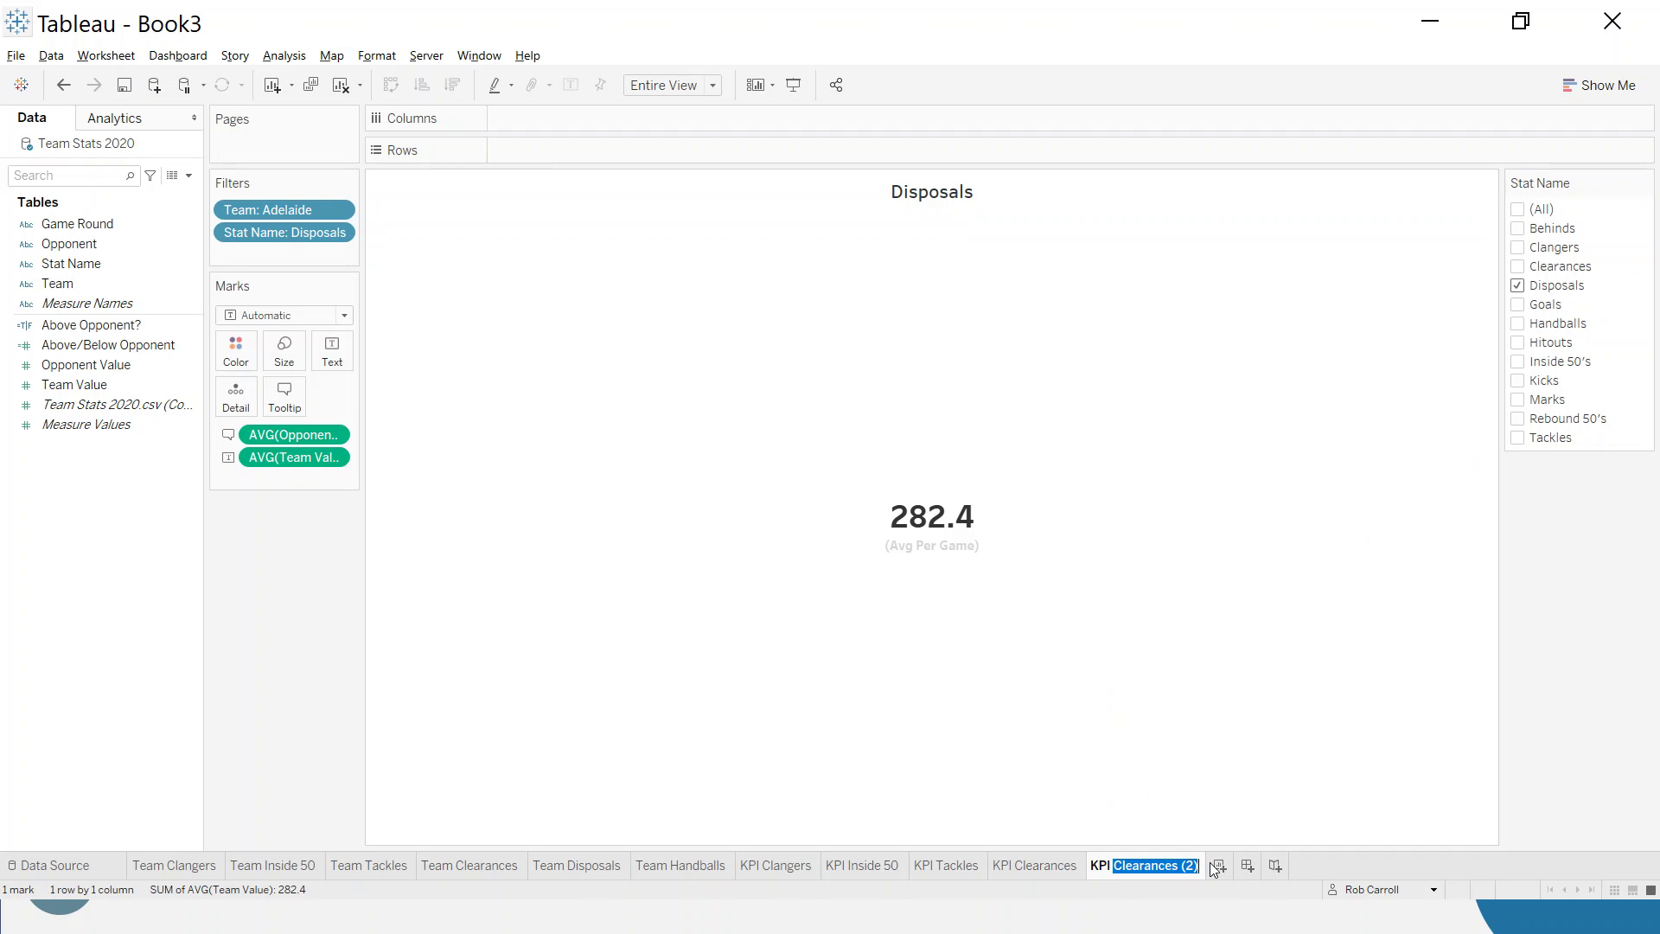
pyautogui.write('Disposals')
pyautogui.press('Return')
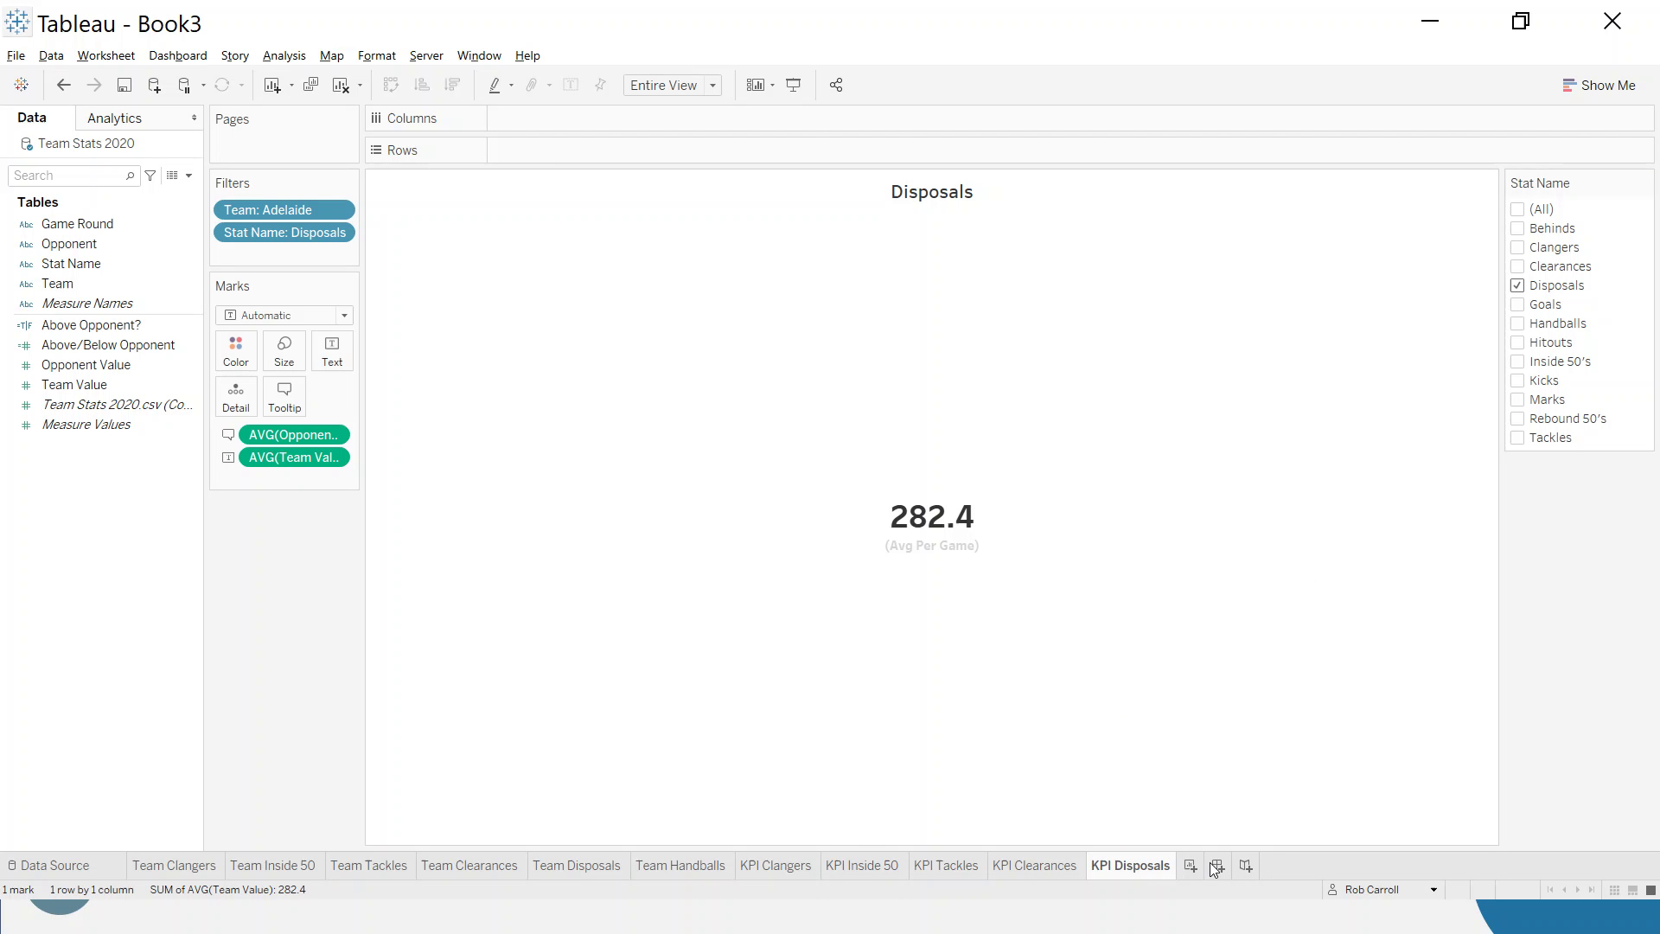
# Duplicate KPI Disposals, switch the Stat Name filter to Handballs, and rename it KPI Handballs
pyautogui.rightClick(1133, 865)
pyautogui.click(1201, 693)
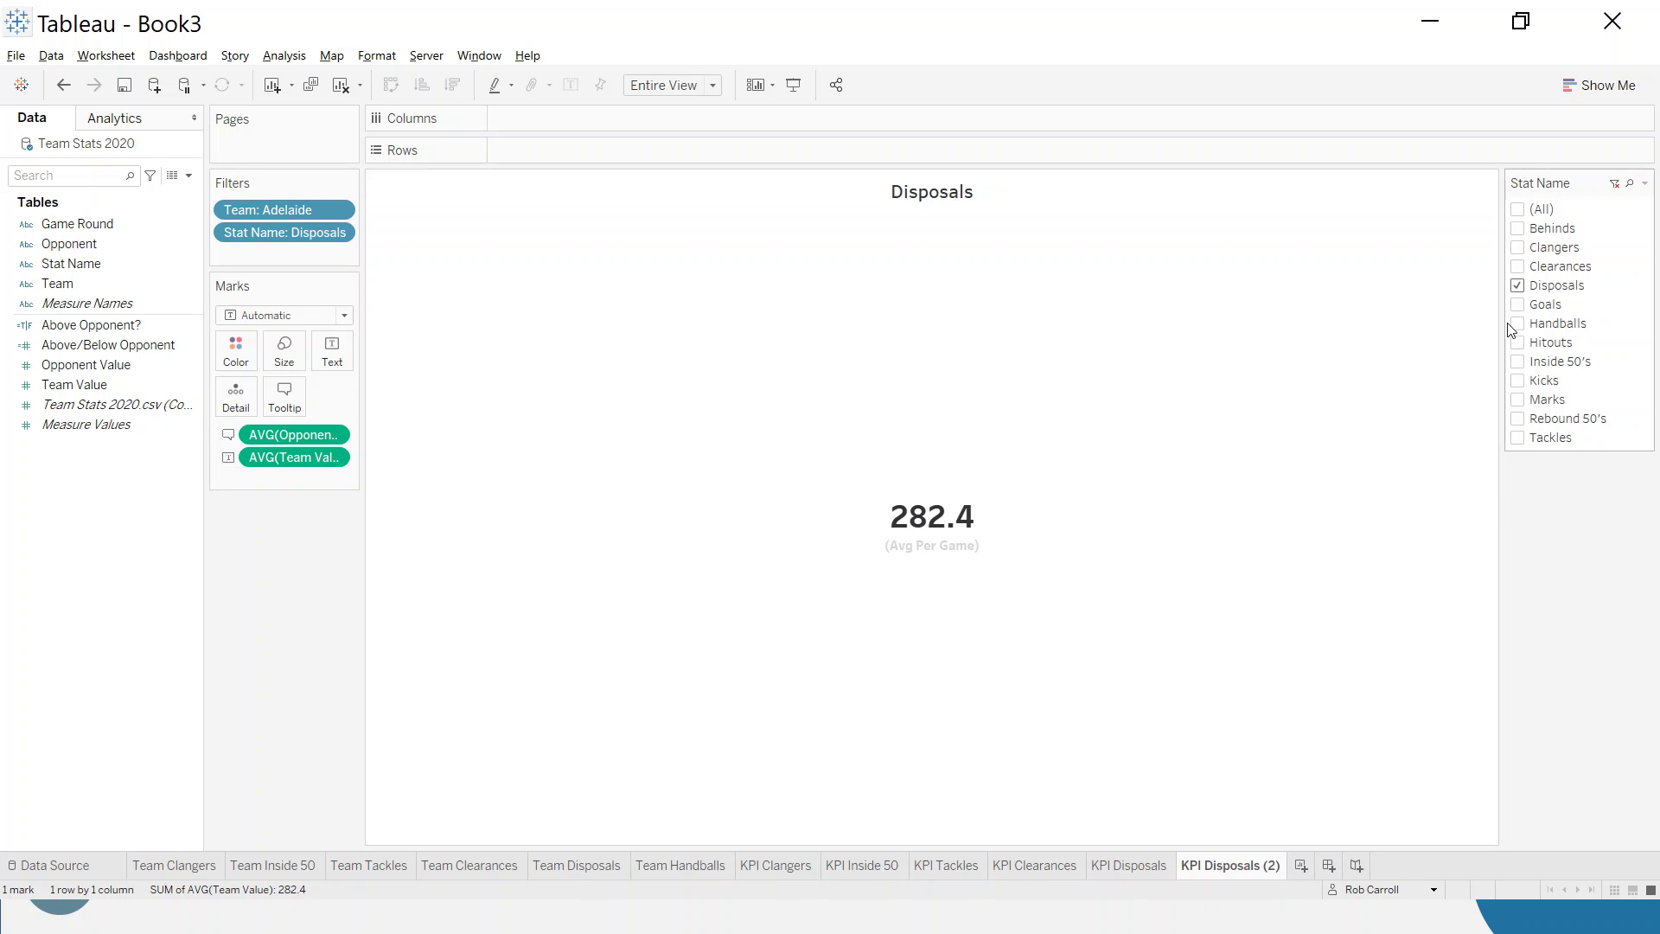
pyautogui.click(1517, 286)
pyautogui.click(1518, 323)
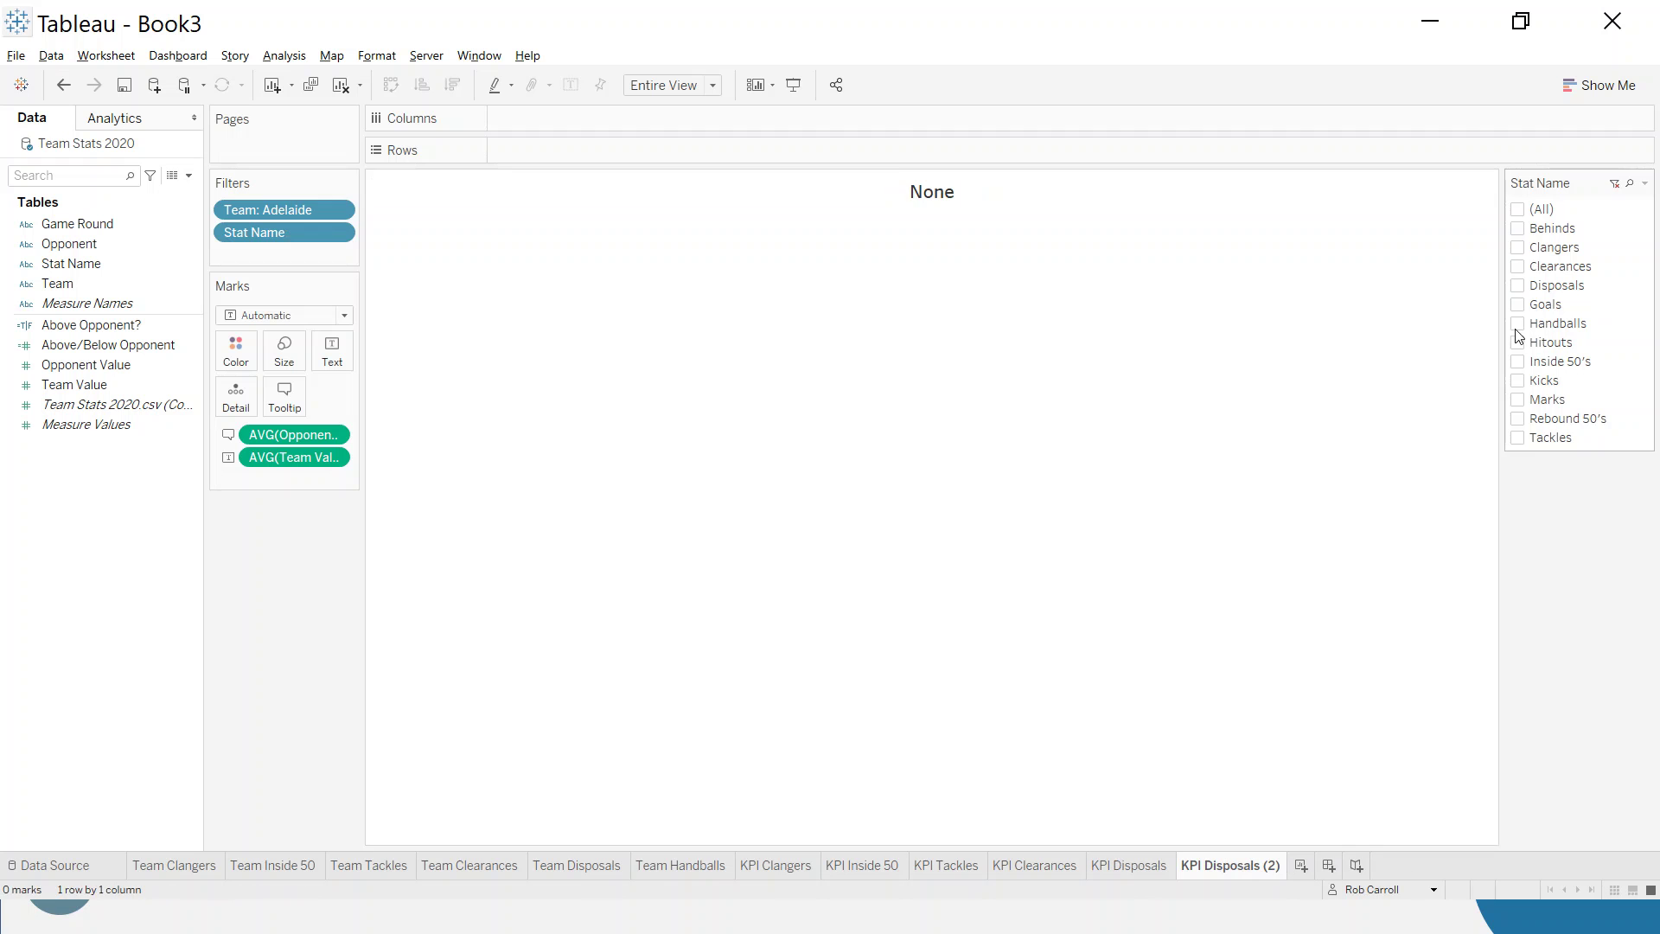
pyautogui.doubleClick(1220, 866)
pyautogui.moveTo(1206, 865); pyautogui.dragTo(1299, 855)
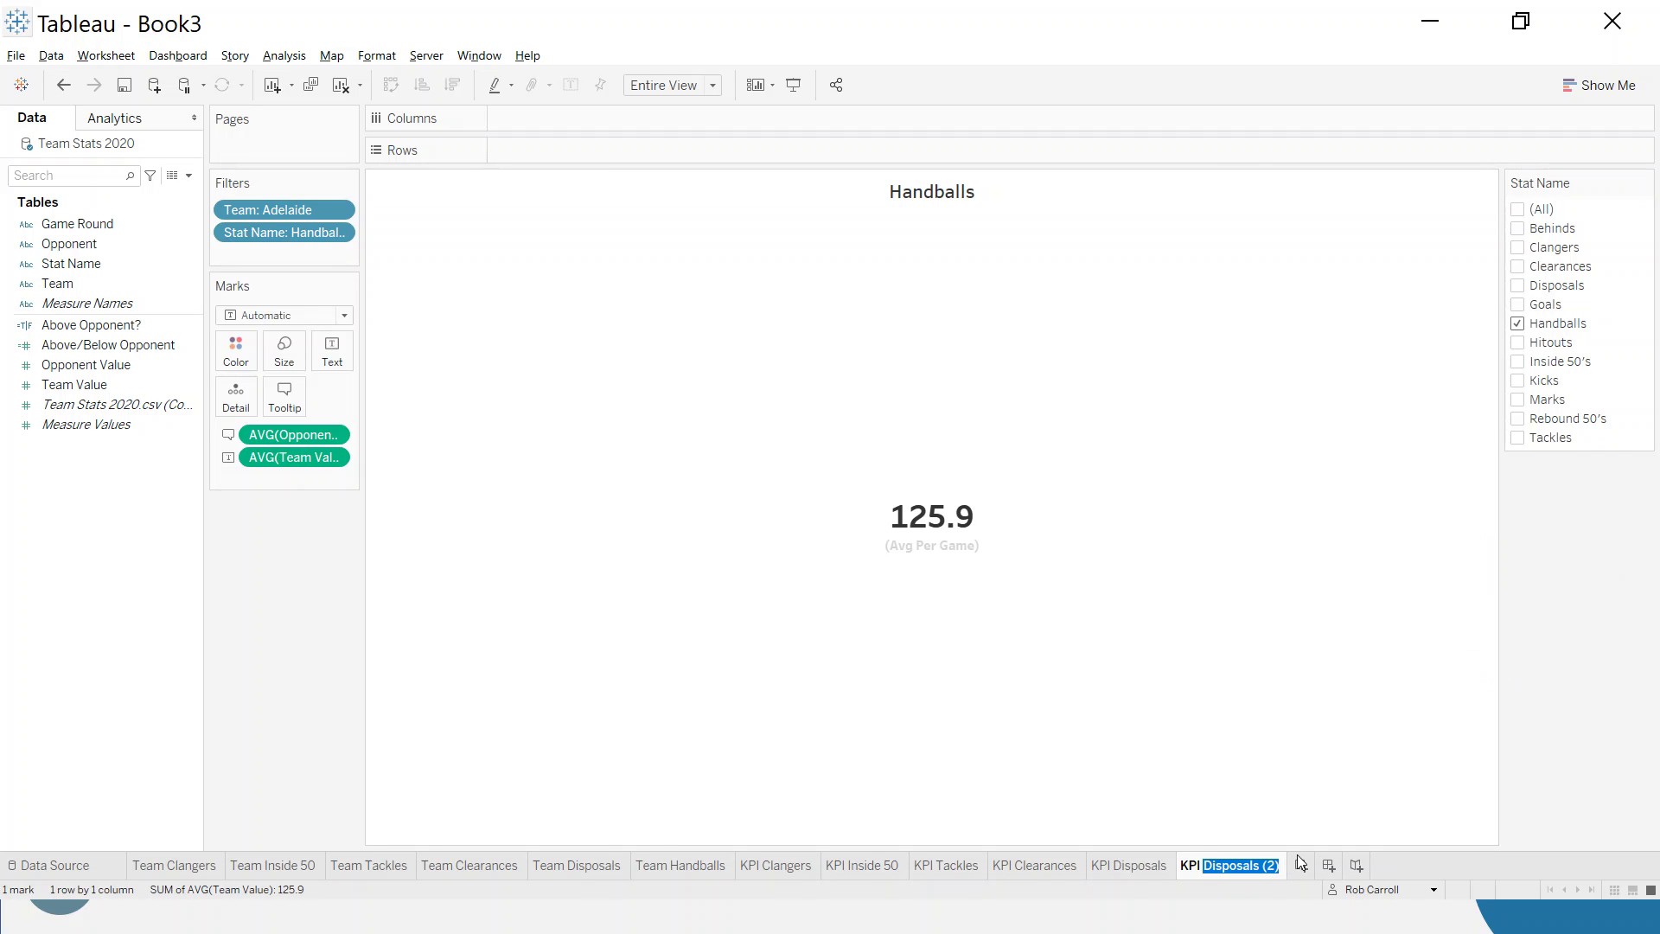
pyautogui.write('Handballs')
pyautogui.press('Return')
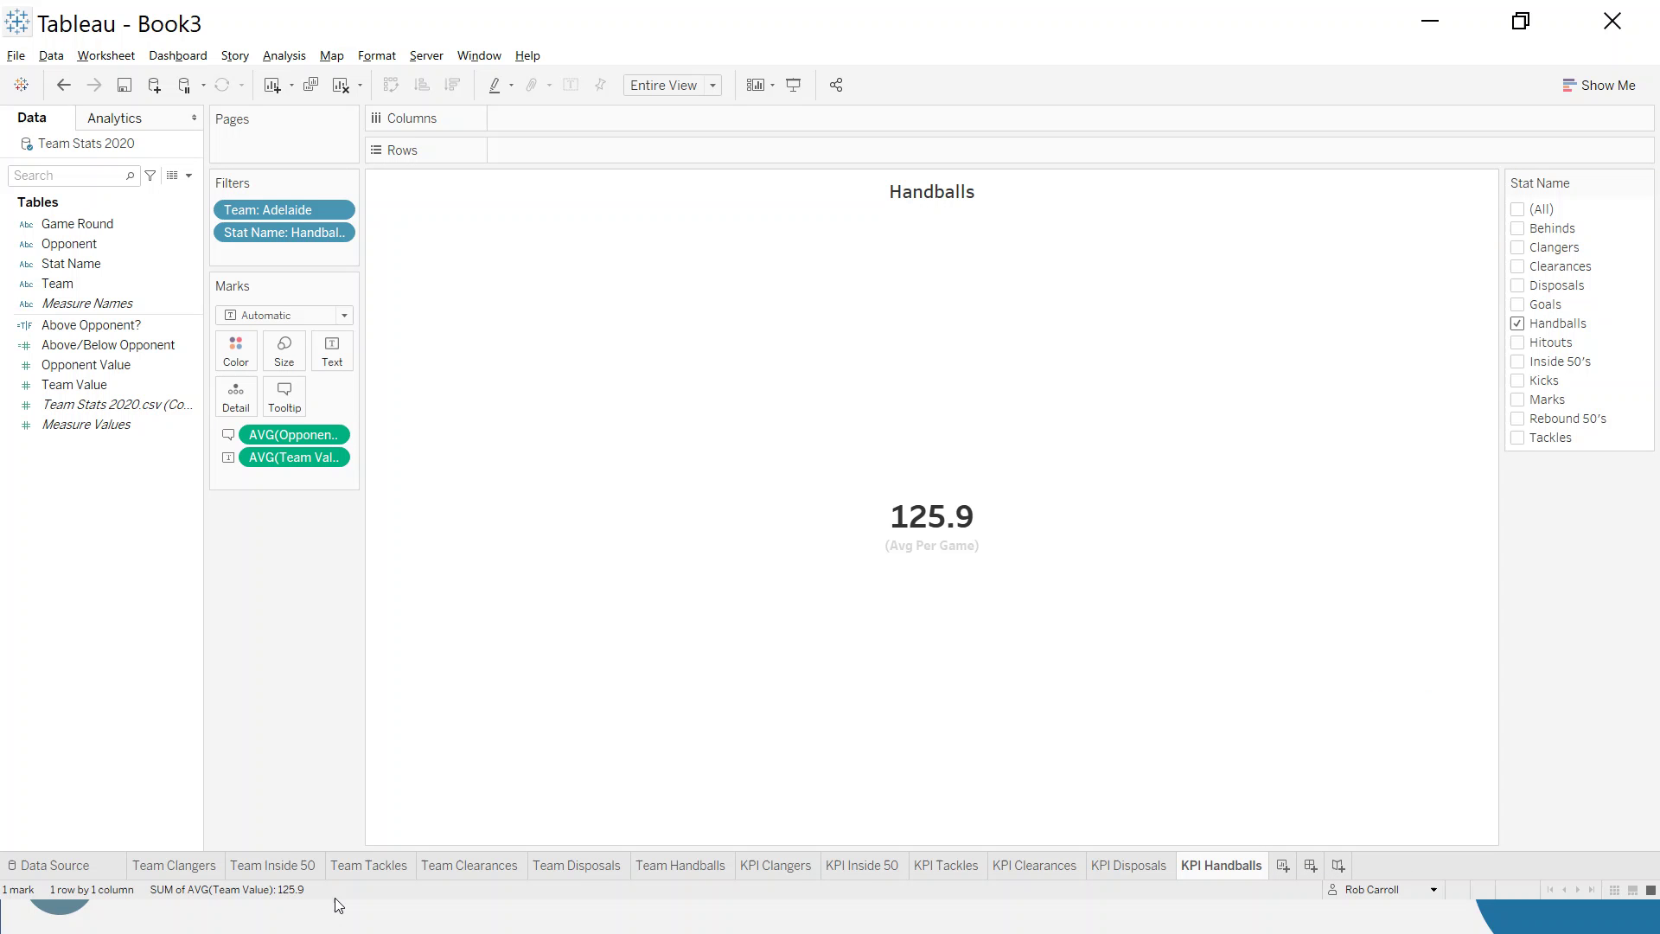
pyautogui.hotkey('alt', 'Tab')
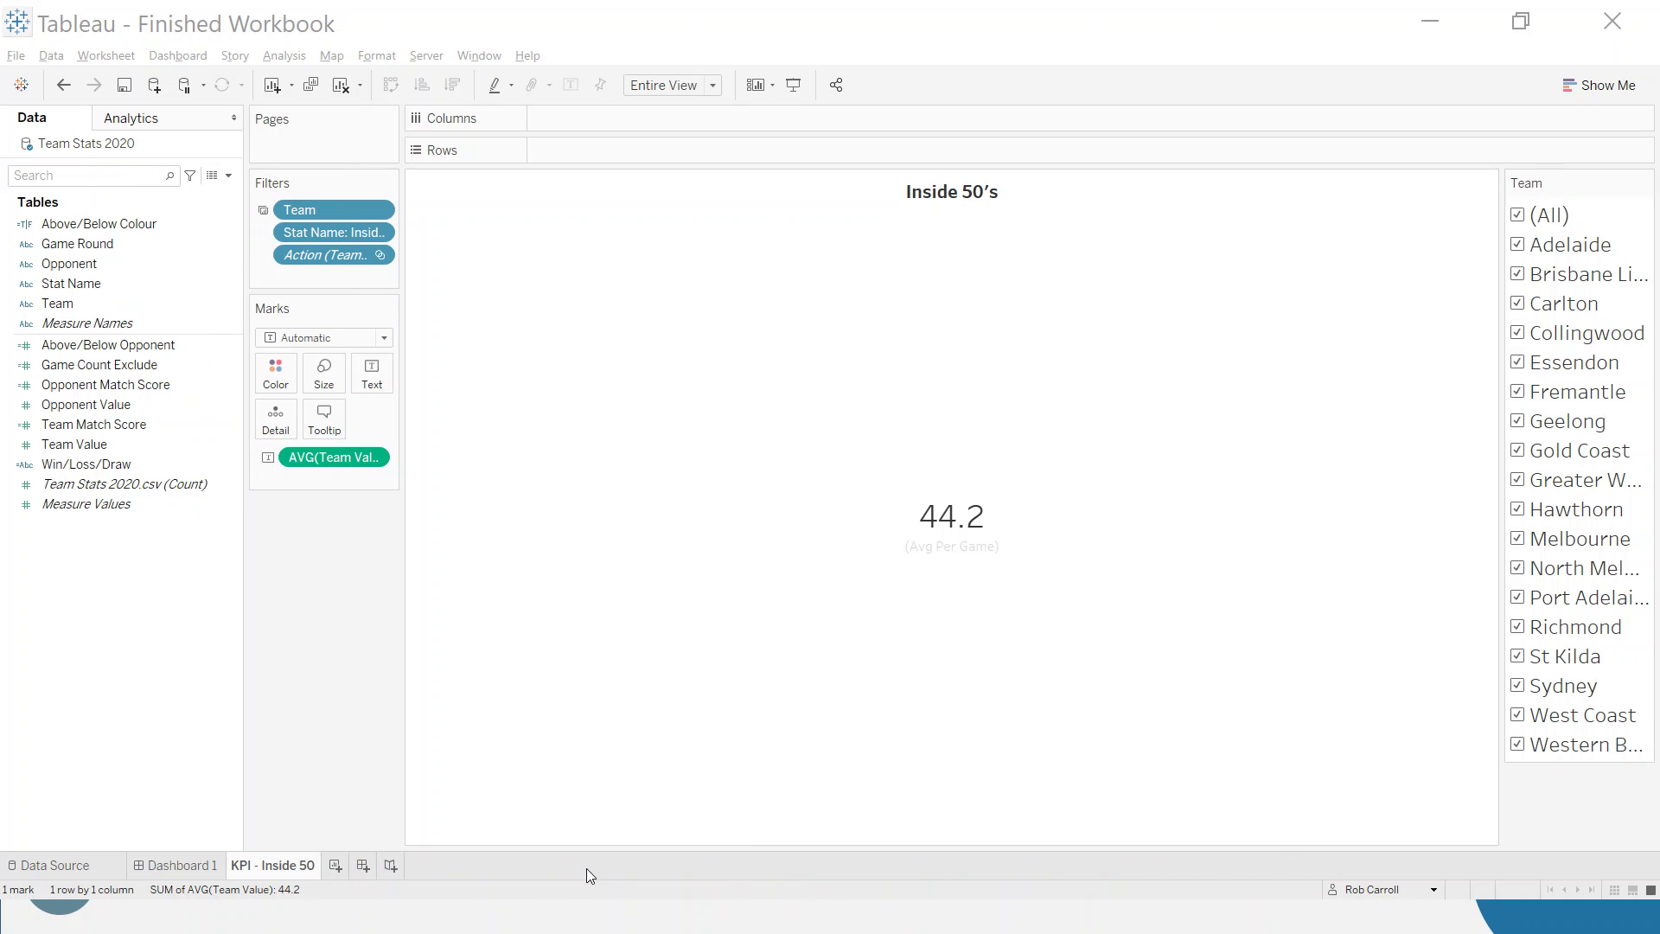
pyautogui.hotkey('alt', 'Tab')
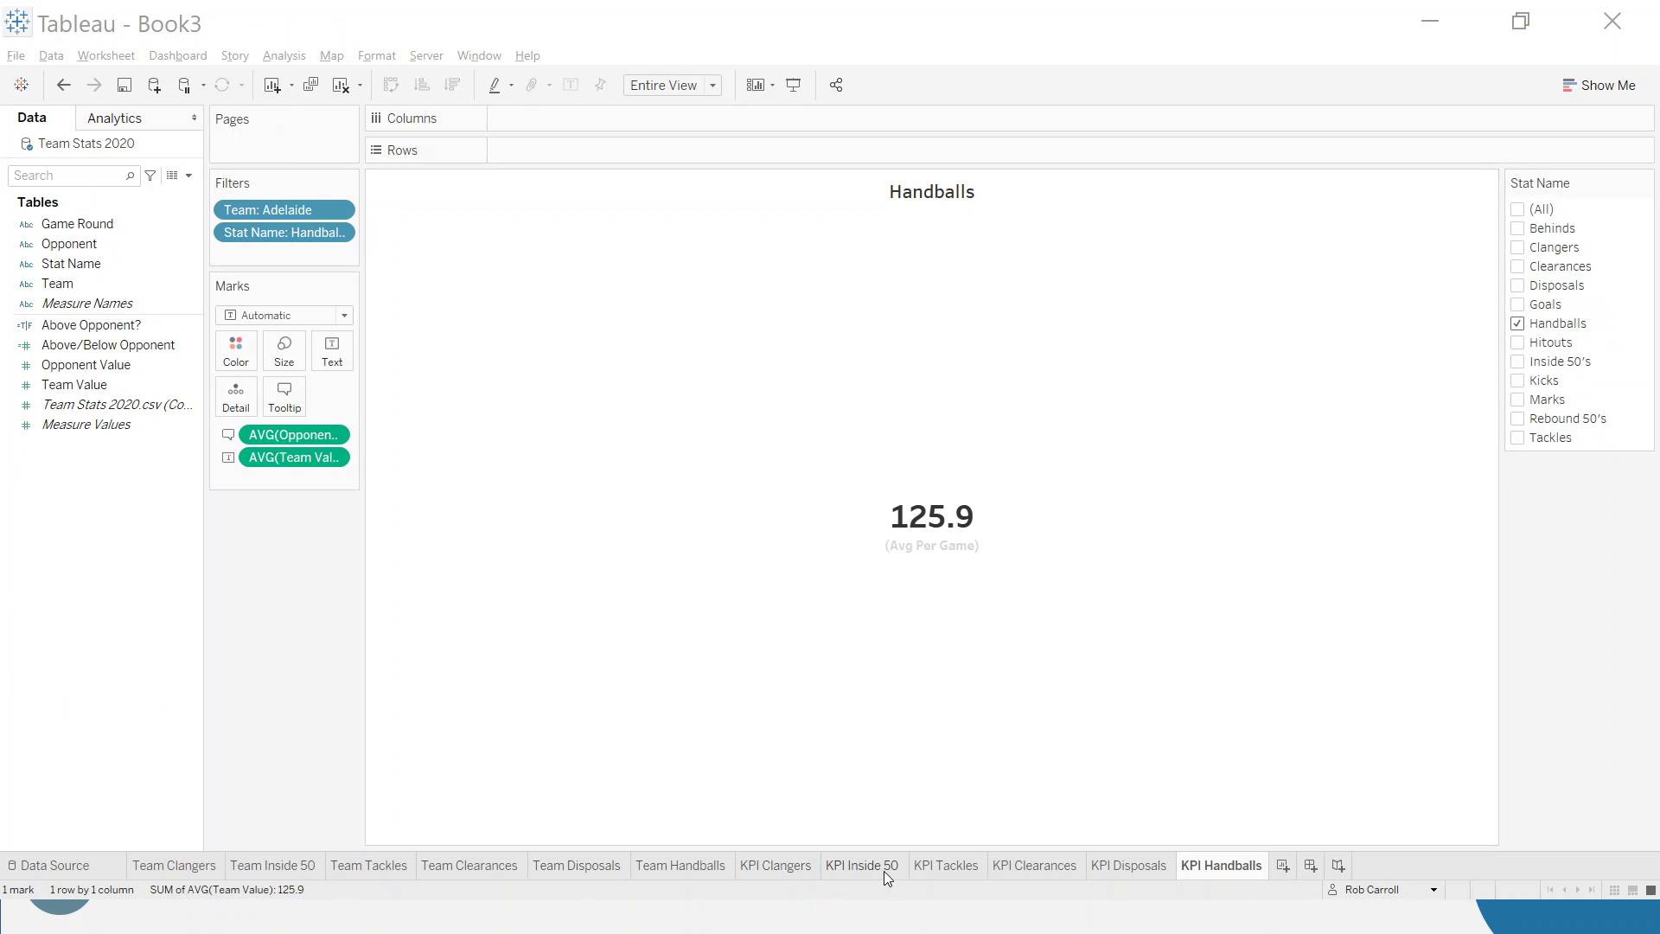
pyautogui.hotkey('alt', 'Tab')
pyautogui.click(177, 865)
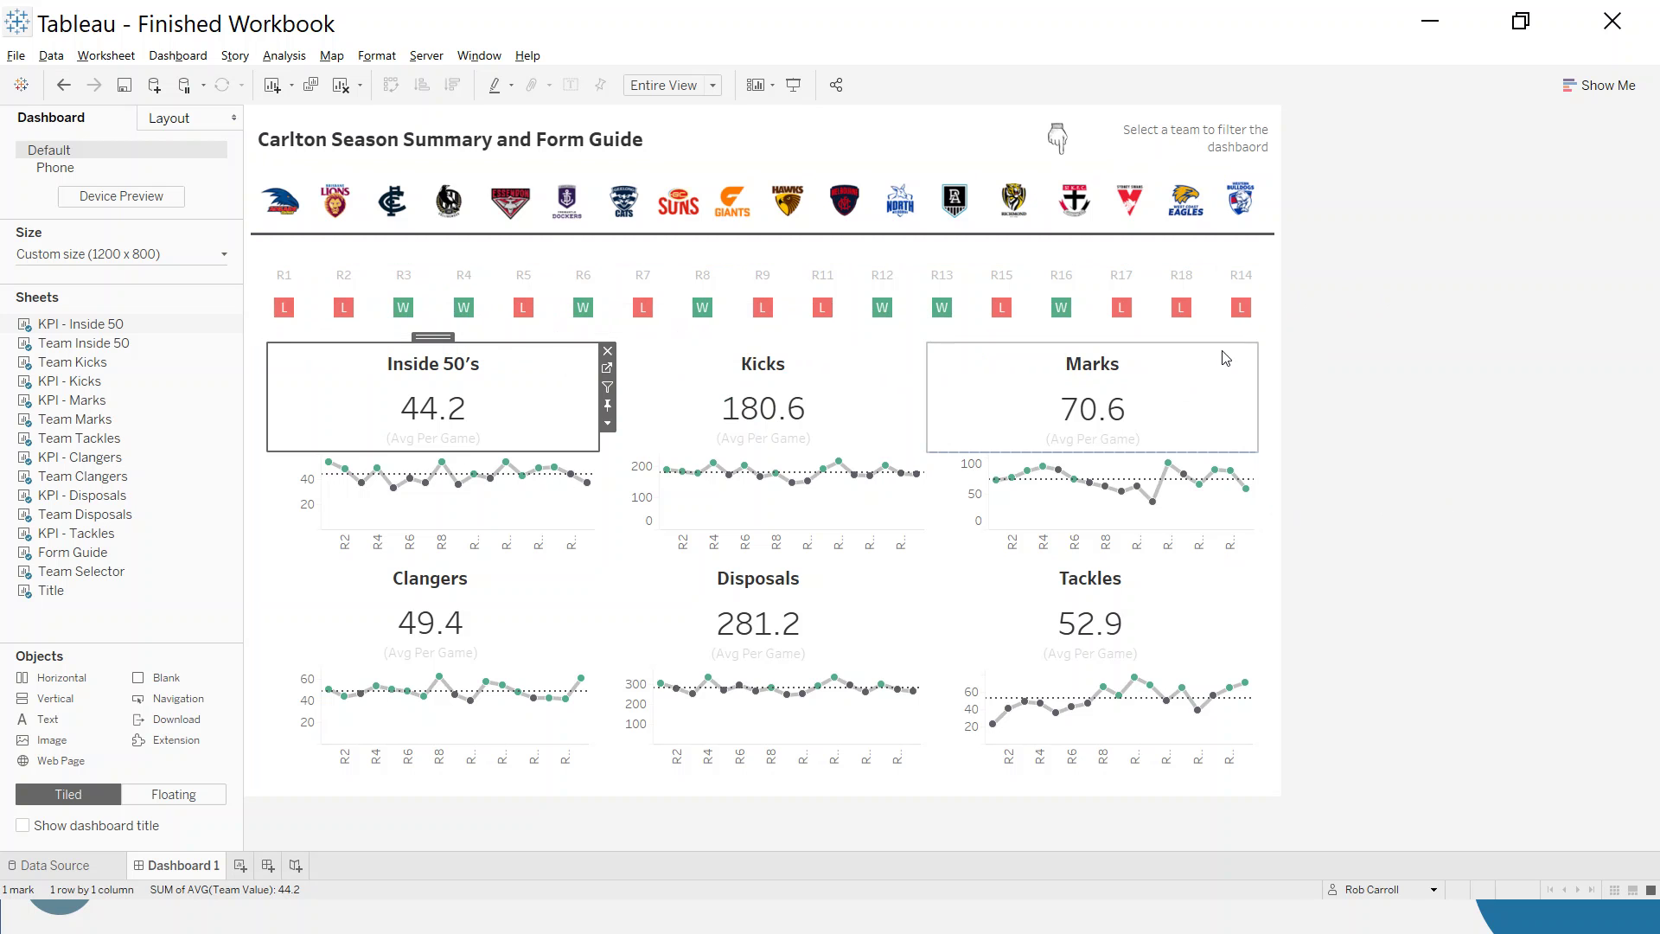
pyautogui.hotkey('alt', 'Tab')
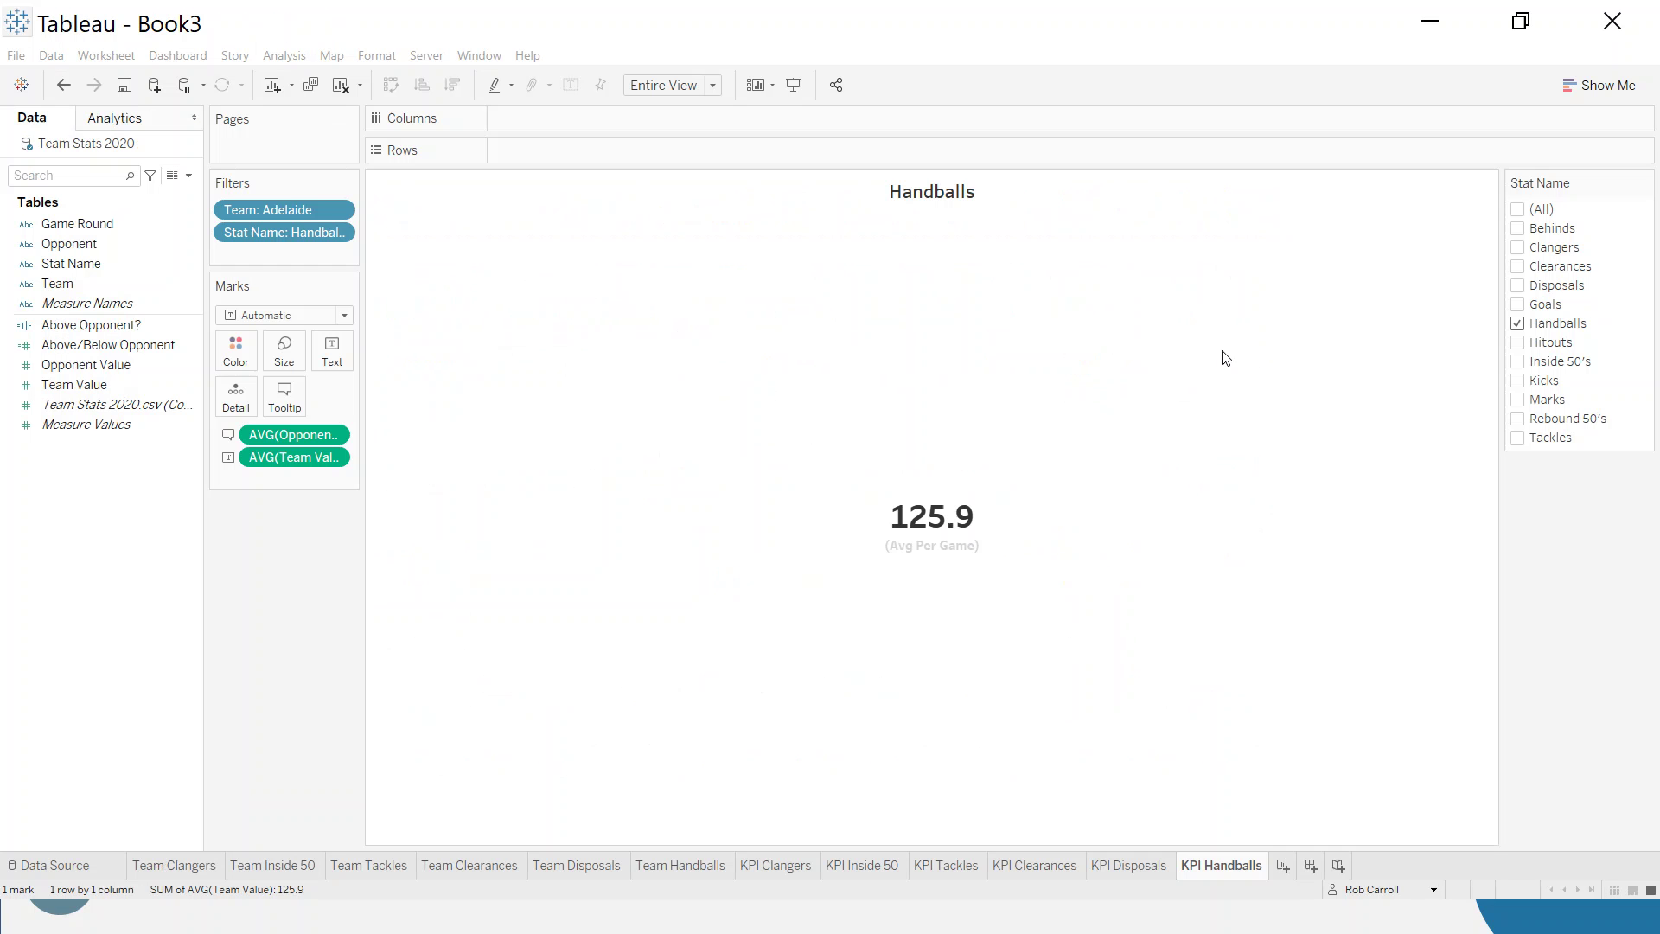
# Add a blank worksheet named Form Guide, glance at the Data Source, then return to it
pyautogui.click(1284, 867)
pyautogui.doubleClick(1313, 868)
pyautogui.write('Form')
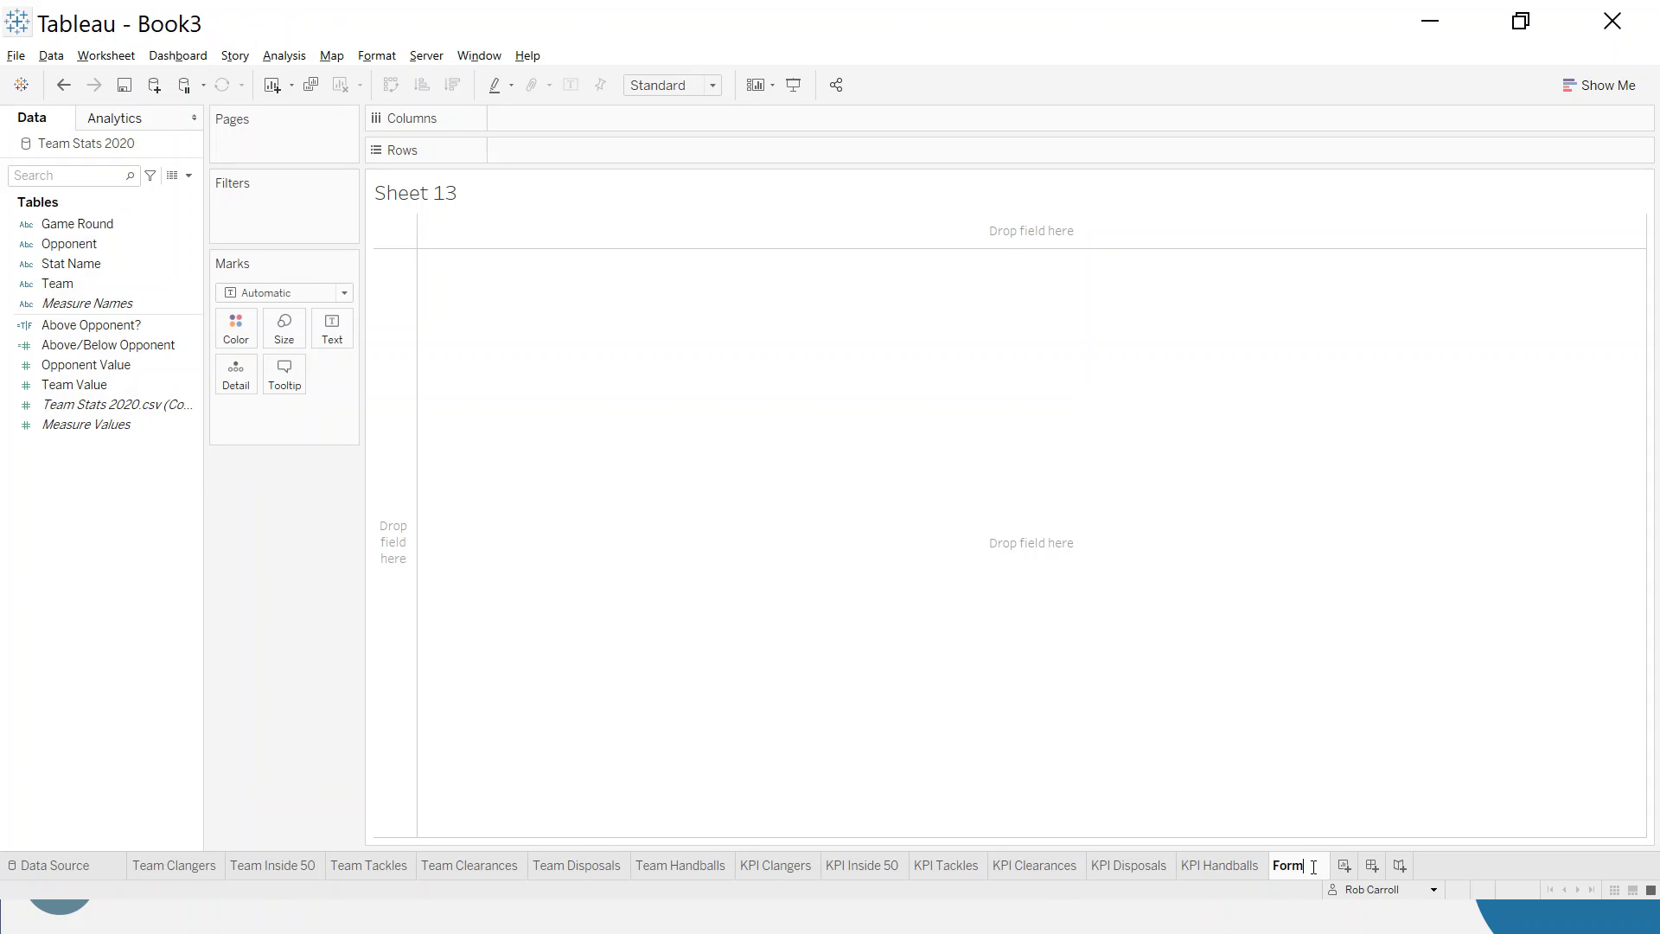
pyautogui.write(' Guide')
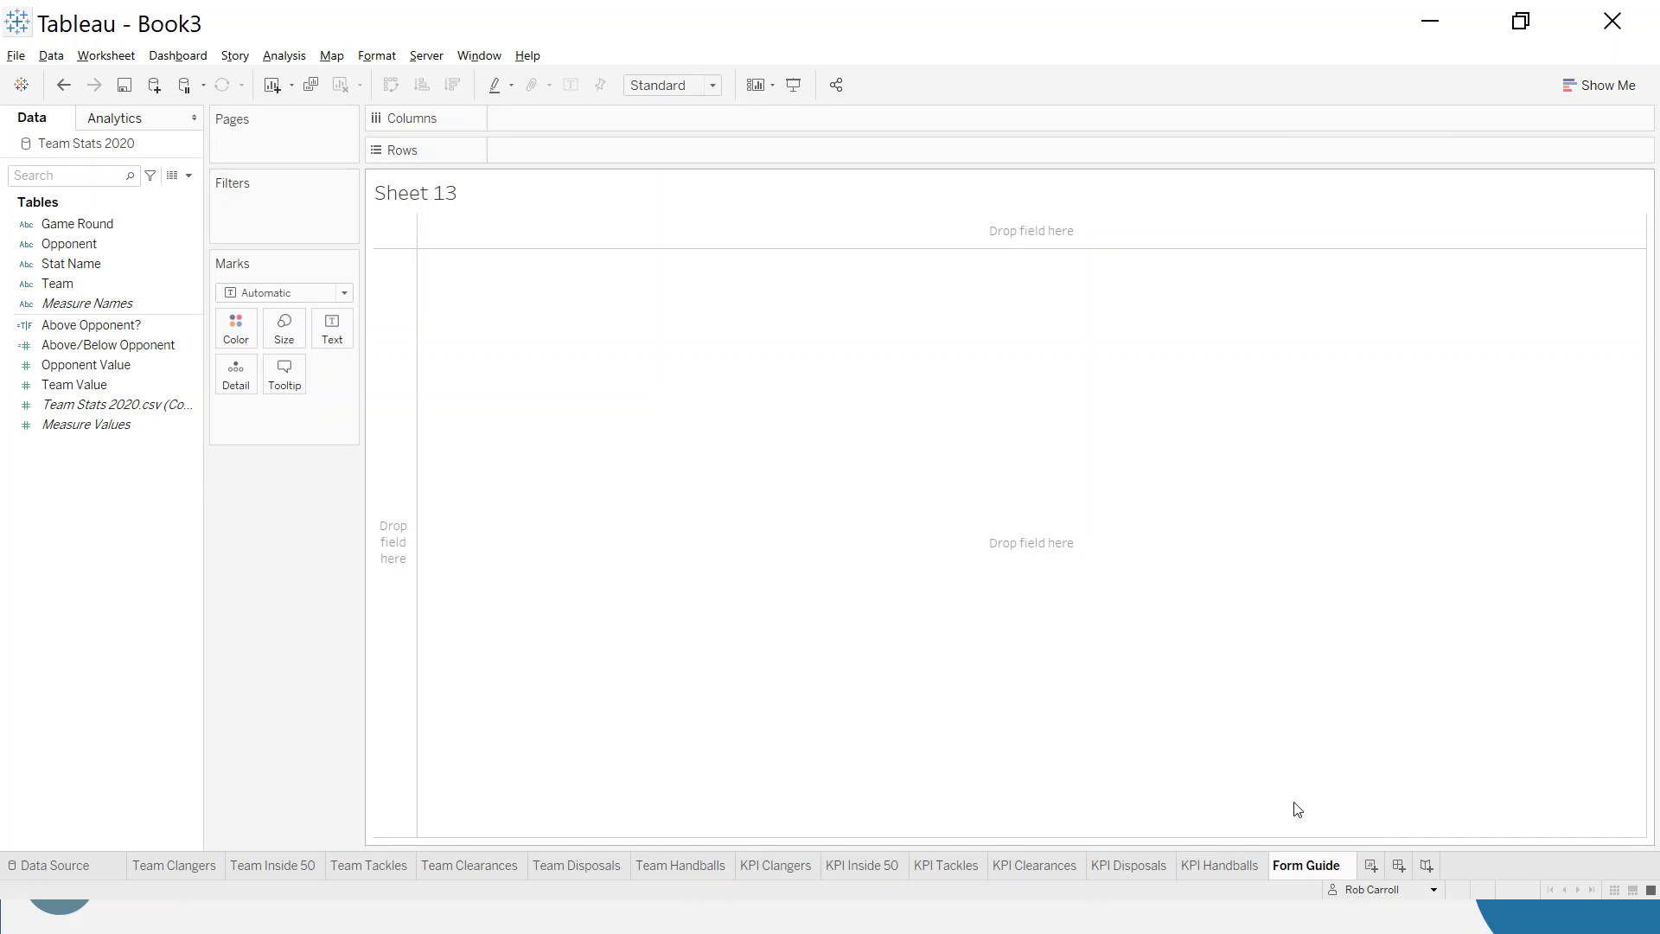
pyautogui.press('Return')
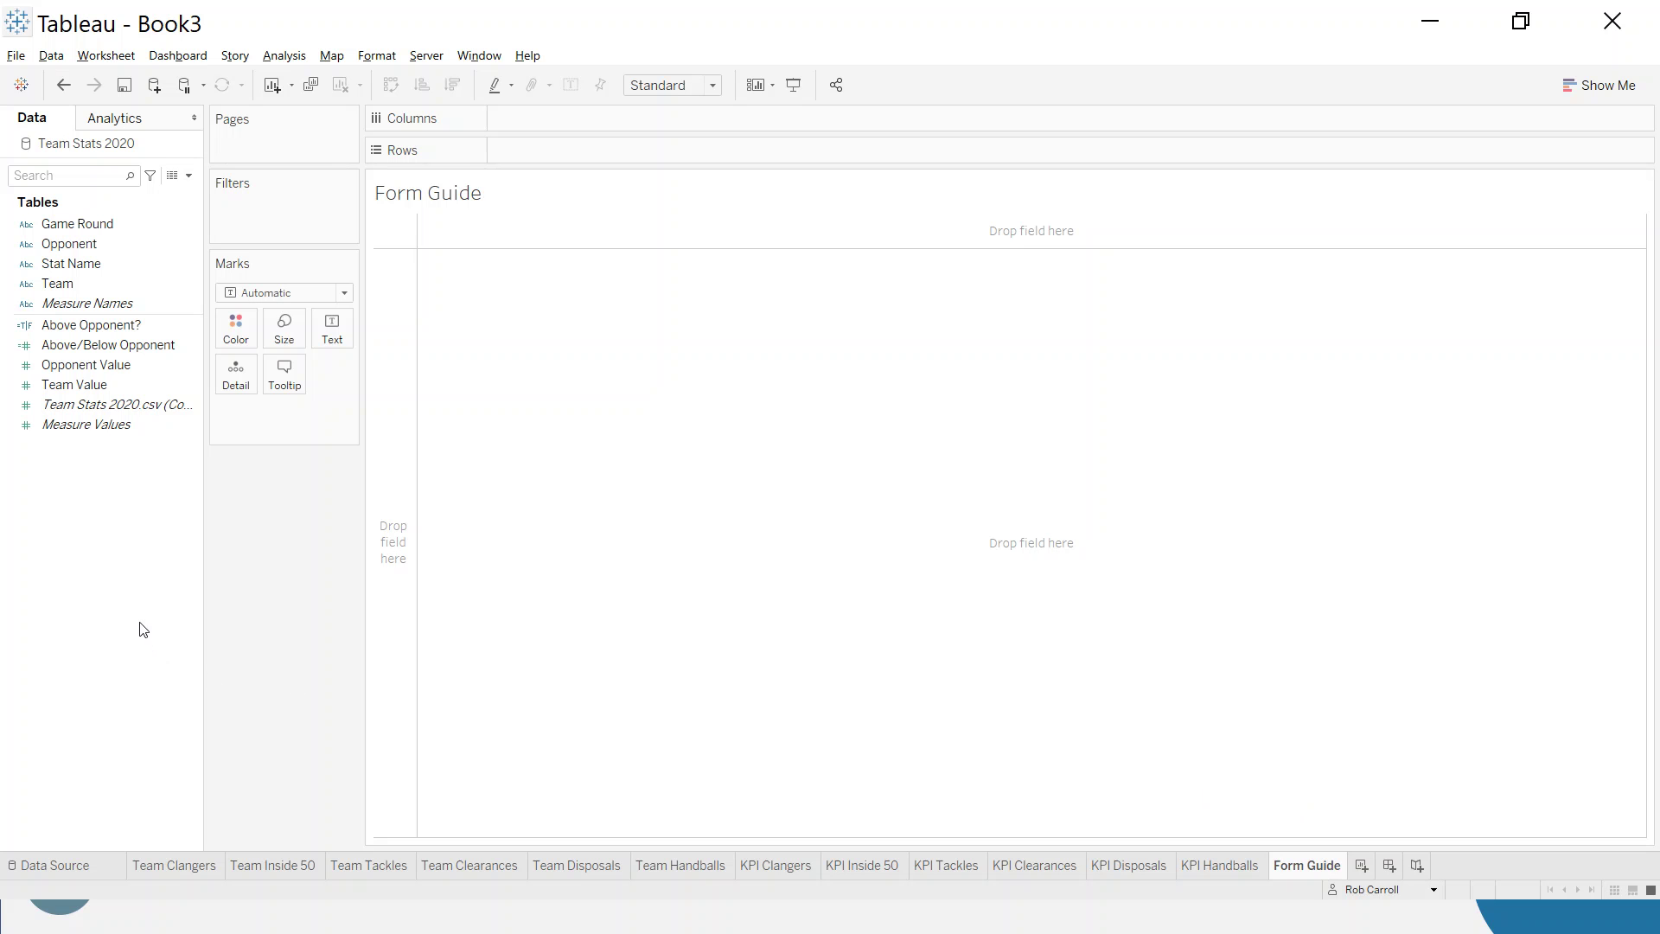
pyautogui.click(87, 869)
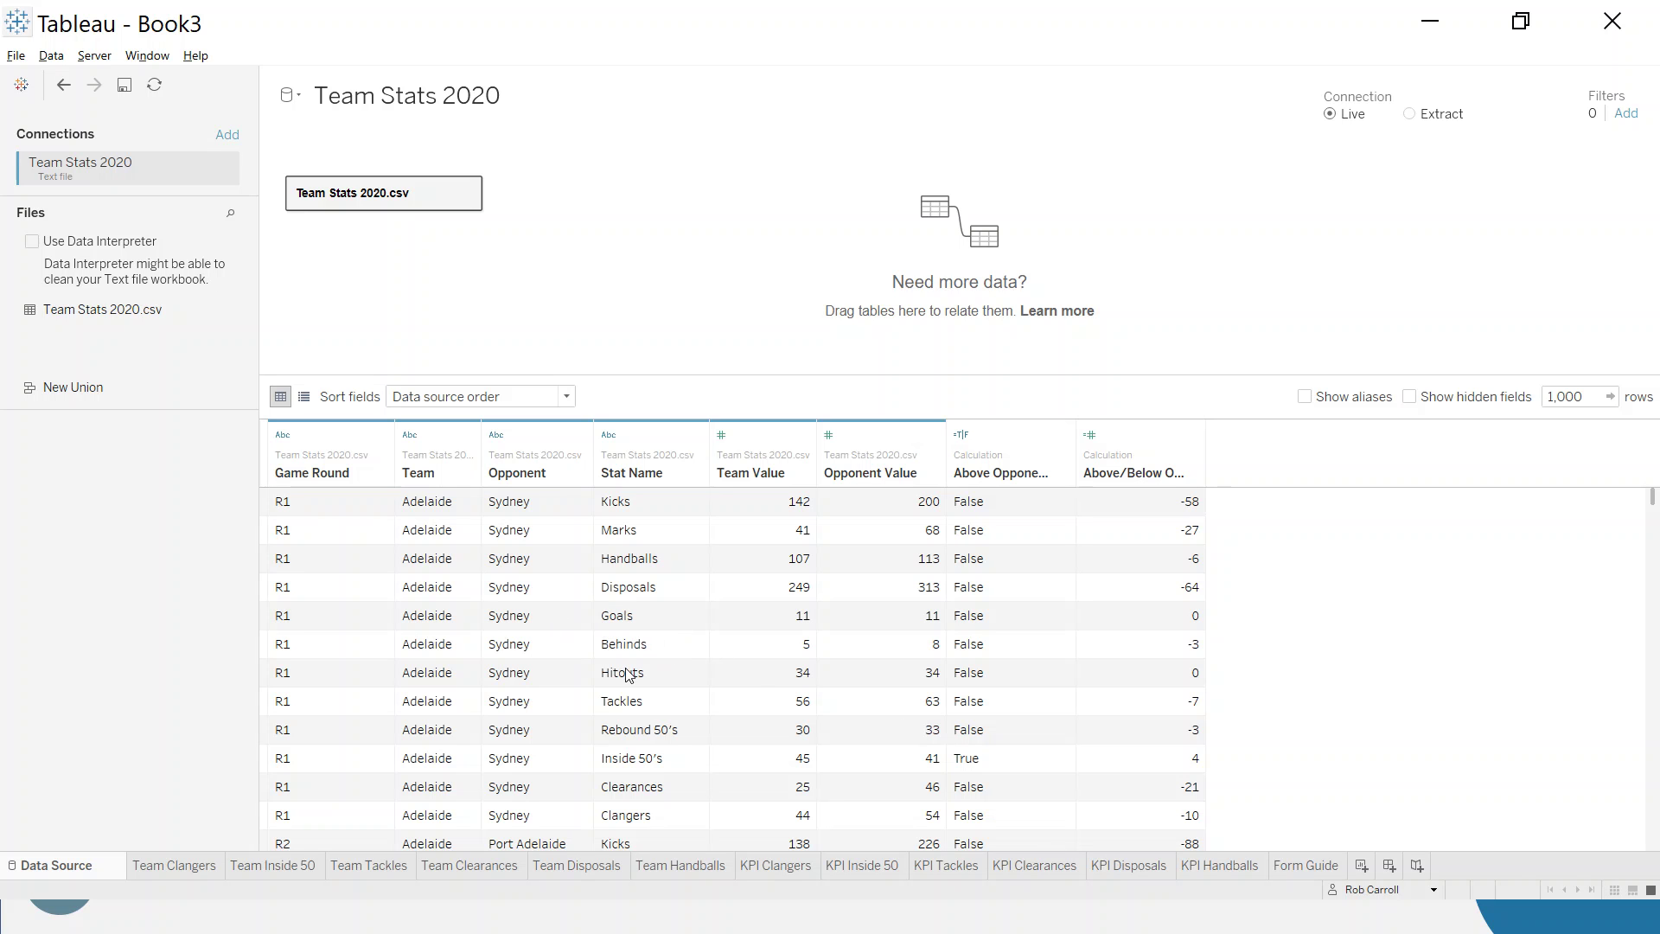
pyautogui.click(1305, 865)
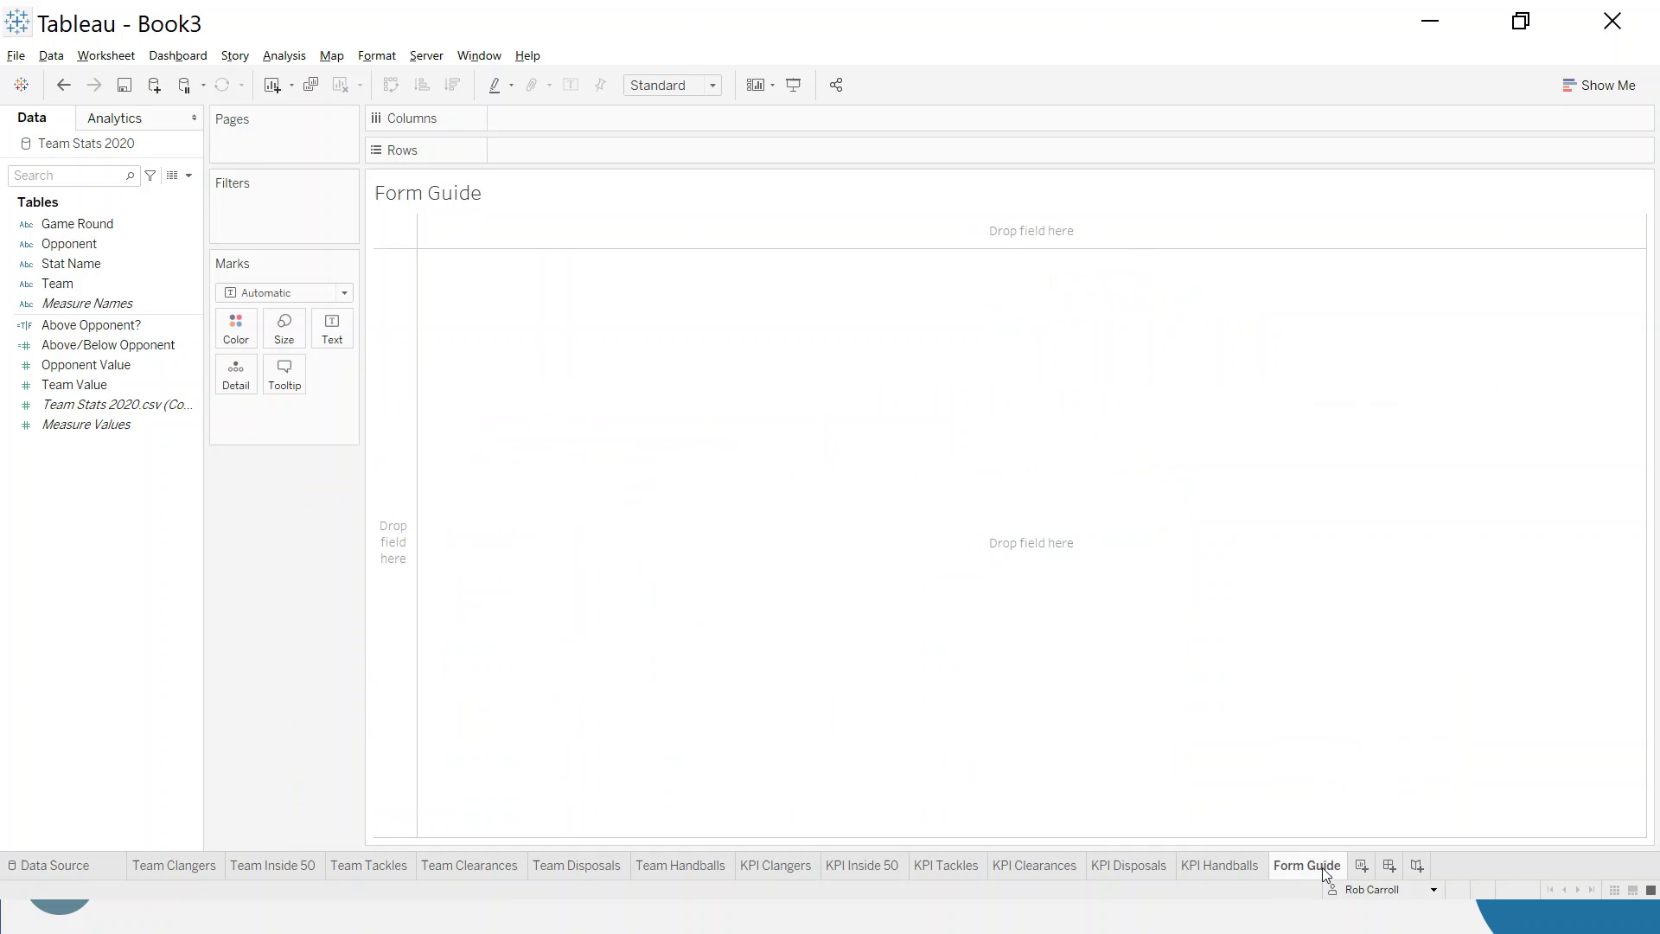
# Create a new calculated field named Team Match Score
pyautogui.rightClick(108, 545)
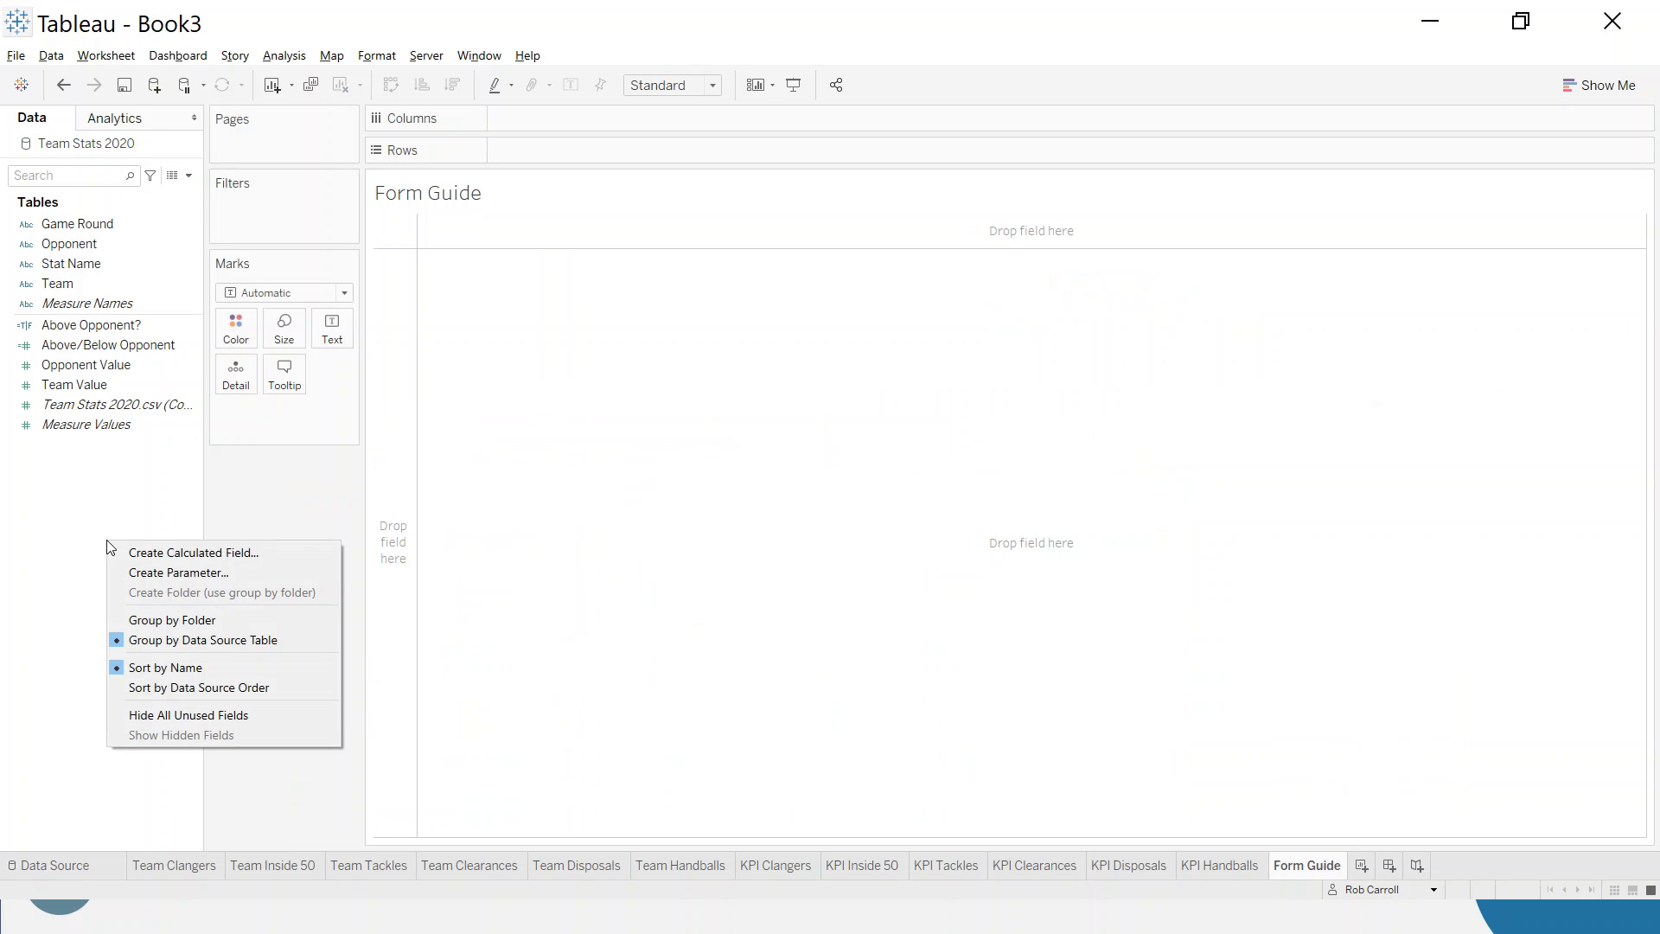
pyautogui.click(154, 553)
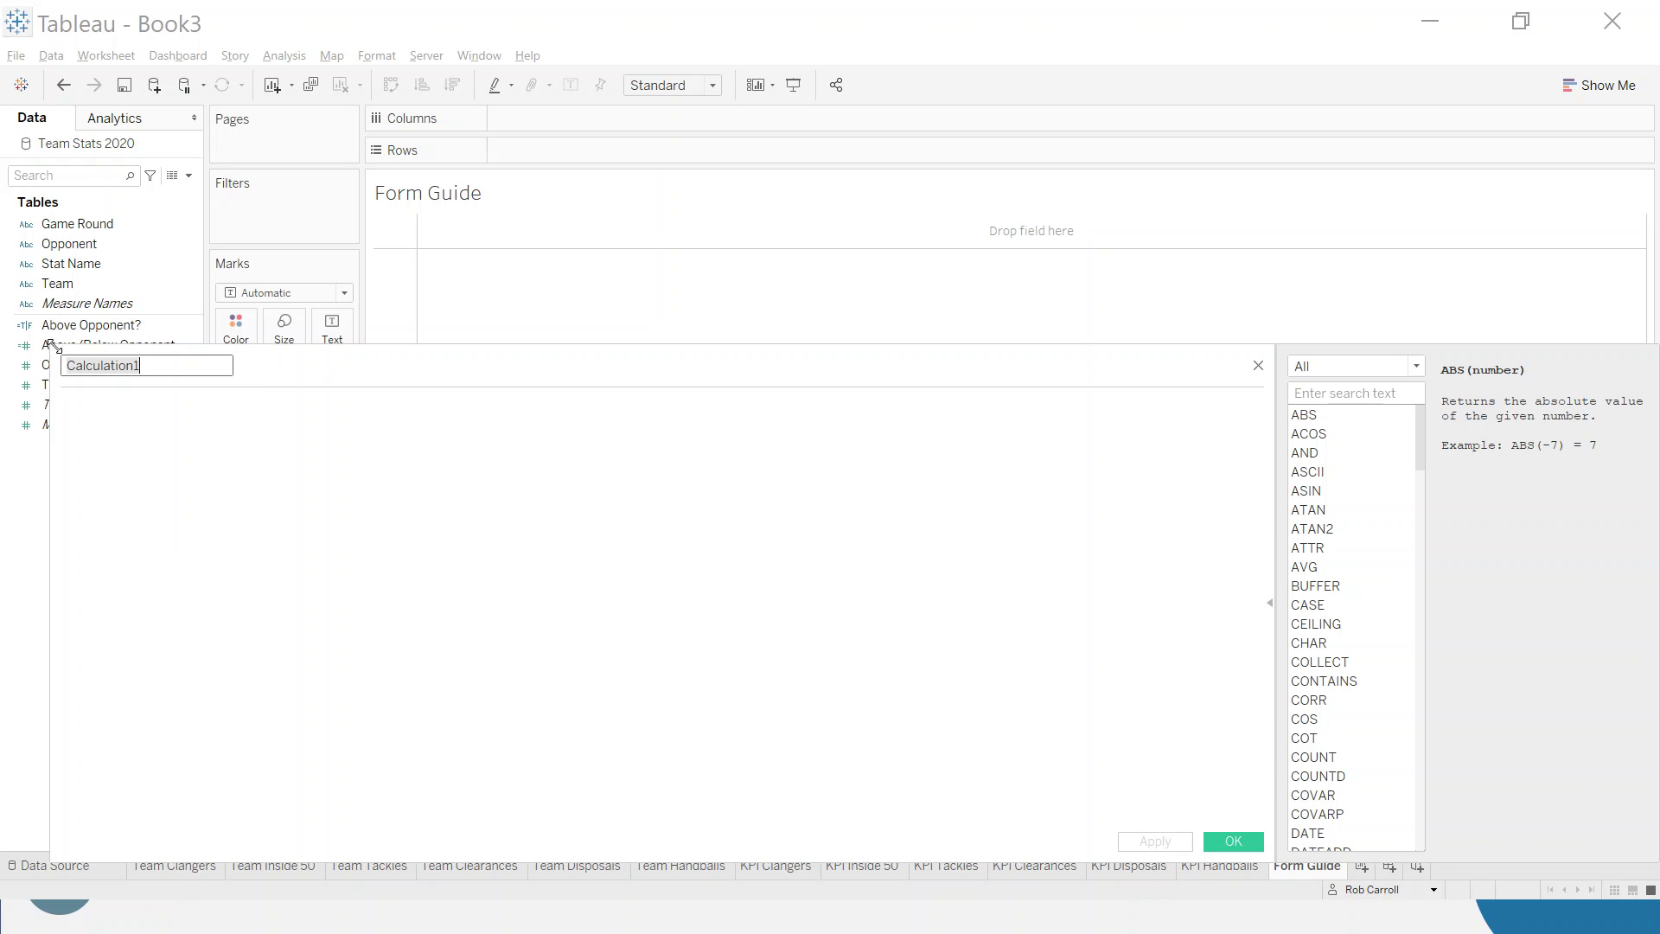
pyautogui.moveTo(52, 346); pyautogui.dragTo(216, 429)
pyautogui.moveTo(619, 460); pyautogui.dragTo(678, 352)
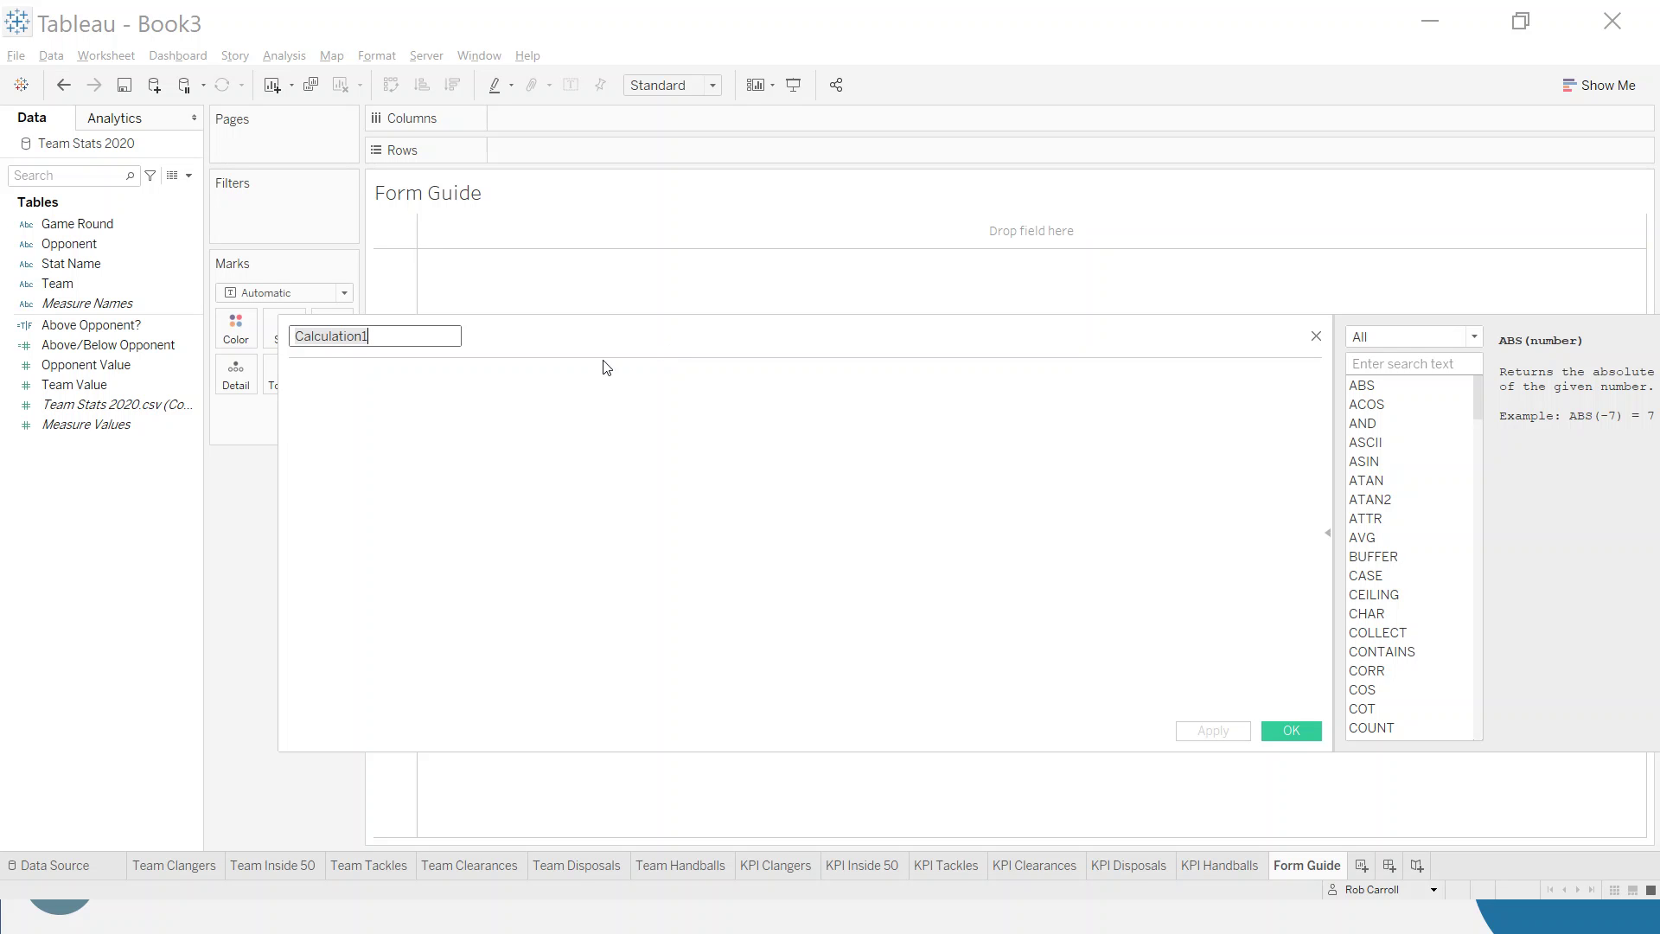
pyautogui.moveTo(279, 316); pyautogui.dragTo(461, 354)
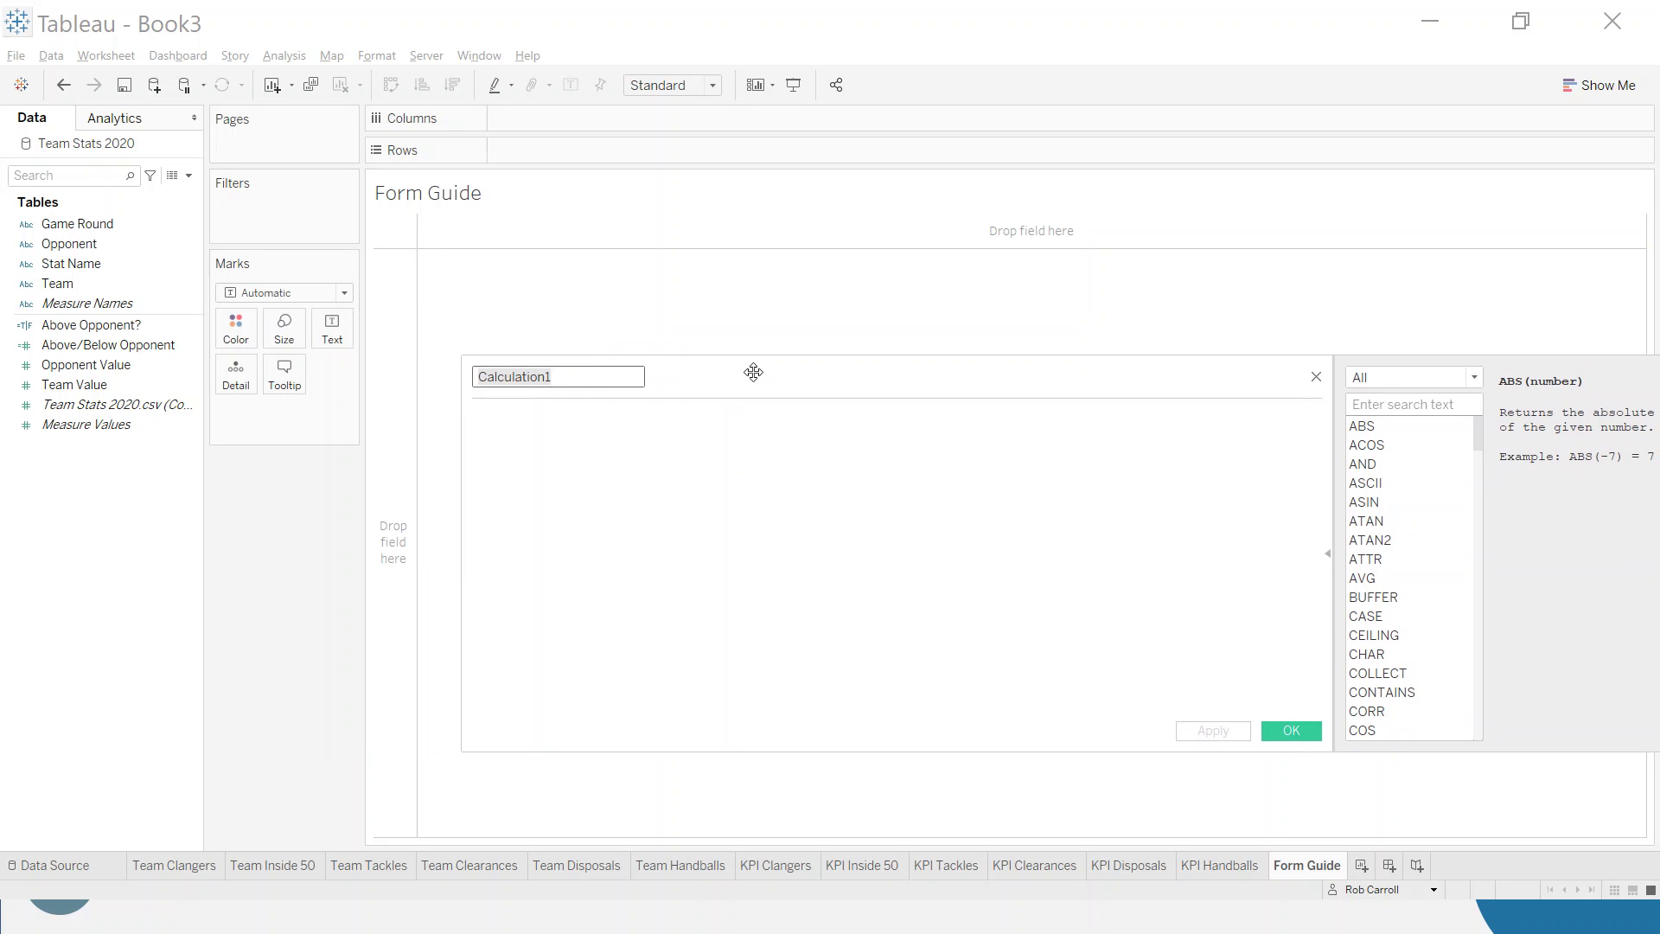
pyautogui.moveTo(753, 370); pyautogui.dragTo(675, 414)
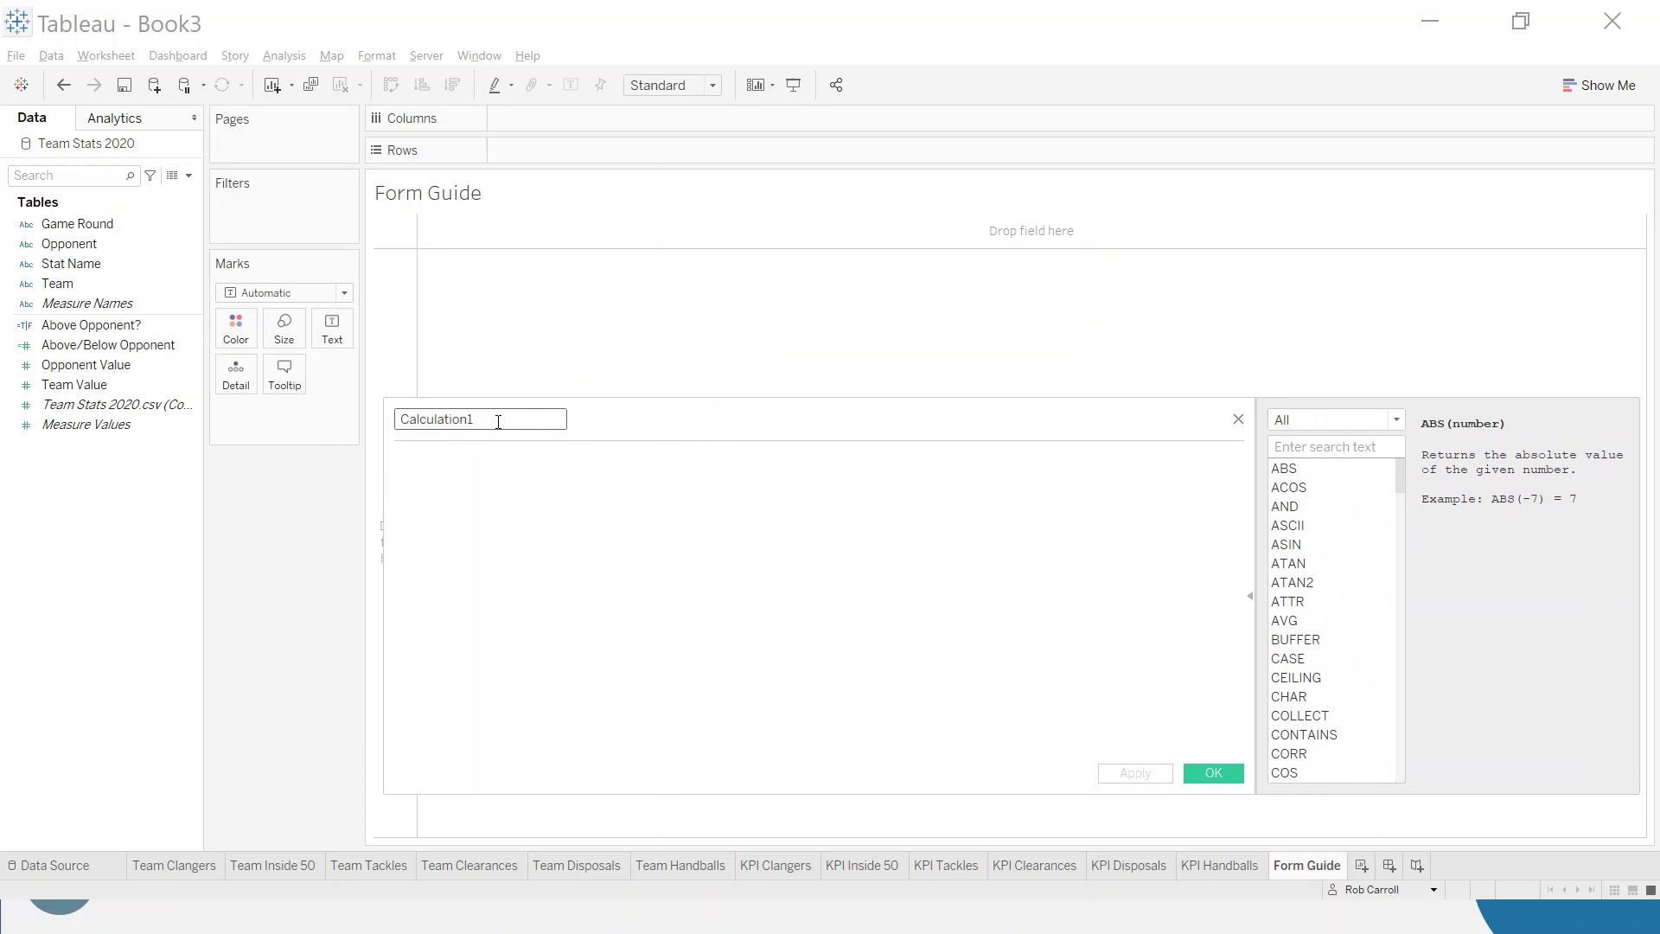
pyautogui.moveTo(501, 422); pyautogui.dragTo(384, 418)
pyautogui.write('Team Score')
pyautogui.click(438, 419)
pyautogui.write('Match Score')
# Write If [Stat Name] = "Goals" THEN Team, checking Goals' spelling in the Stat Name filter list
pyautogui.click(575, 555)
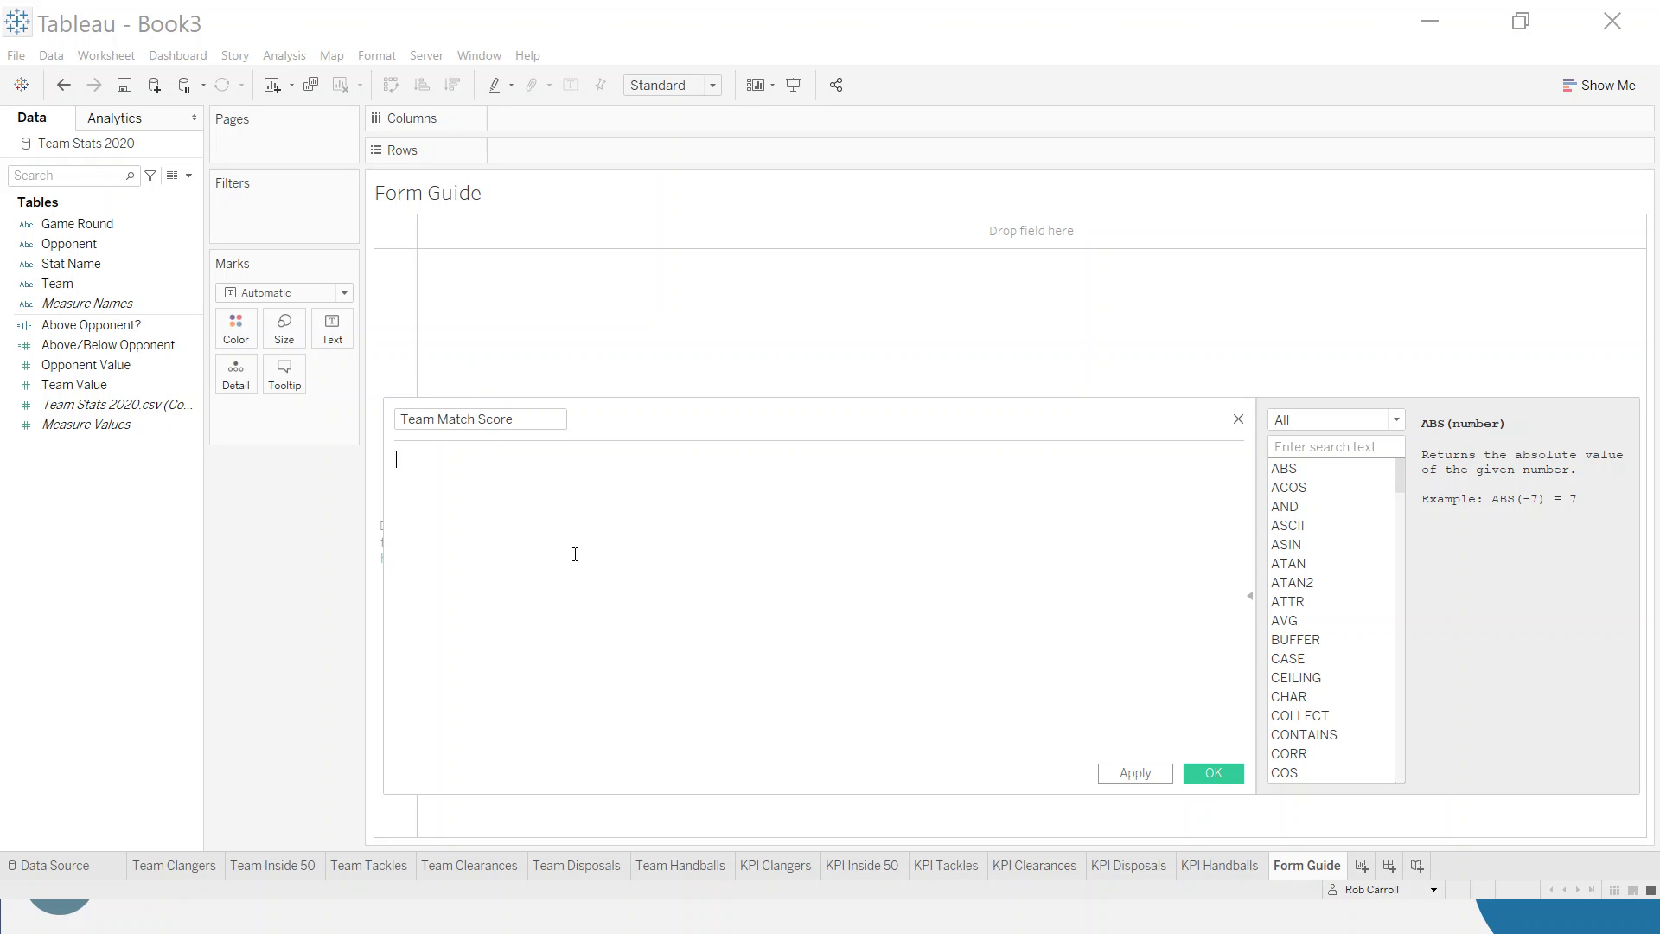
pyautogui.write('Sum')
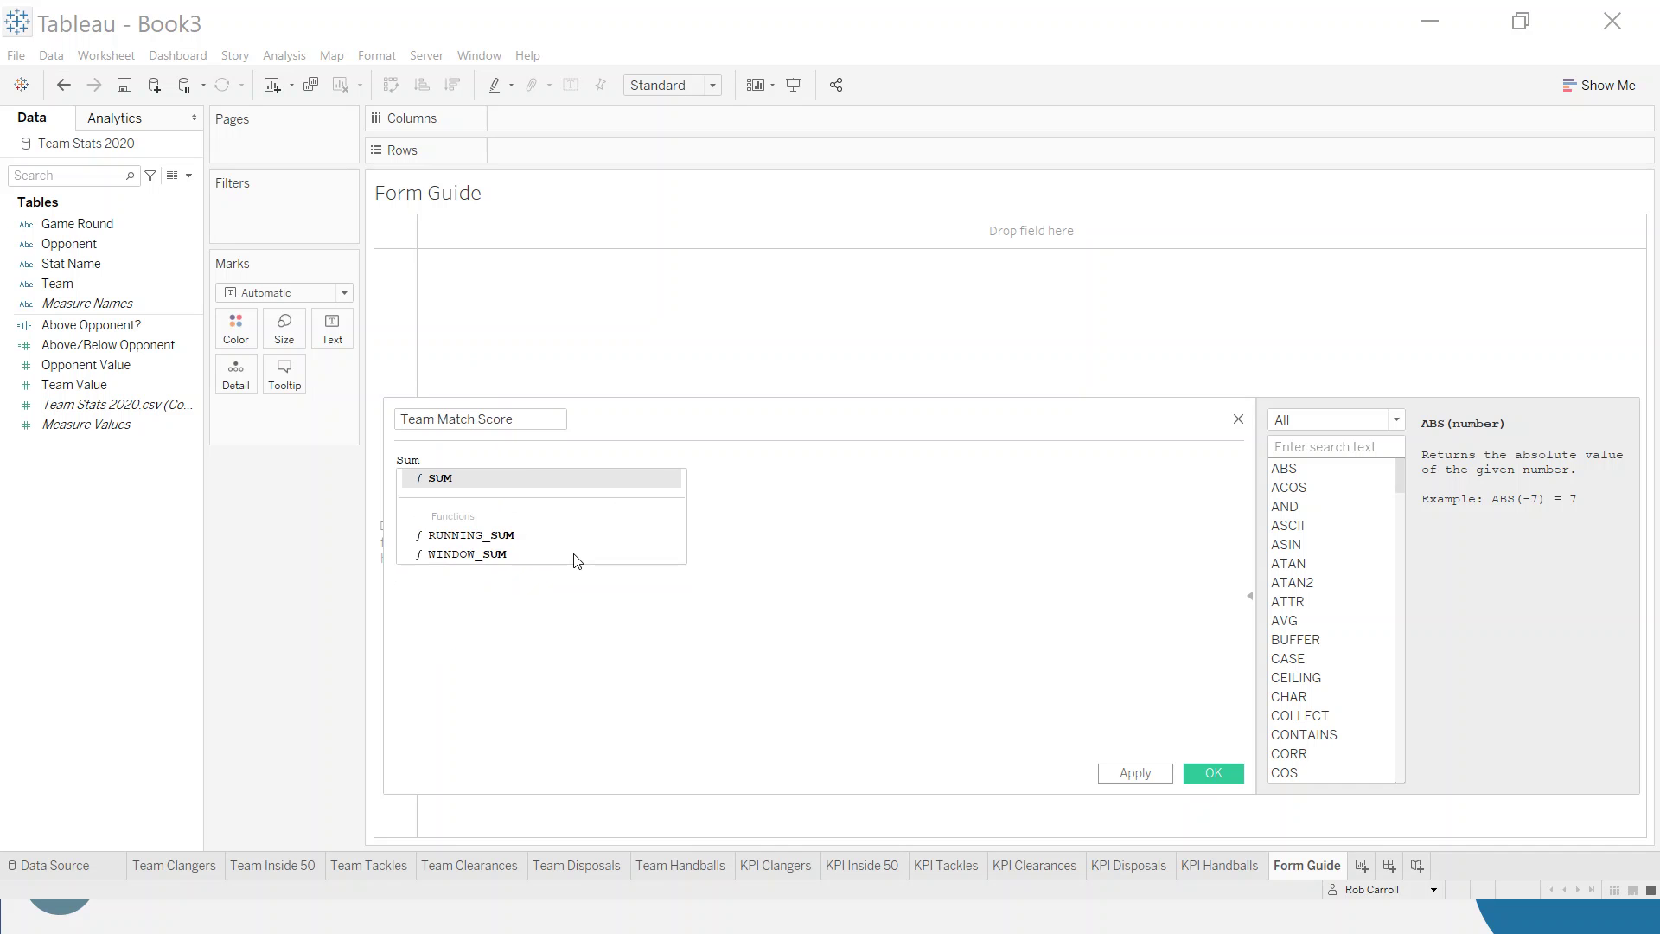
pyautogui.press('BackSpace')
pyautogui.press('BackSpace')
pyautogui.press('BackSpace')
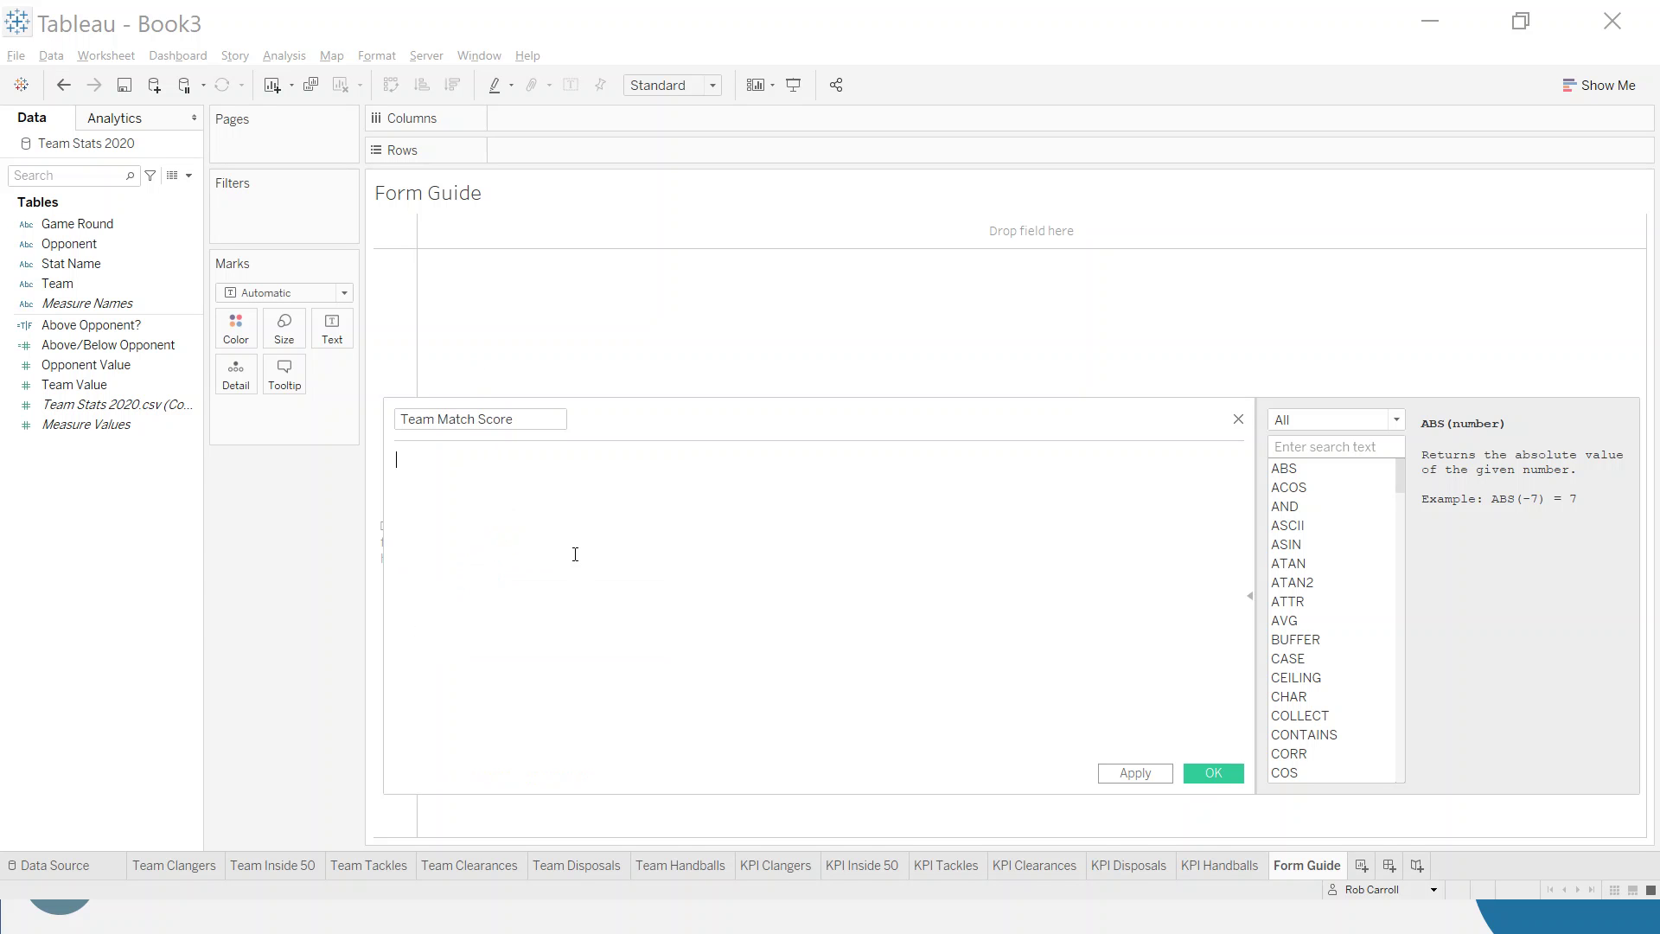
pyautogui.write('If [Stat')
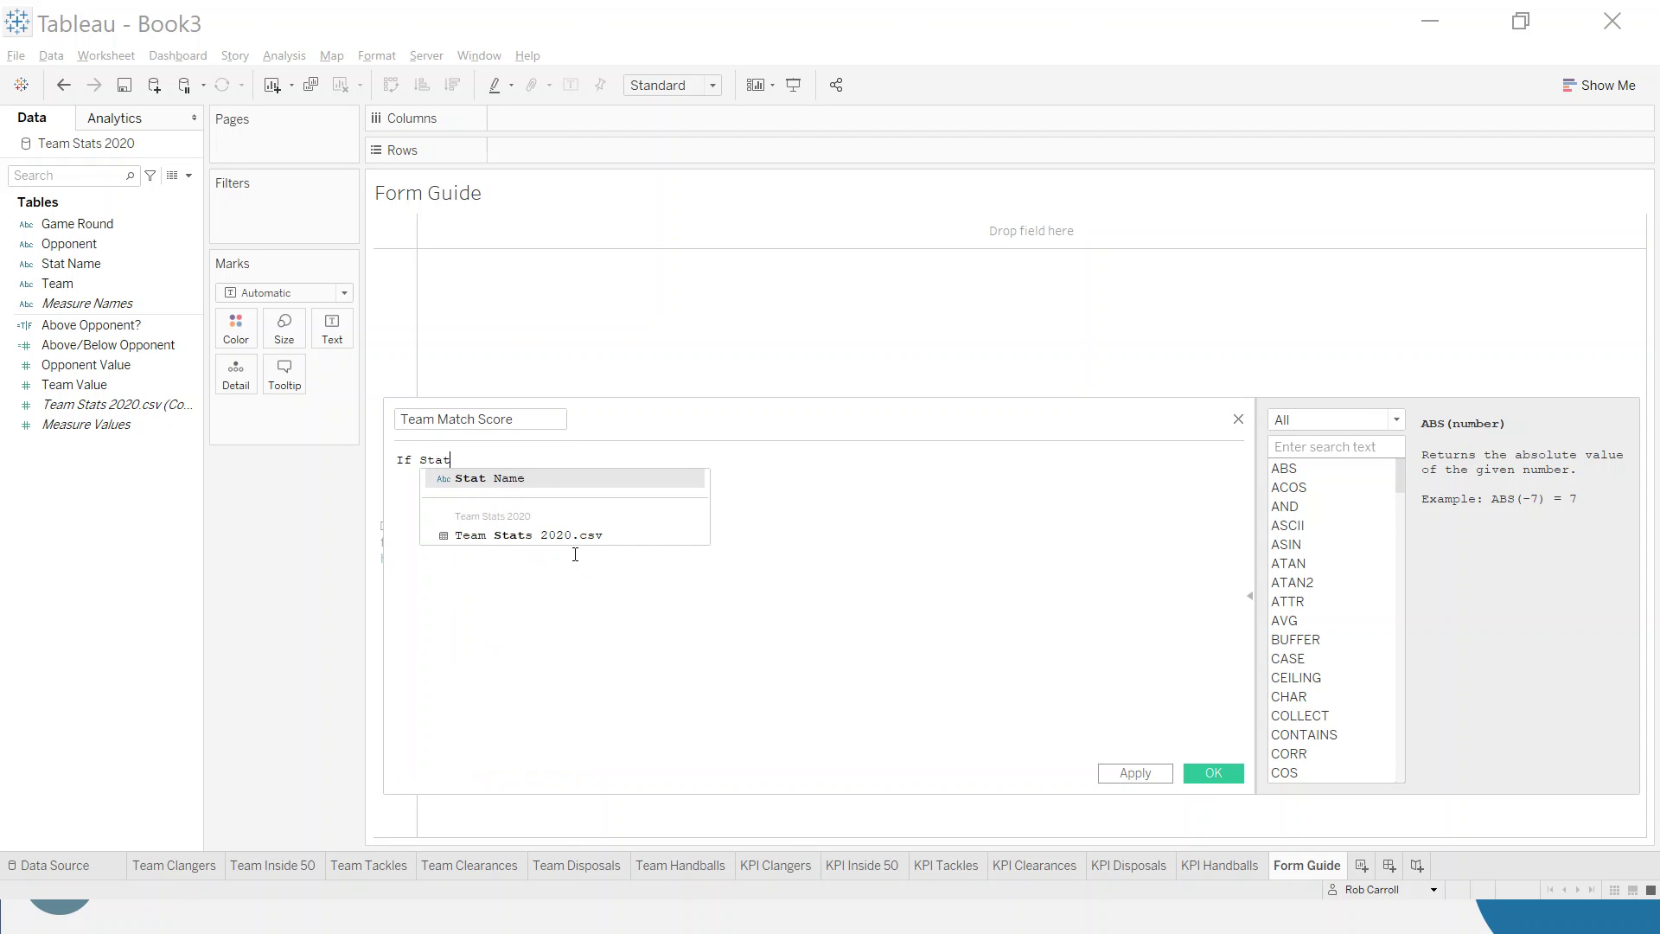
pyautogui.press('Return')
pyautogui.write('= "')
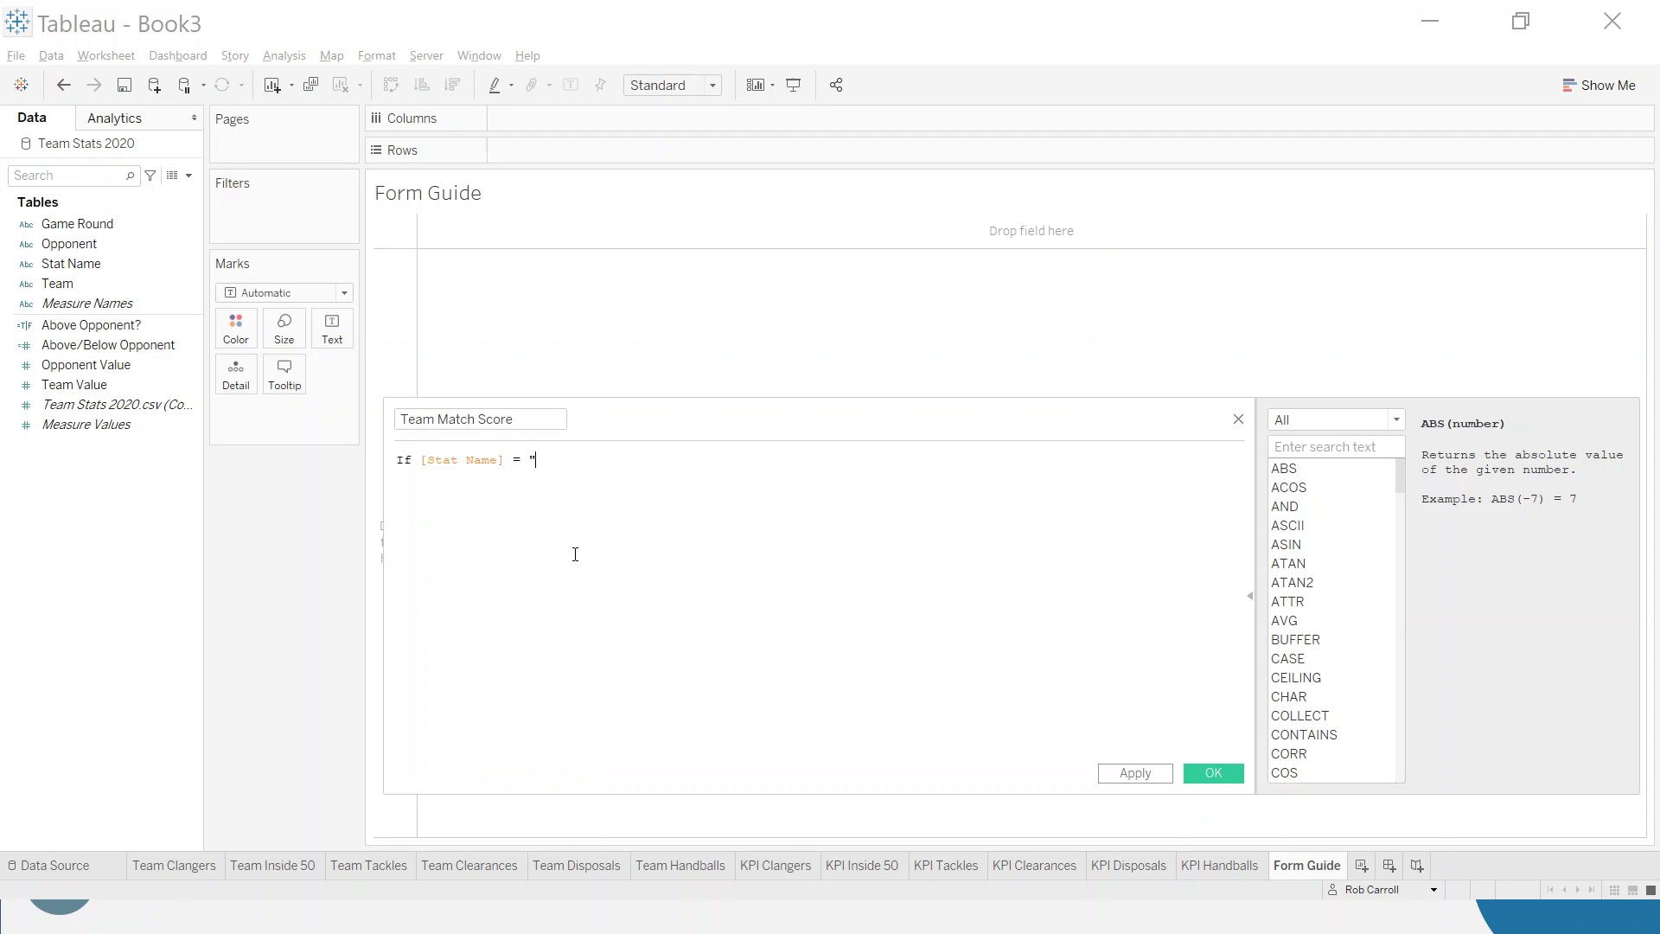
pyautogui.click(86, 268)
pyautogui.rightClick(85, 266)
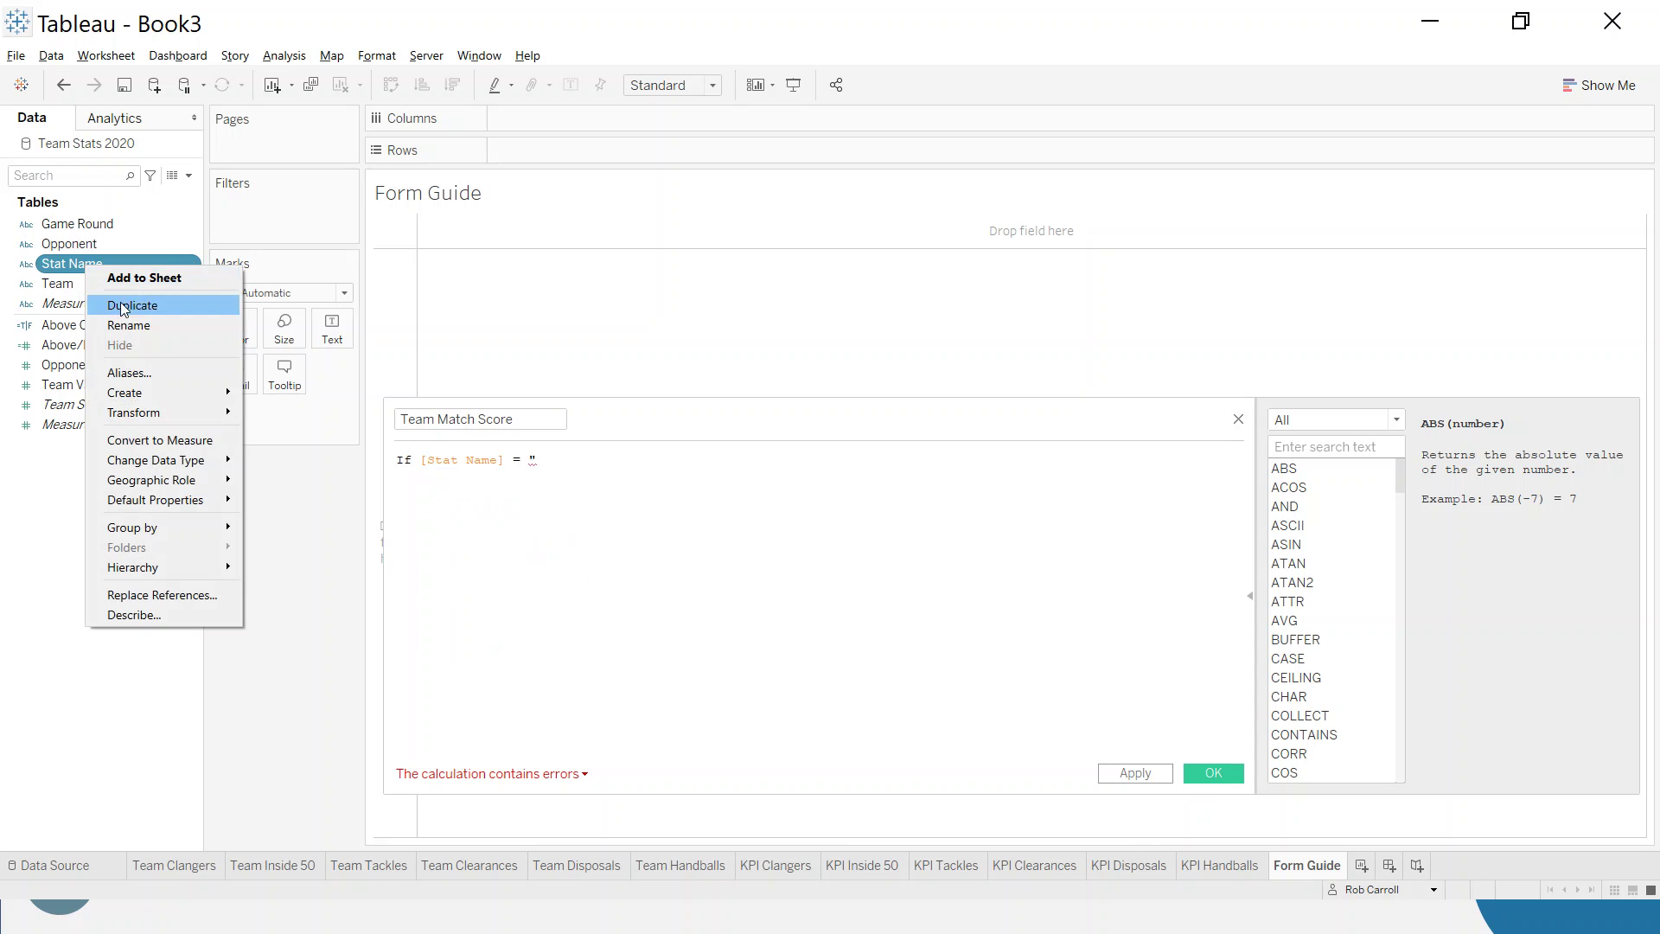
pyautogui.click(85, 261)
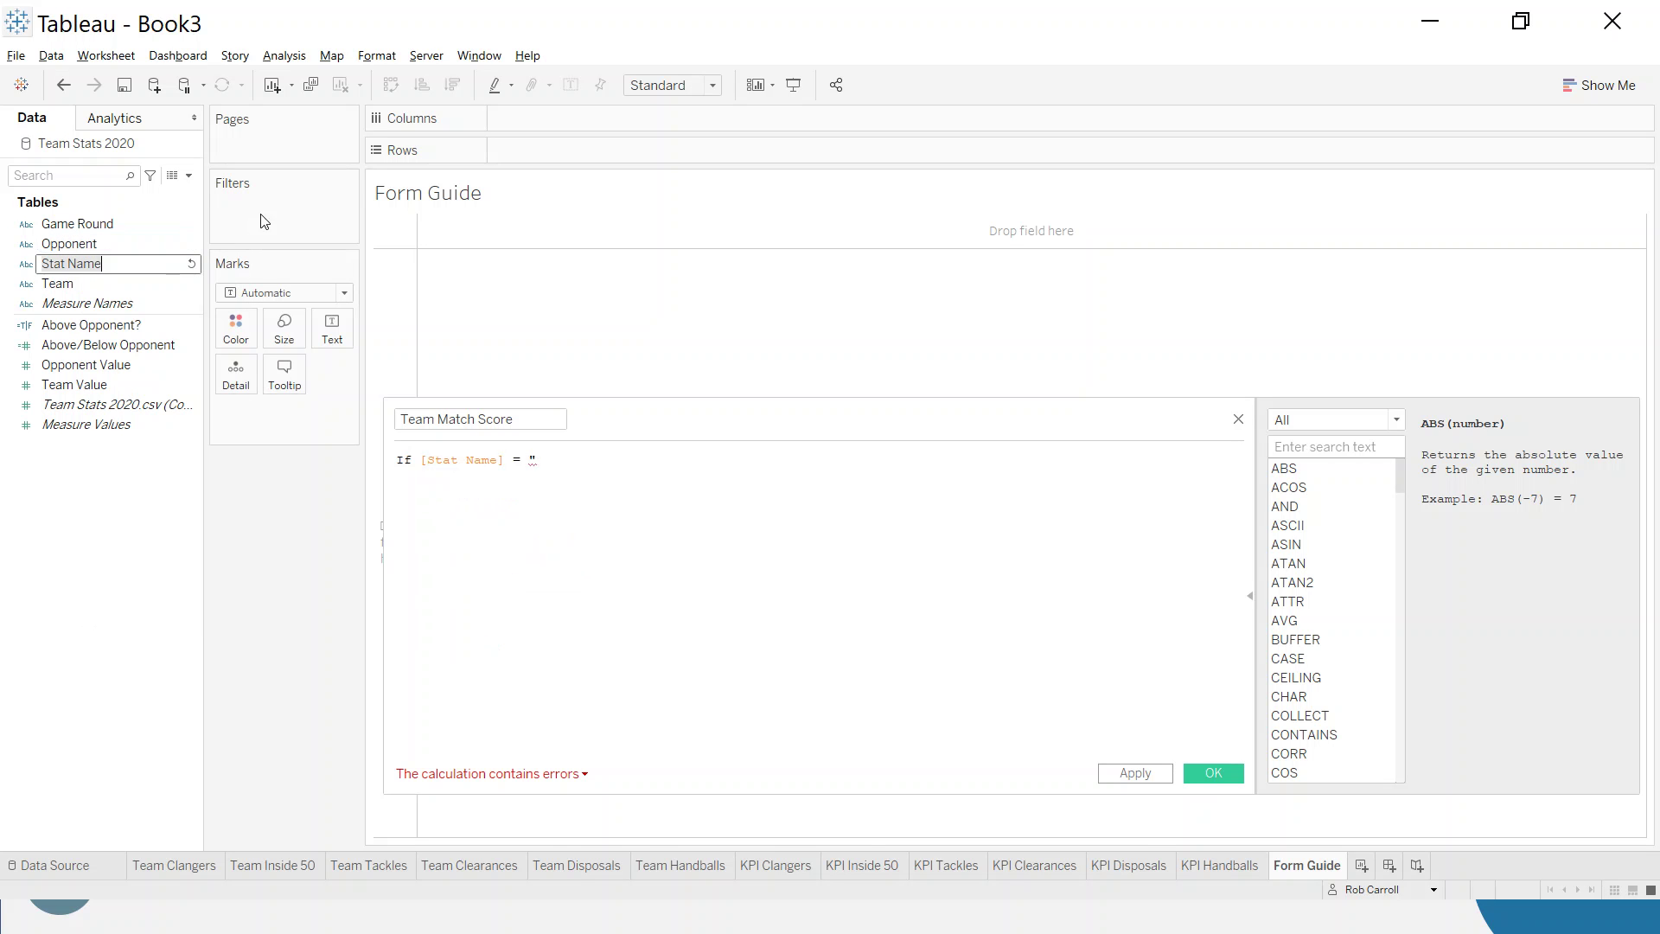
pyautogui.moveTo(98, 265); pyautogui.dragTo(295, 212)
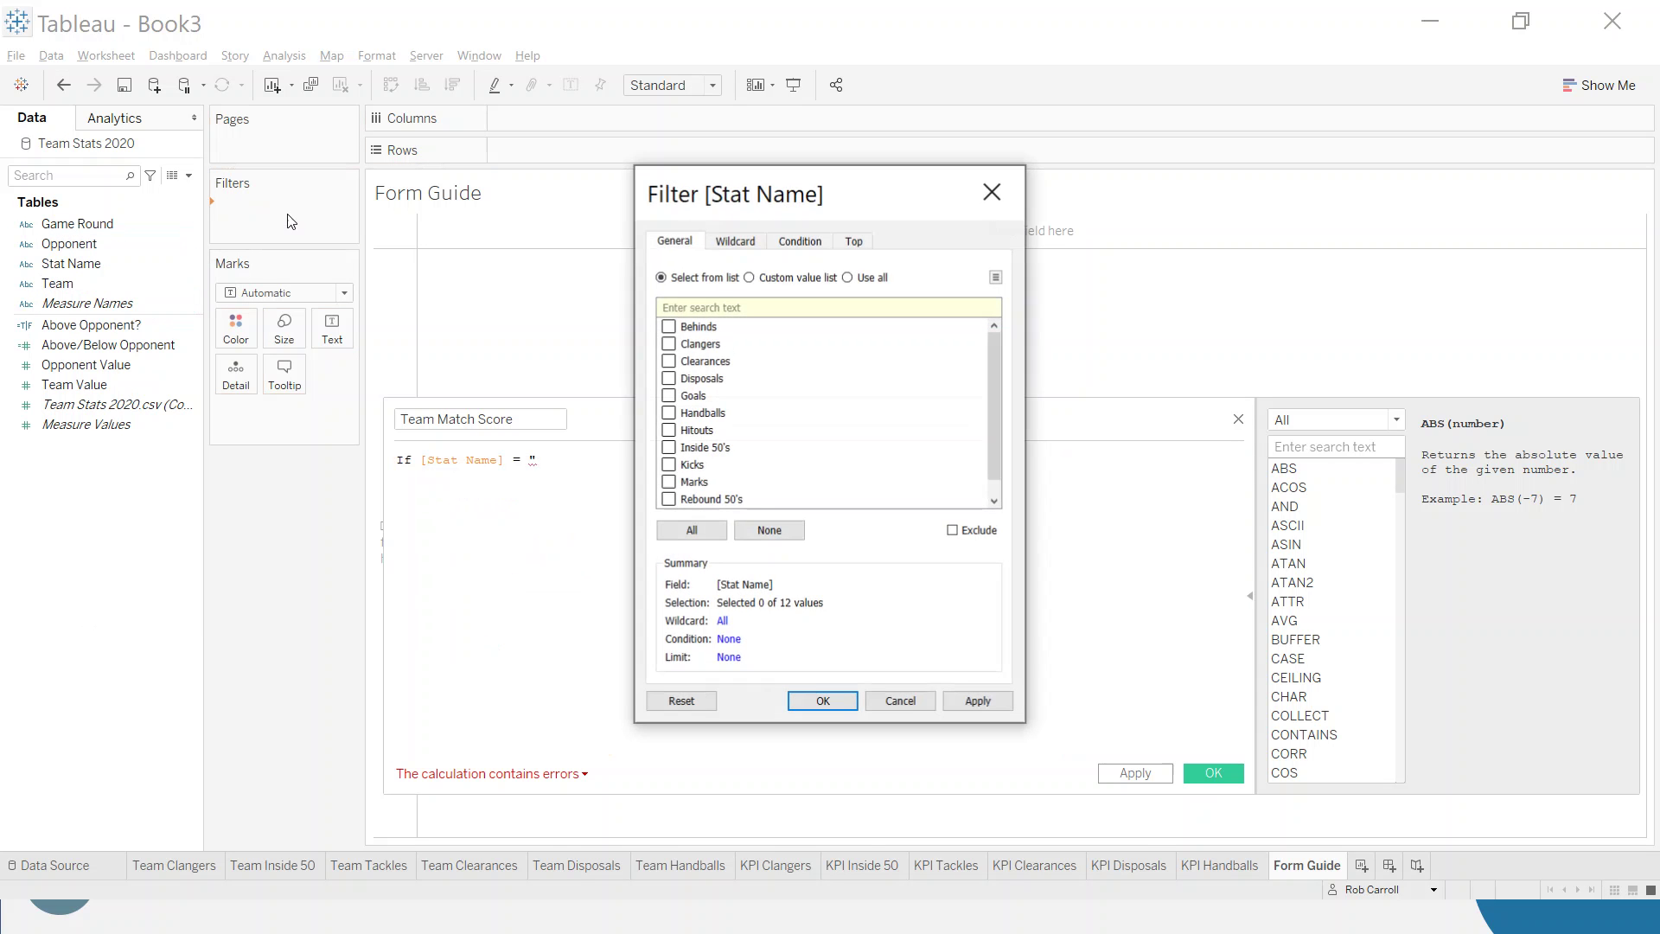
pyautogui.click(705, 400)
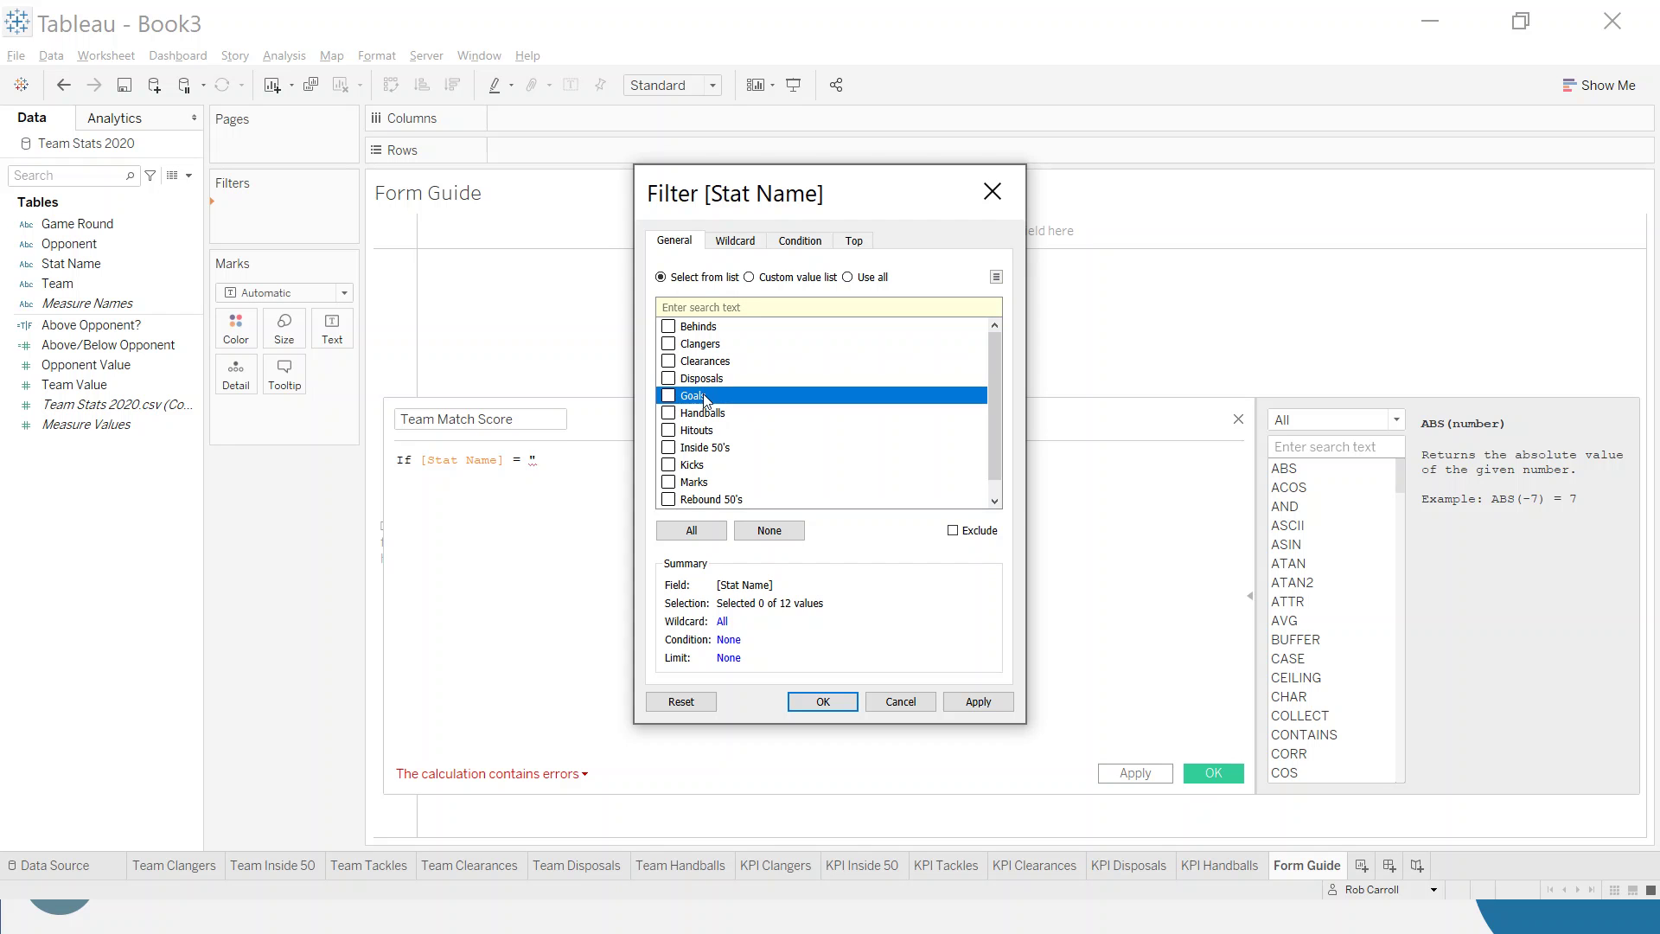
pyautogui.click(992, 192)
pyautogui.write('Goals')
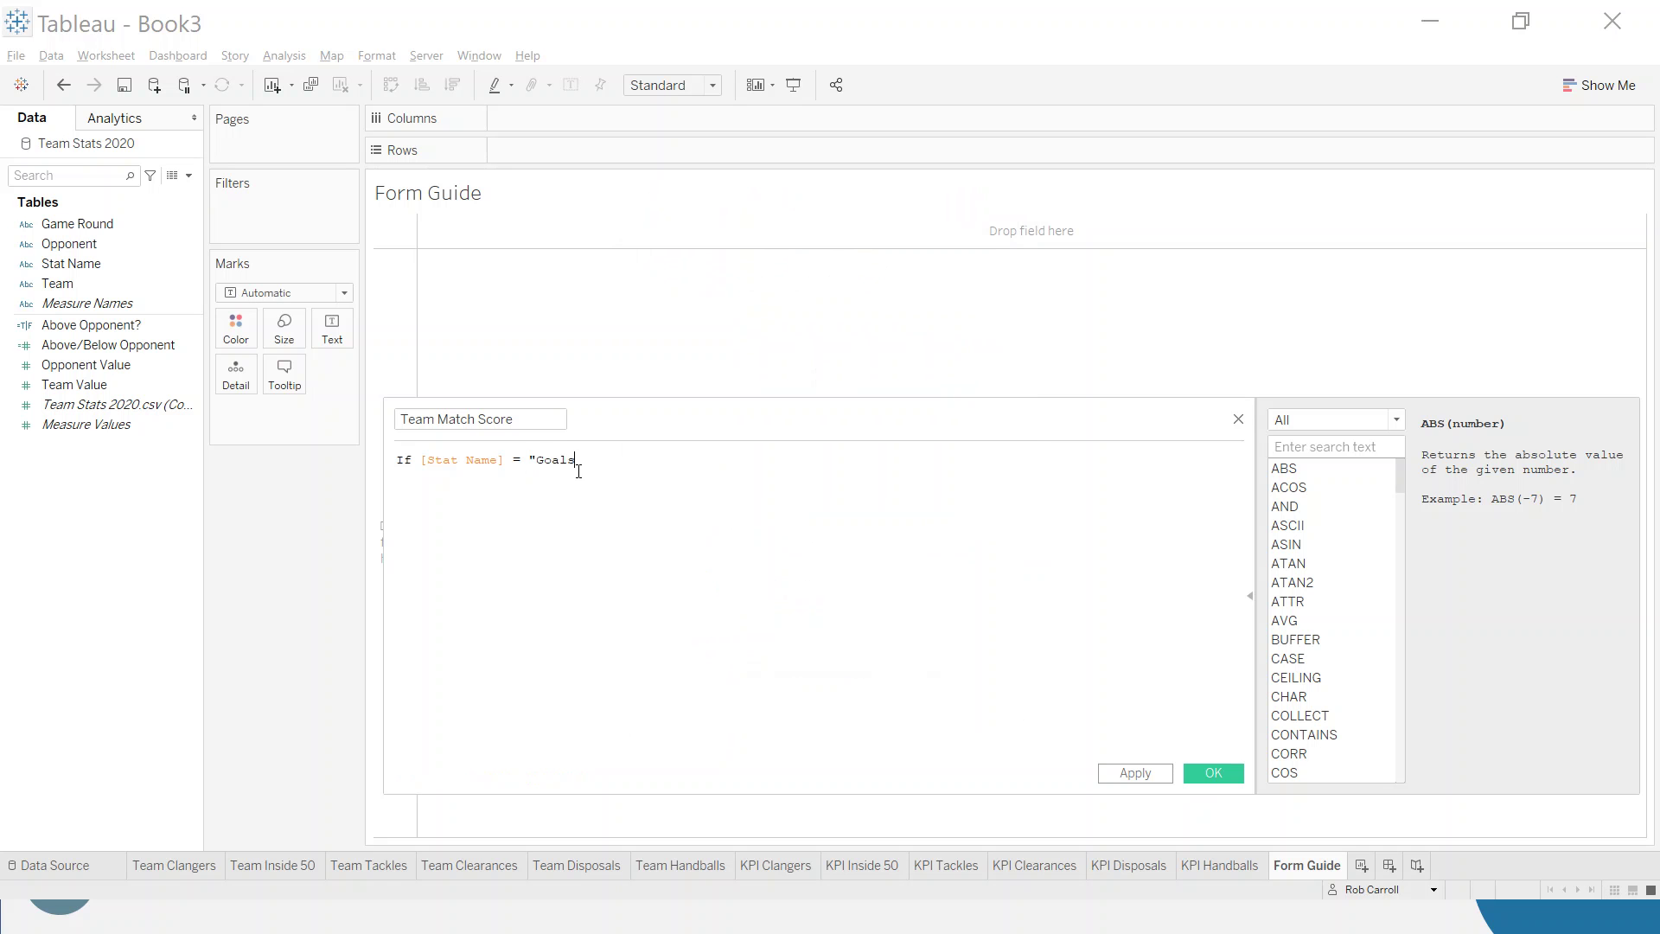
pyautogui.write('" THEN Team')
# Complete the goals line as THEN [Team Value]*6 END
pyautogui.press('Down')
pyautogui.press('Down')
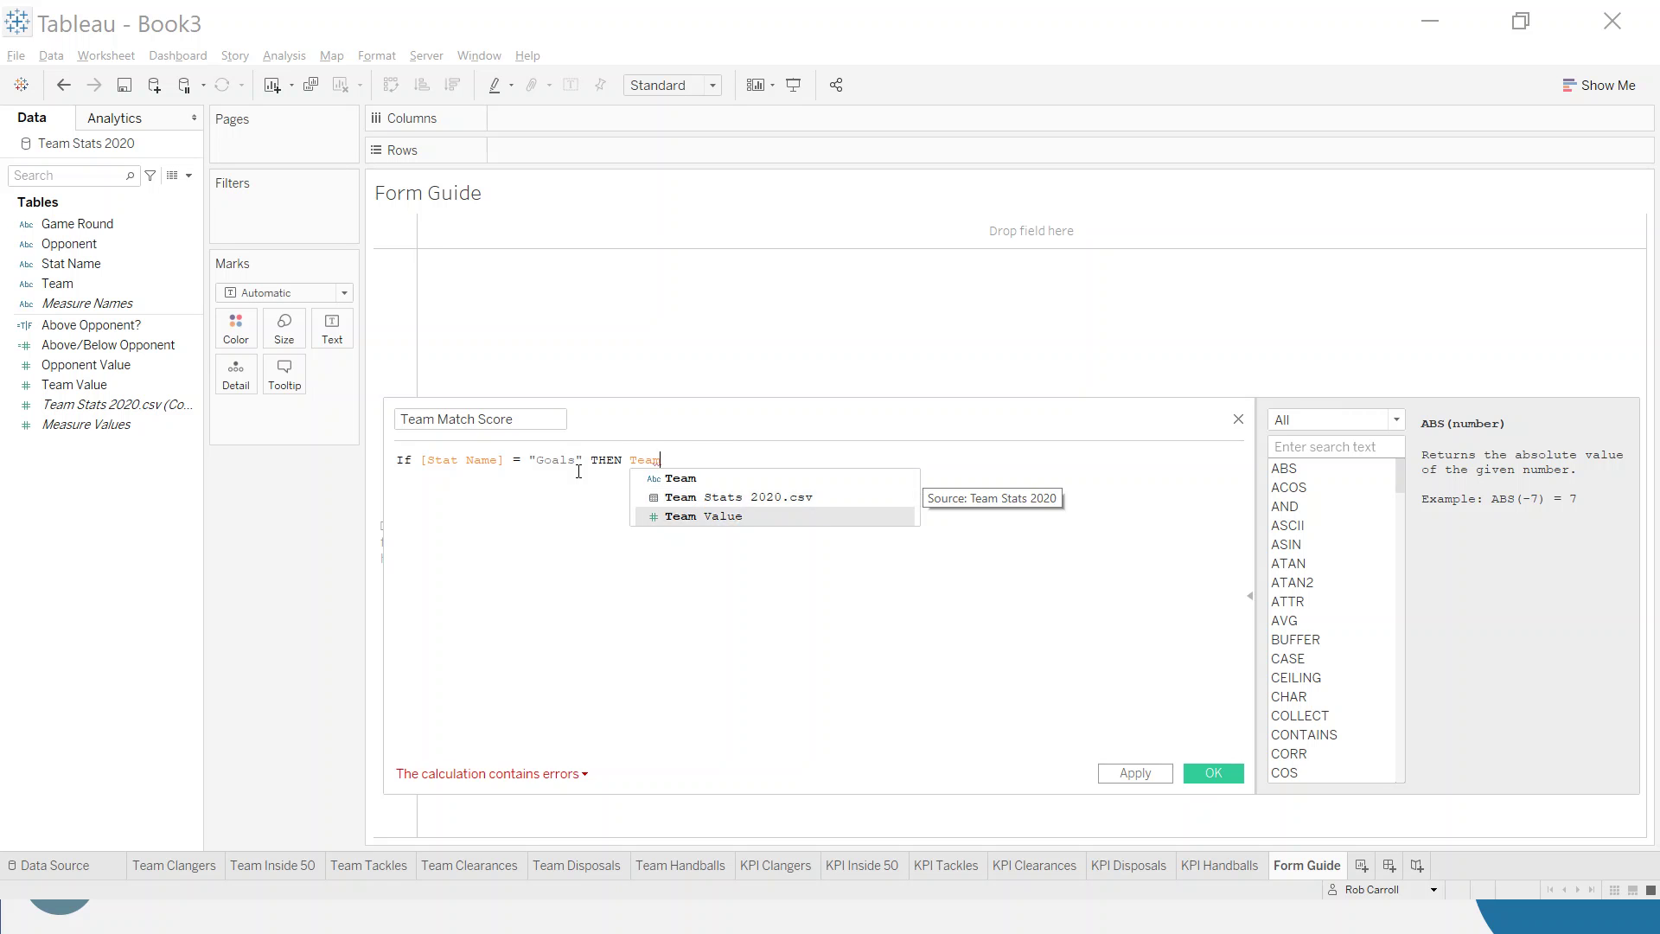
pyautogui.press('Return')
pyautogui.write('*6')
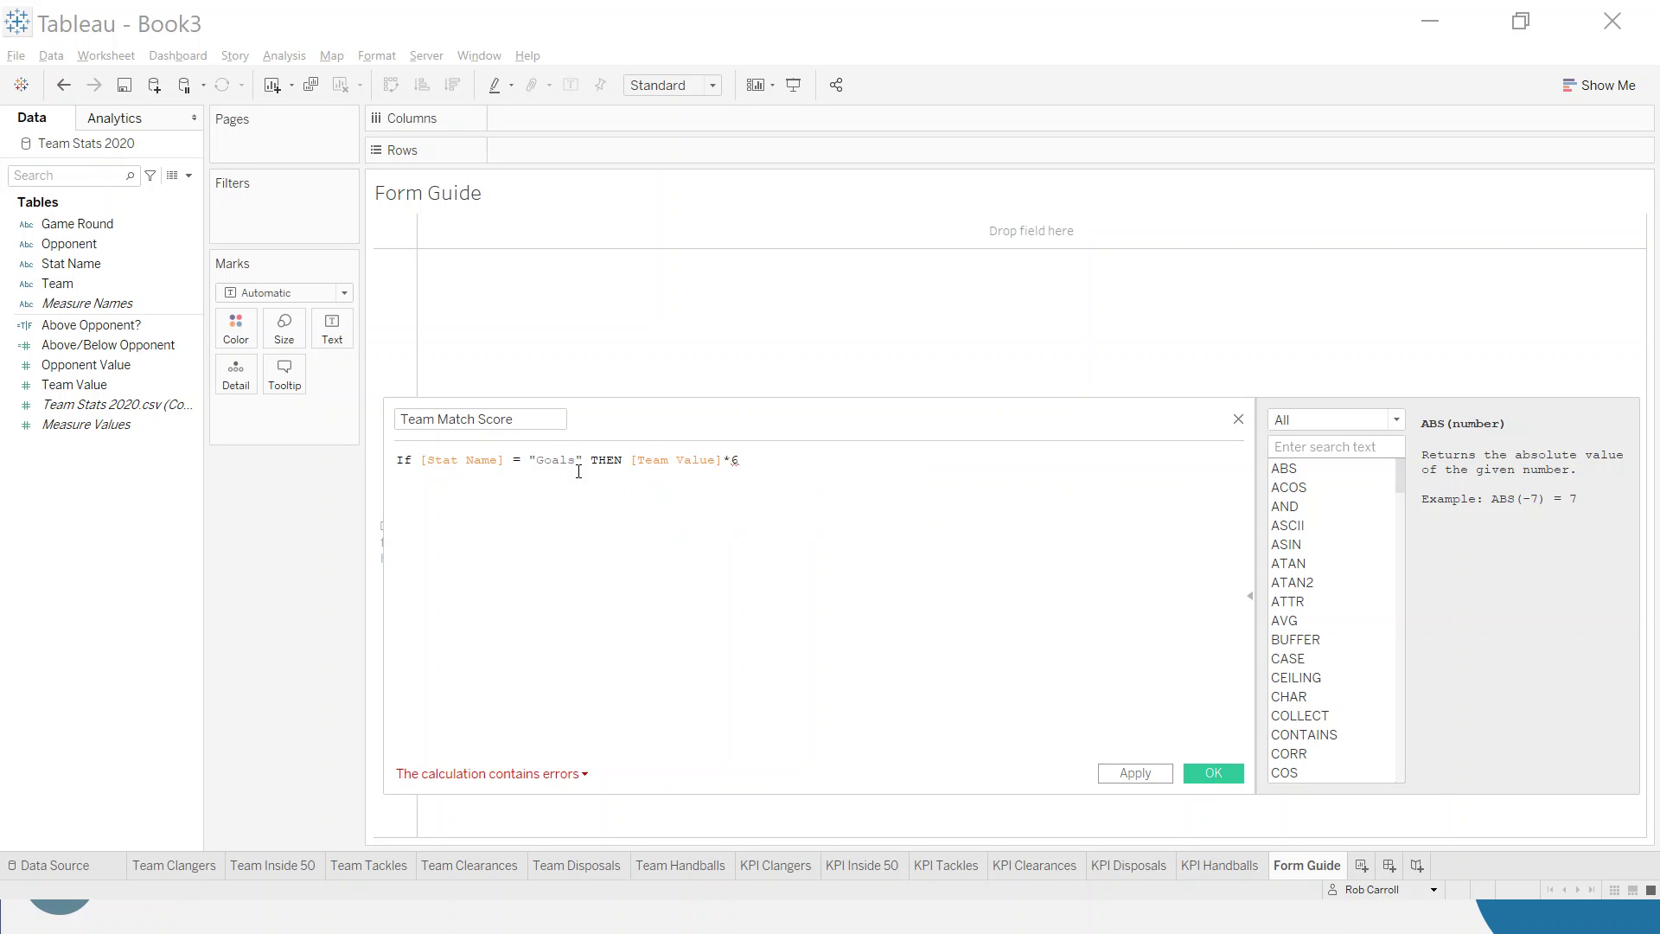
pyautogui.write(' END')
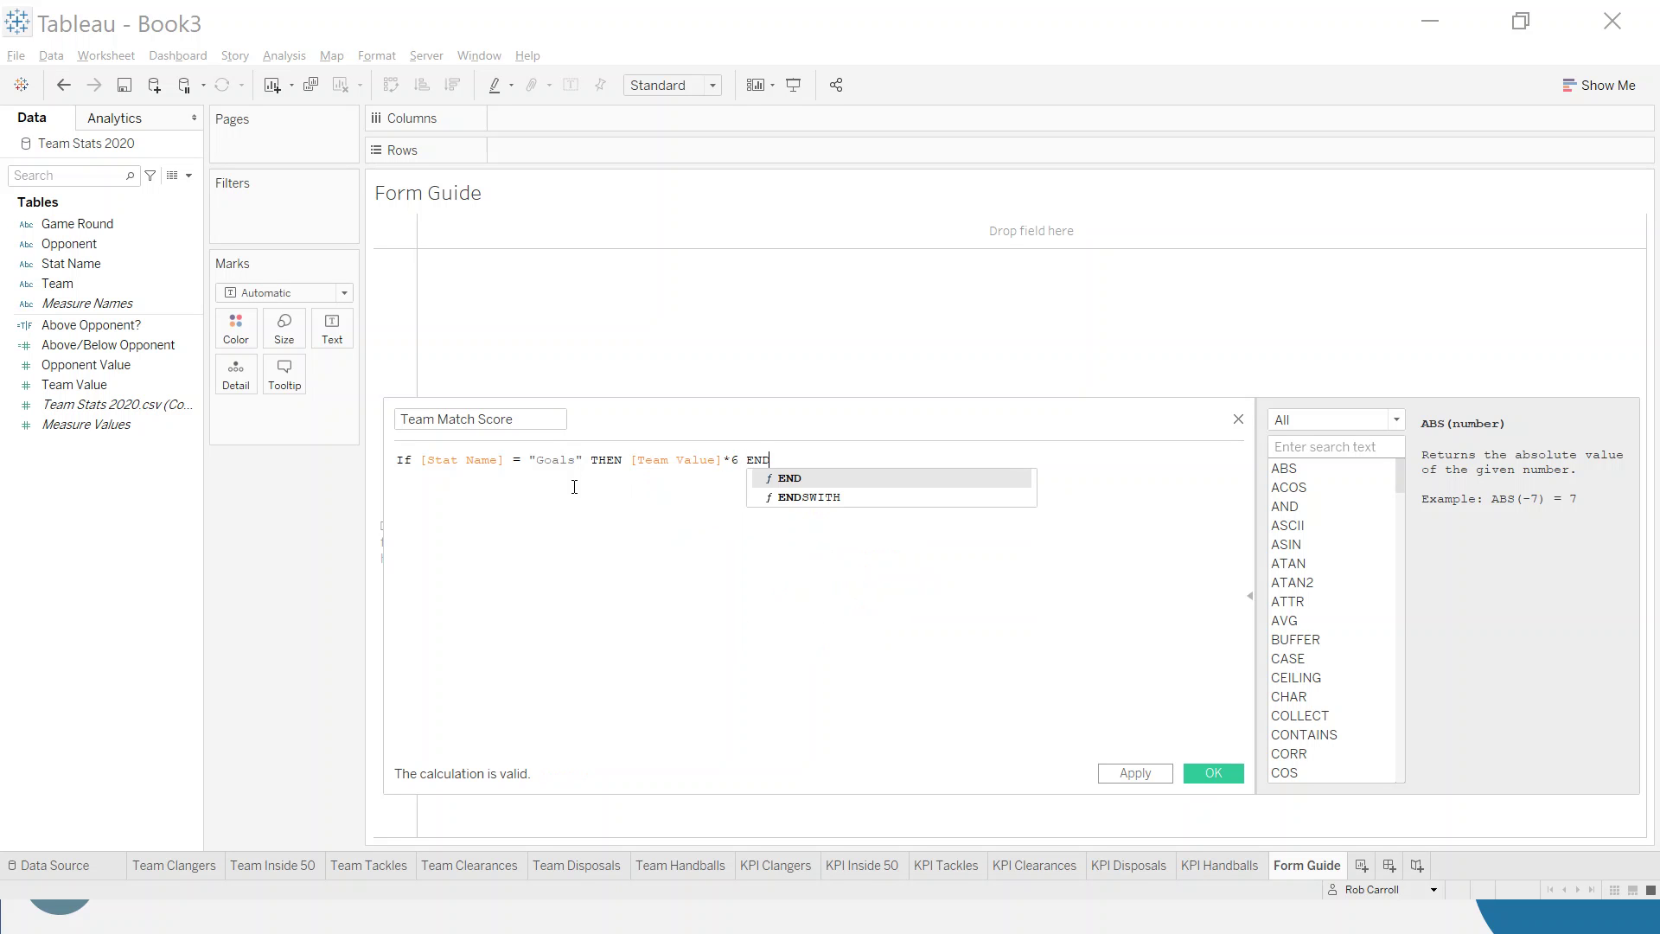
pyautogui.press('Escape')
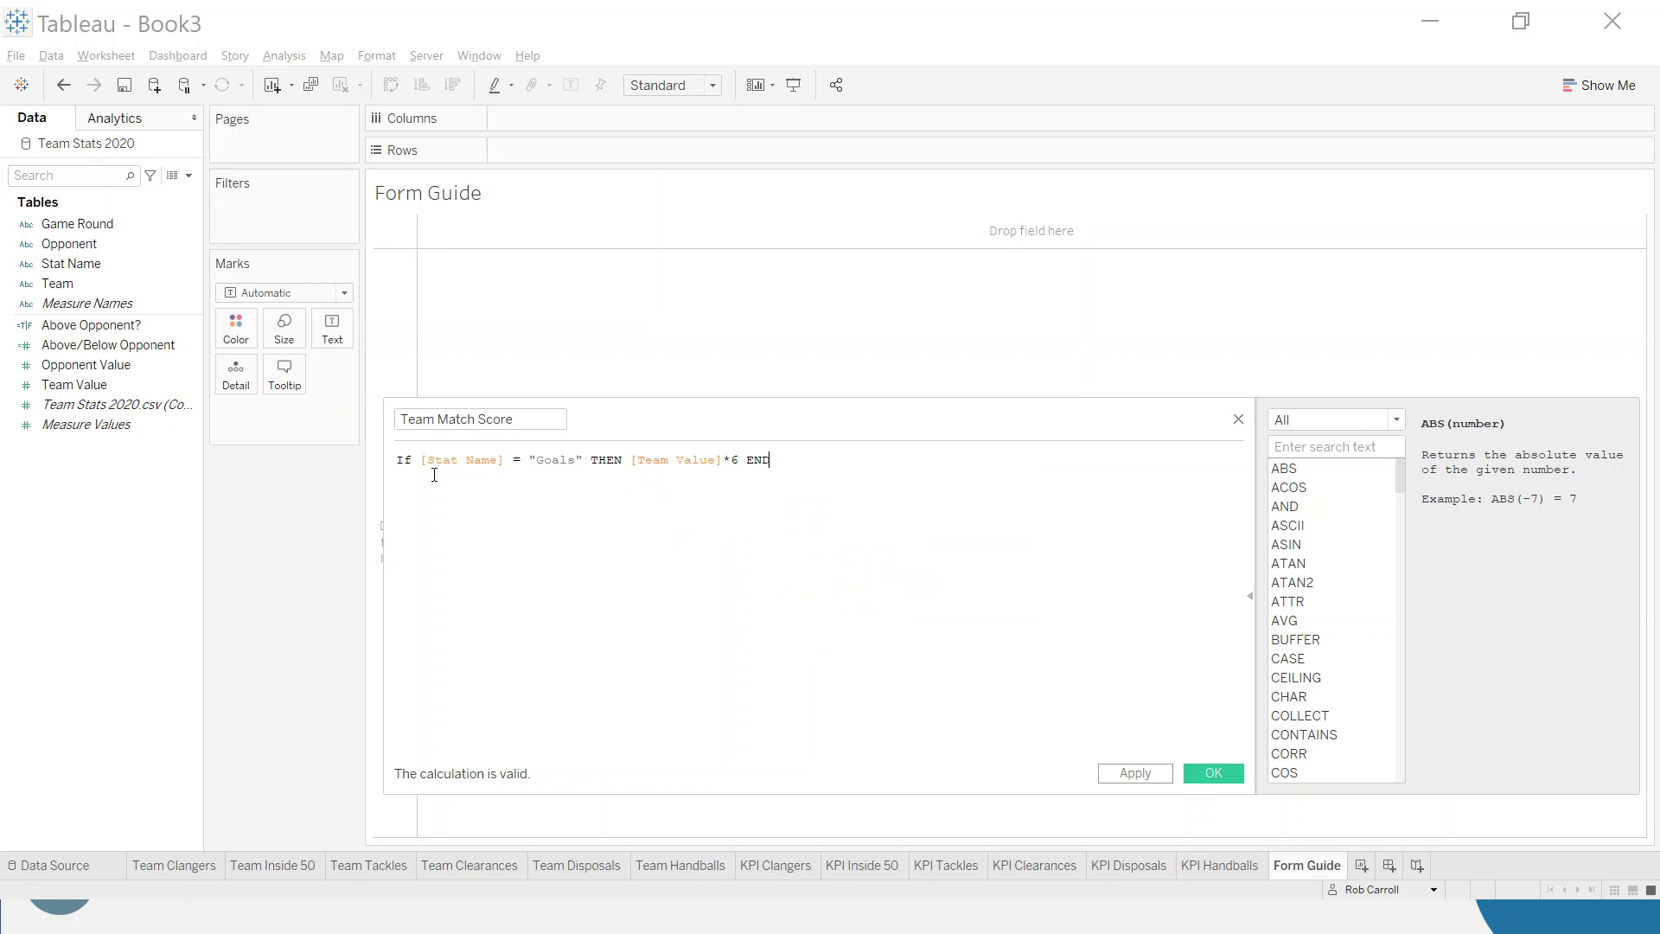
pyautogui.moveTo(421, 460); pyautogui.dragTo(583, 456)
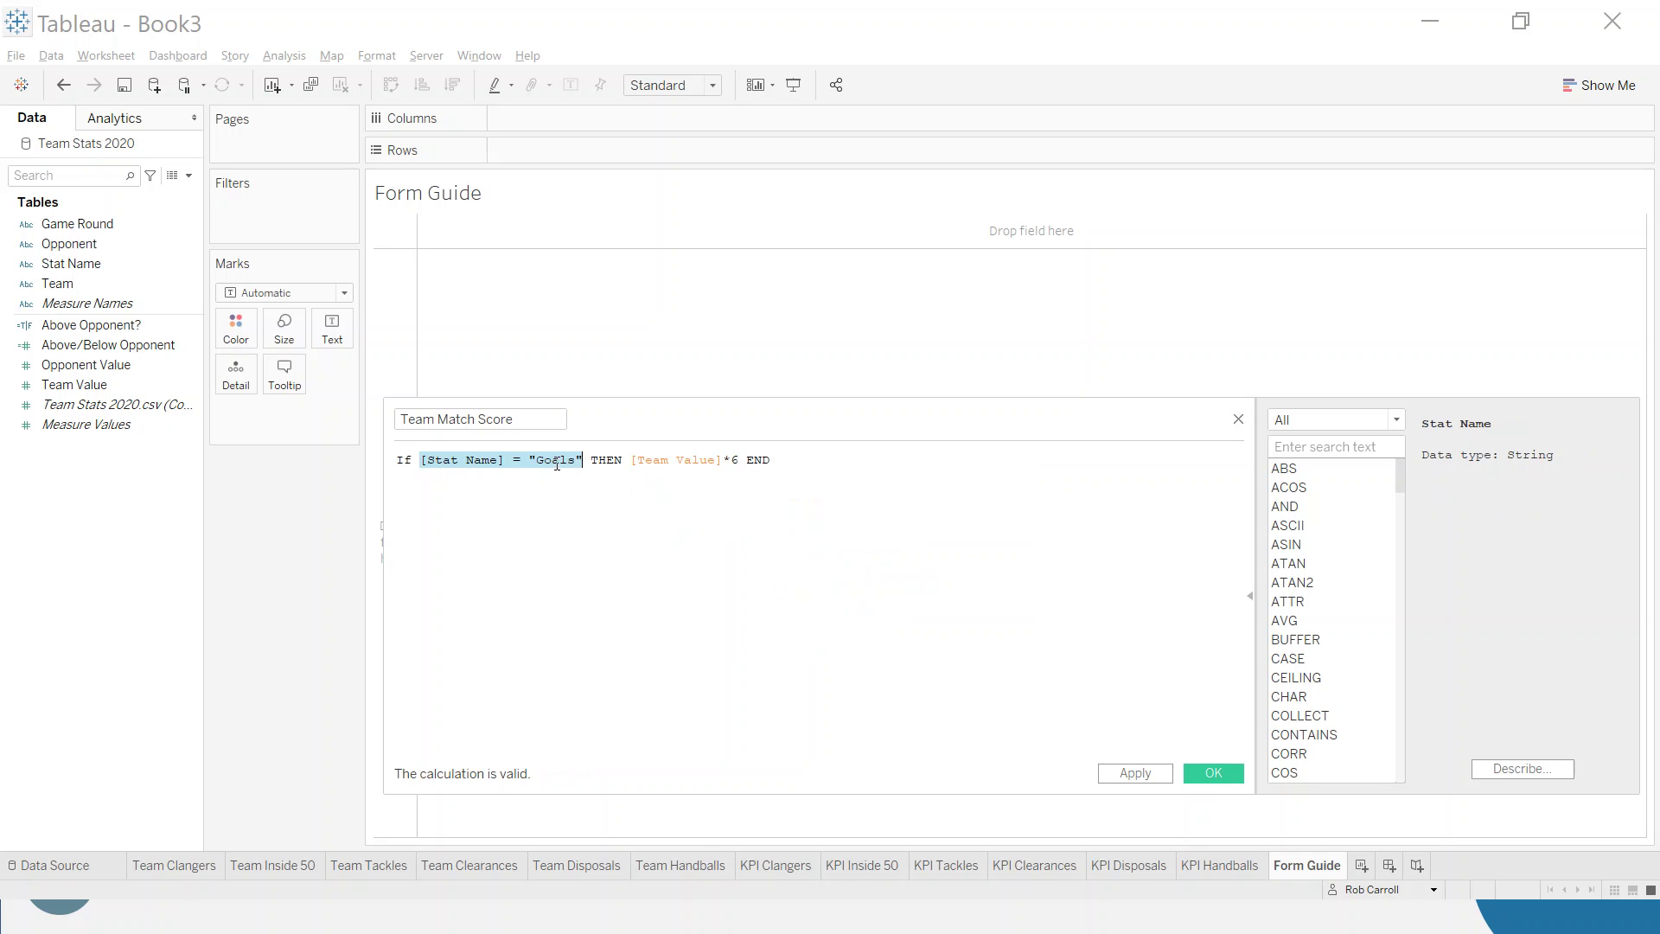
pyautogui.click(554, 460)
pyautogui.moveTo(659, 458); pyautogui.dragTo(710, 460)
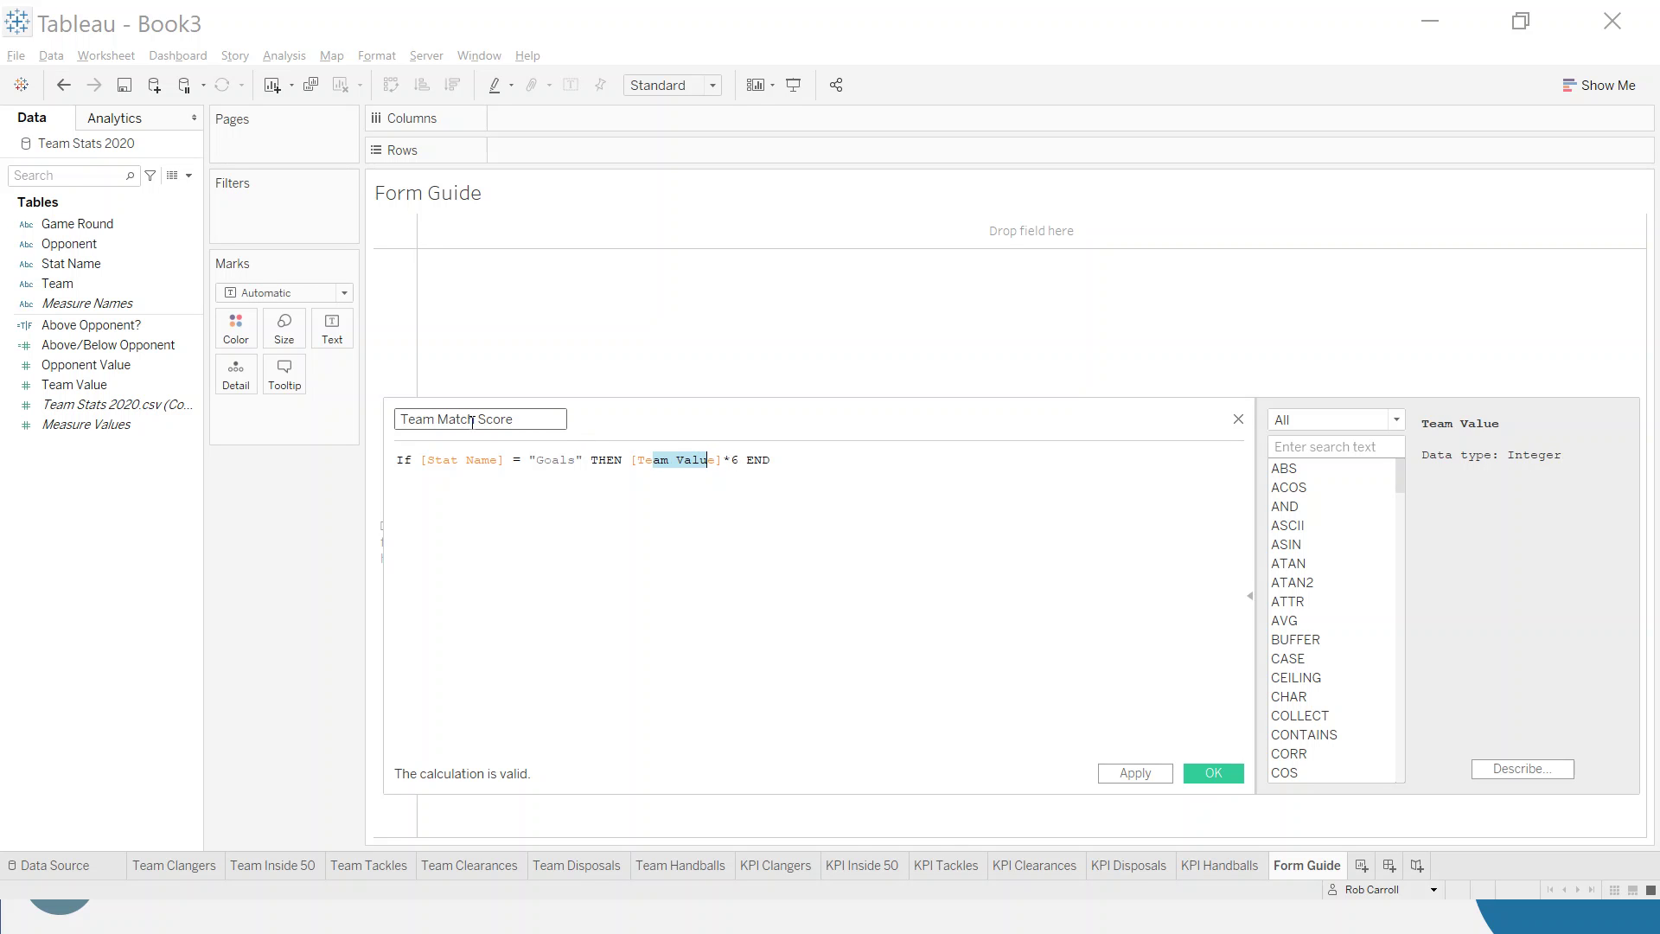
pyautogui.click(863, 462)
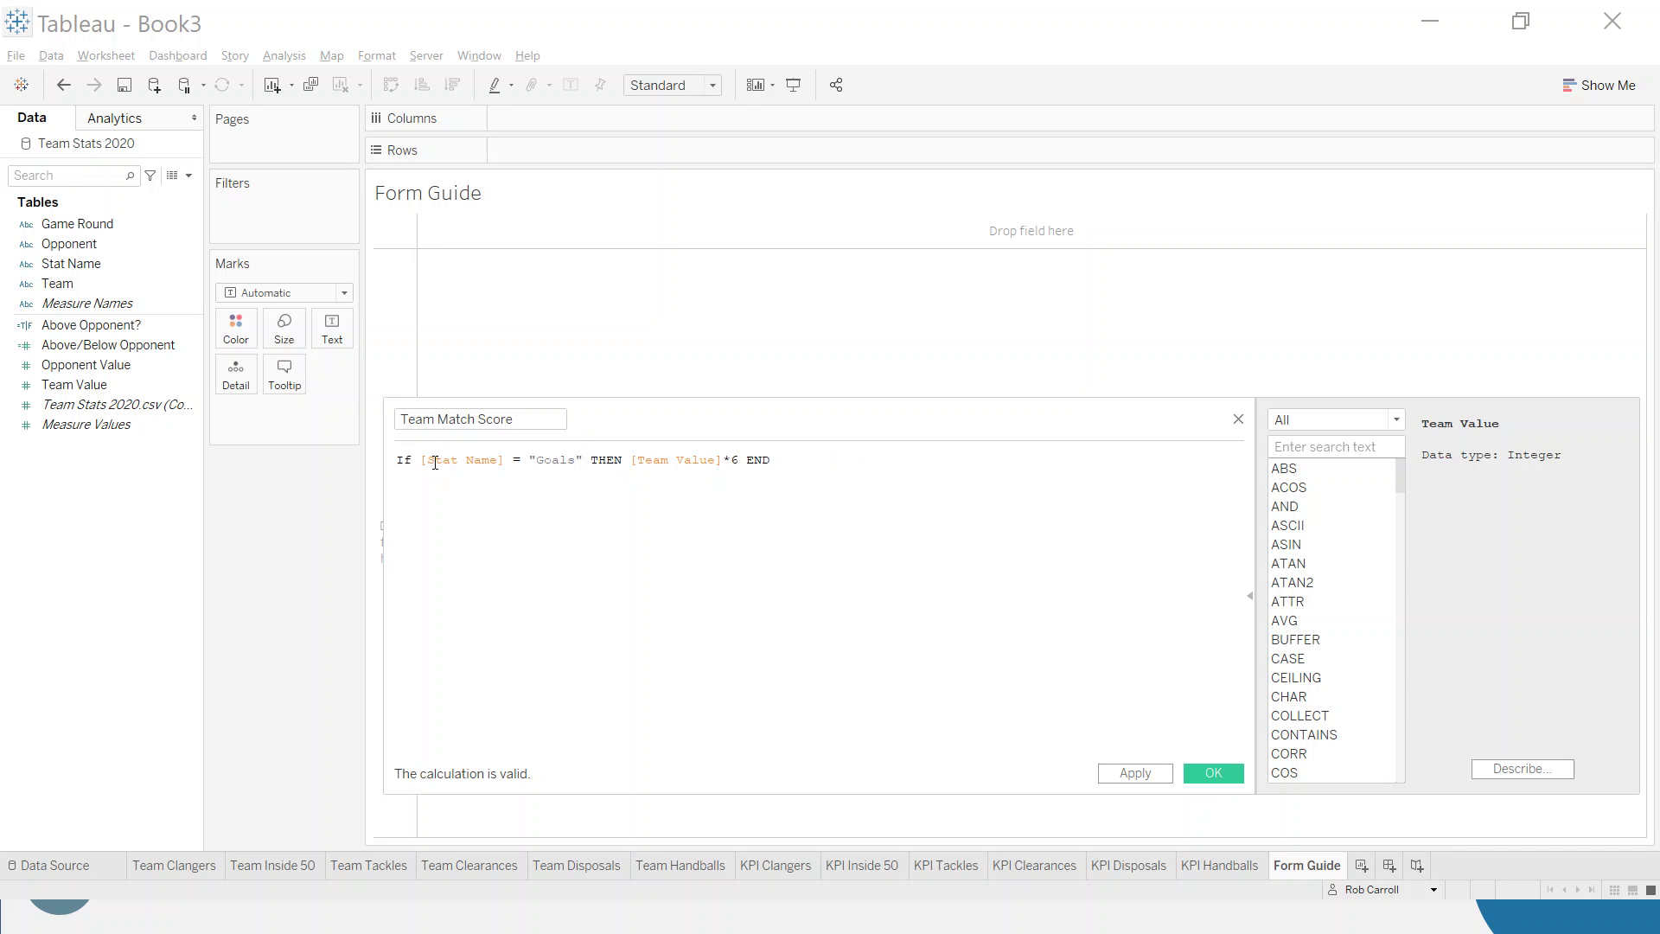
# Add a + line and paste a copy of the goals line without the *6 multiplier
pyautogui.press('Return')
pyautogui.write('+')
pyautogui.press('Return')
pyautogui.moveTo(770, 460); pyautogui.dragTo(374, 471)
pyautogui.hotkey('ctrl', 'c')
pyautogui.click(451, 525)
pyautogui.hotkey('ctrl', 'v')
pyautogui.click(736, 525)
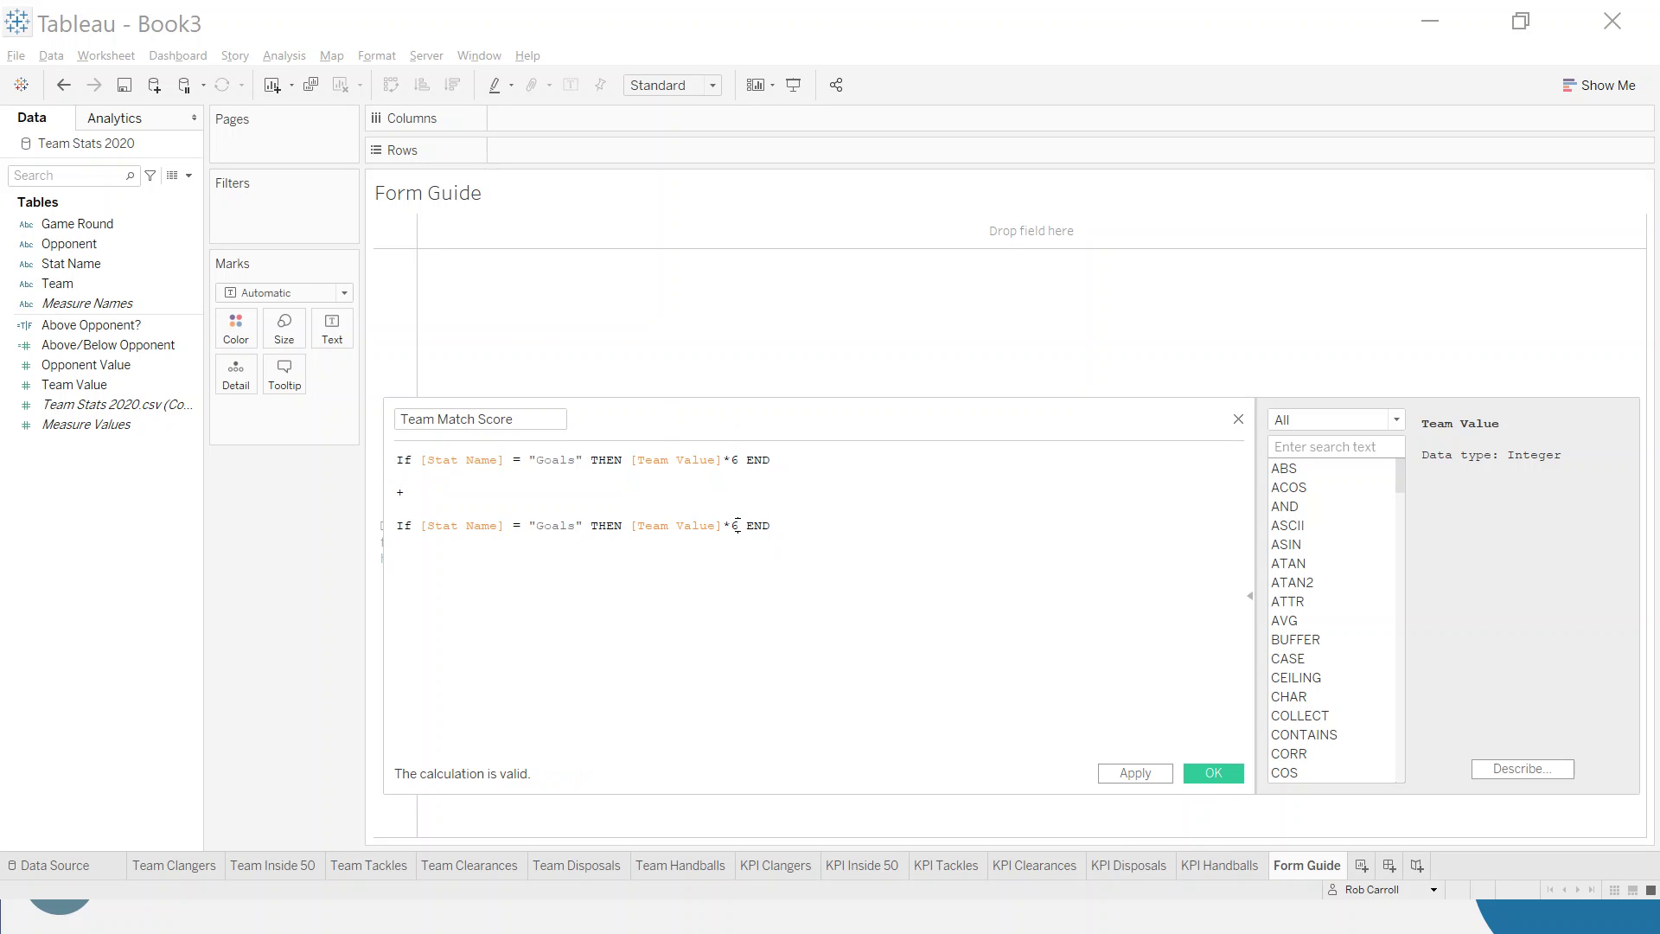
pyautogui.press('BackSpace')
pyautogui.press('Delete')
pyautogui.write('6')
pyautogui.press('BackSpace')
pyautogui.press('BackSpace')
# Change the copied condition from Goals to Behinds and save the Team Match Score field
pyautogui.doubleClick(537, 524)
pyautogui.write('Behinds')
pyautogui.moveTo(427, 459); pyautogui.dragTo(745, 460)
pyautogui.moveTo(450, 526); pyautogui.dragTo(723, 526)
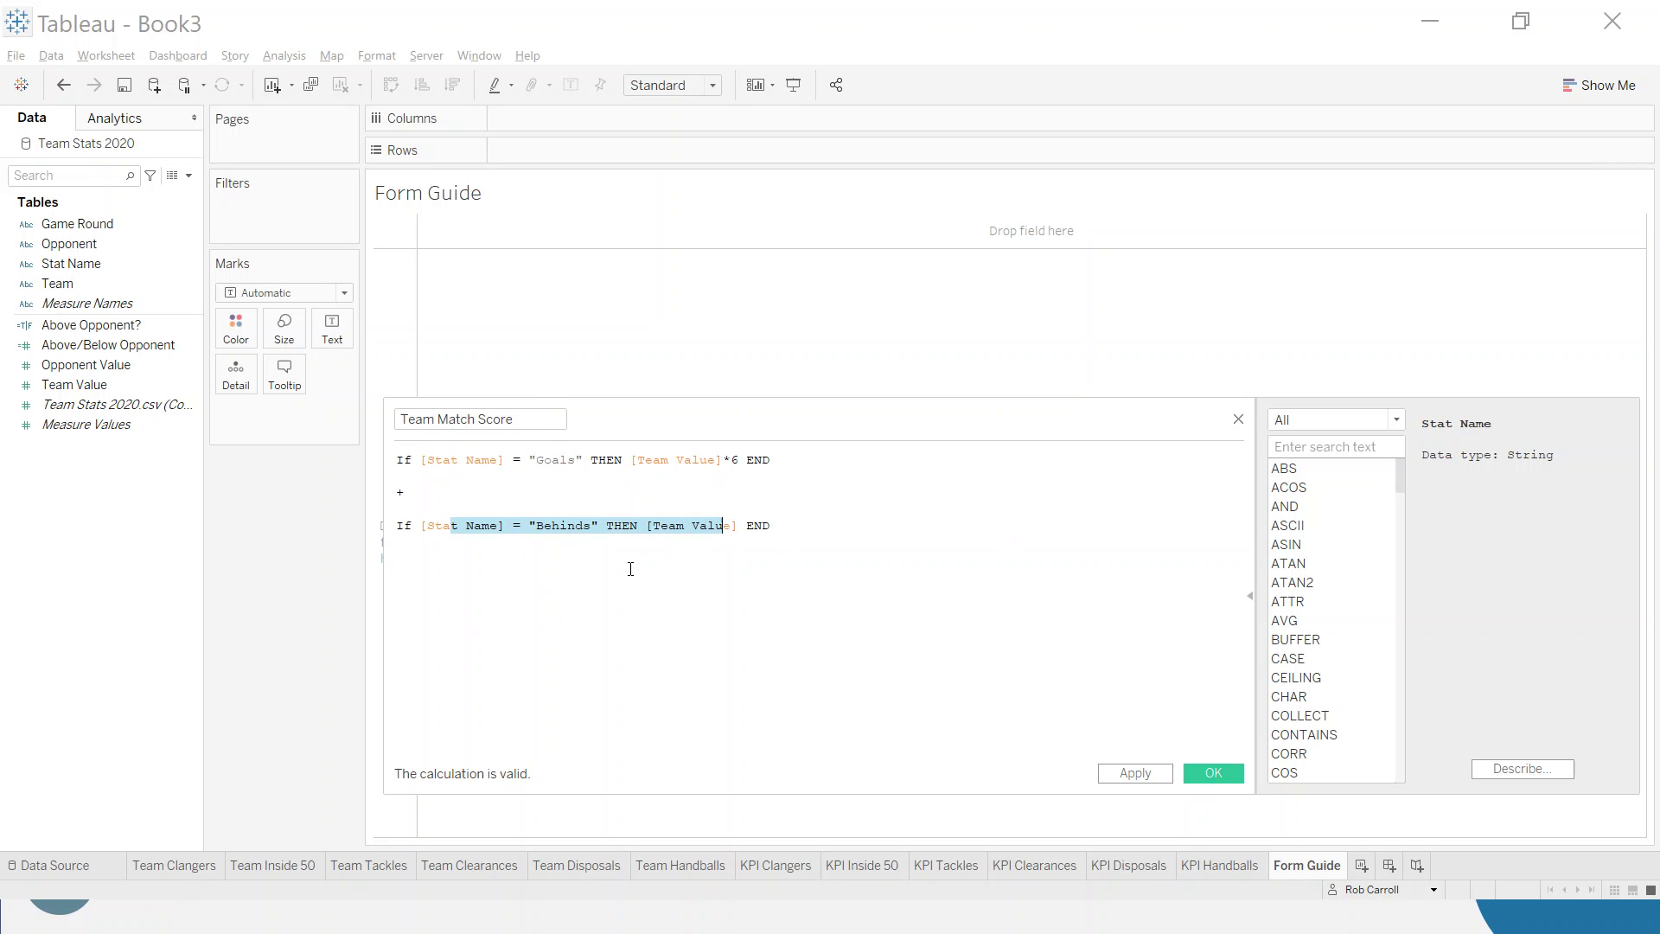
pyautogui.click(630, 569)
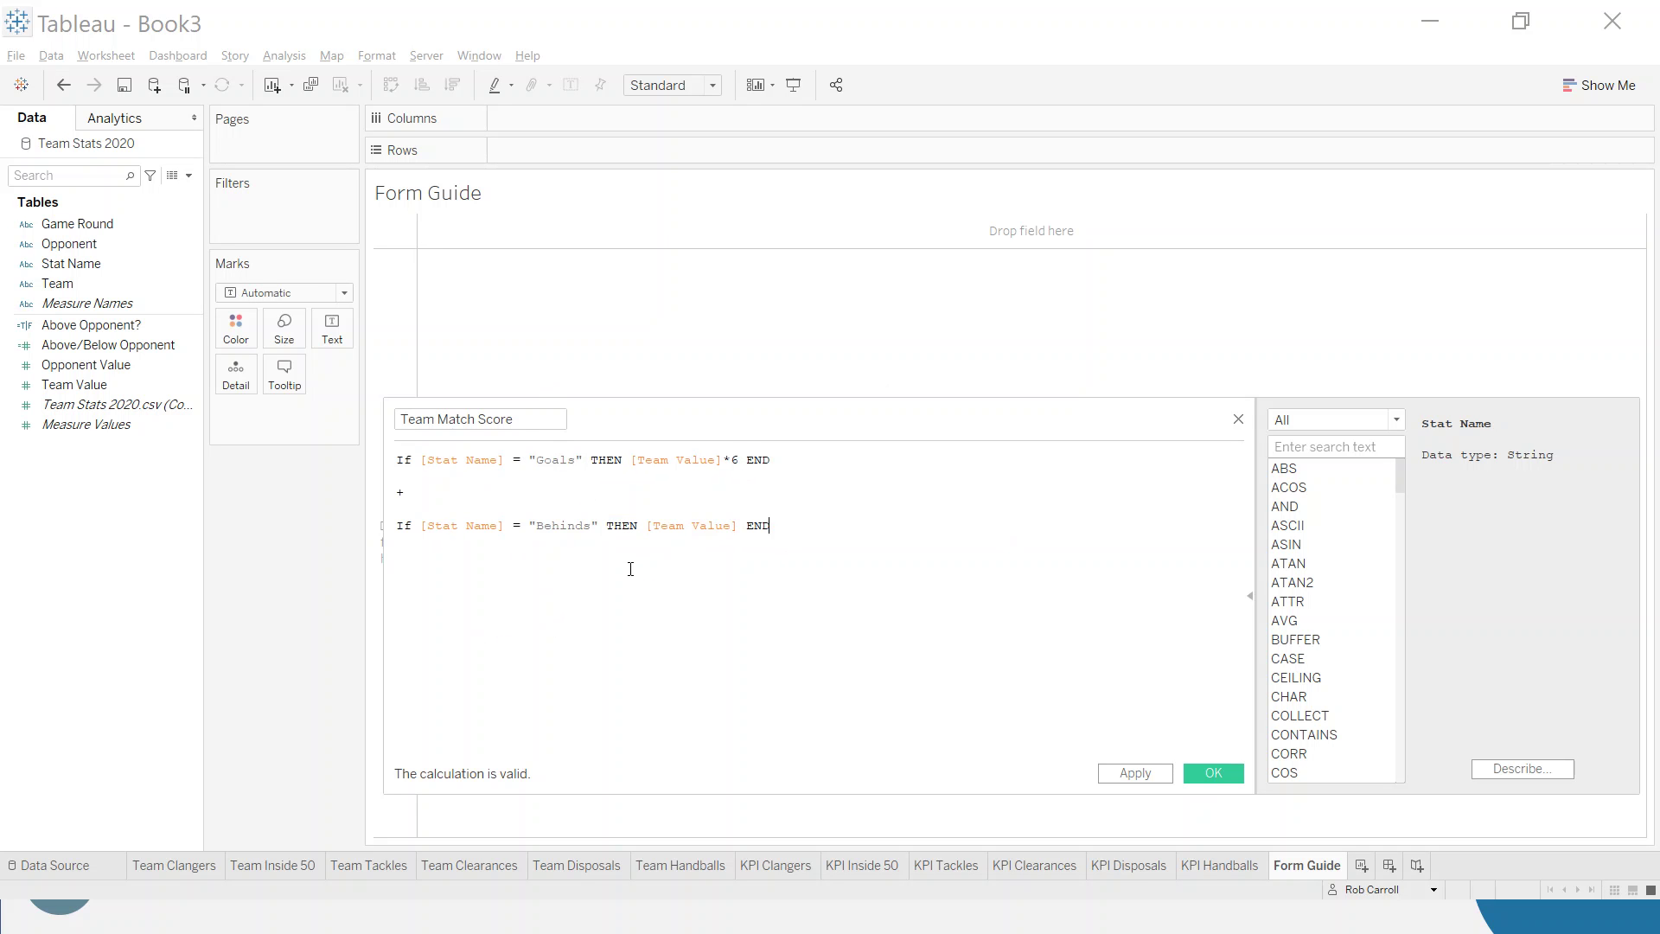
pyautogui.click(1217, 771)
# Duplicate Team Match Score and rename the copy Opponent Match Score
pyautogui.rightClick(120, 394)
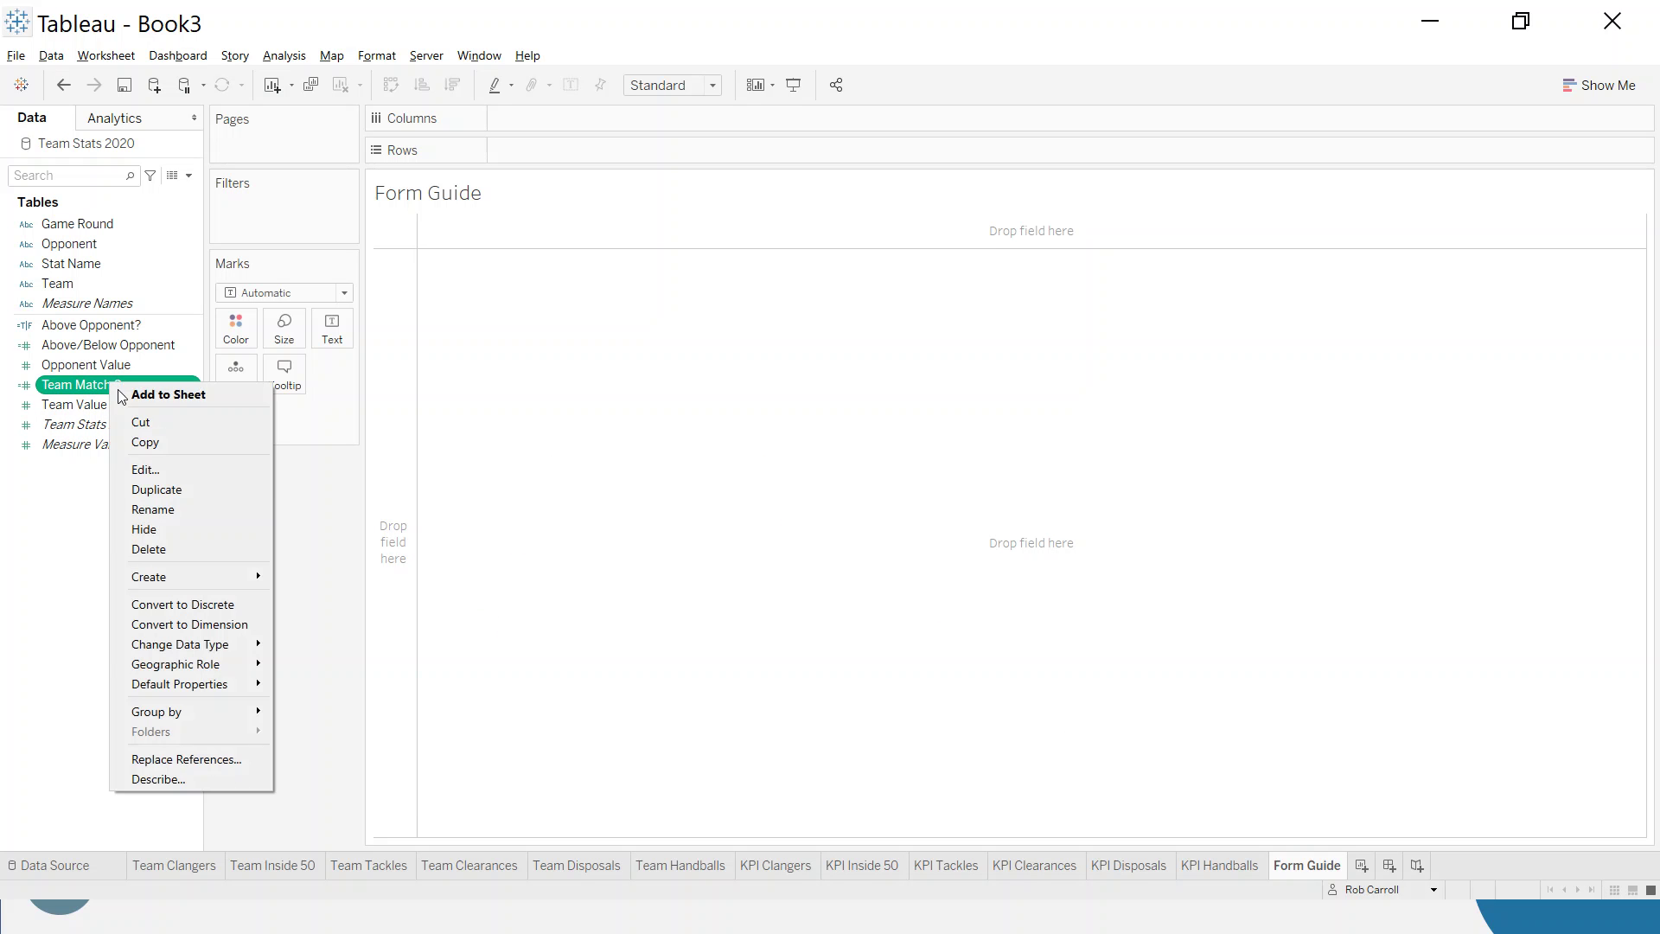
pyautogui.click(179, 489)
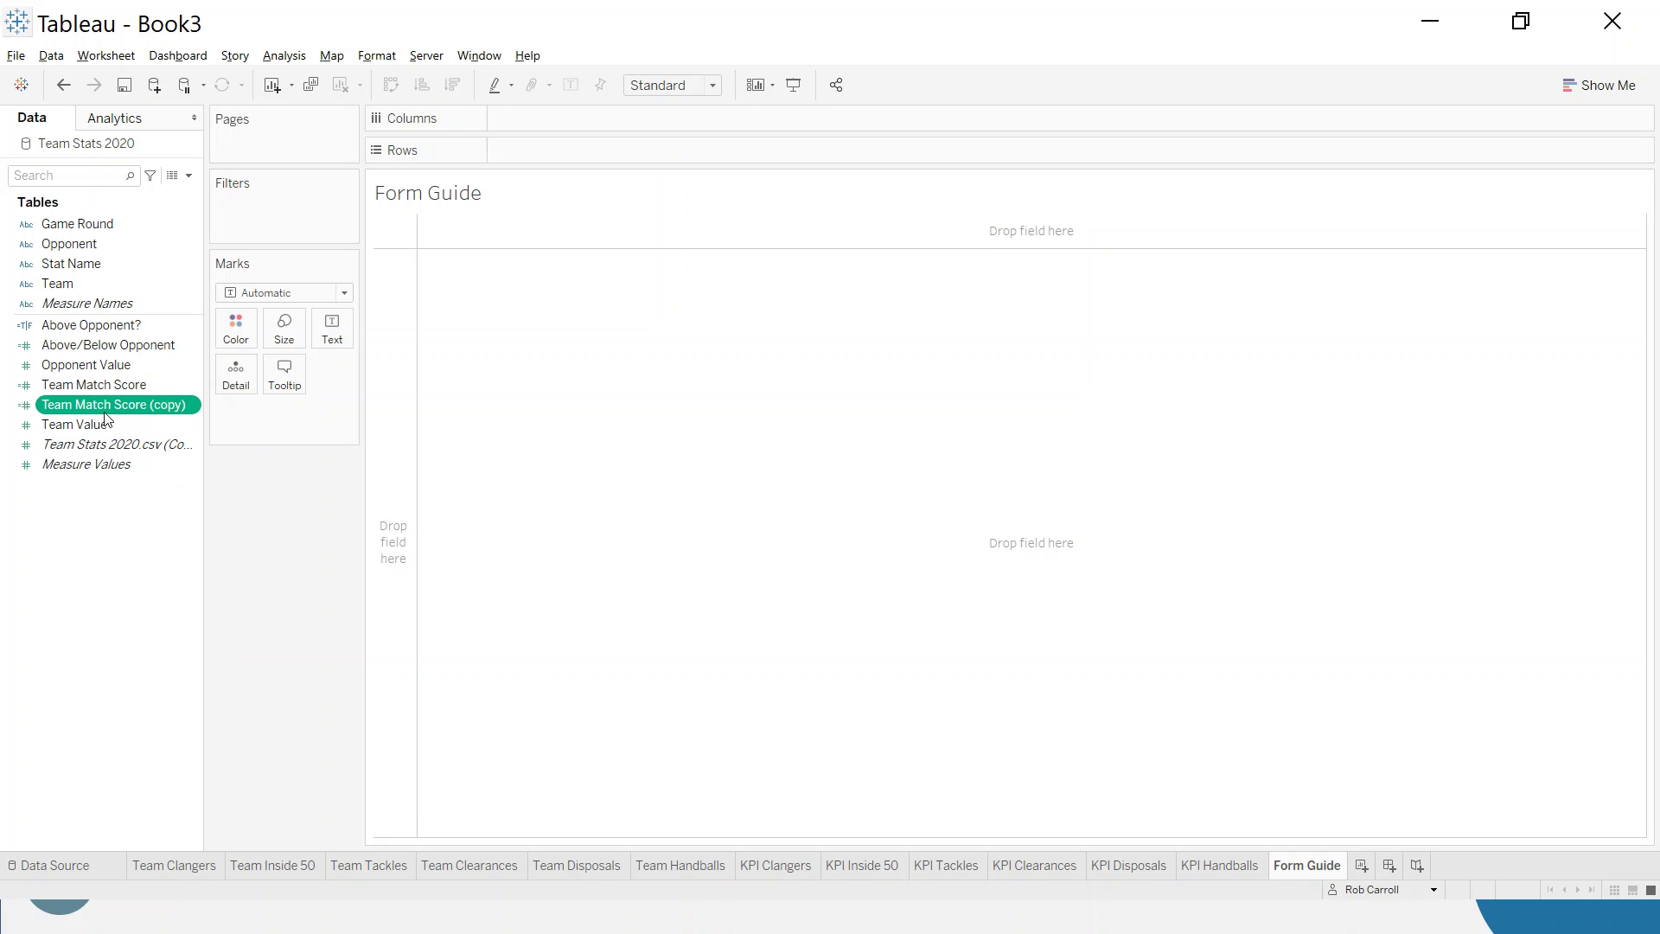
pyautogui.rightClick(136, 407)
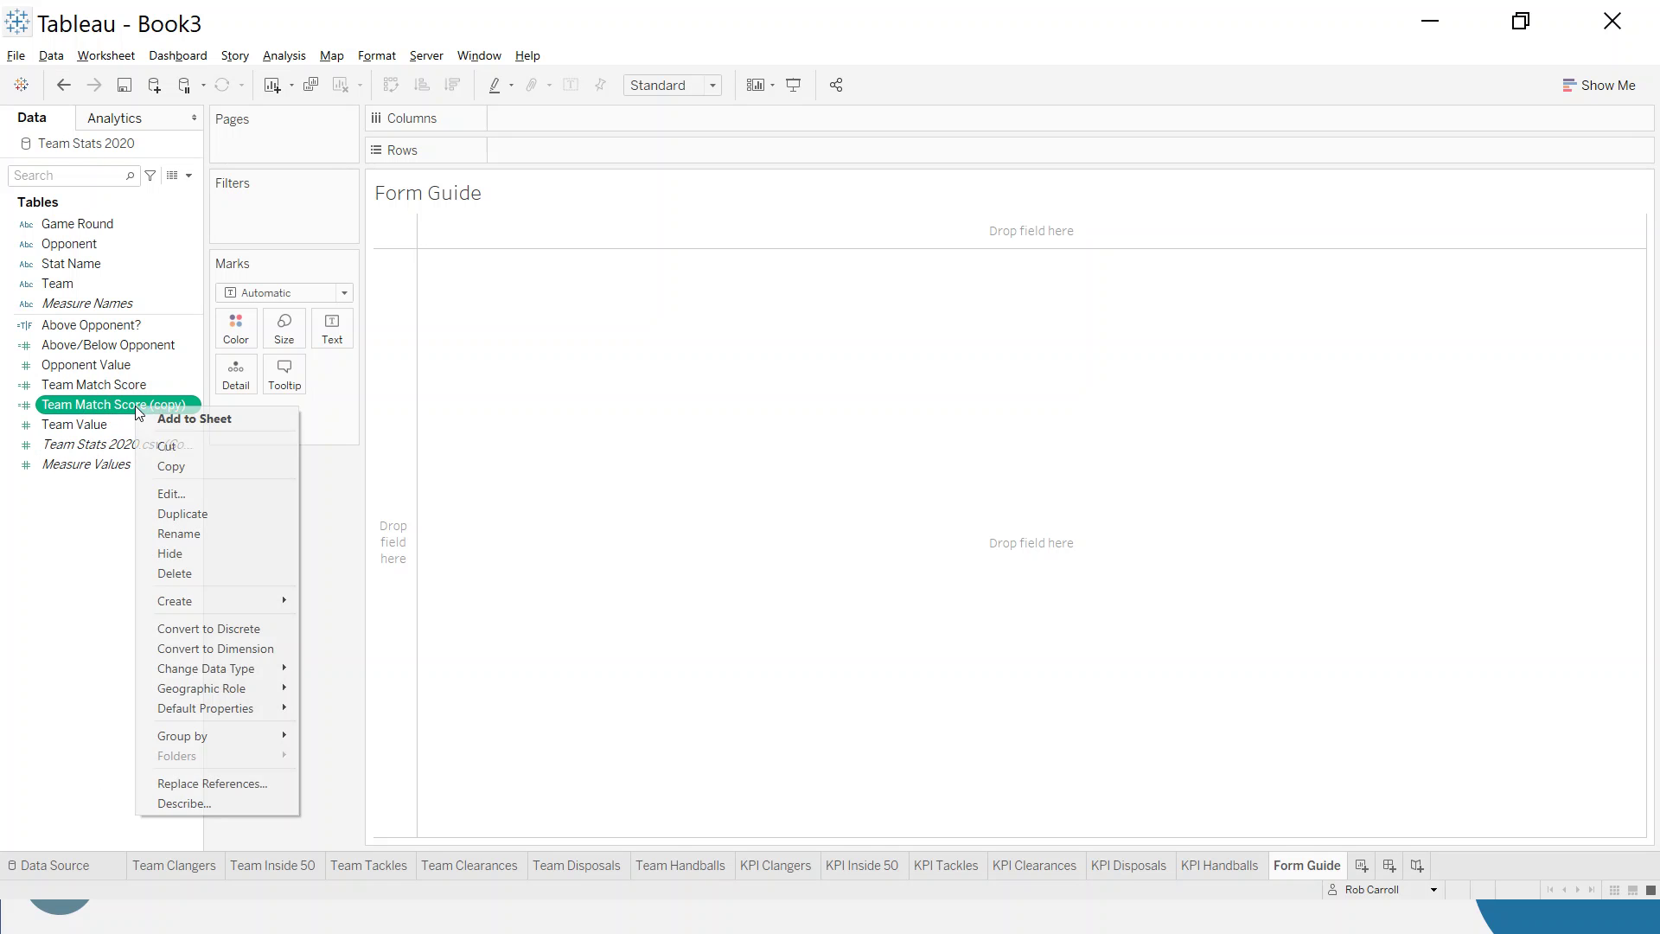
pyautogui.click(190, 495)
pyautogui.moveTo(320, 421); pyautogui.dragTo(512, 363)
pyautogui.click(385, 360)
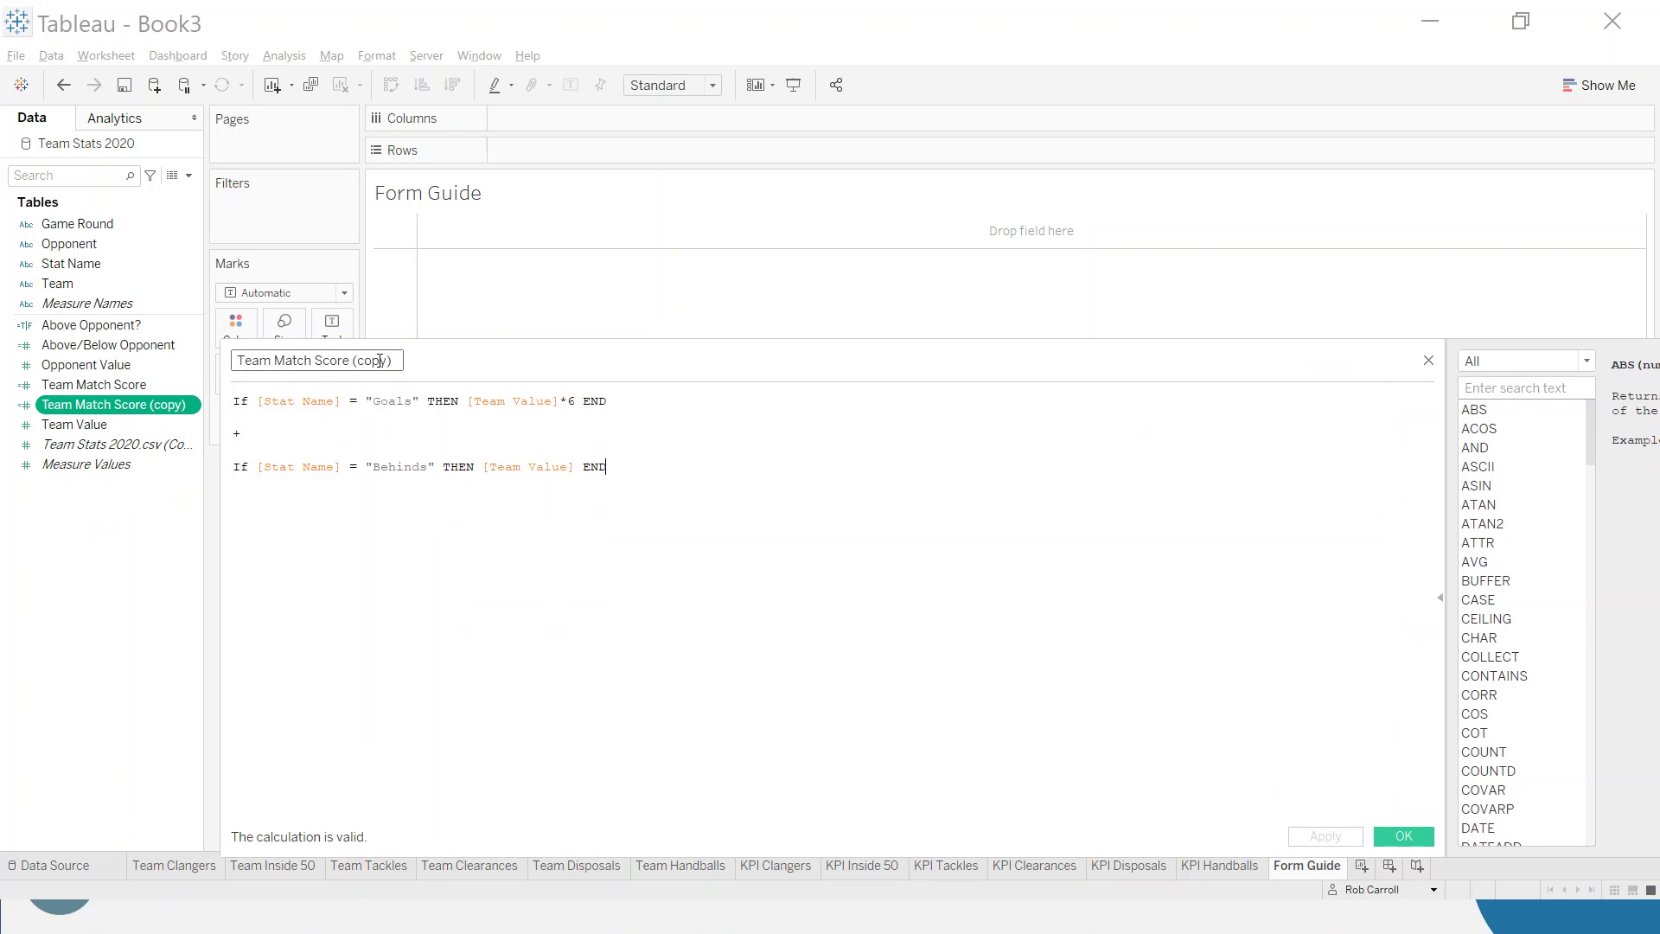
pyautogui.moveTo(394, 359); pyautogui.dragTo(359, 361)
pyautogui.press('BackSpace')
pyautogui.press('BackSpace')
pyautogui.moveTo(275, 361); pyautogui.dragTo(220, 356)
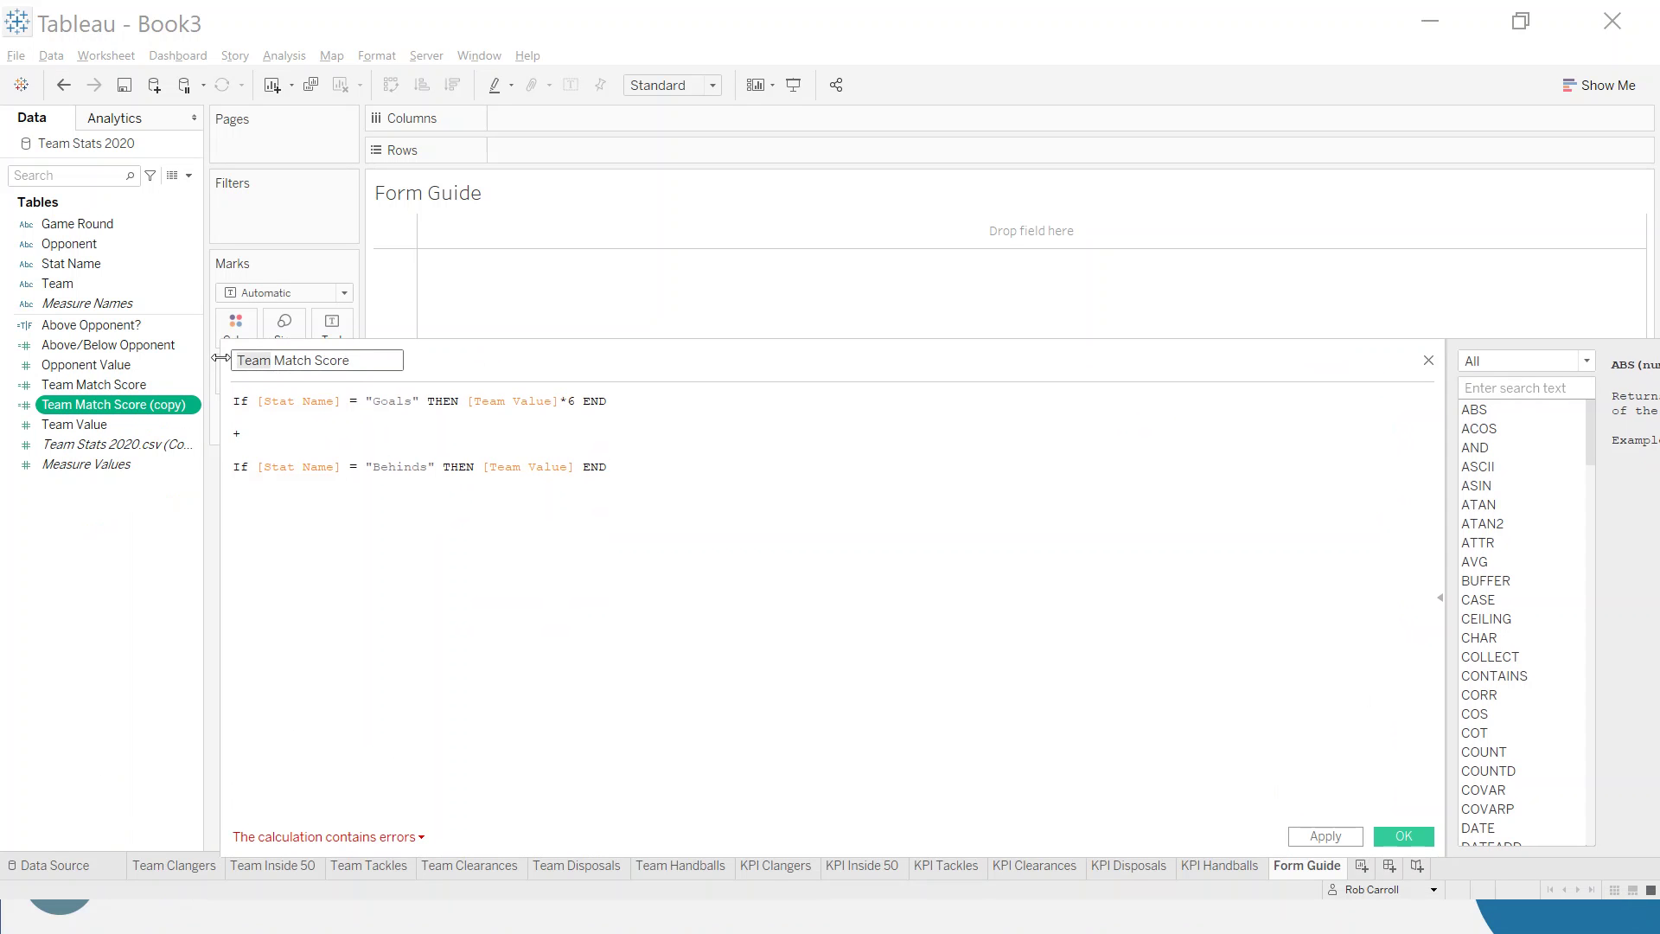
pyautogui.write('Opponent')
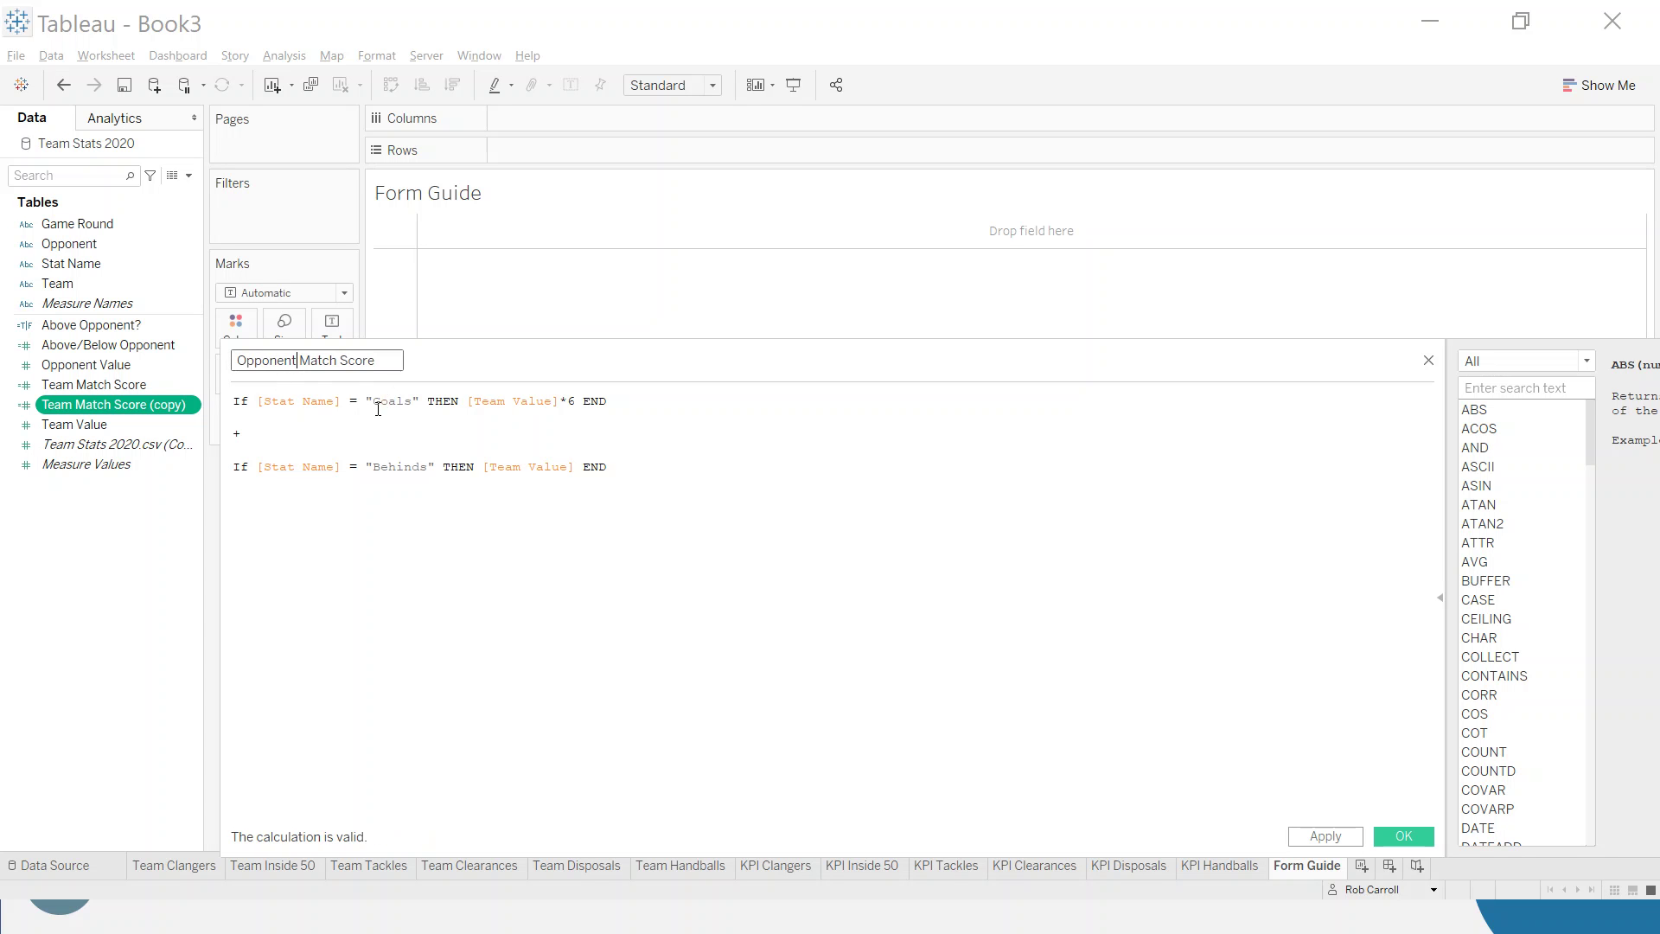
# Replace [Team Value] with [Opponent Value] in both the goals and behinds lines, then save
pyautogui.doubleClick(489, 401)
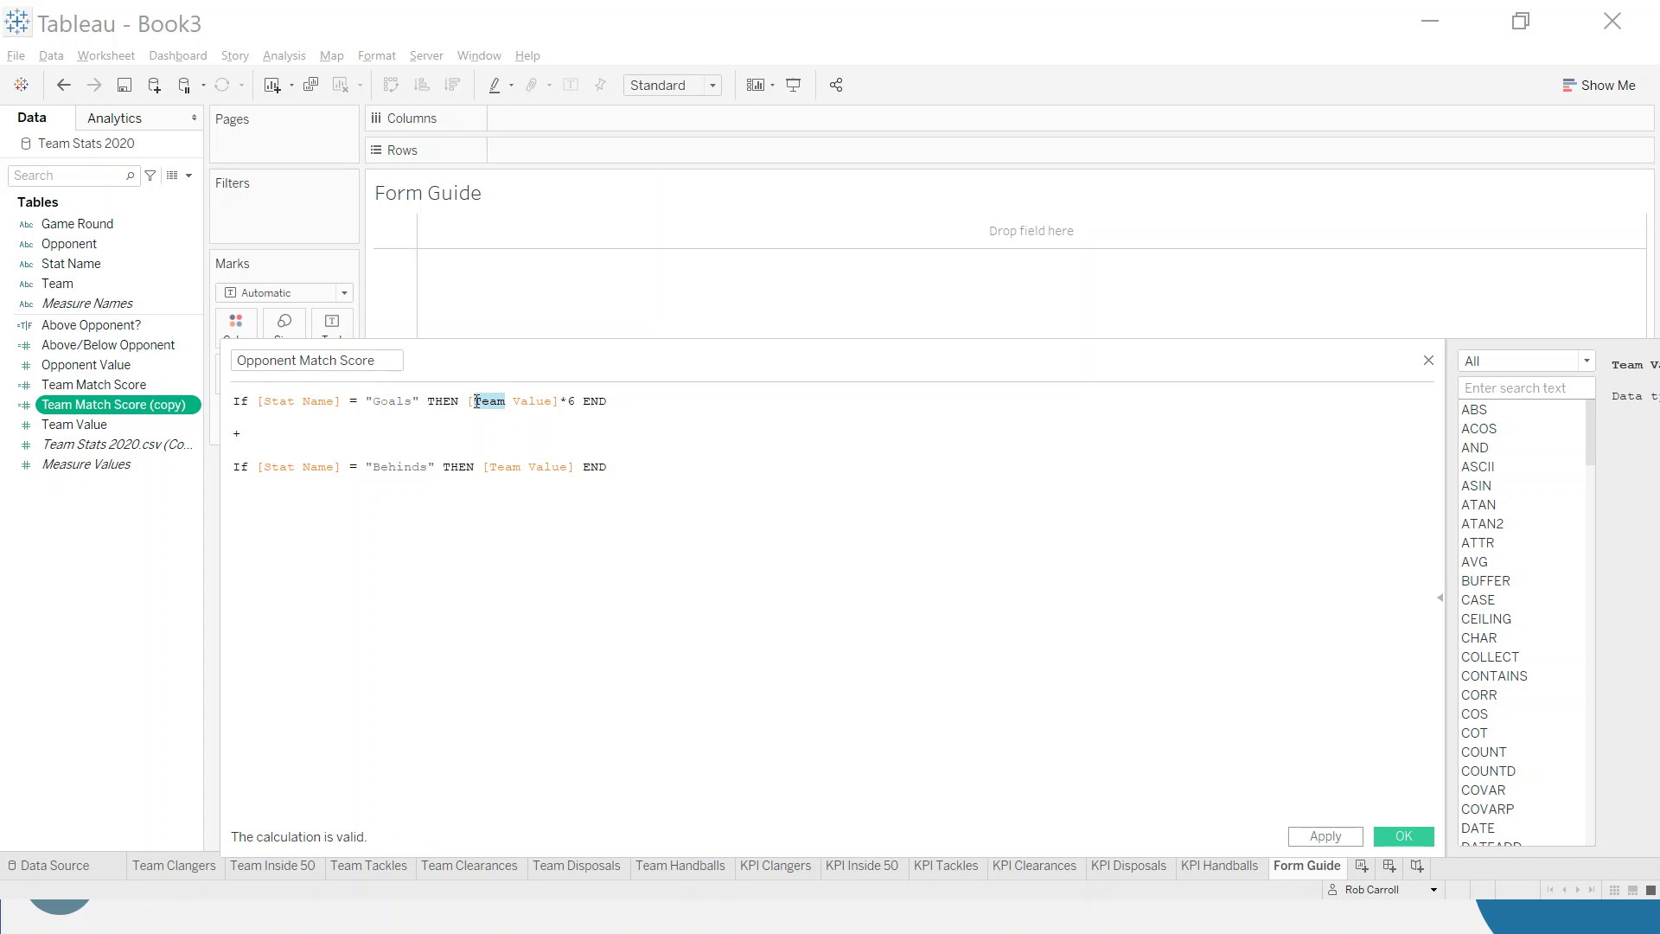
pyautogui.write('Op')
pyautogui.press('Down')
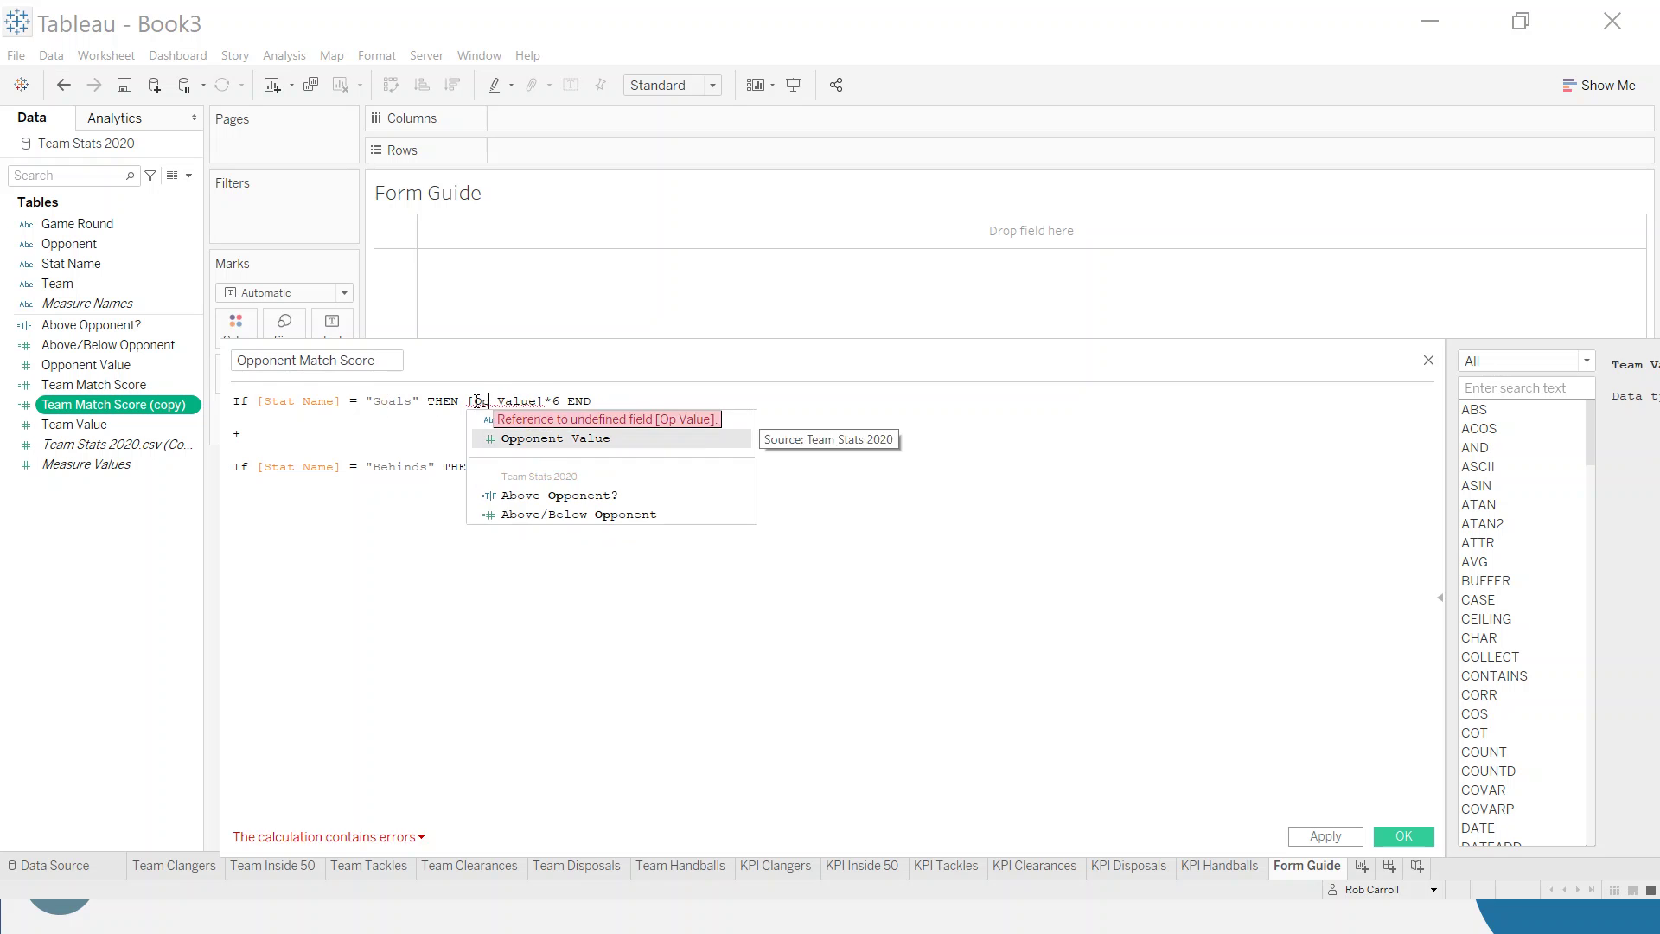
pyautogui.press('Return')
pyautogui.moveTo(521, 467); pyautogui.dragTo(494, 470)
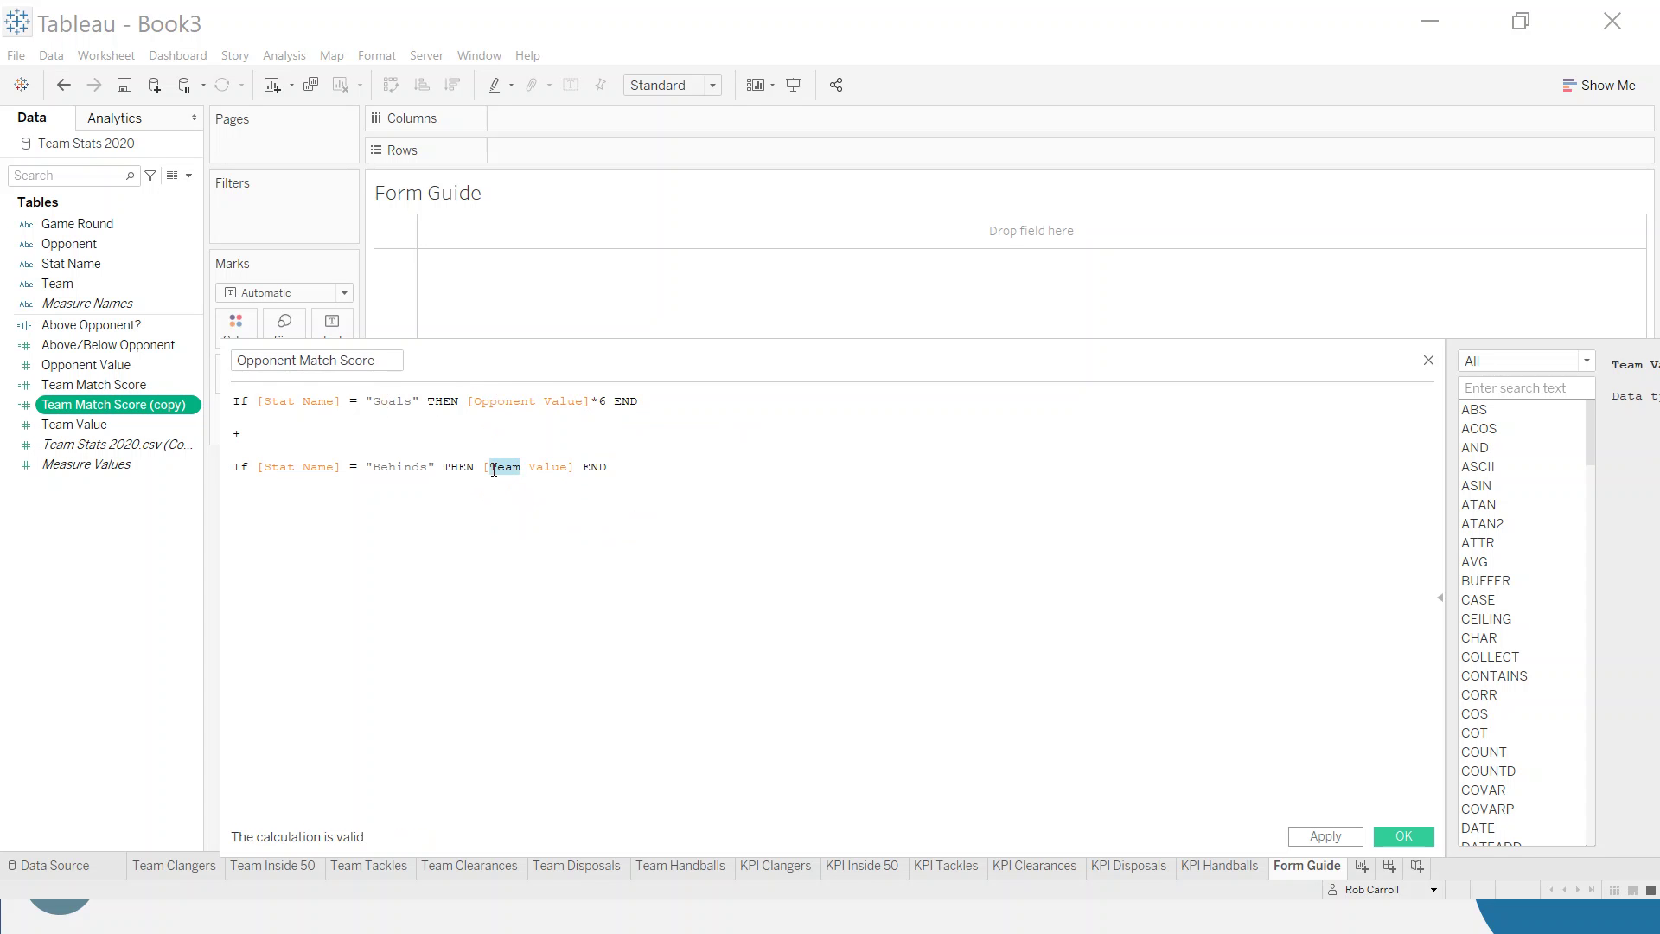
pyautogui.write('Opp')
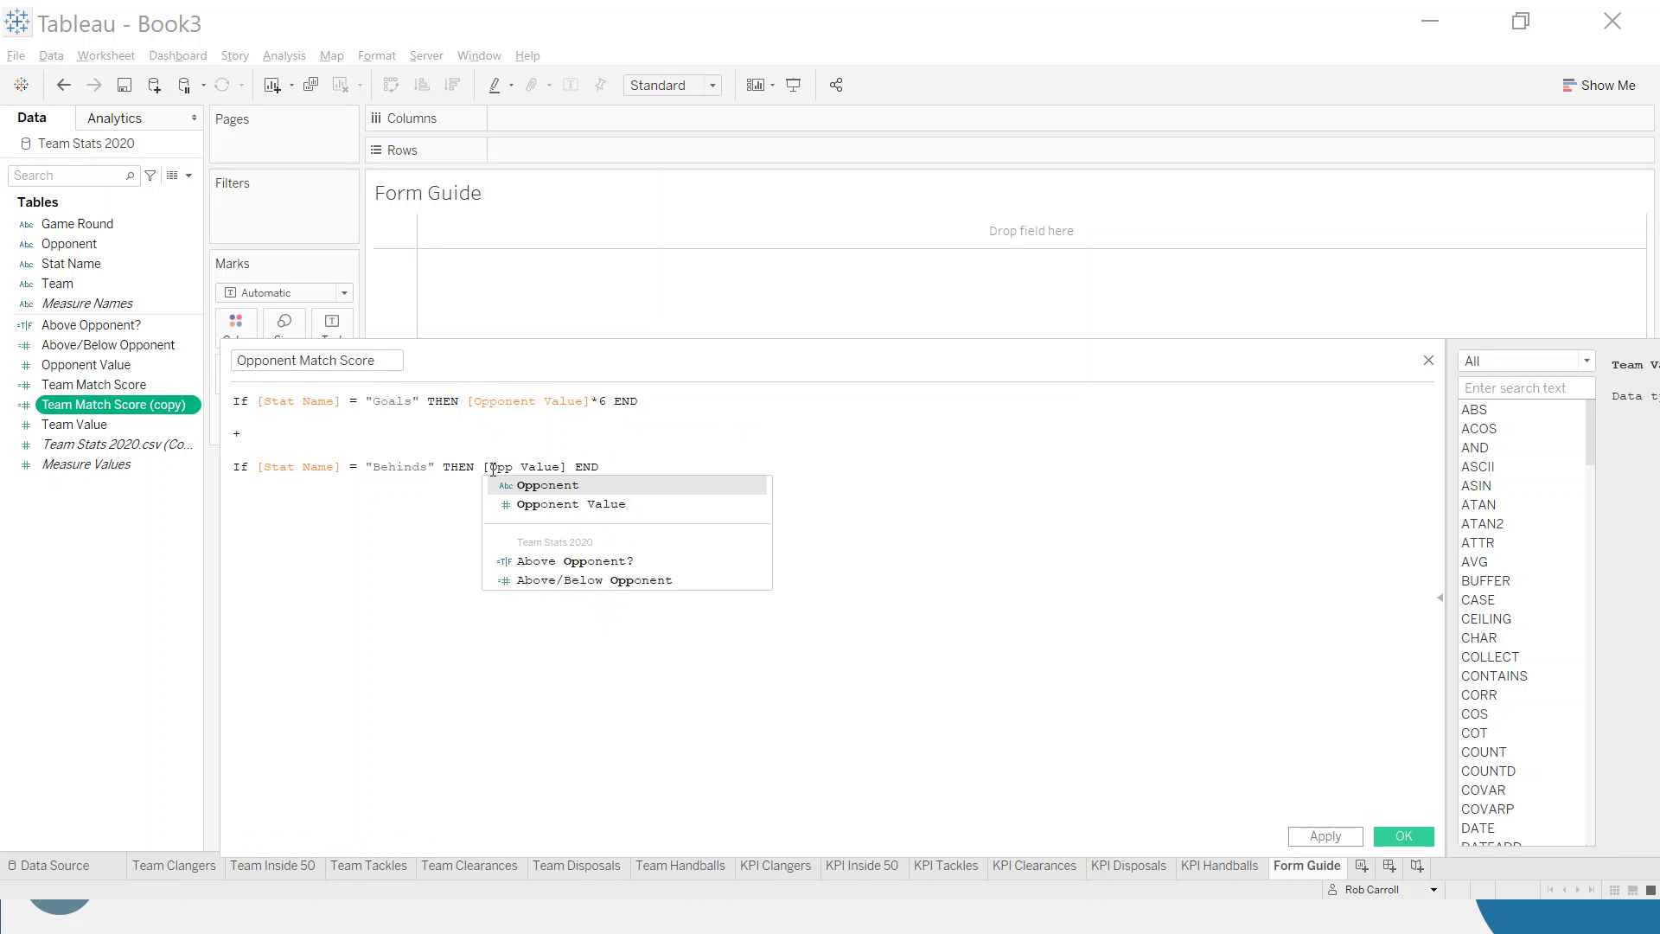
pyautogui.press('Down')
pyautogui.press('Return')
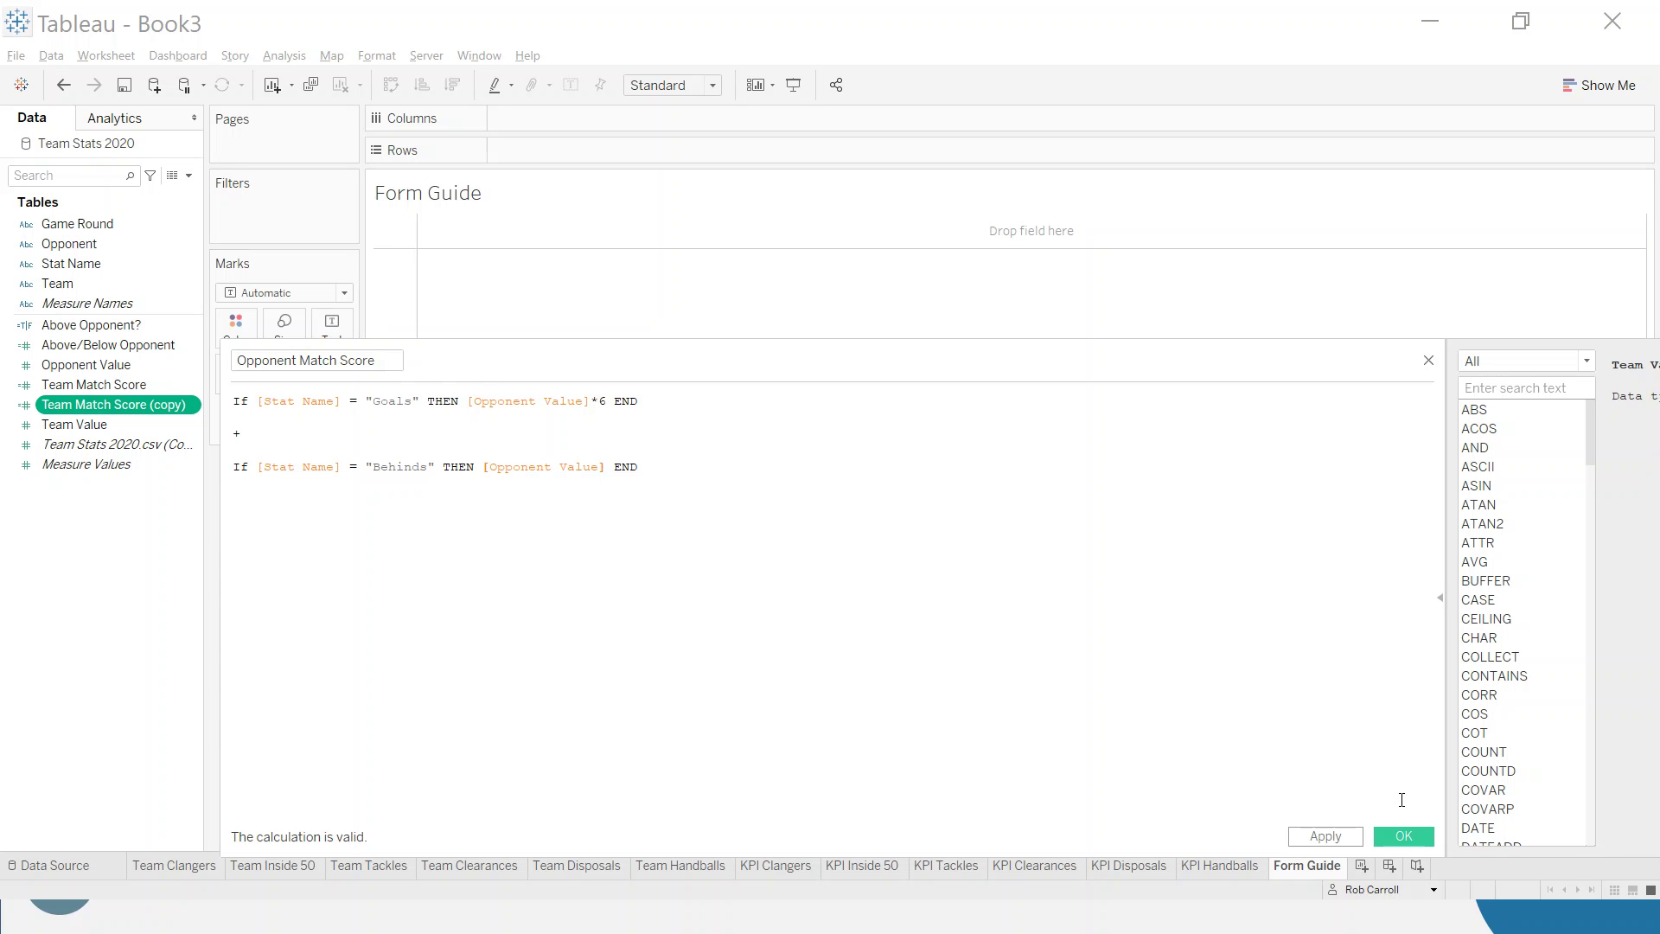
pyautogui.click(1409, 837)
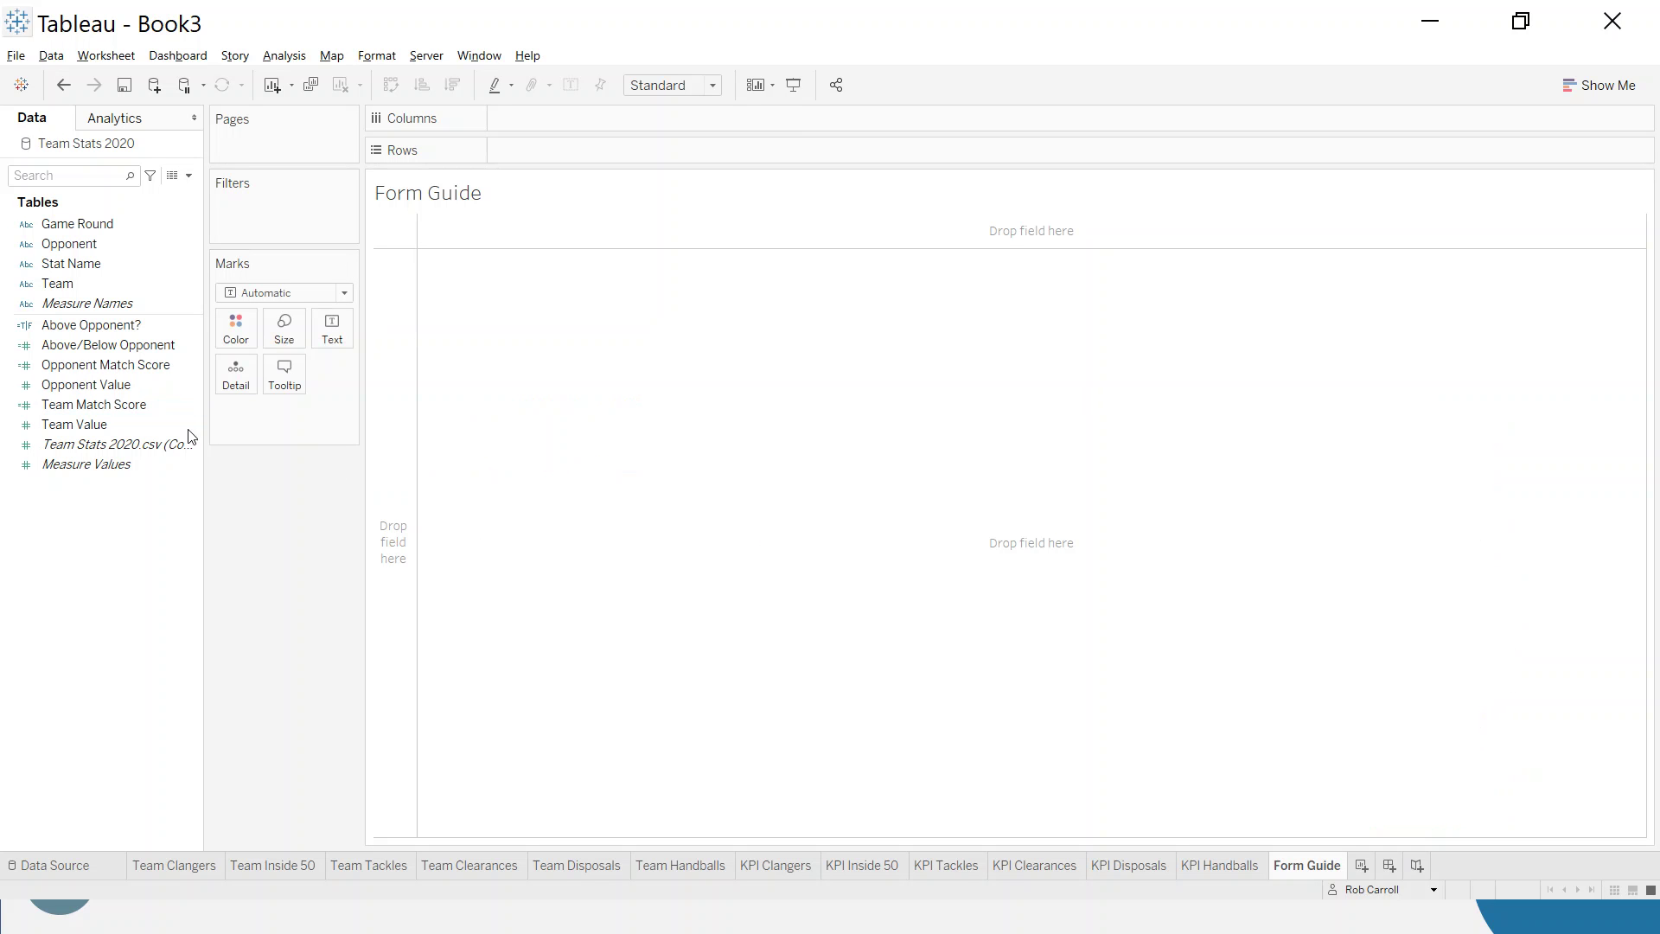
# Create a W/L/D calculated field starting IF [Team Match Score] > [Opponent Match Score]
pyautogui.rightClick(105, 595)
pyautogui.click(149, 608)
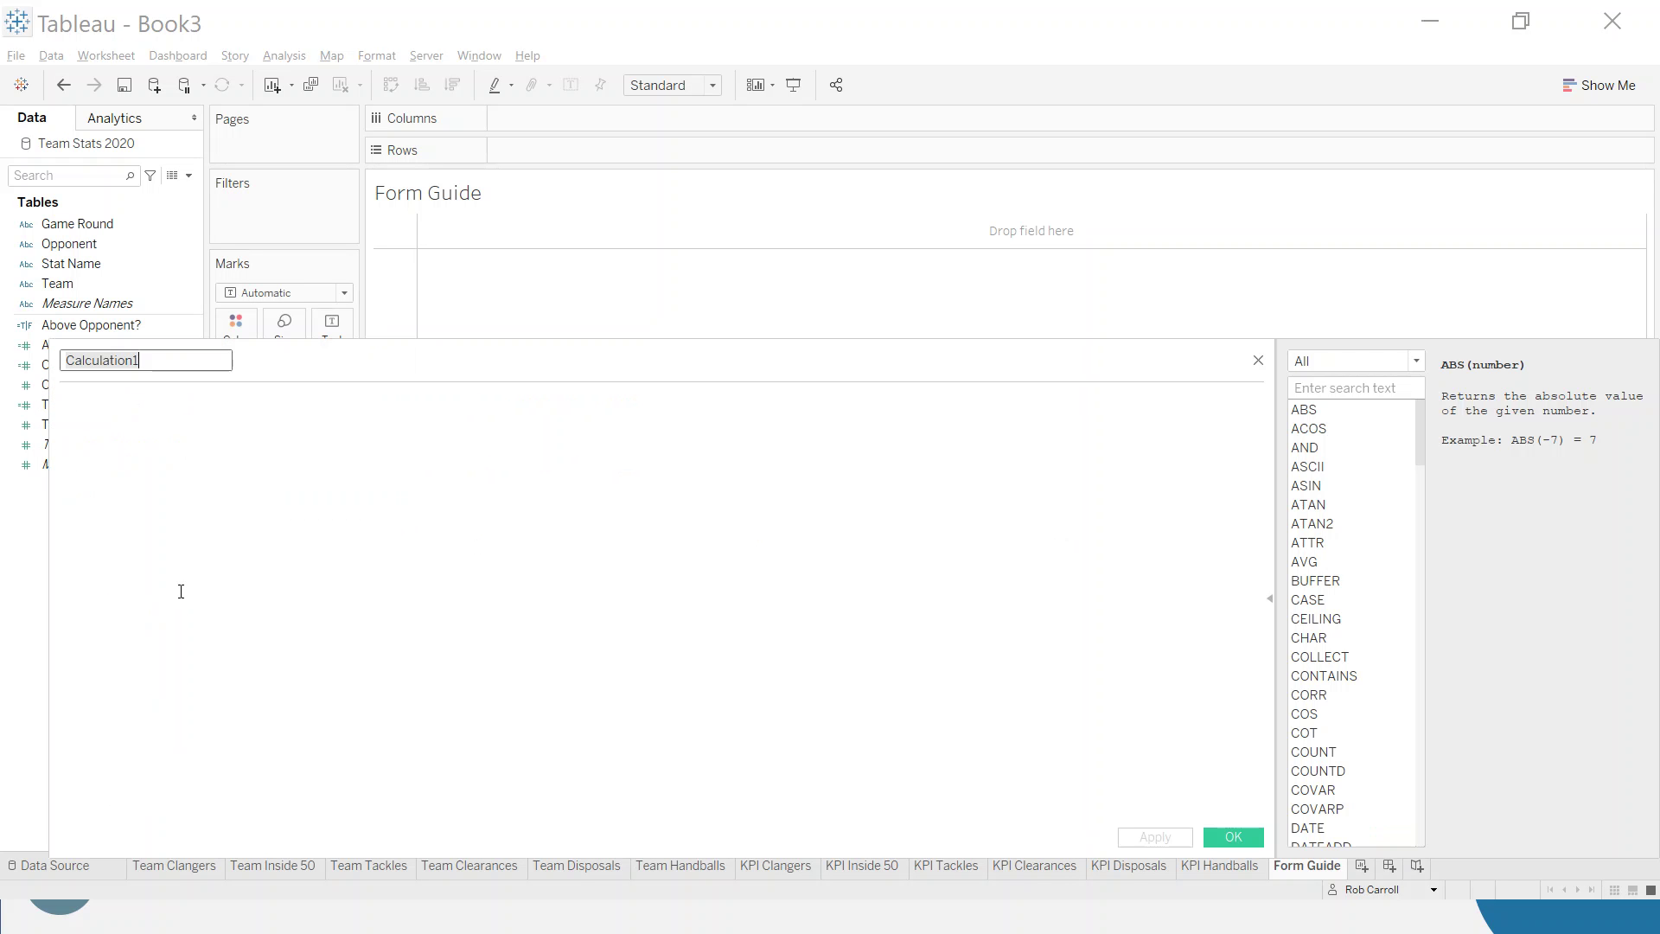
pyautogui.moveTo(49, 346); pyautogui.dragTo(364, 382)
pyautogui.moveTo(638, 416); pyautogui.dragTo(704, 362)
pyautogui.write('W/')
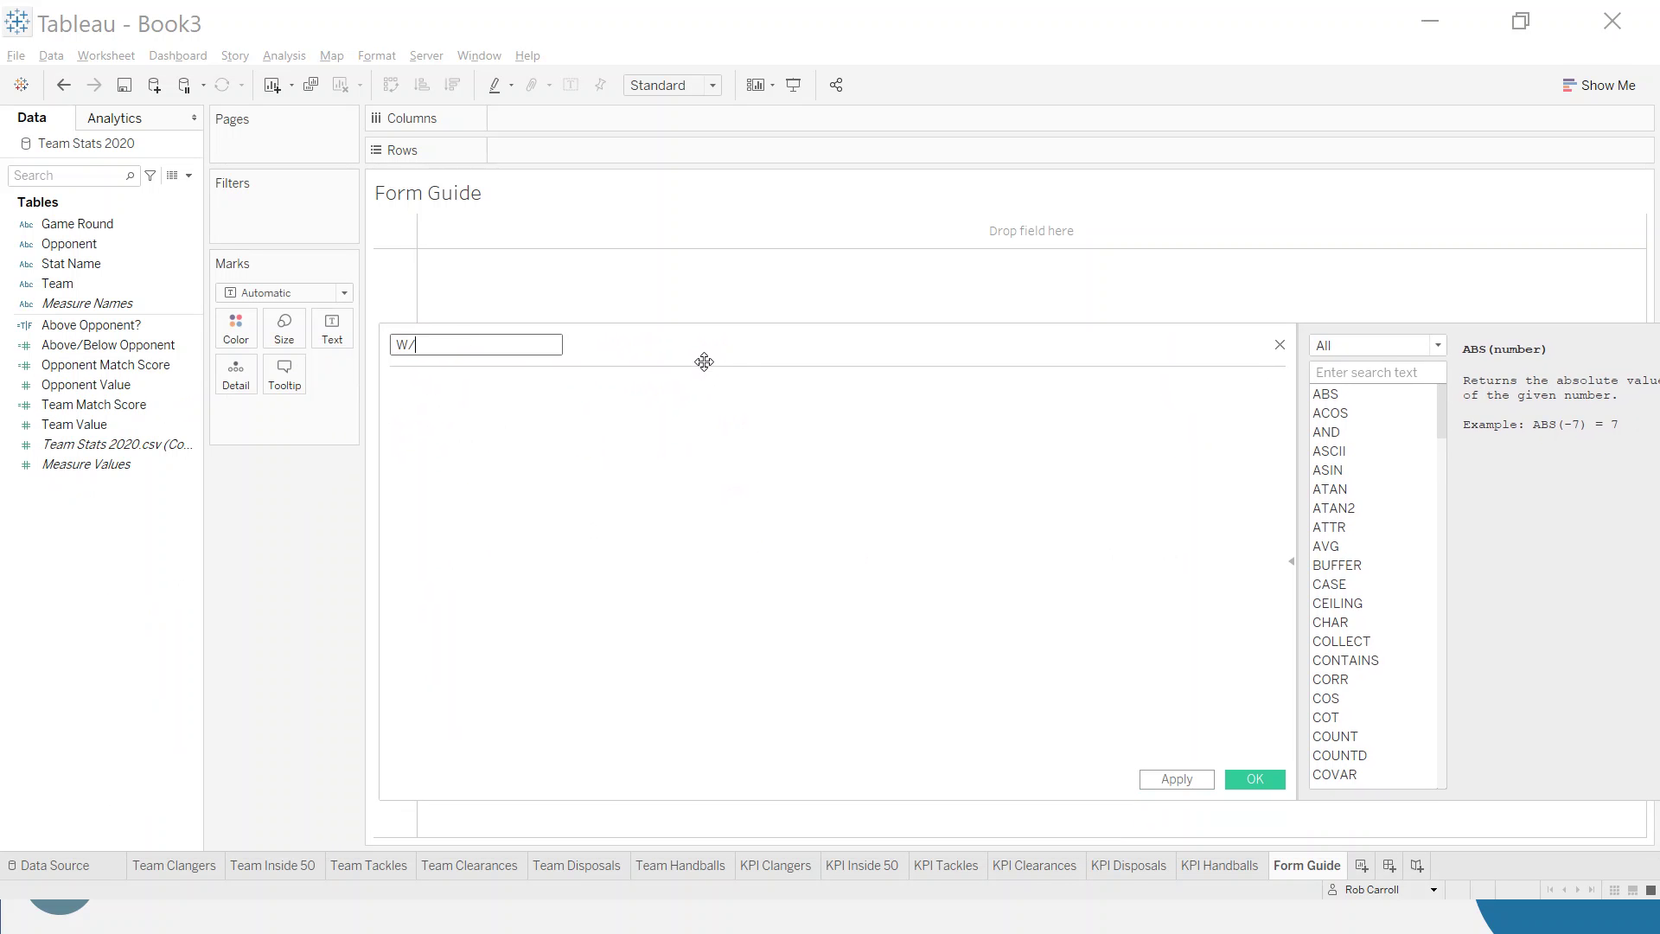
pyautogui.write('L/D')
pyautogui.click(602, 533)
pyautogui.write('IF')
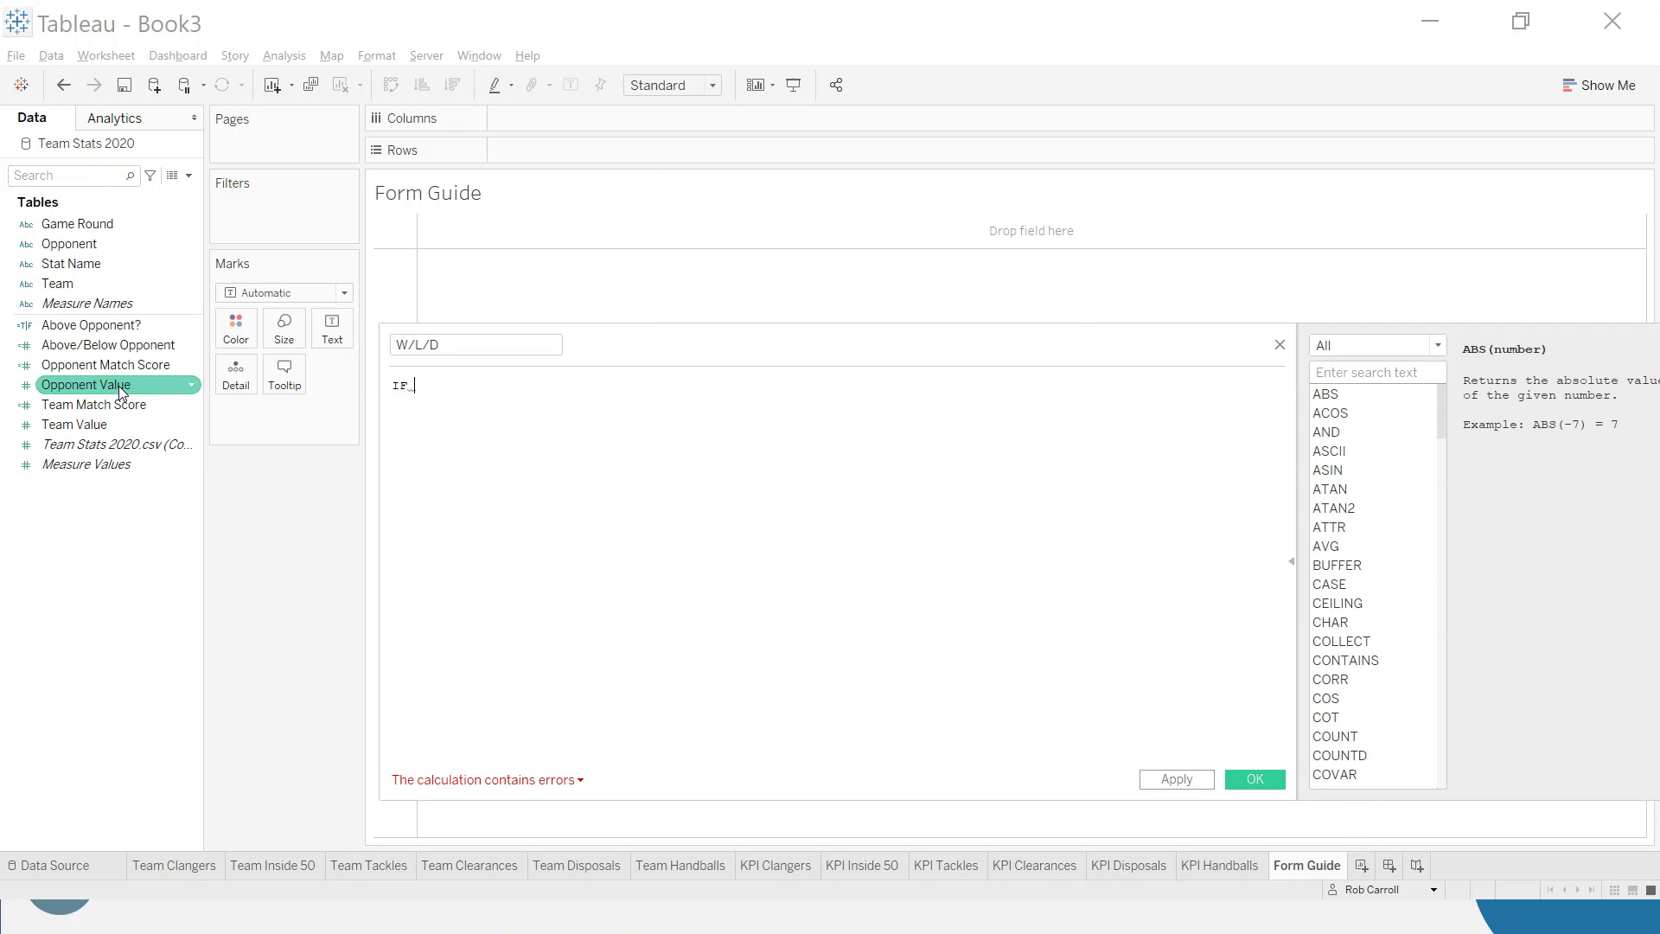
pyautogui.moveTo(125, 408); pyautogui.dragTo(580, 411)
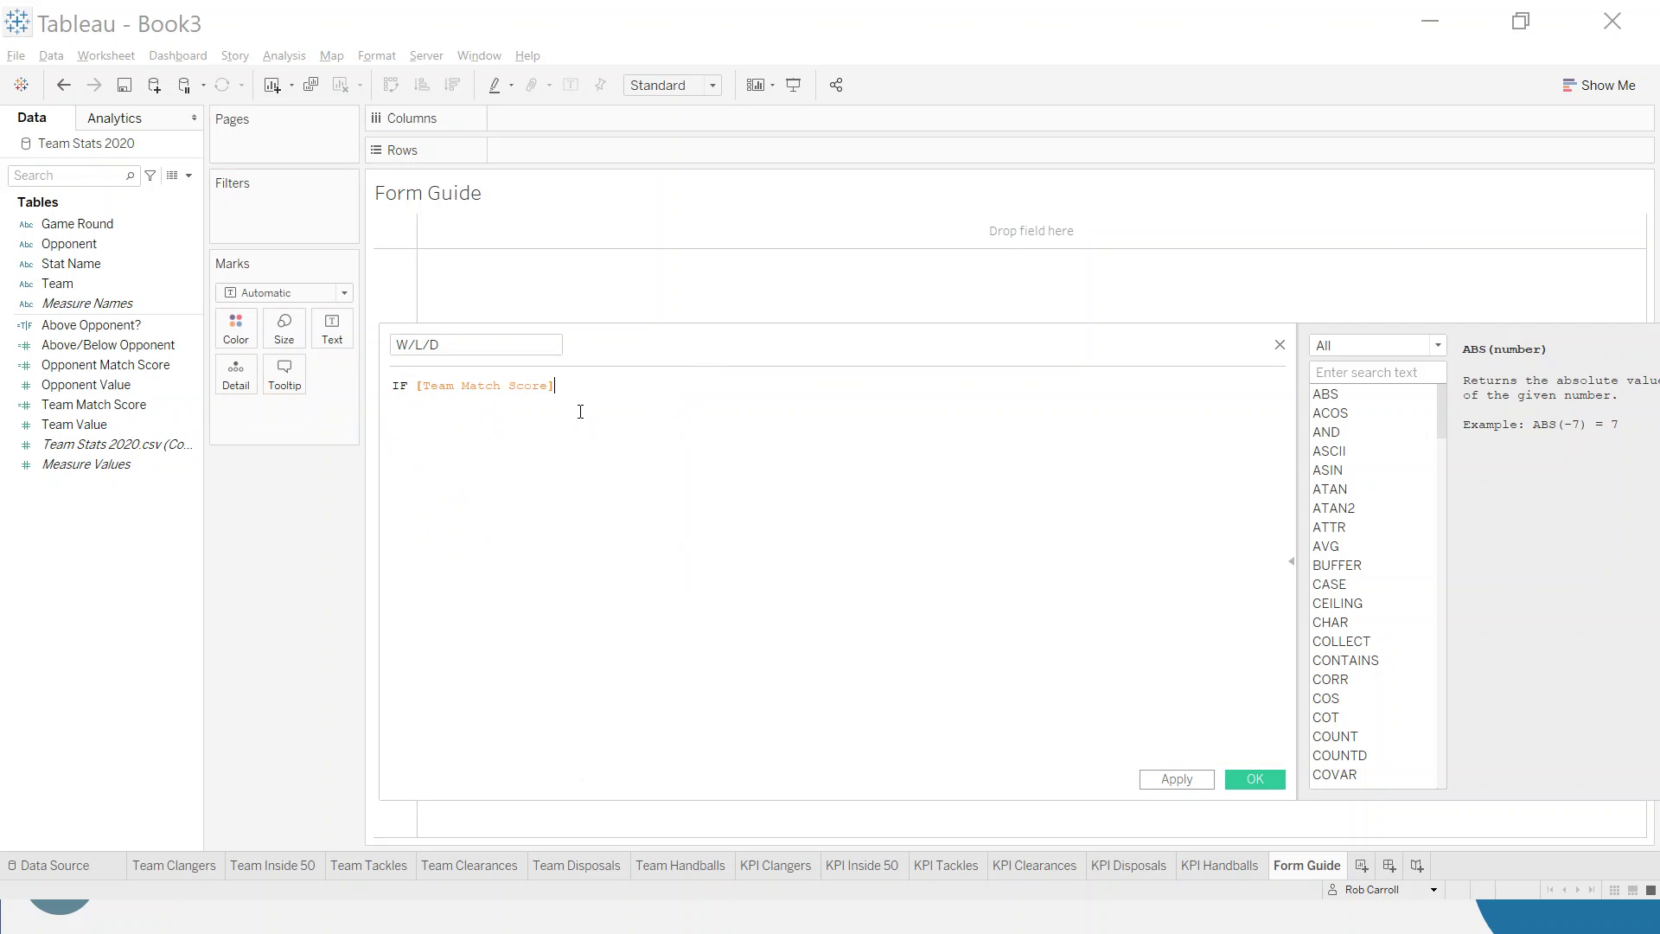
pyautogui.write('>')
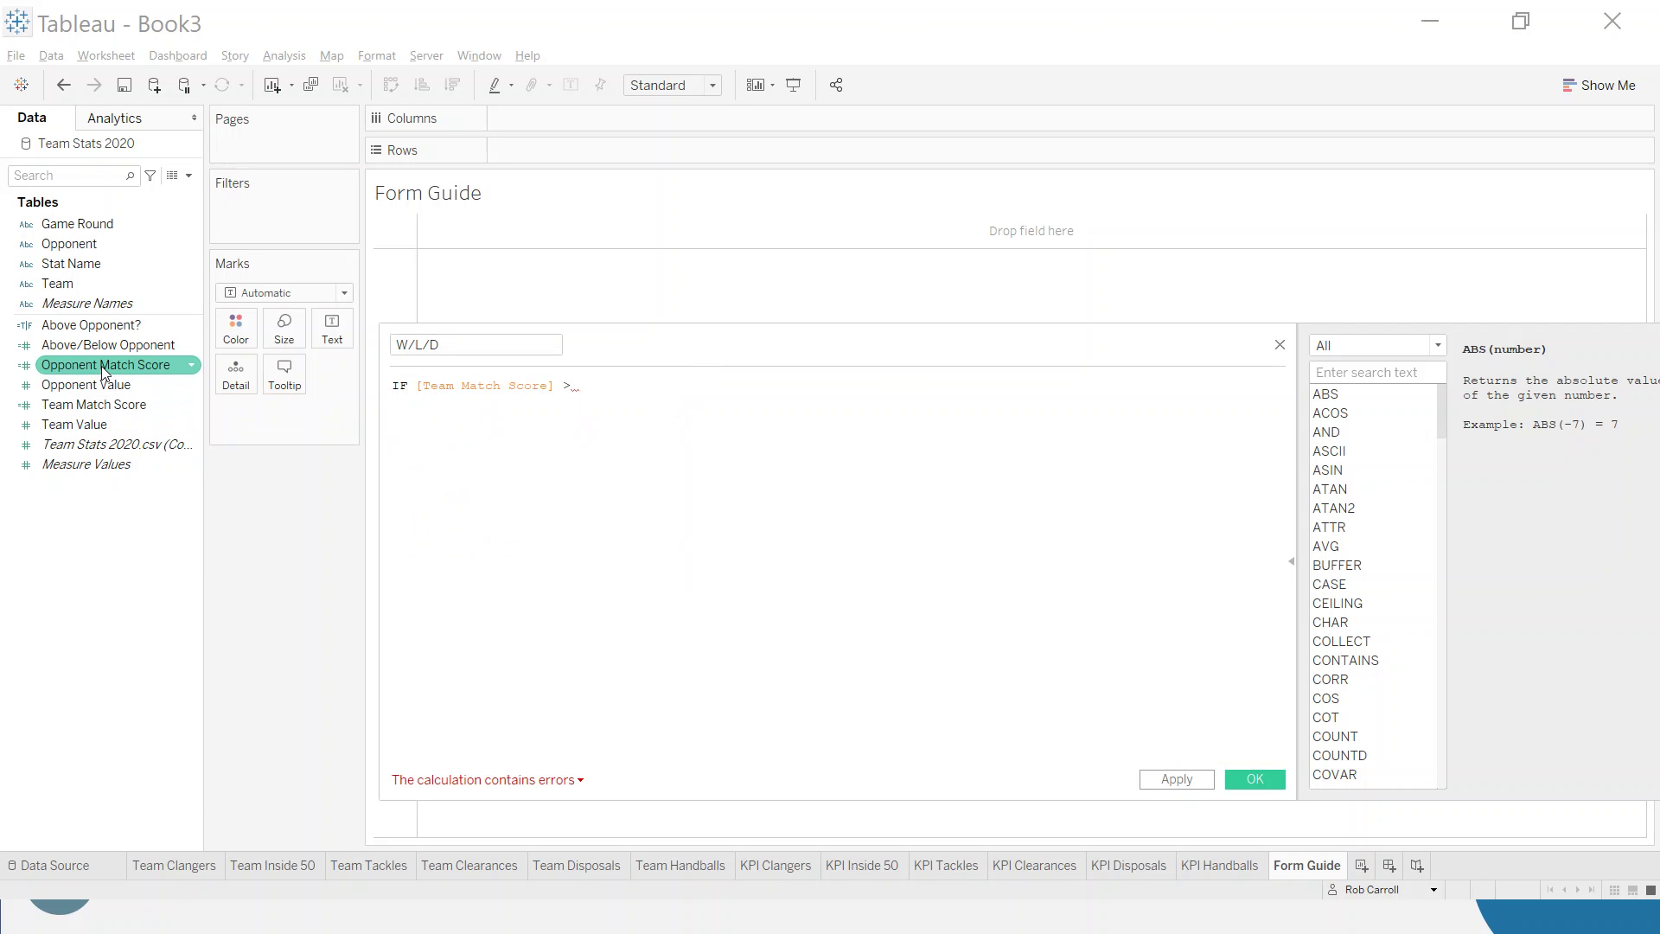
pyautogui.moveTo(103, 372); pyautogui.dragTo(770, 411)
# Finish with THEN "W", ELSEIF equal scores THEN "D", ELSE "L" END, and save
pyautogui.write('THE')
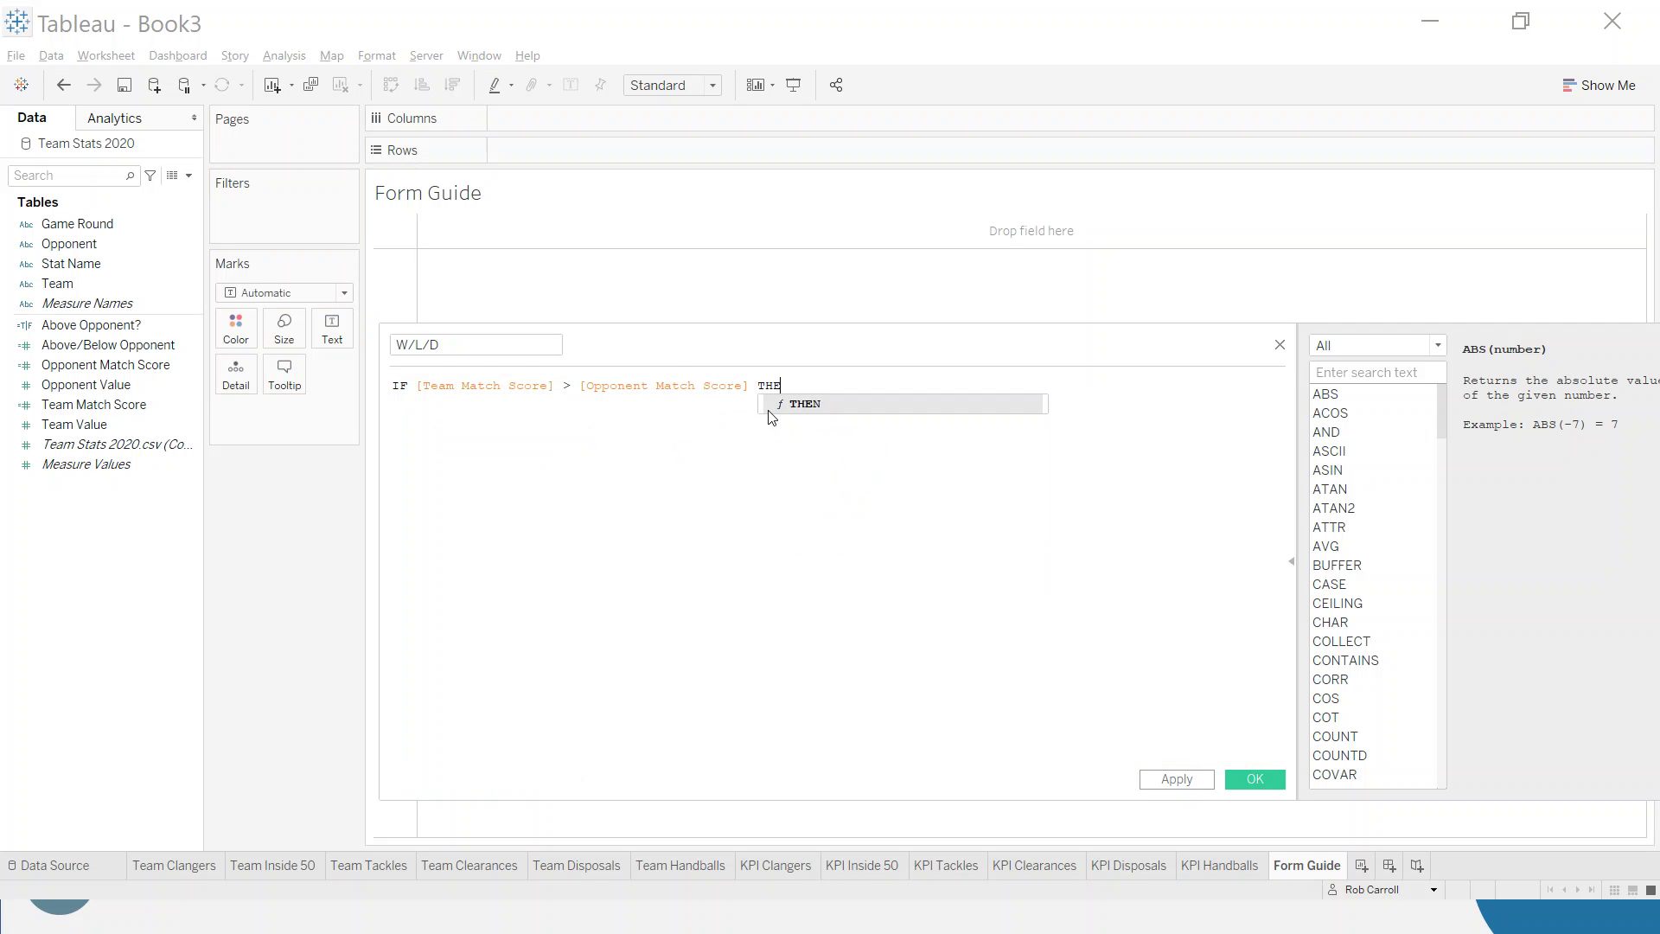
pyautogui.write('N "W" ')
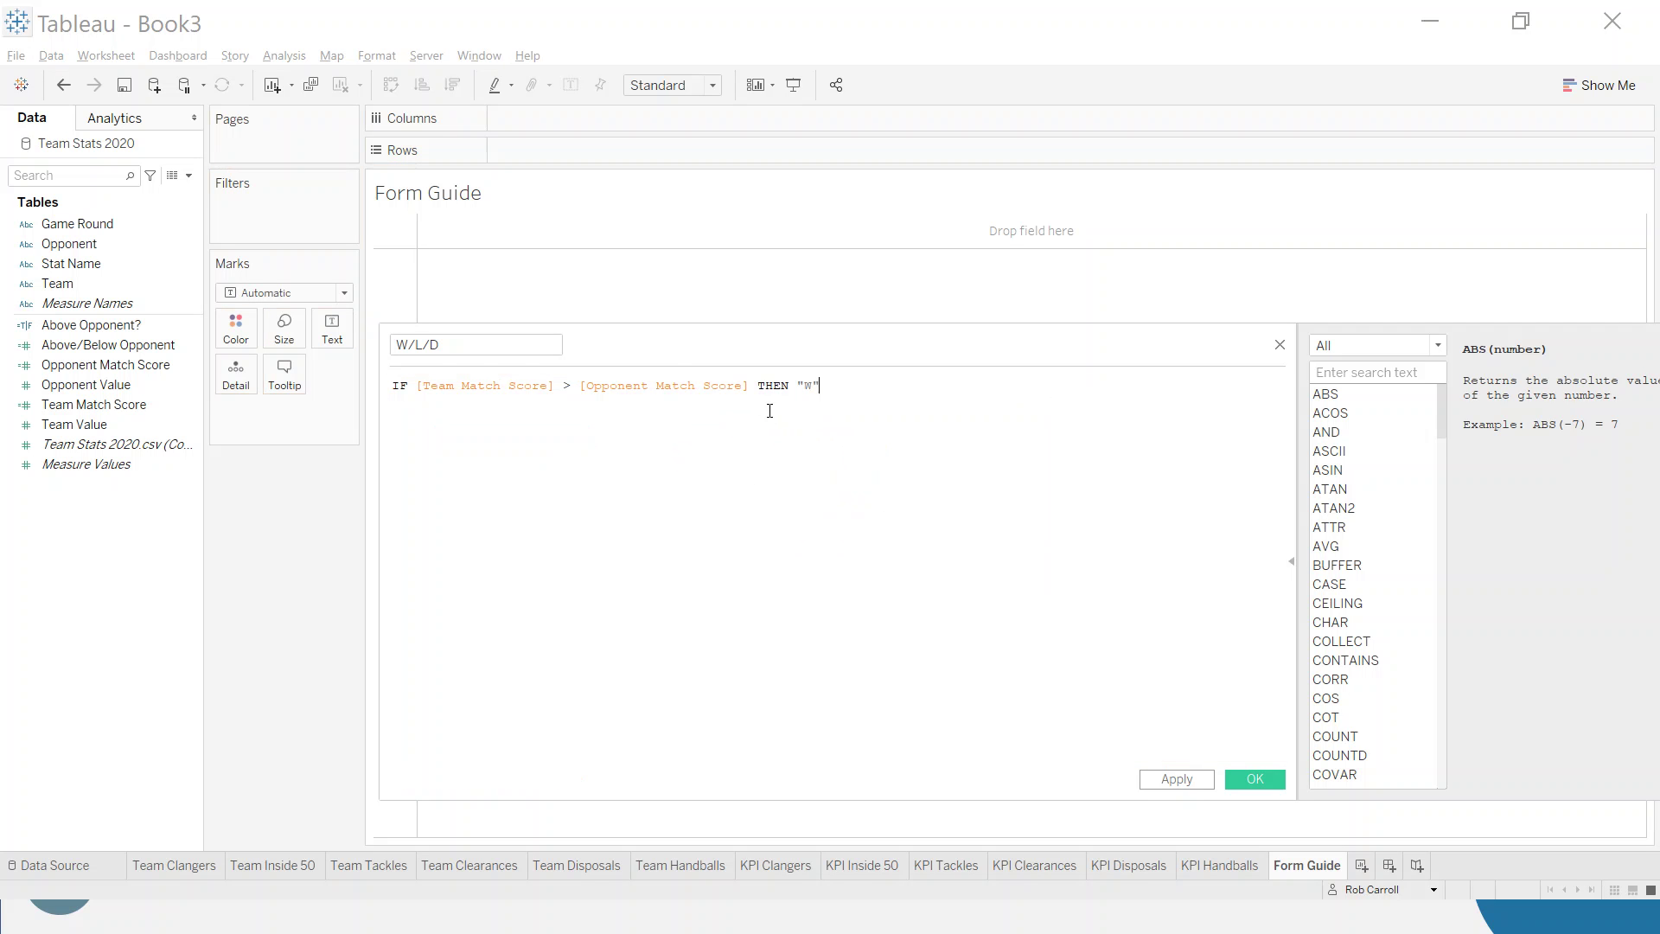
pyautogui.write('ELSEIF')
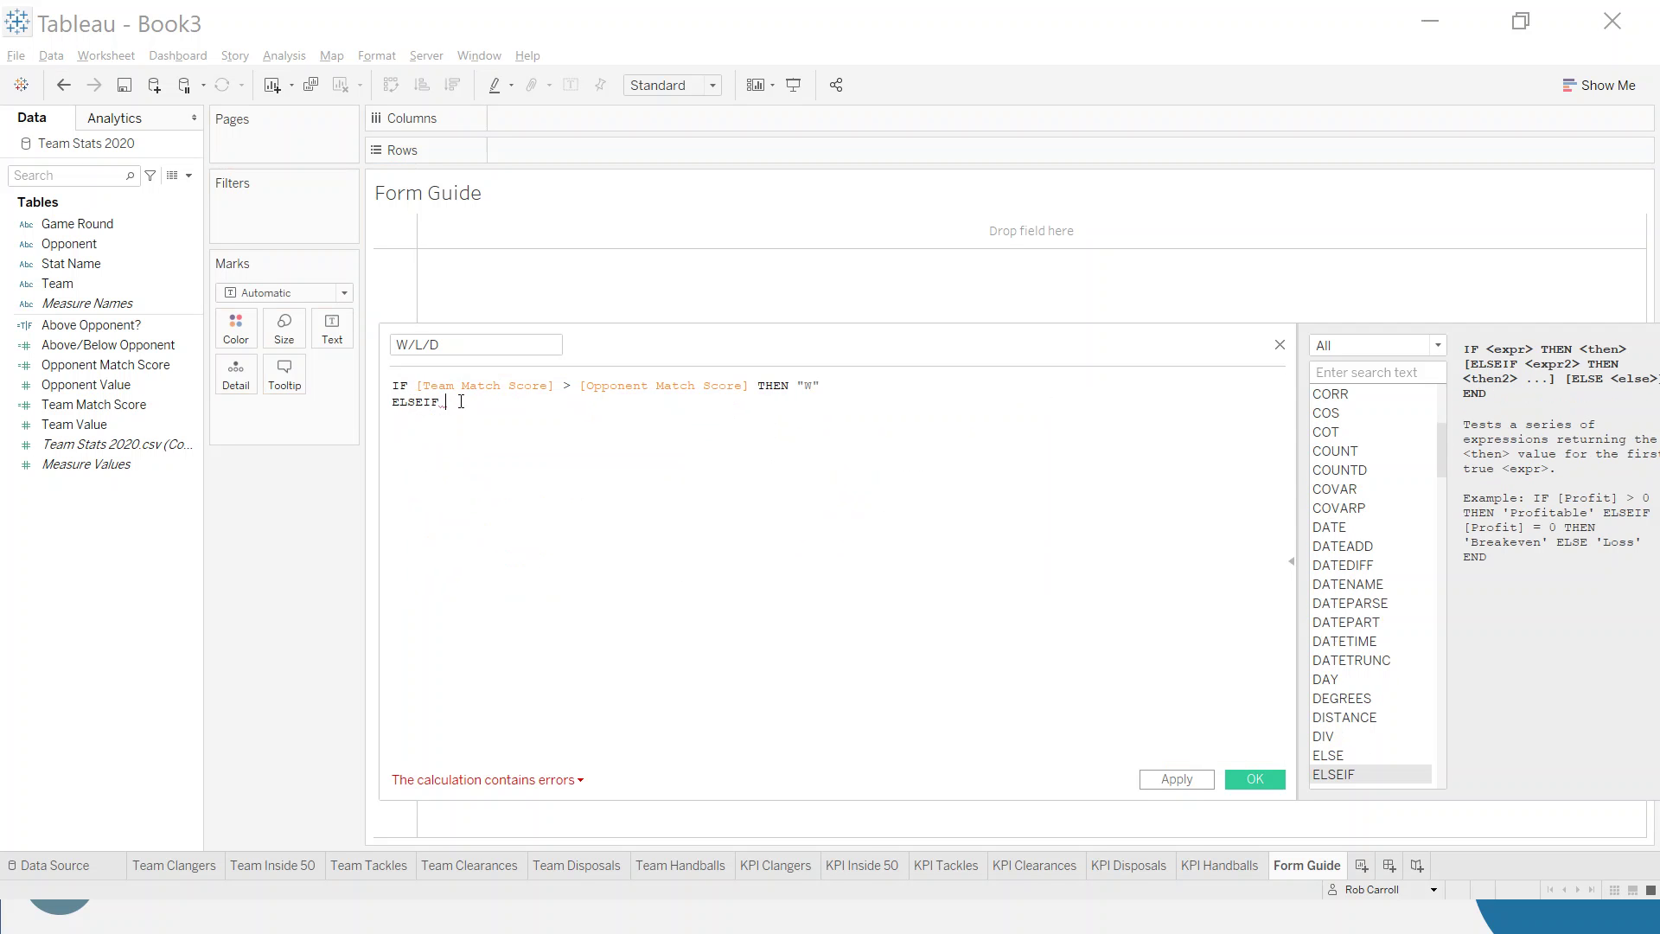
pyautogui.write(' [Team')
pyautogui.press('Return')
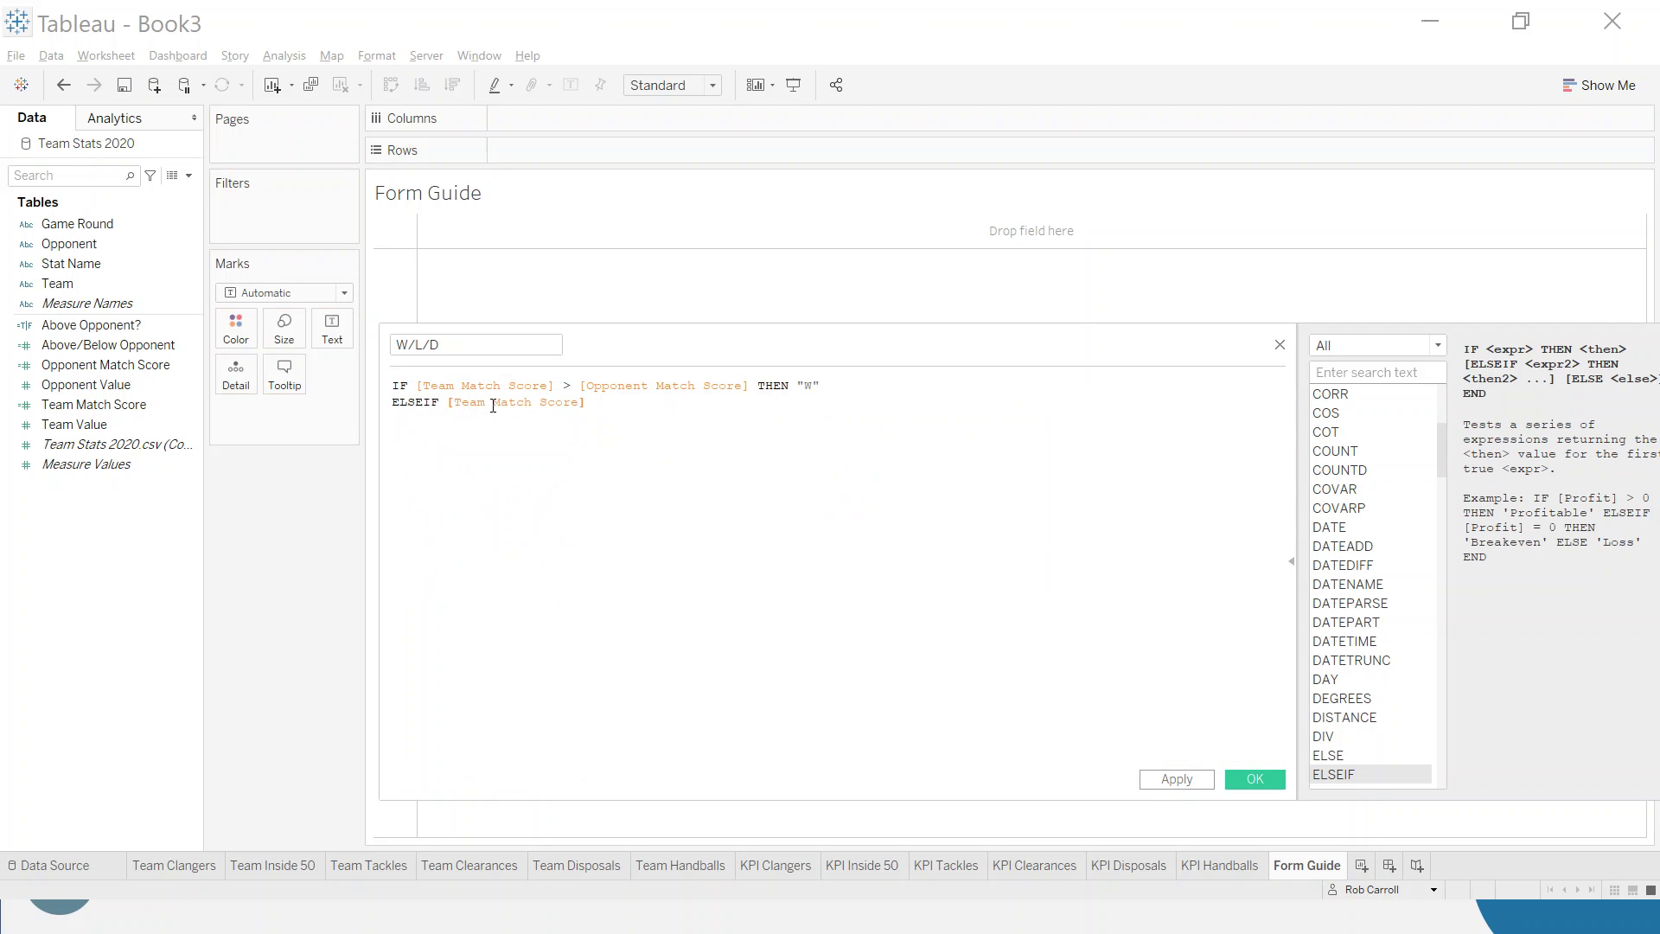
pyautogui.write('= ')
pyautogui.write('[Opp')
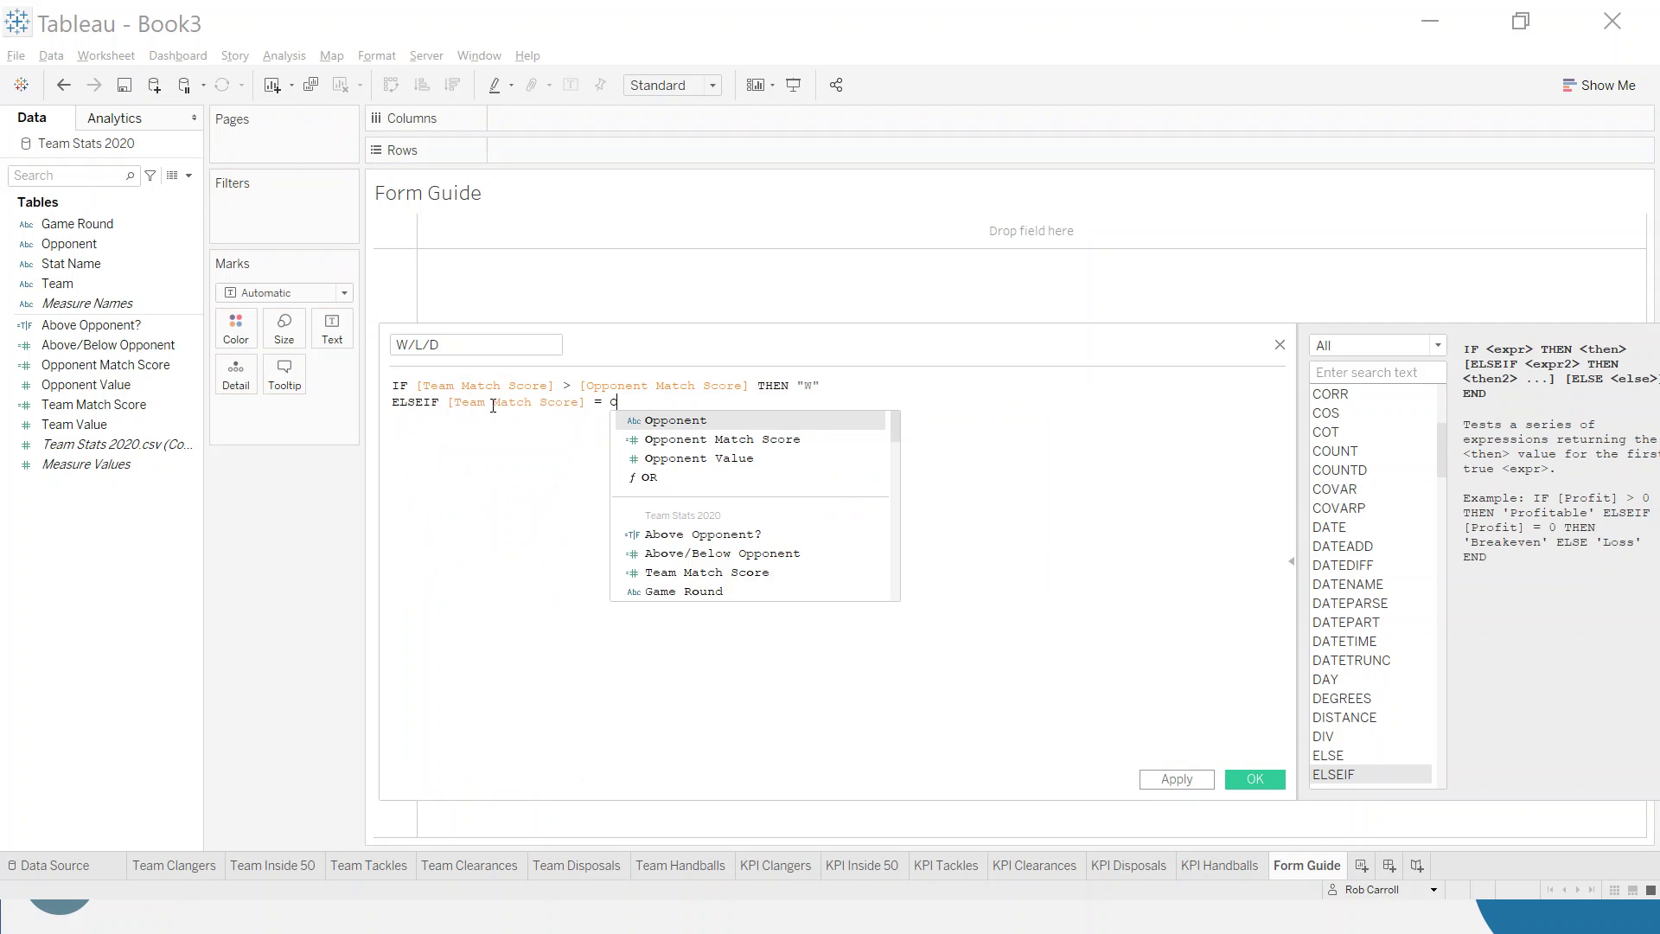
pyautogui.press('Return')
pyautogui.write('THE')
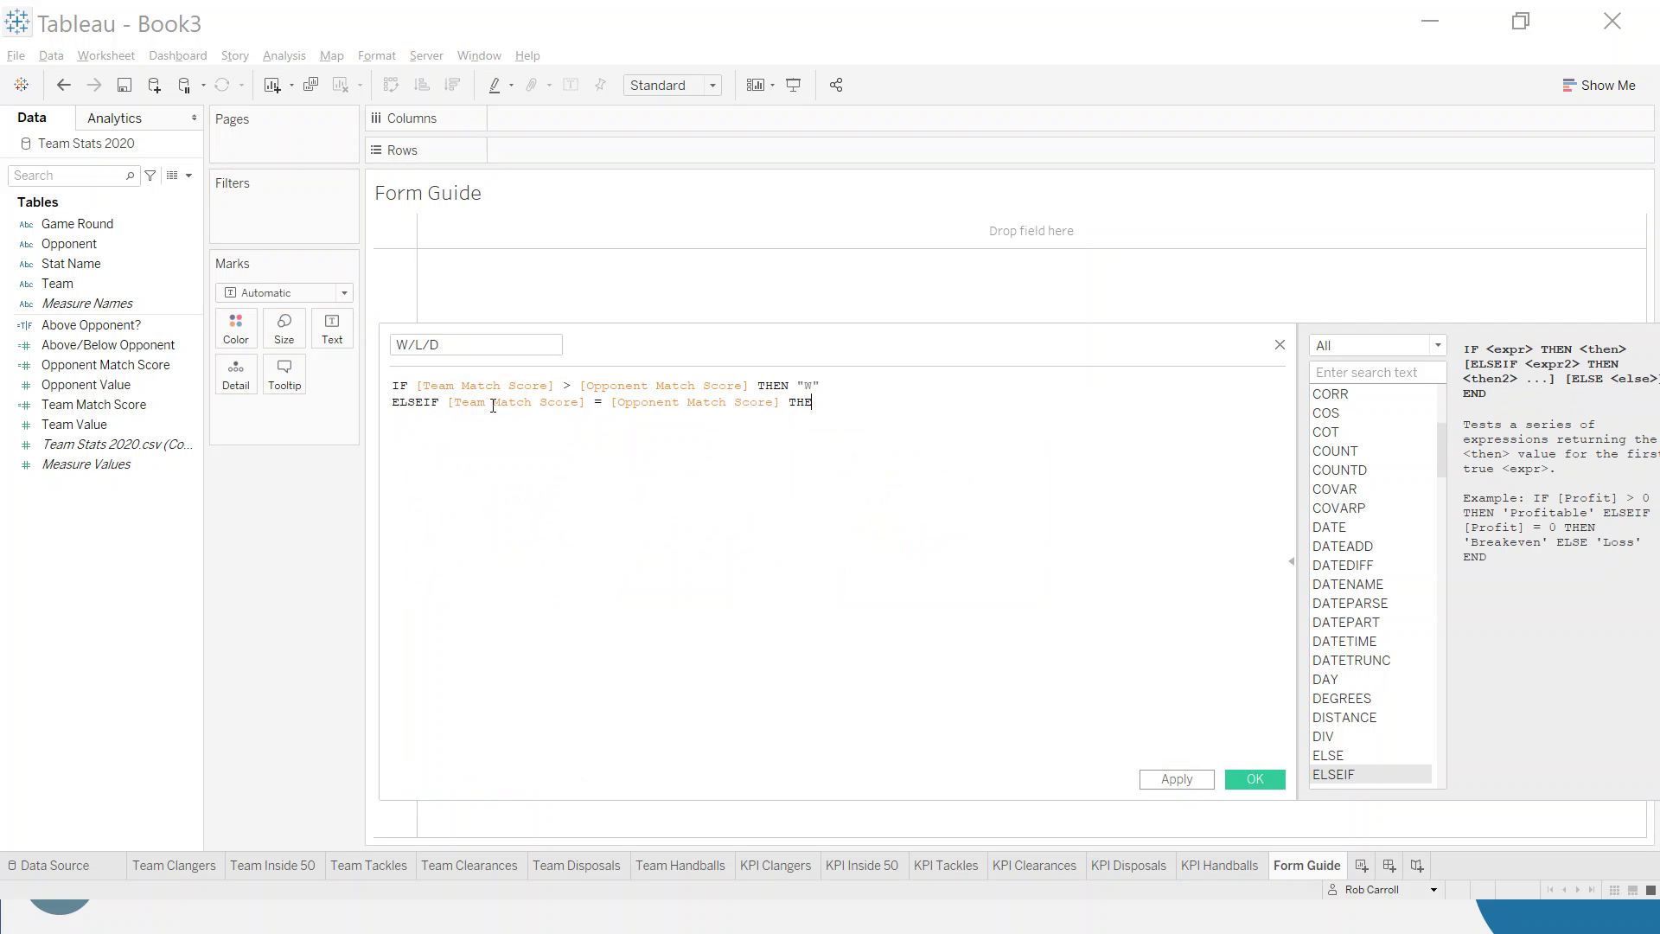
pyautogui.write('N "D"')
pyautogui.press('Return')
pyautogui.write('ELSE "L"')
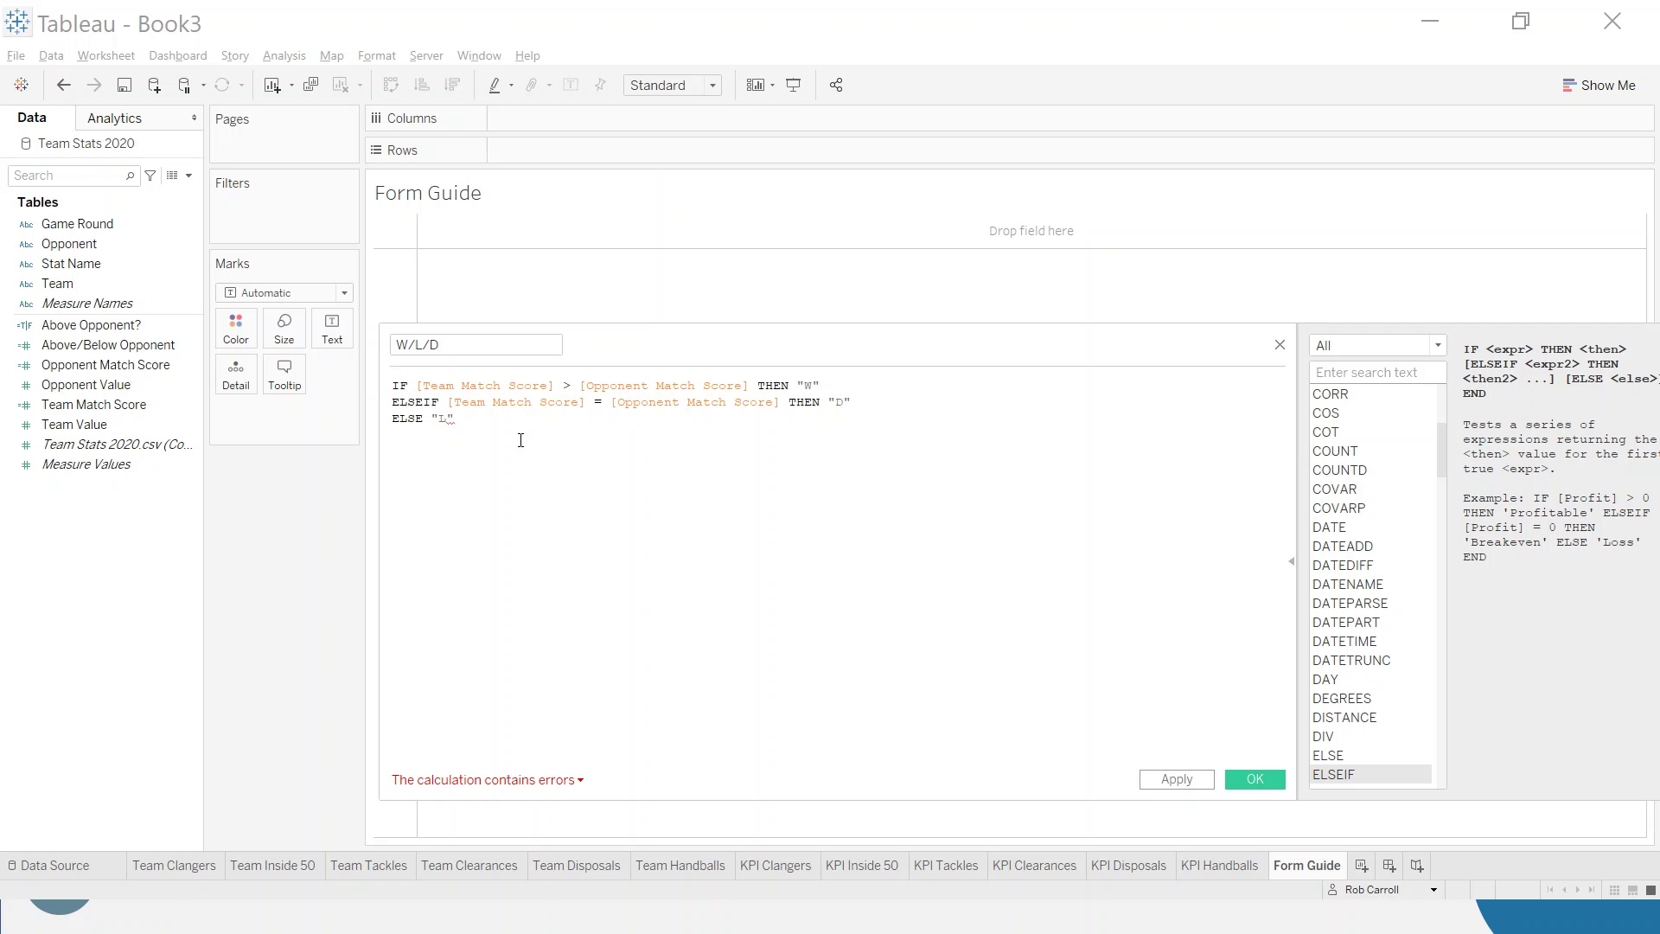
pyautogui.press('Return')
pyautogui.write('END')
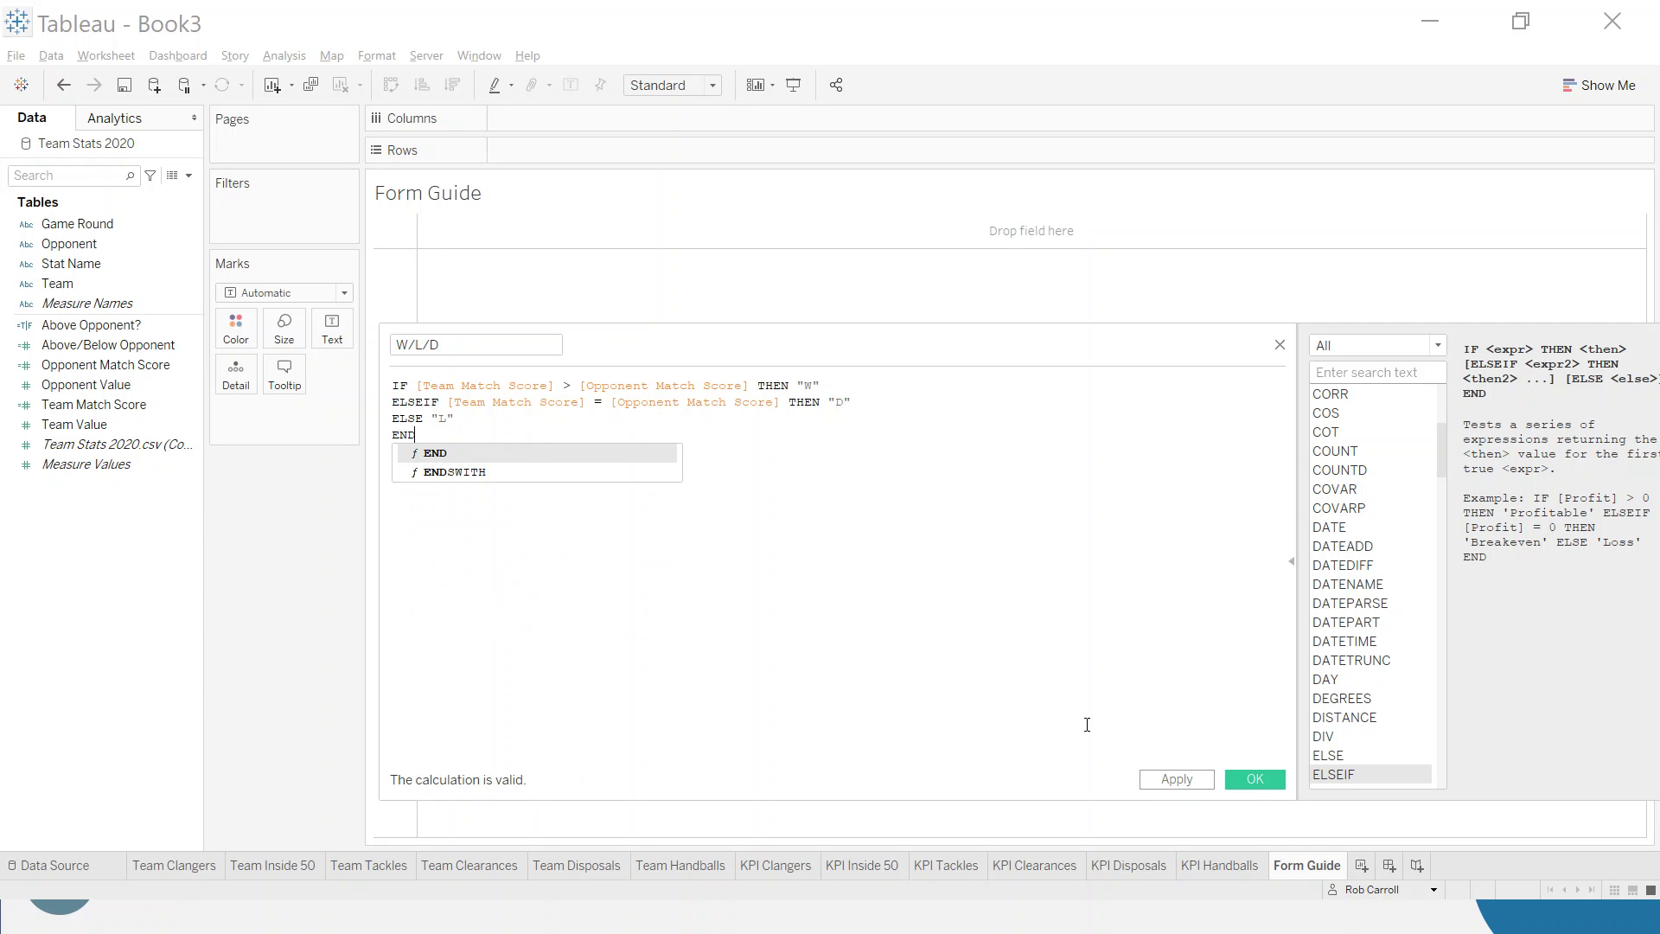
pyautogui.click(1256, 780)
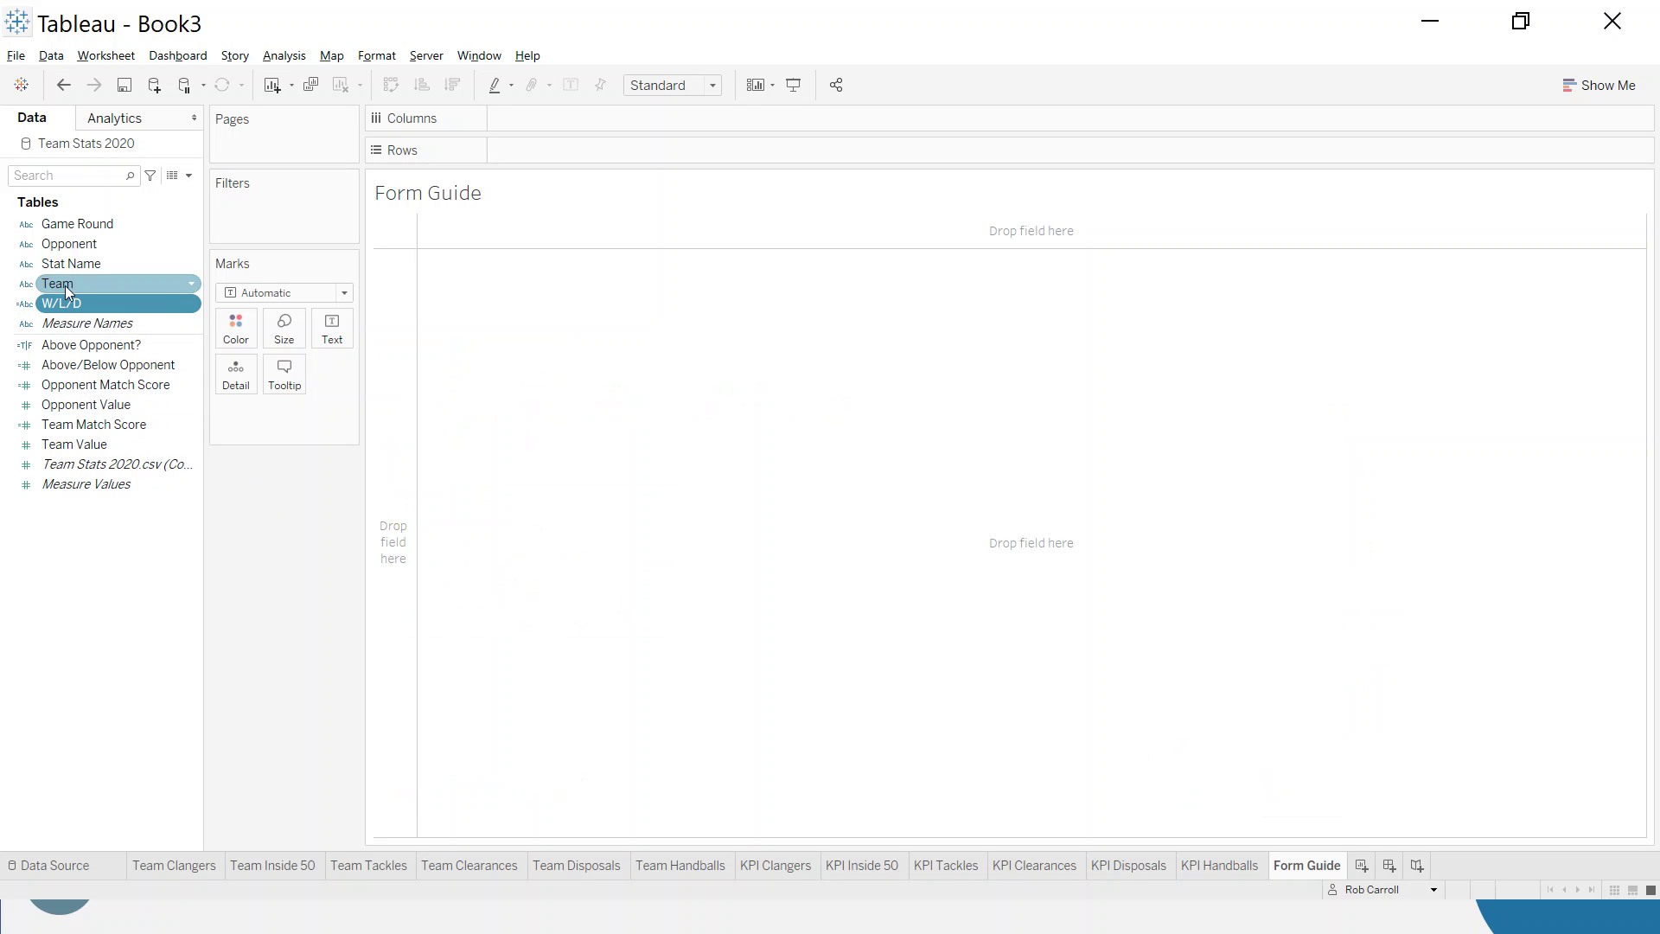
# Filter the sheet to Adelaide and lay Game Round across Columns
pyautogui.moveTo(60, 288); pyautogui.dragTo(285, 212)
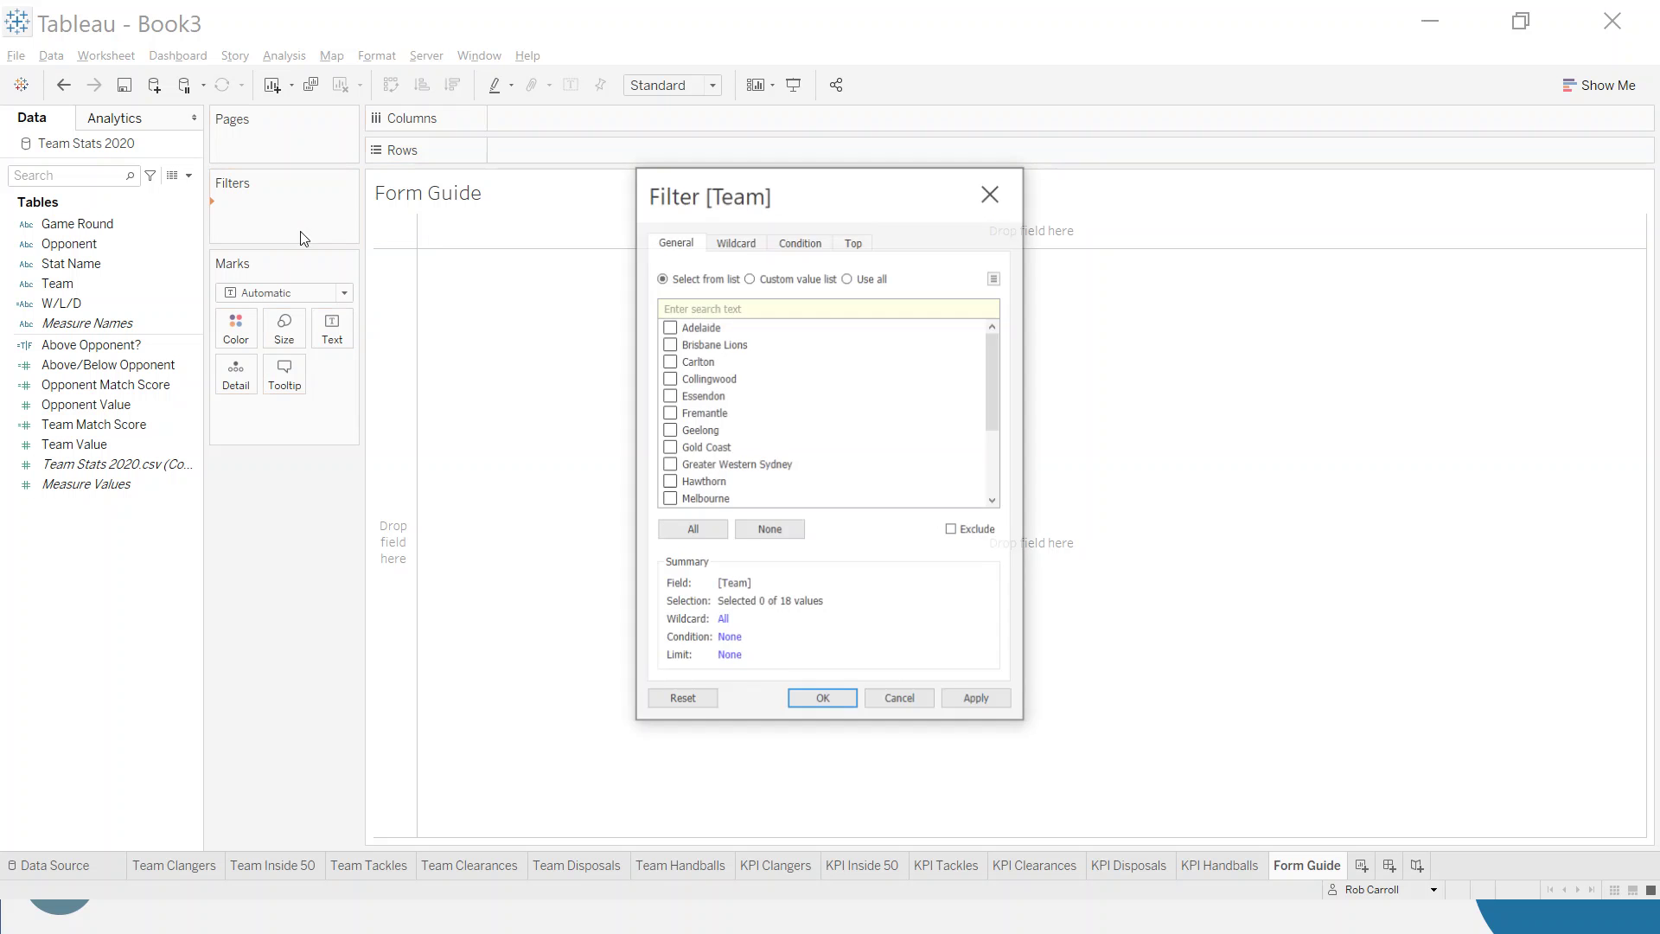
pyautogui.click(668, 326)
pyautogui.click(822, 702)
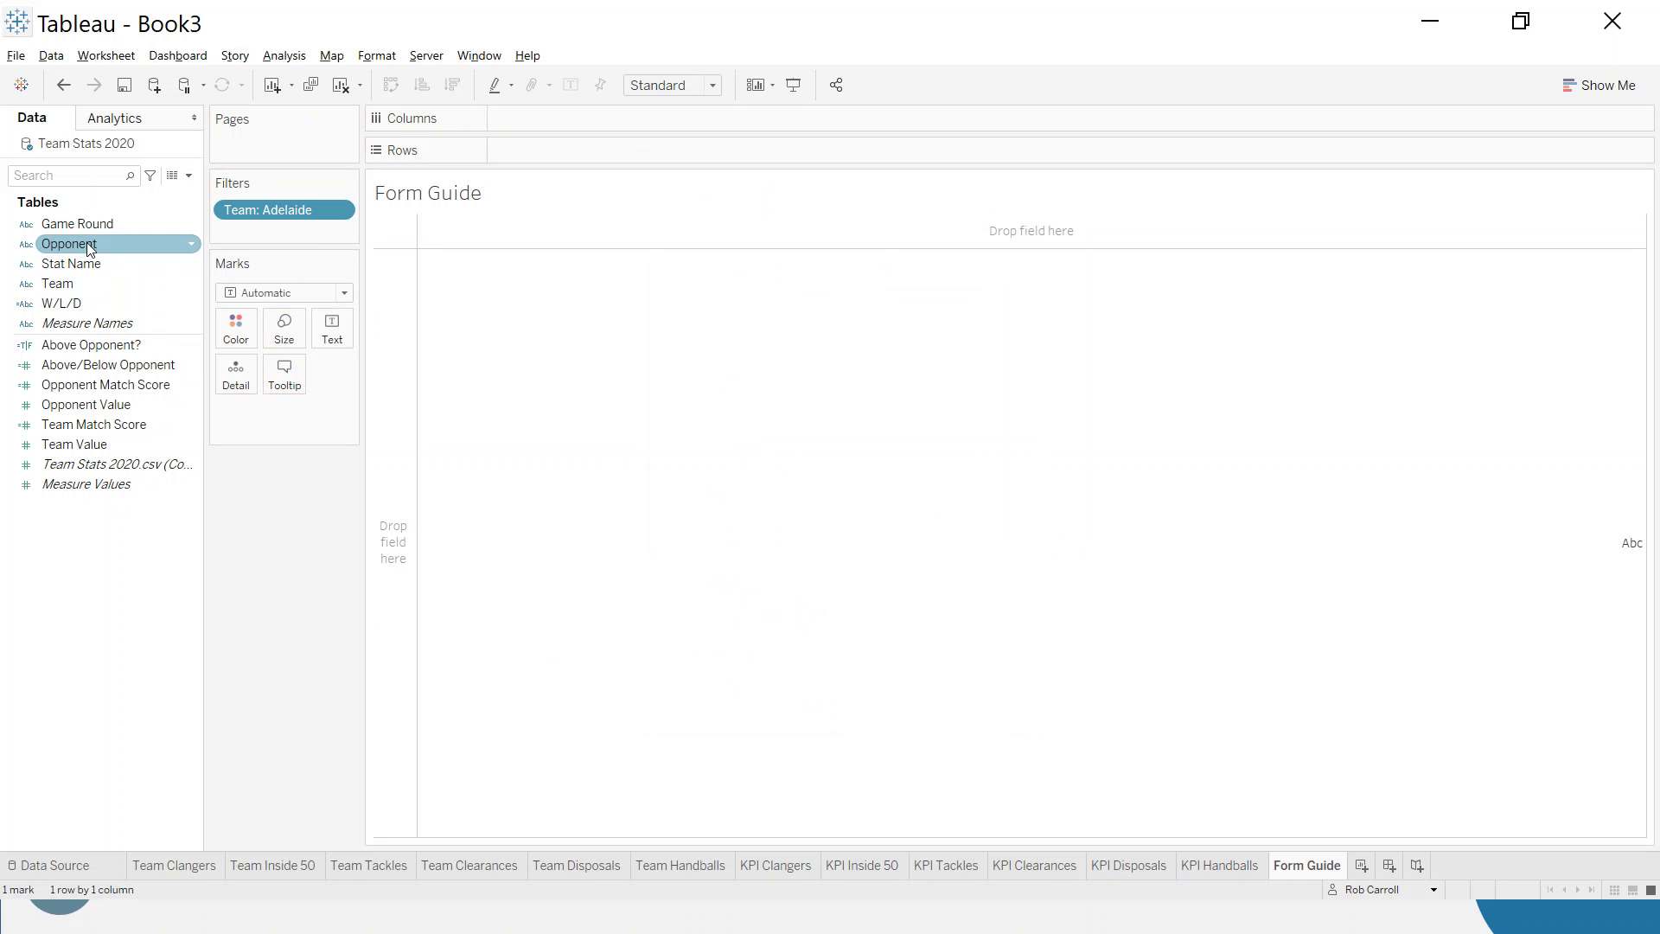
pyautogui.moveTo(84, 232); pyautogui.dragTo(645, 123)
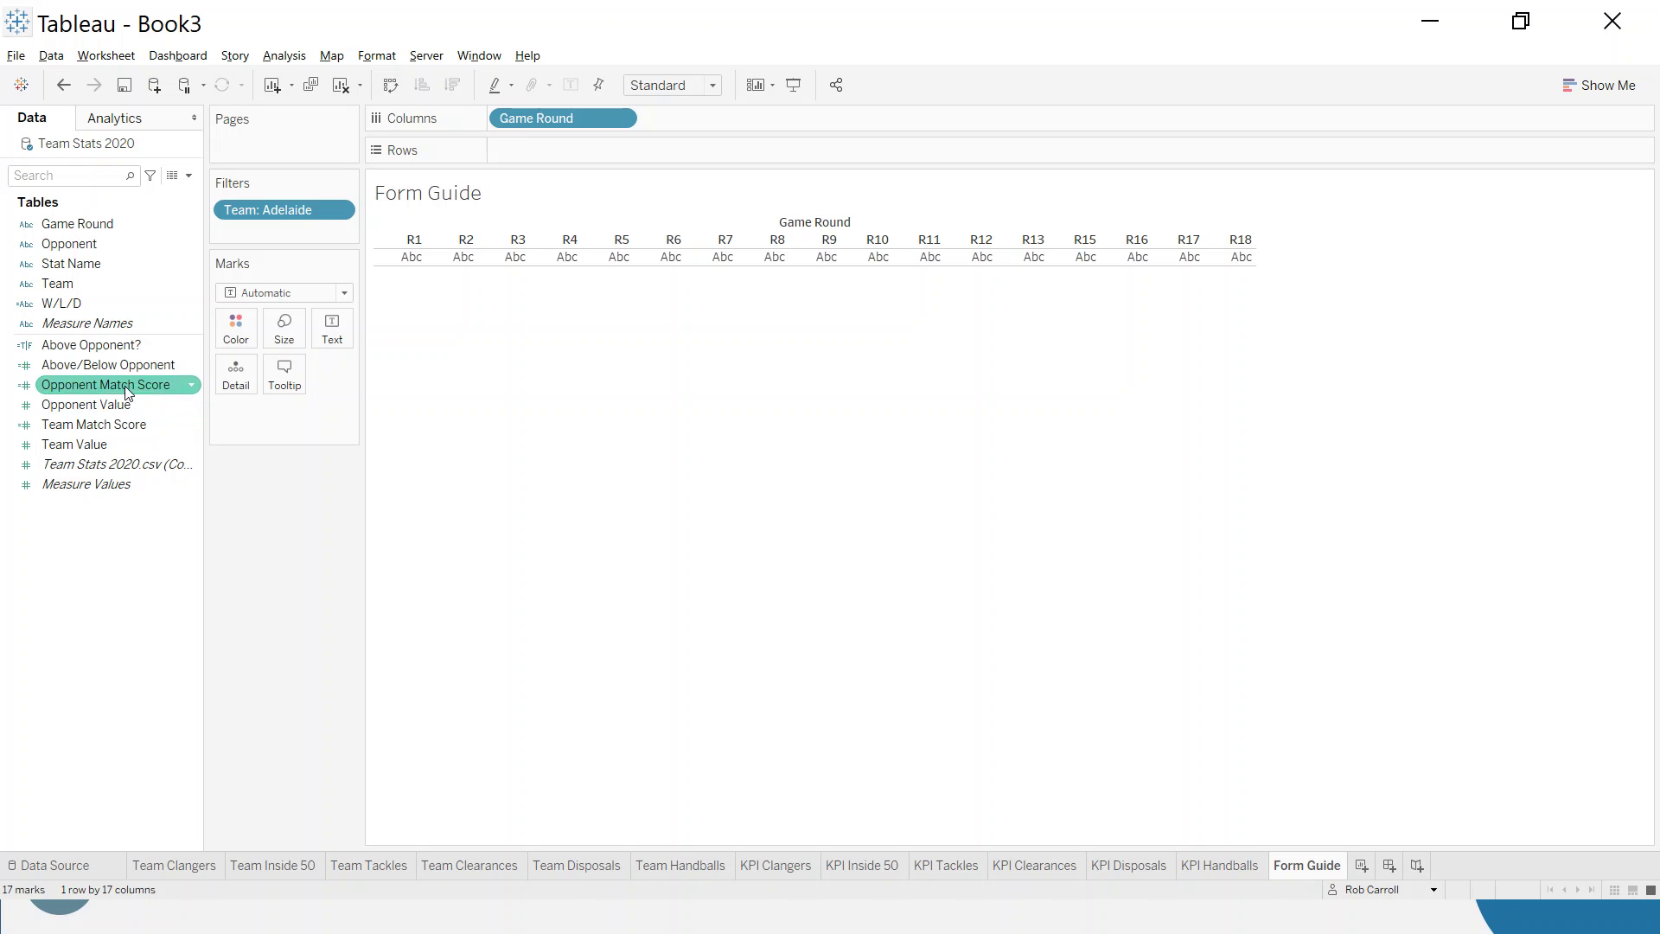
# Show each round as a Square mark labelled with W/L/D, sized to Entire View
pyautogui.click(77, 308)
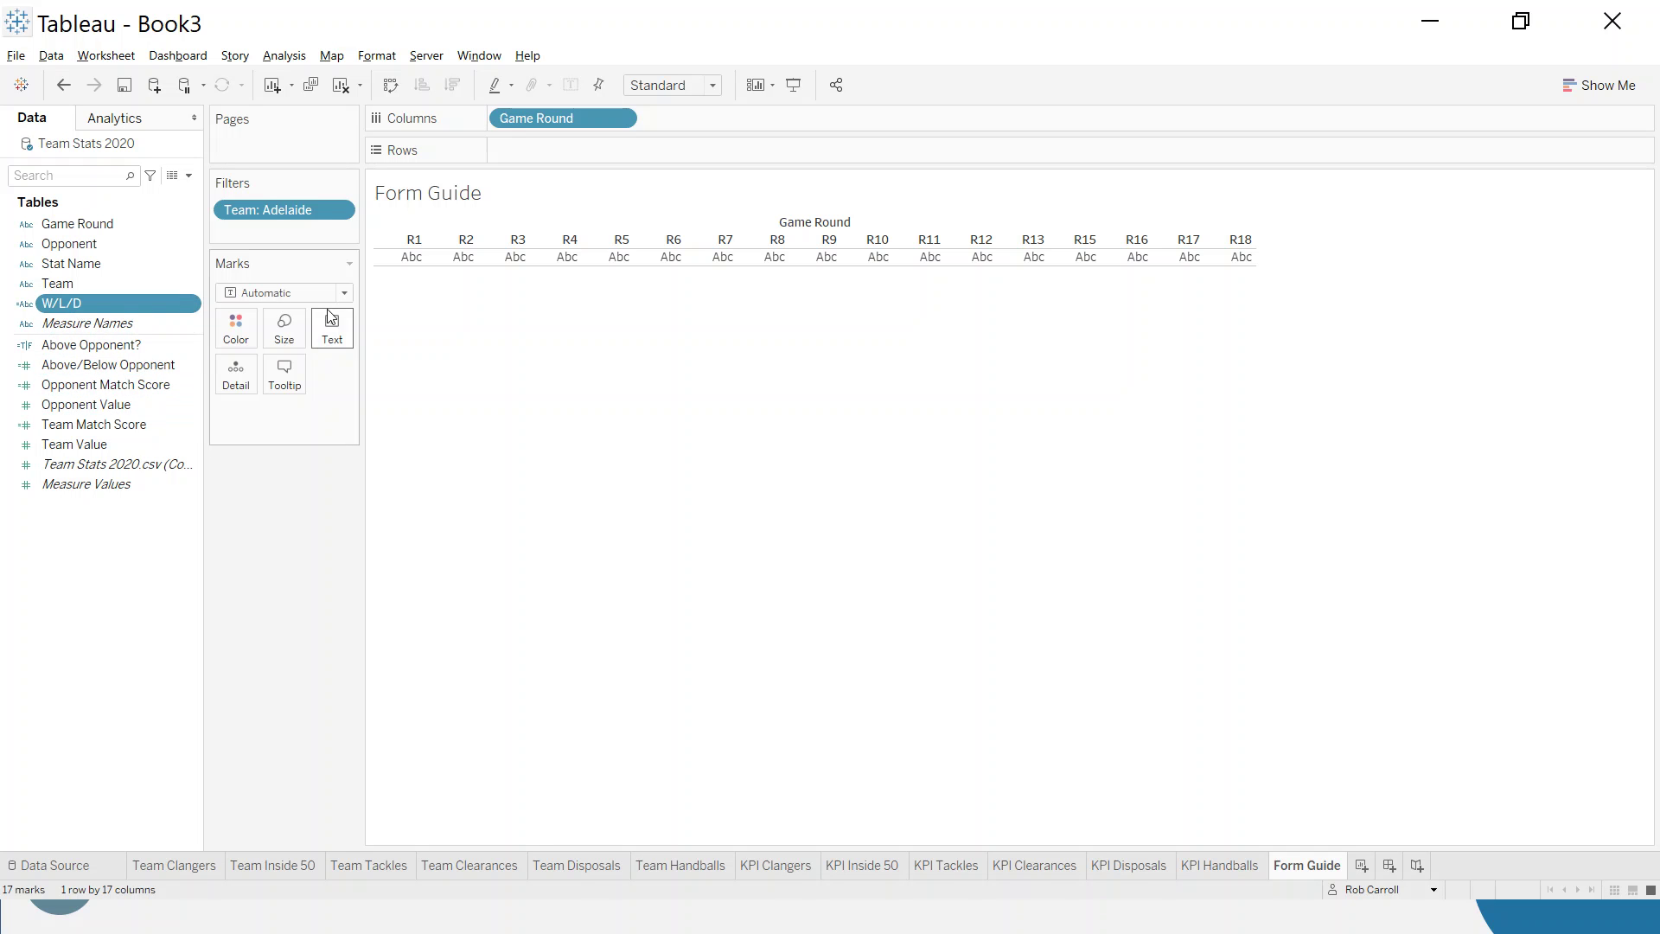
pyautogui.click(285, 292)
pyautogui.click(280, 395)
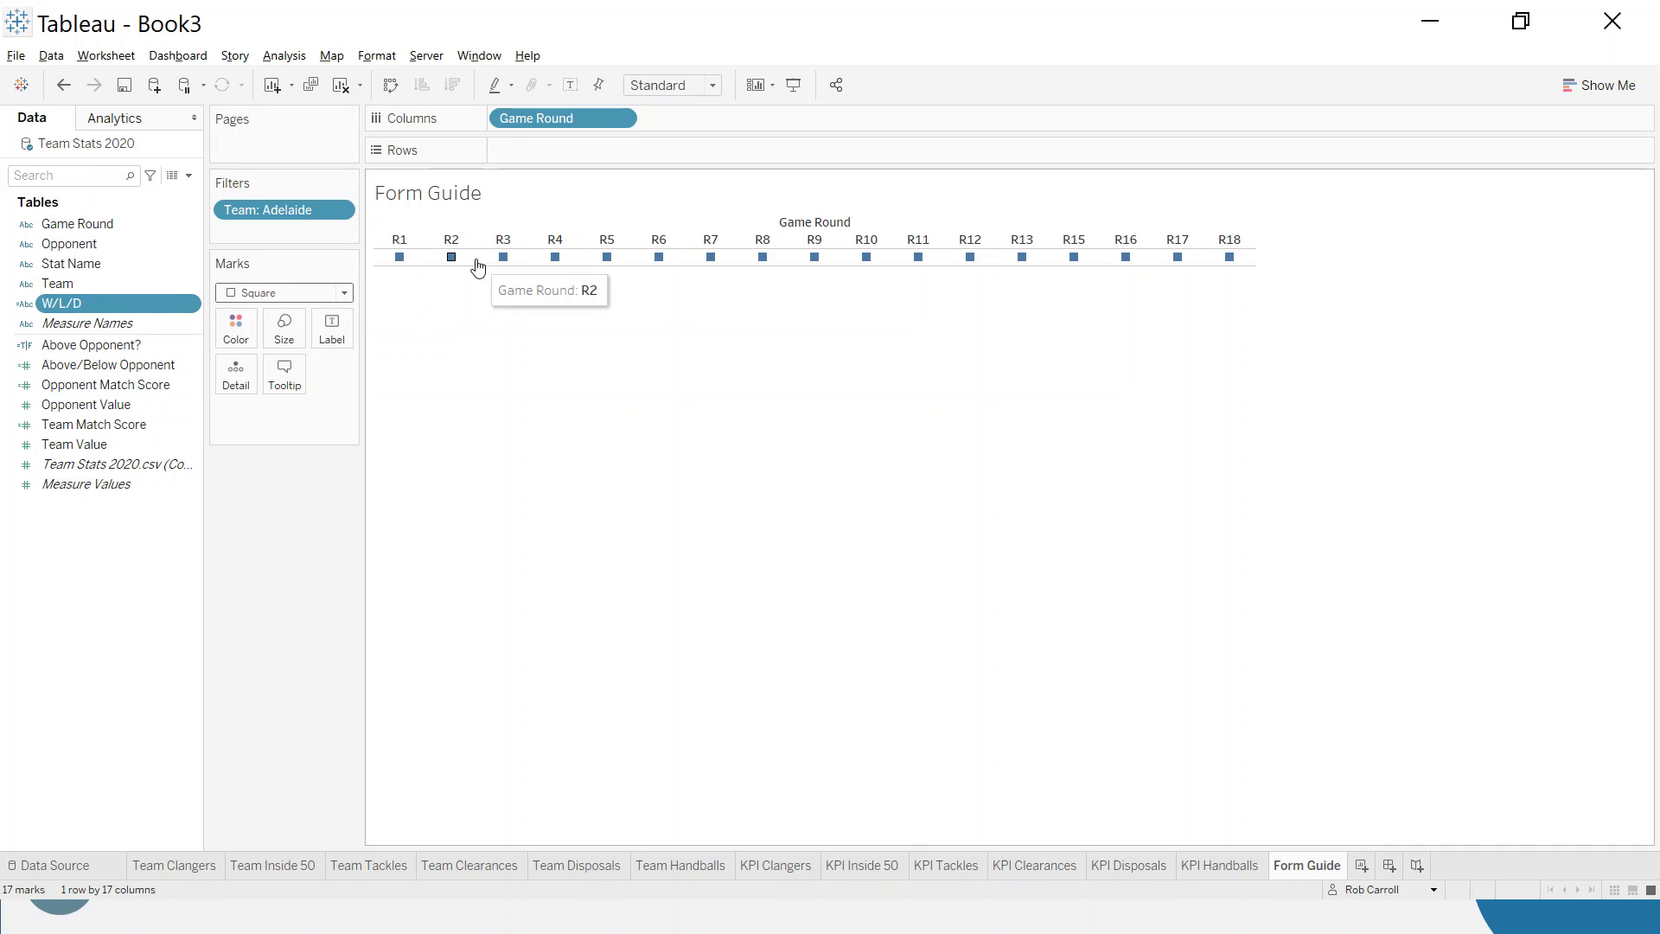
pyautogui.moveTo(61, 303); pyautogui.dragTo(329, 337)
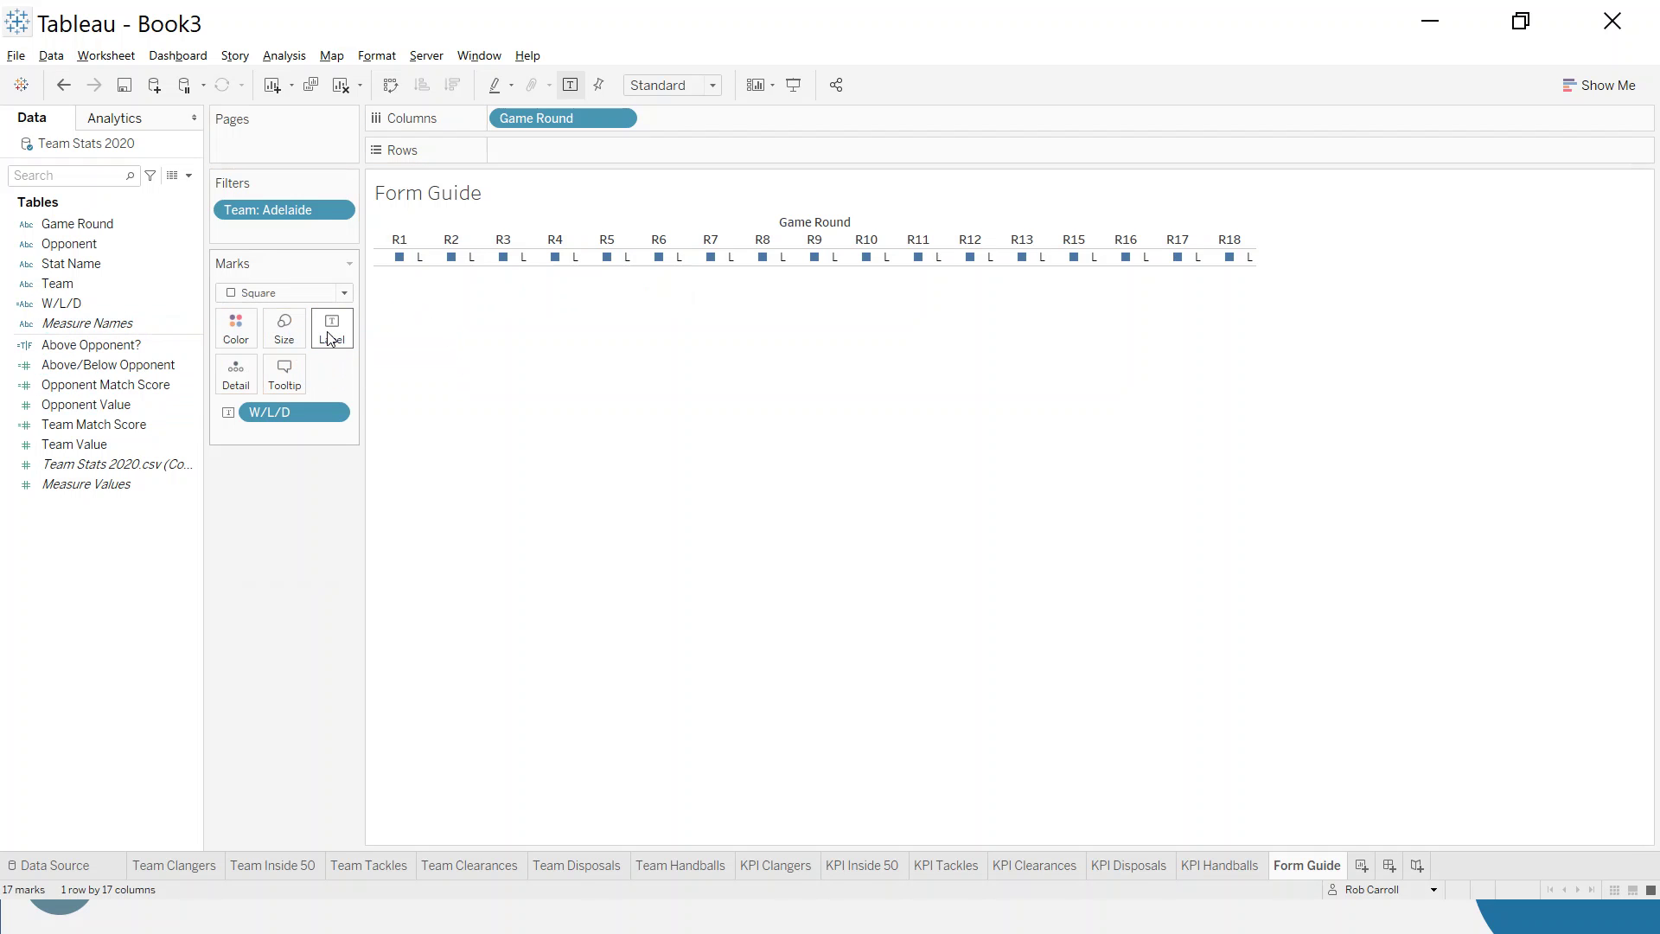
pyautogui.click(712, 85)
pyautogui.click(692, 154)
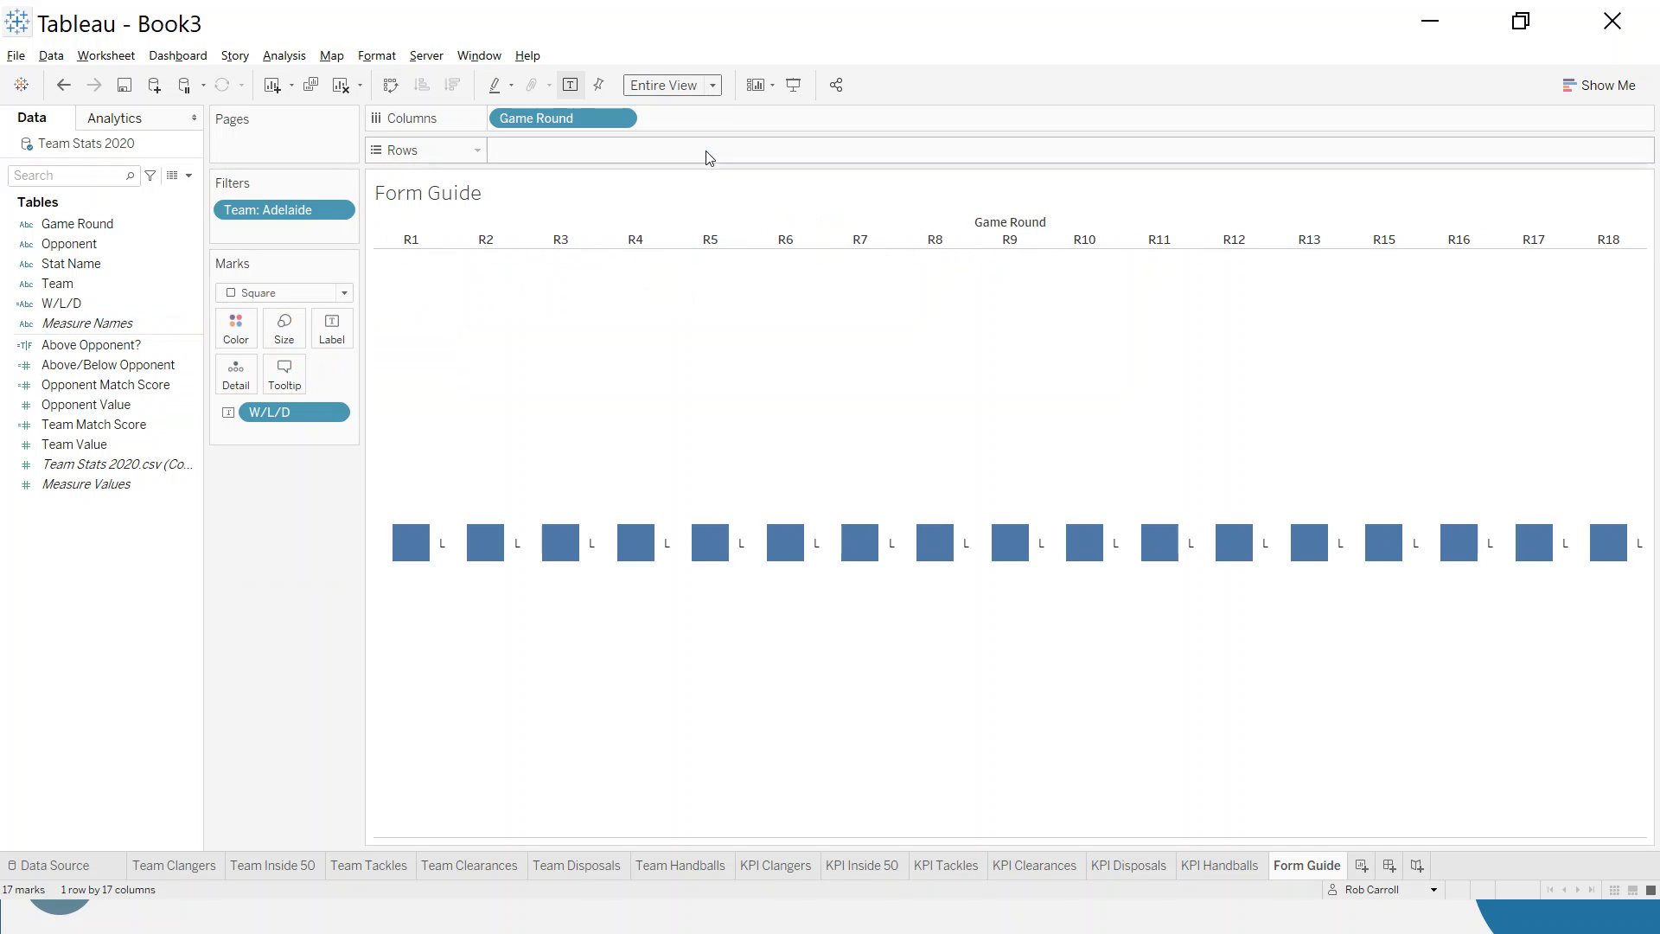
# Align the W/L/D labels Middle Center inside the squares
pyautogui.click(348, 339)
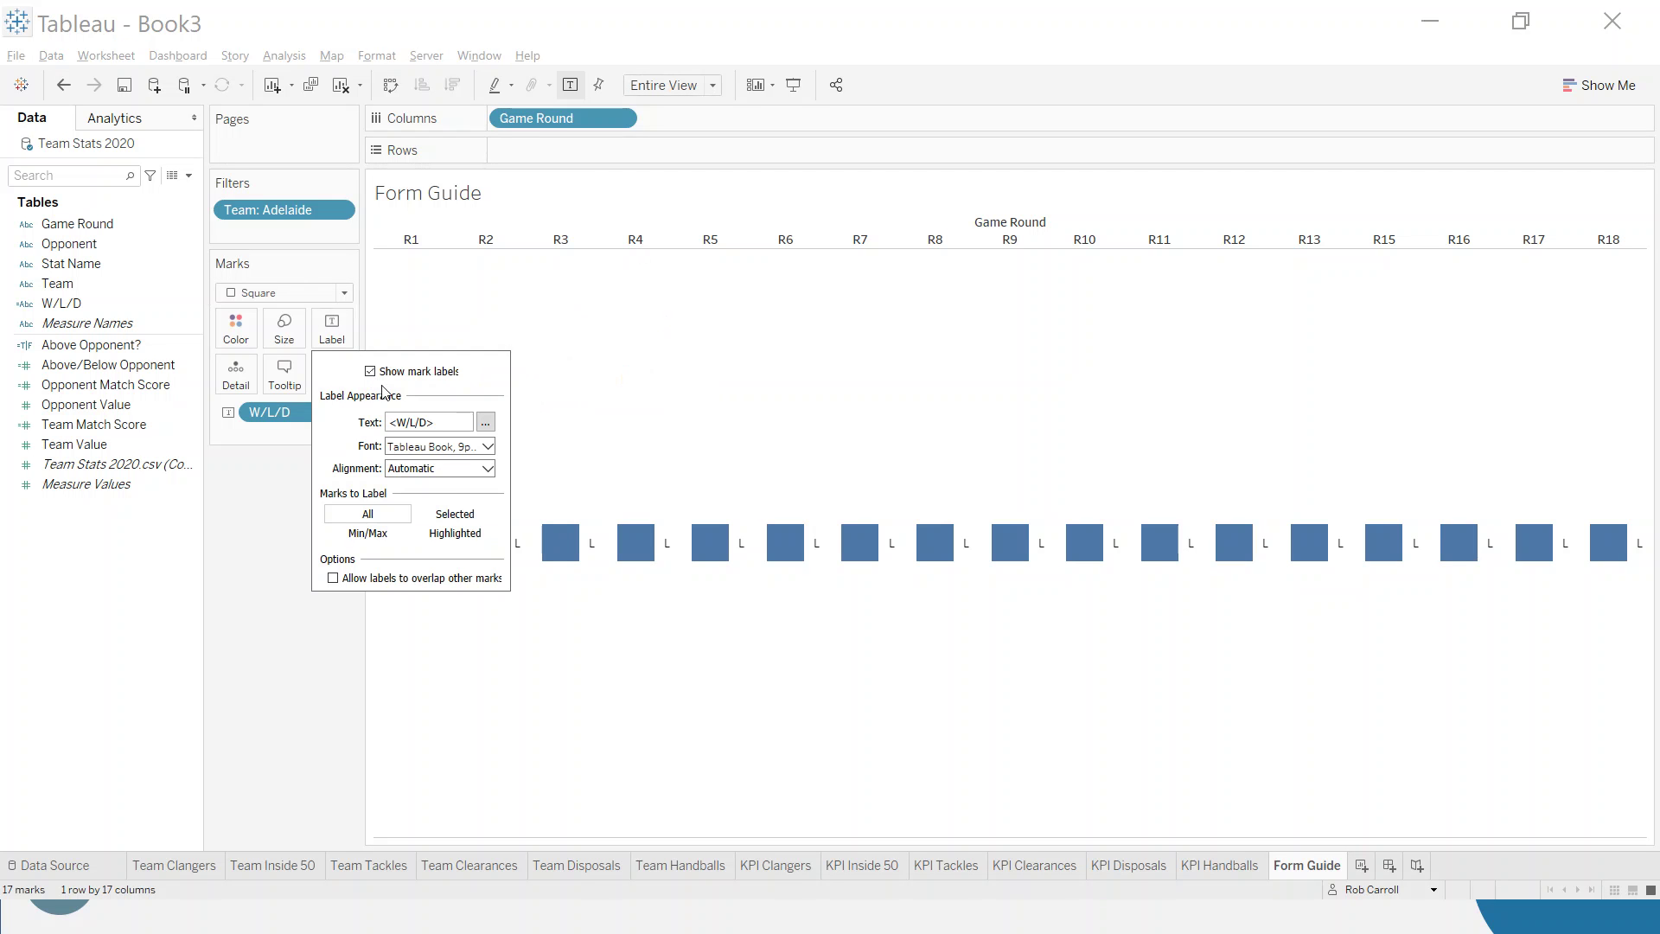
pyautogui.click(441, 448)
pyautogui.click(442, 449)
pyautogui.click(441, 467)
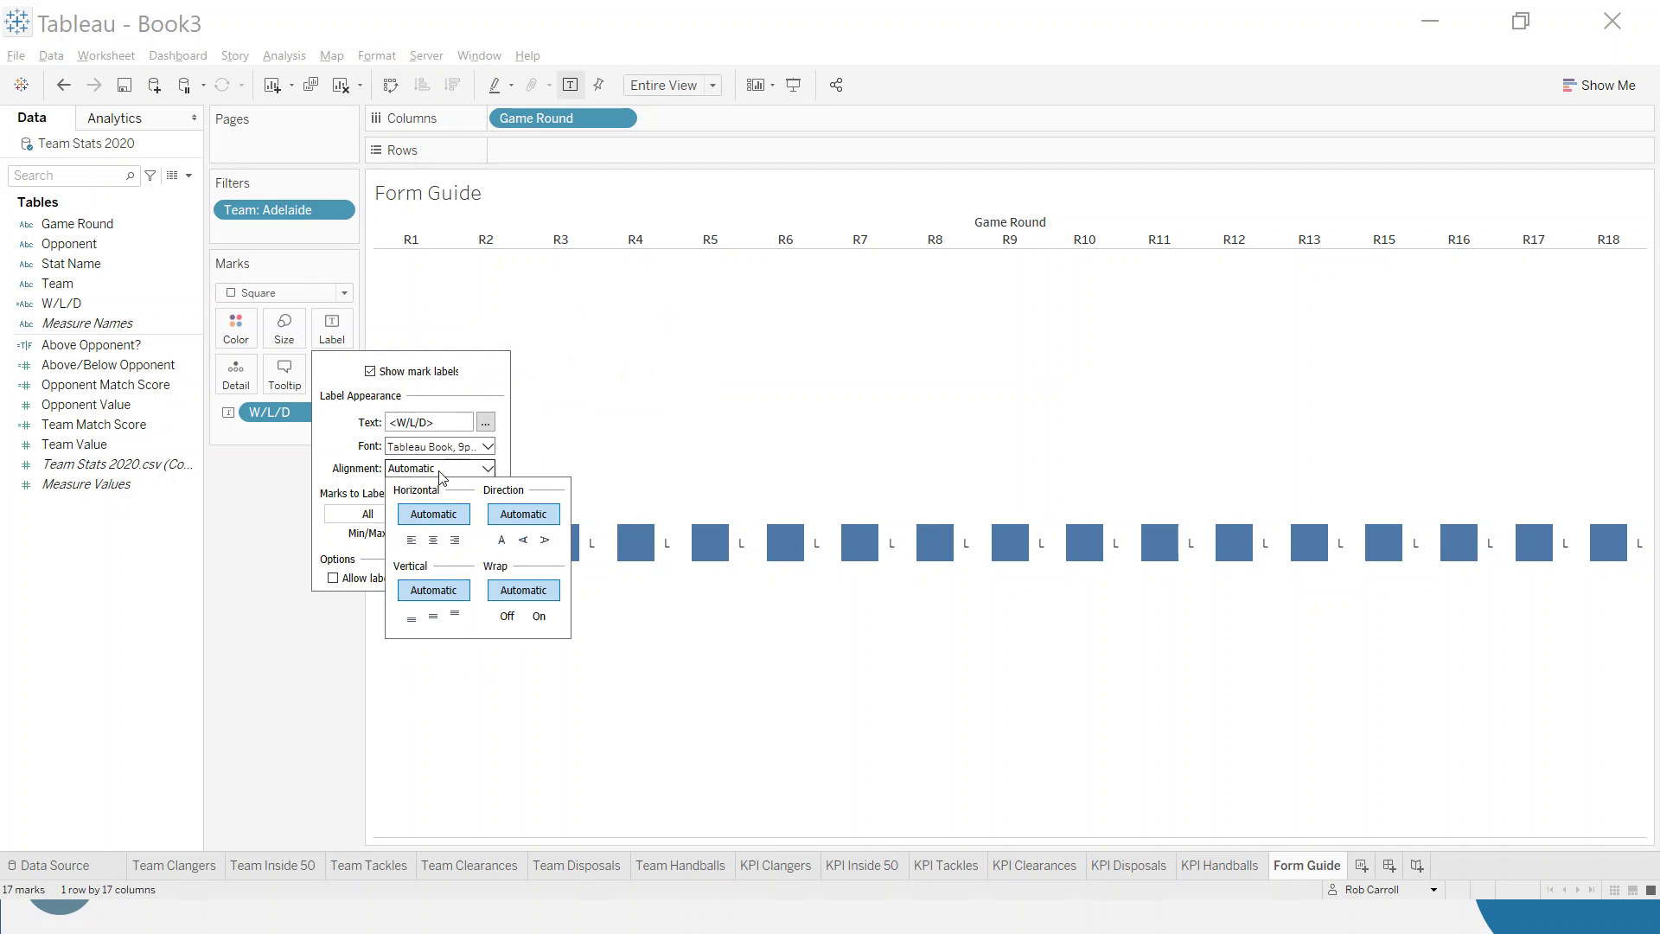
pyautogui.click(433, 539)
pyautogui.click(433, 616)
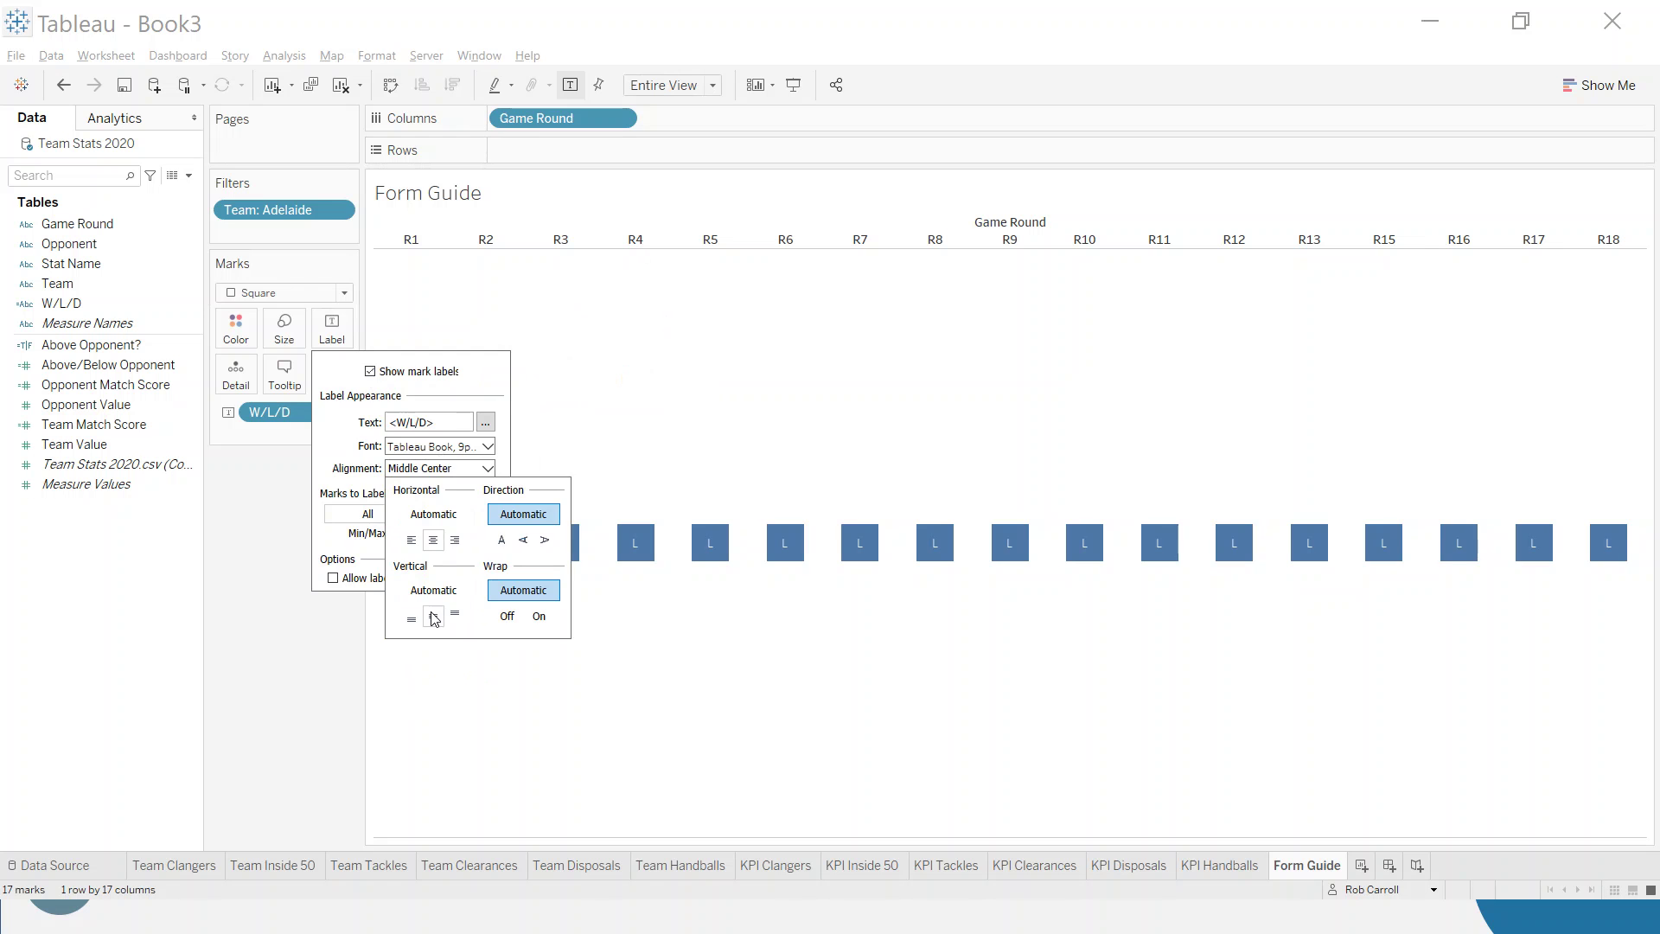
pyautogui.click(282, 558)
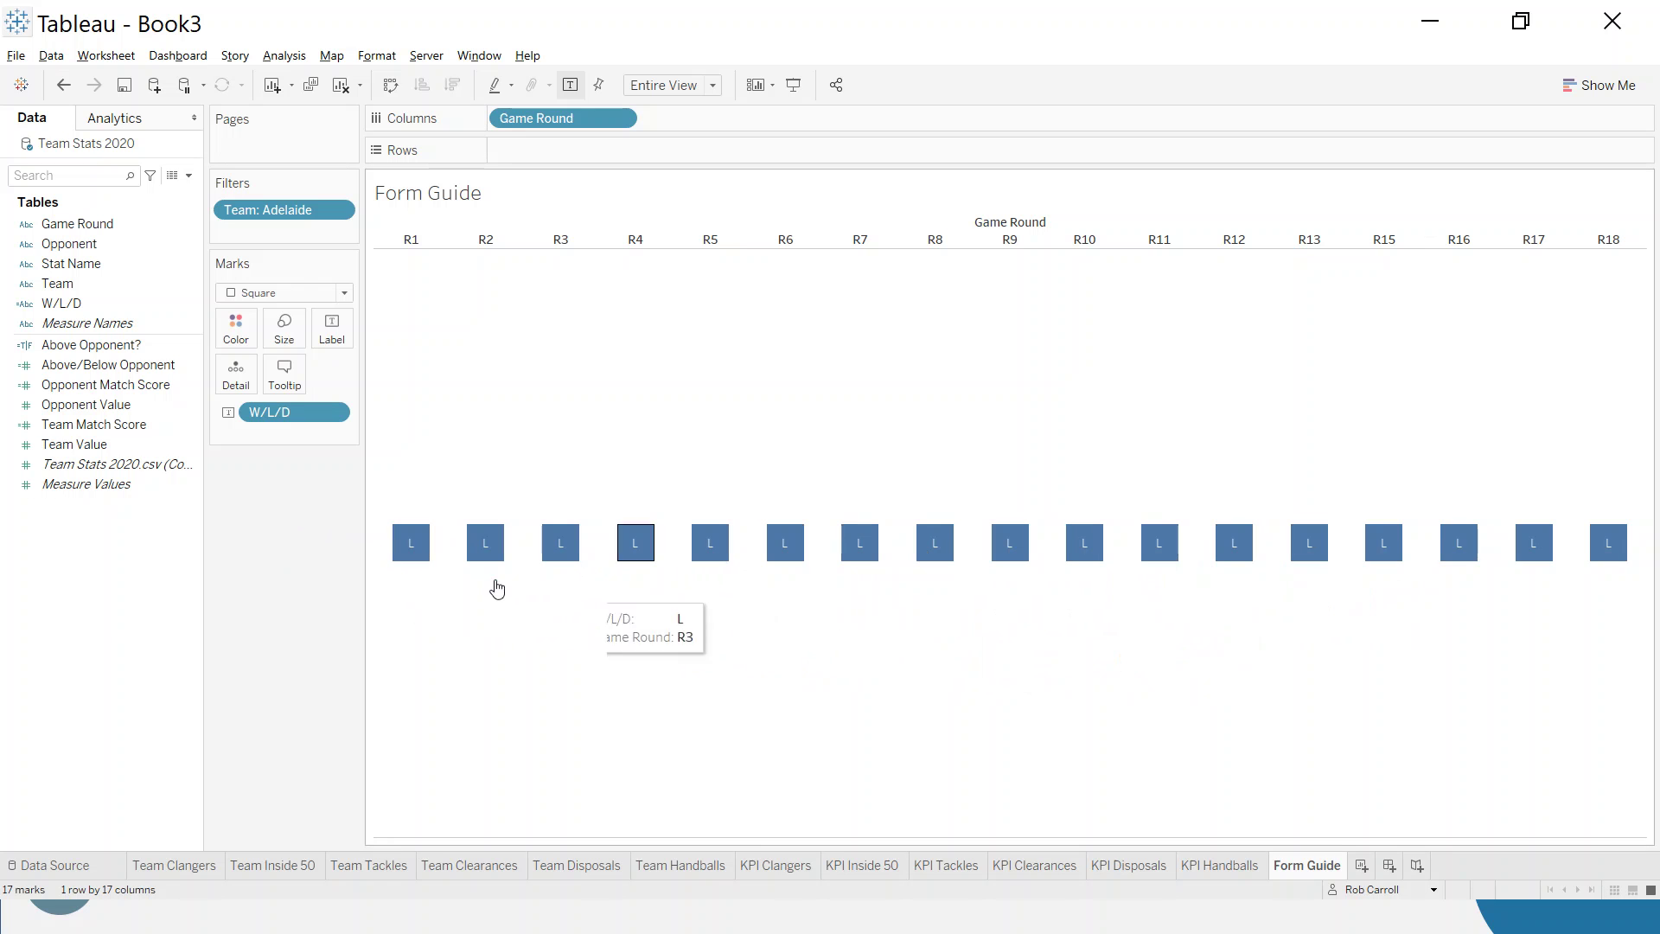
# Colour the squares by W/L/D and review the W/L/D formula without changes
pyautogui.click(63, 309)
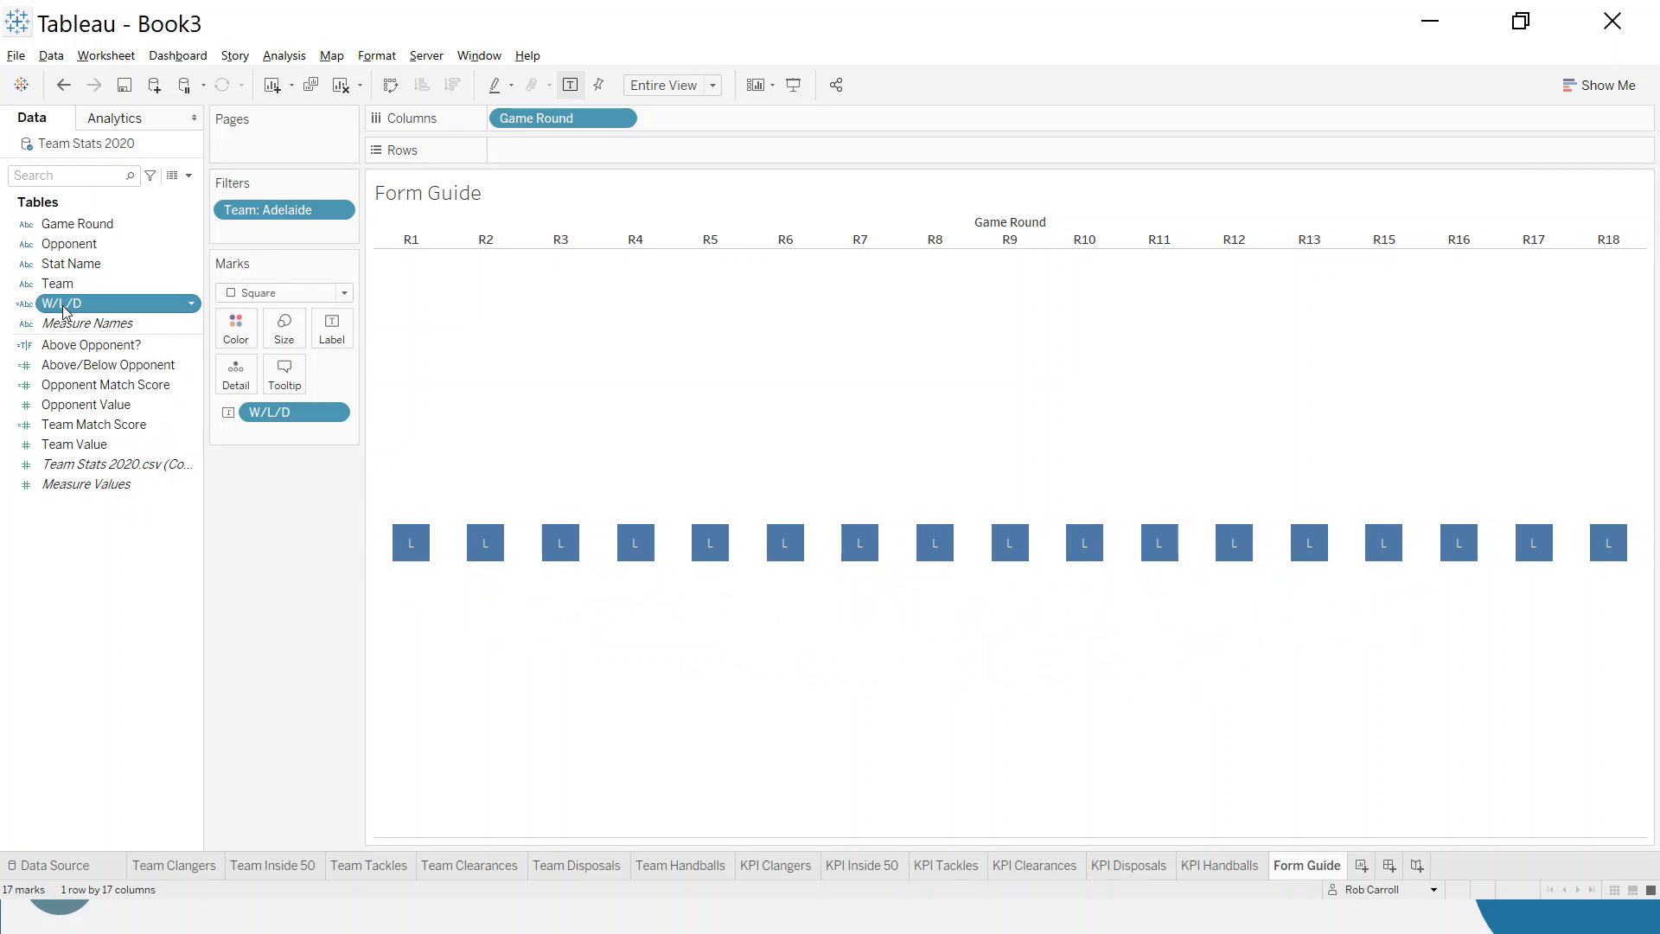
pyautogui.moveTo(63, 310); pyautogui.dragTo(235, 338)
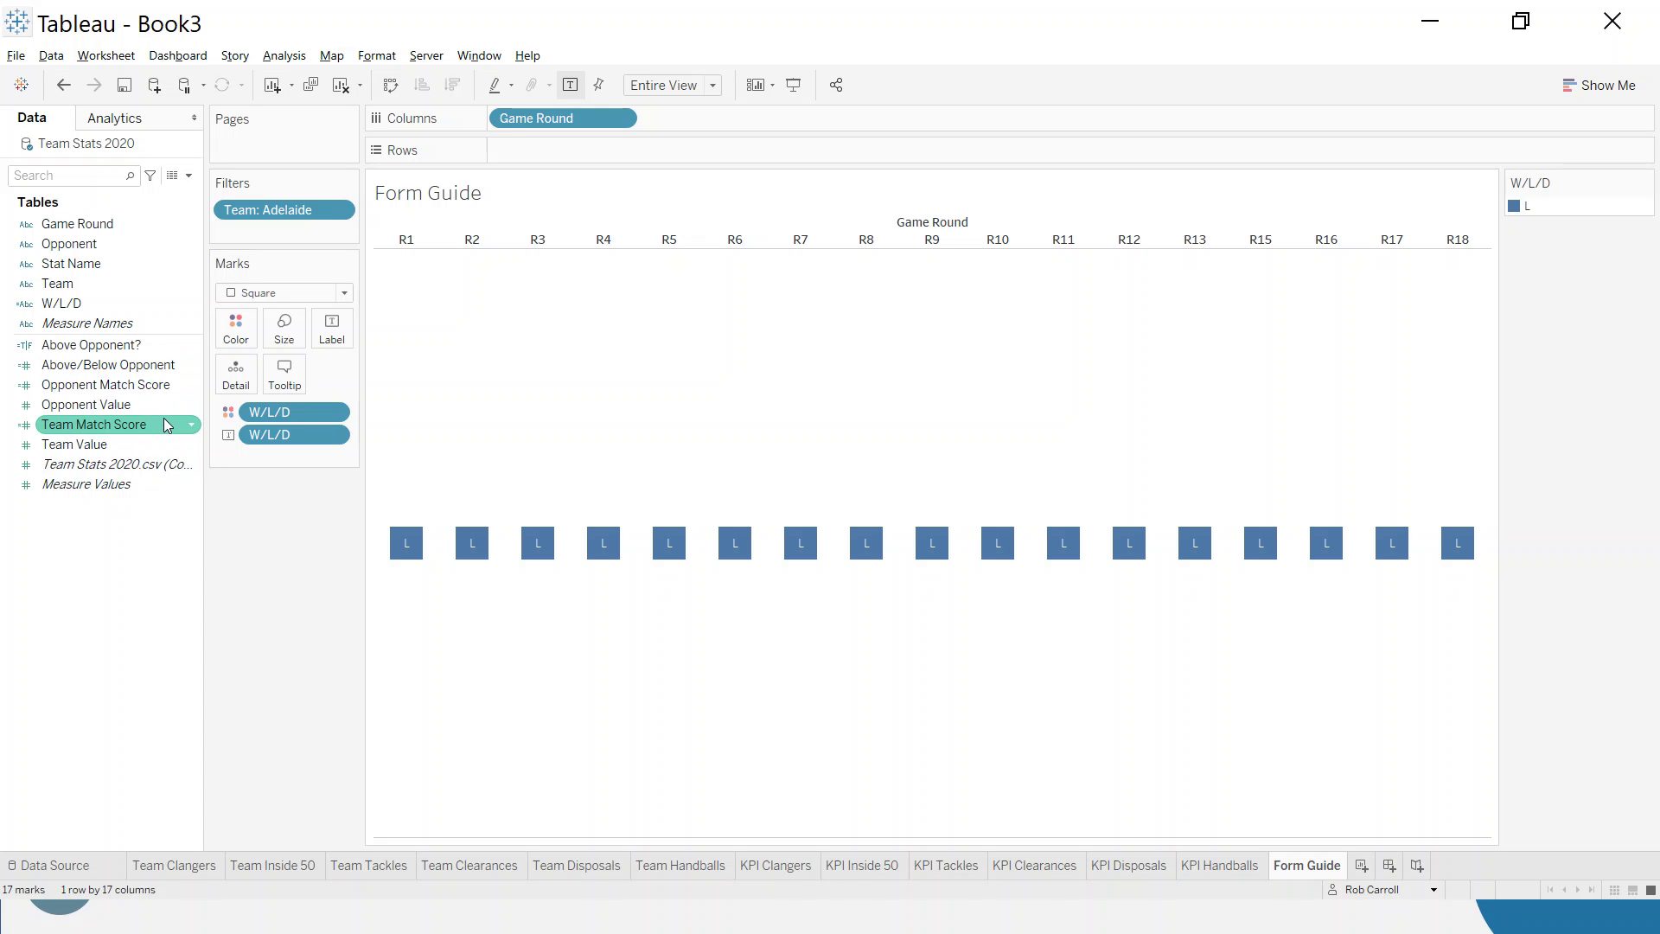
pyautogui.rightClick(110, 303)
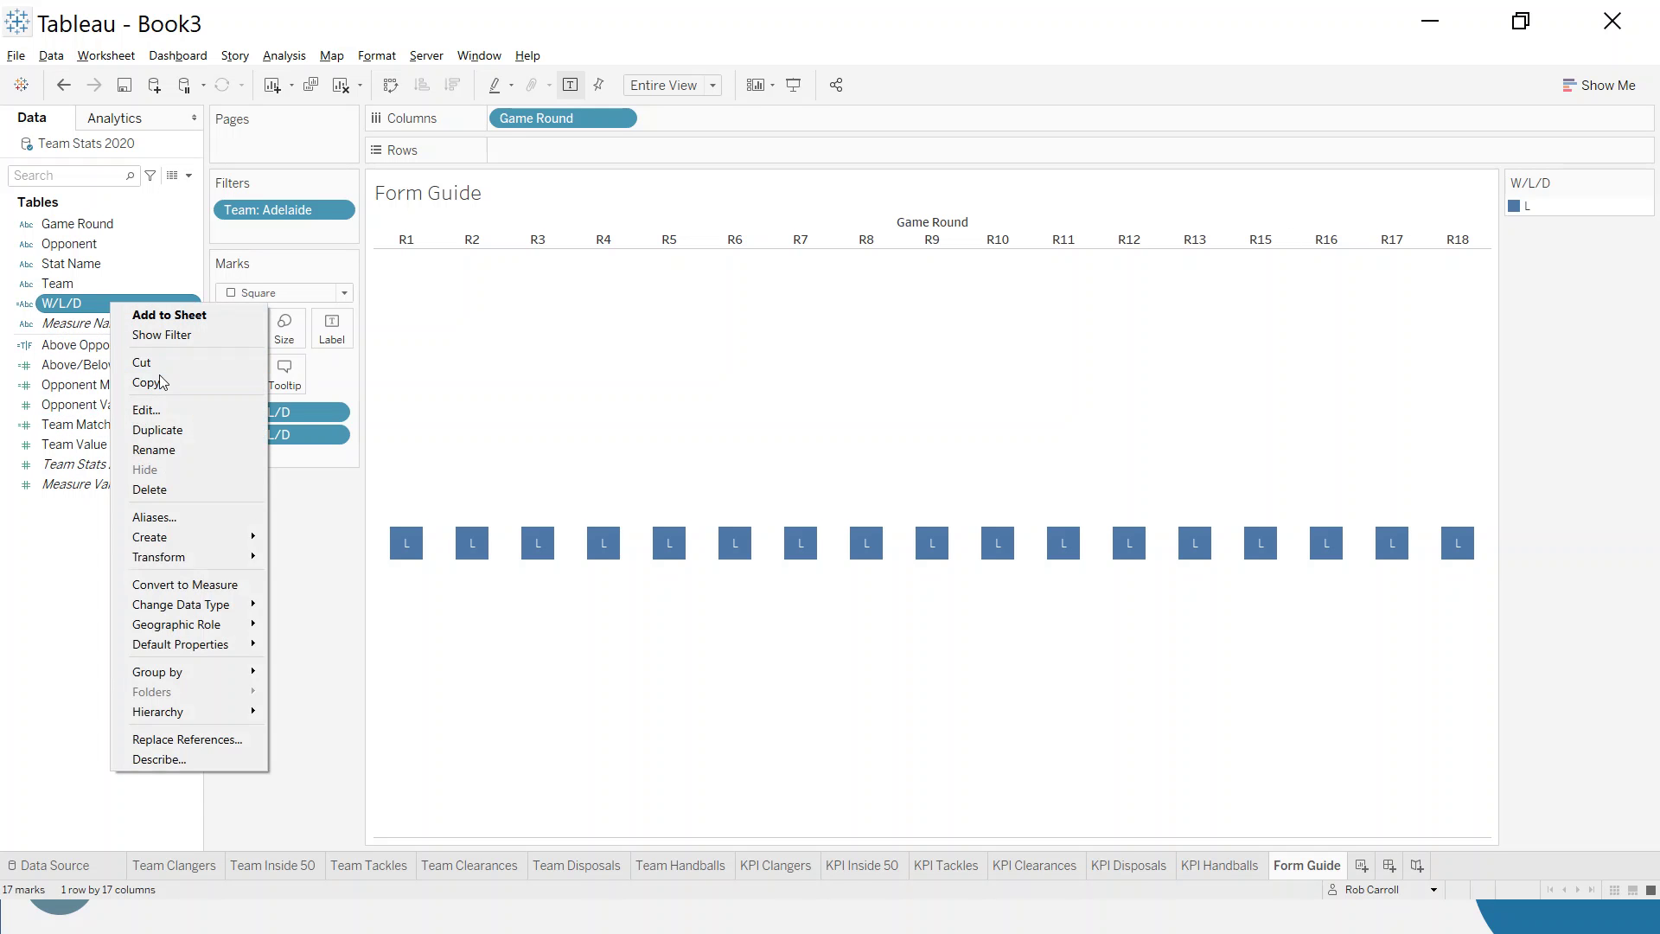
pyautogui.click(175, 411)
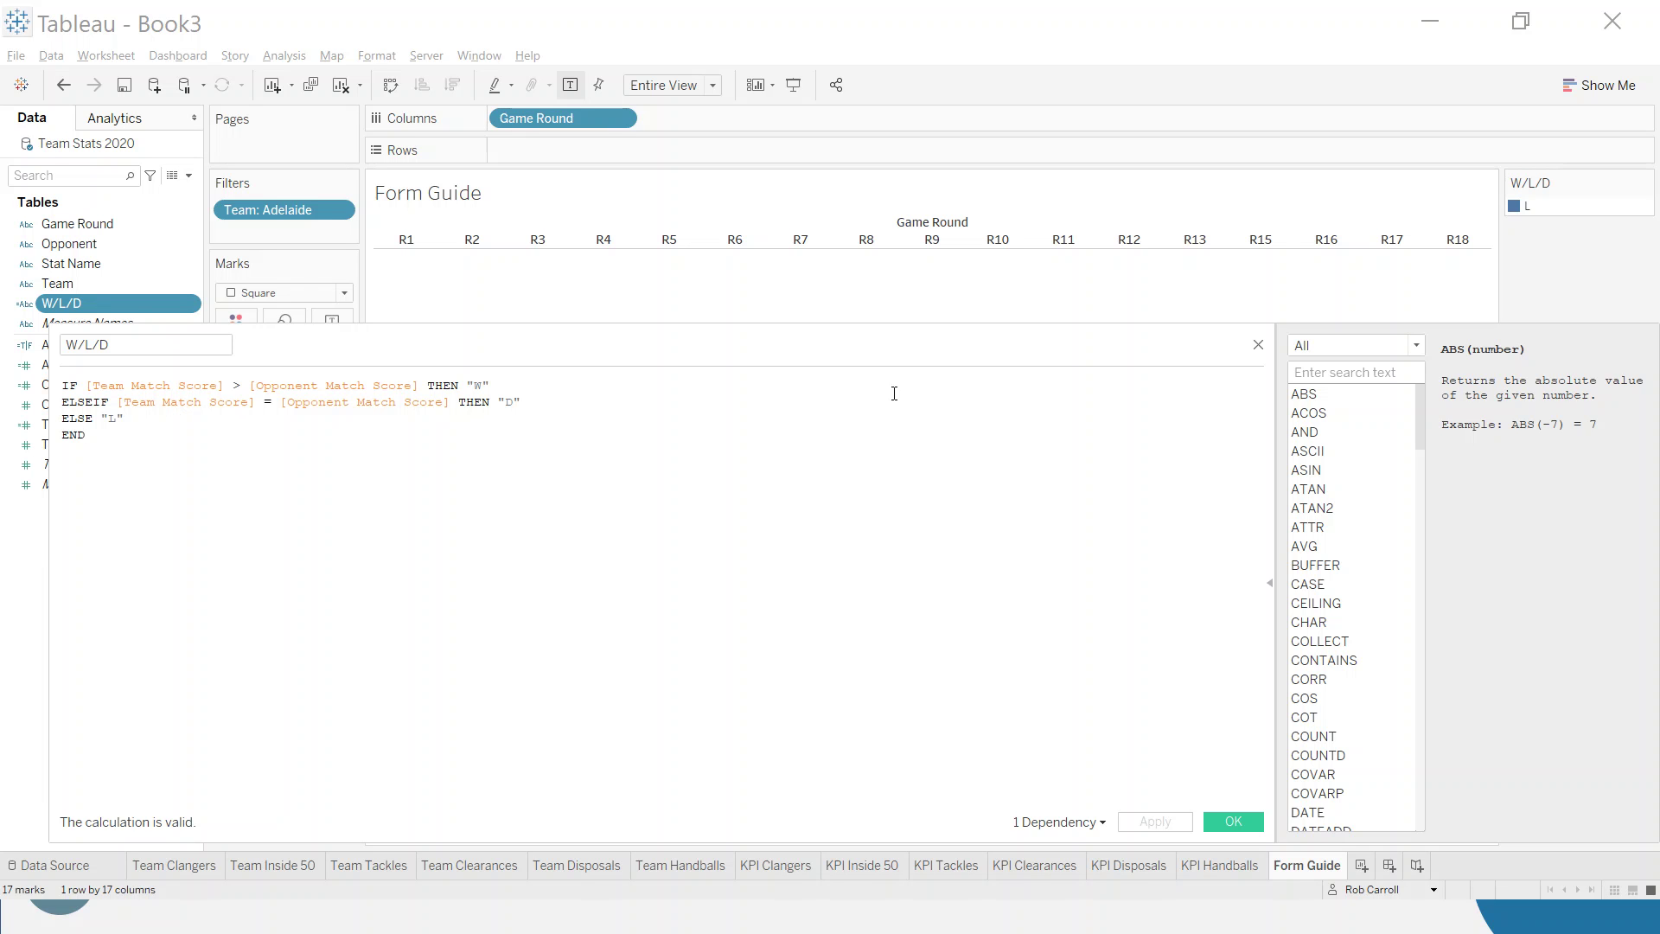
pyautogui.click(1258, 345)
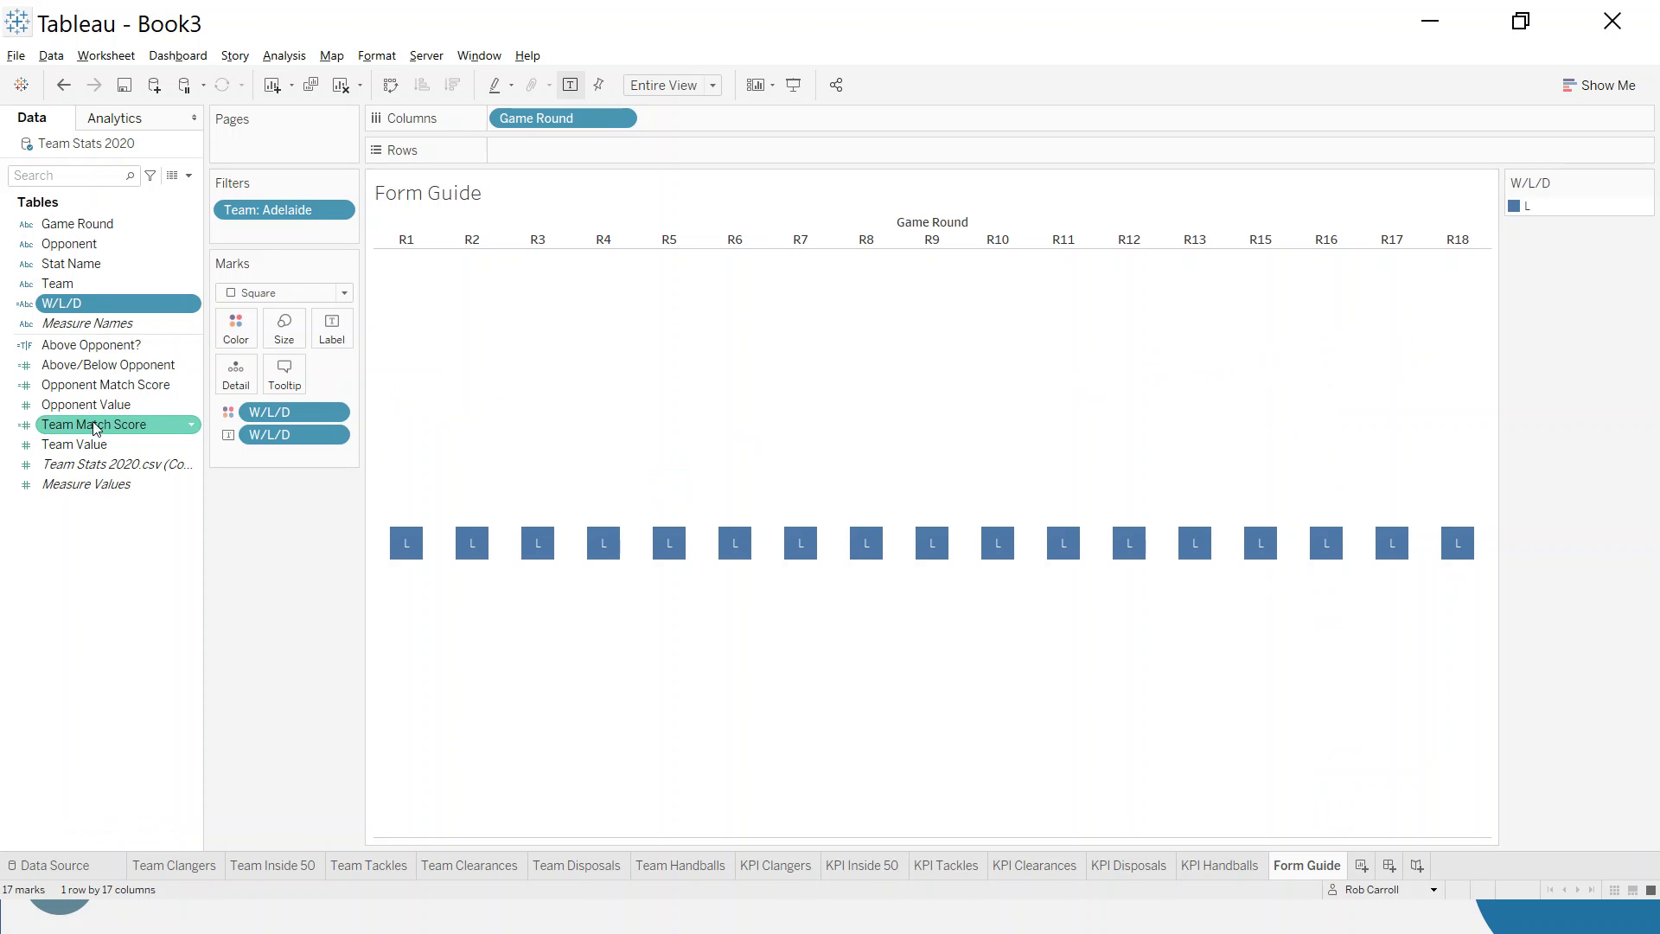
# Check the Team Match Score calculation, add it to Tooltip, then switch to the Finished Workbook
pyautogui.rightClick(95, 425)
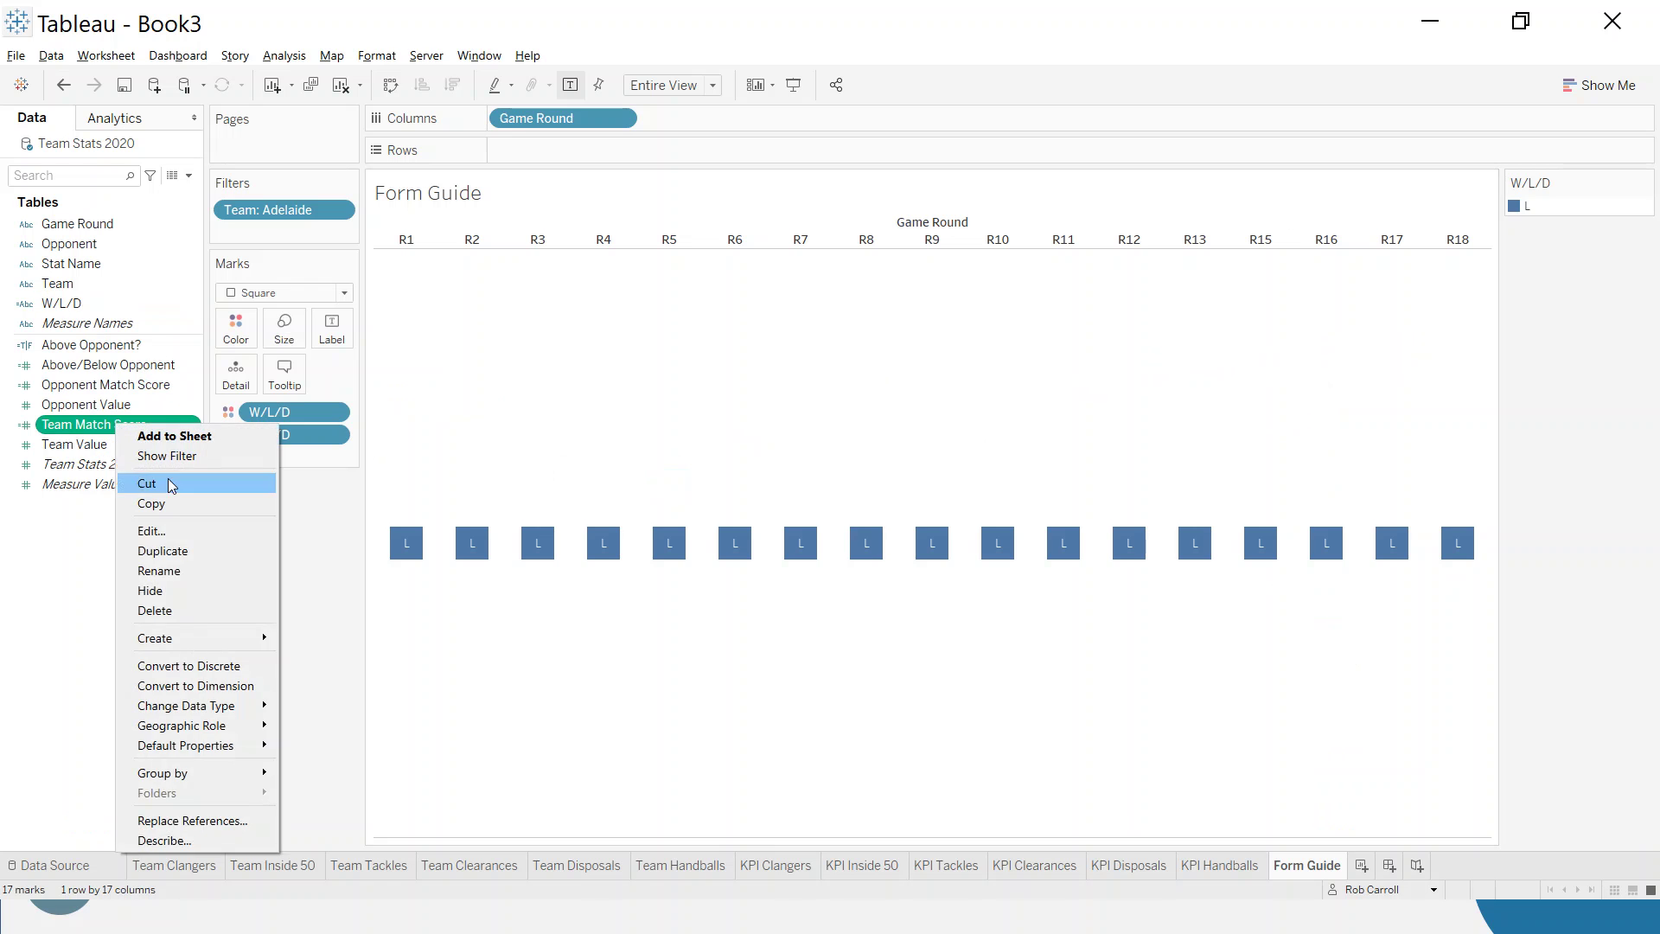
pyautogui.click(179, 530)
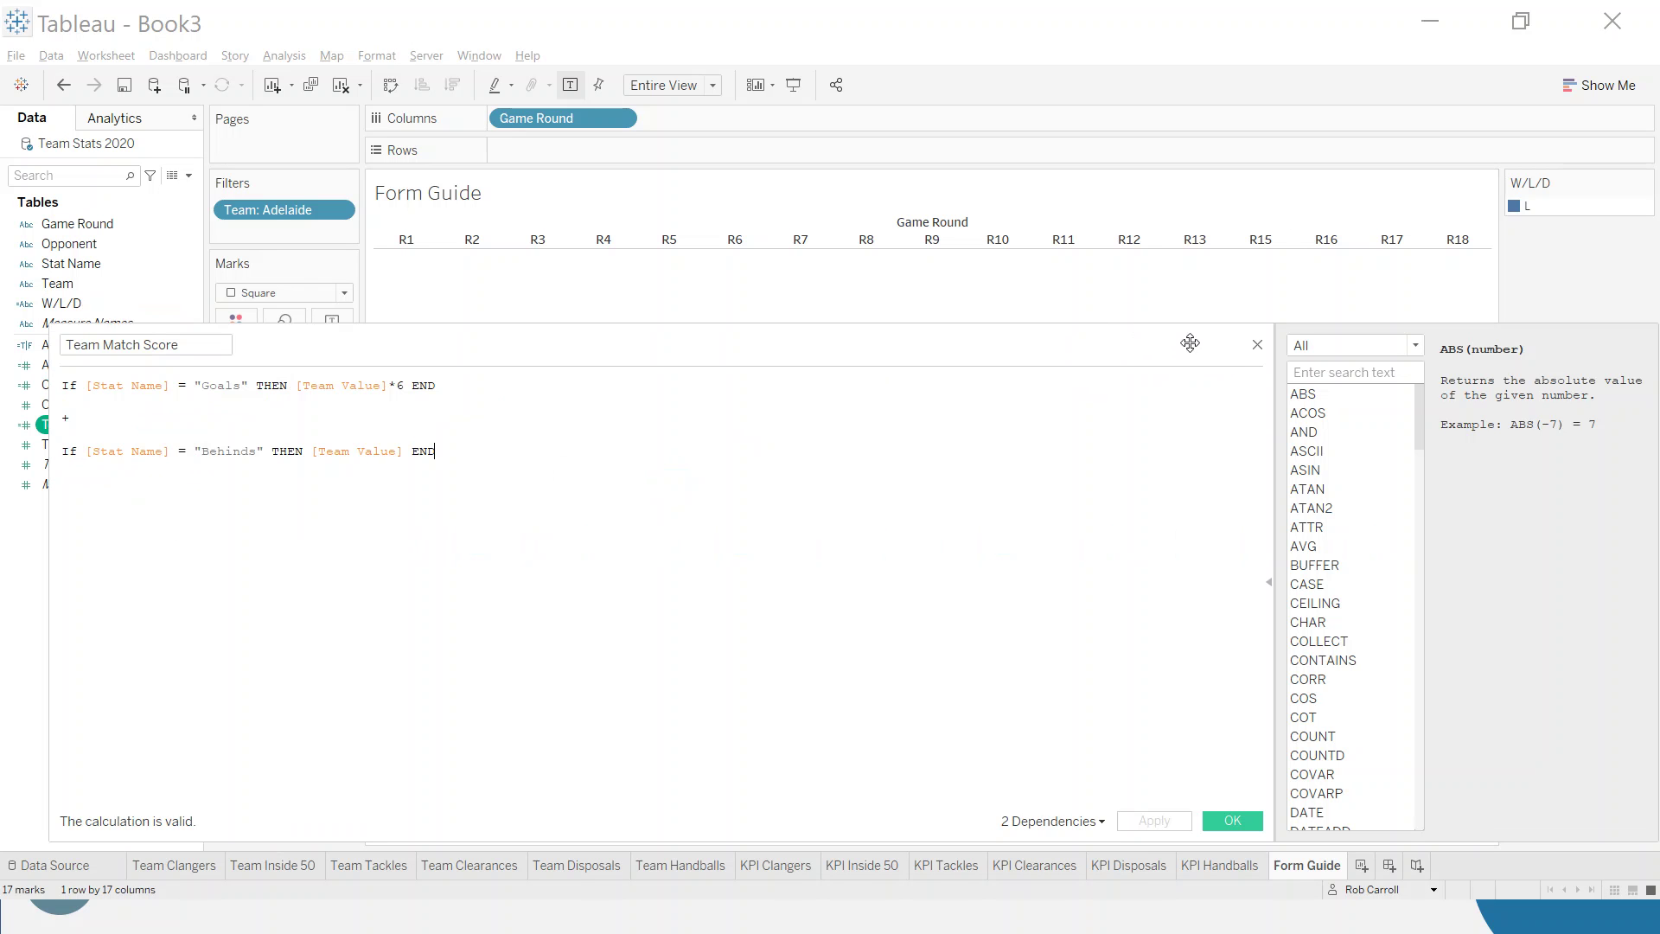
pyautogui.click(1257, 345)
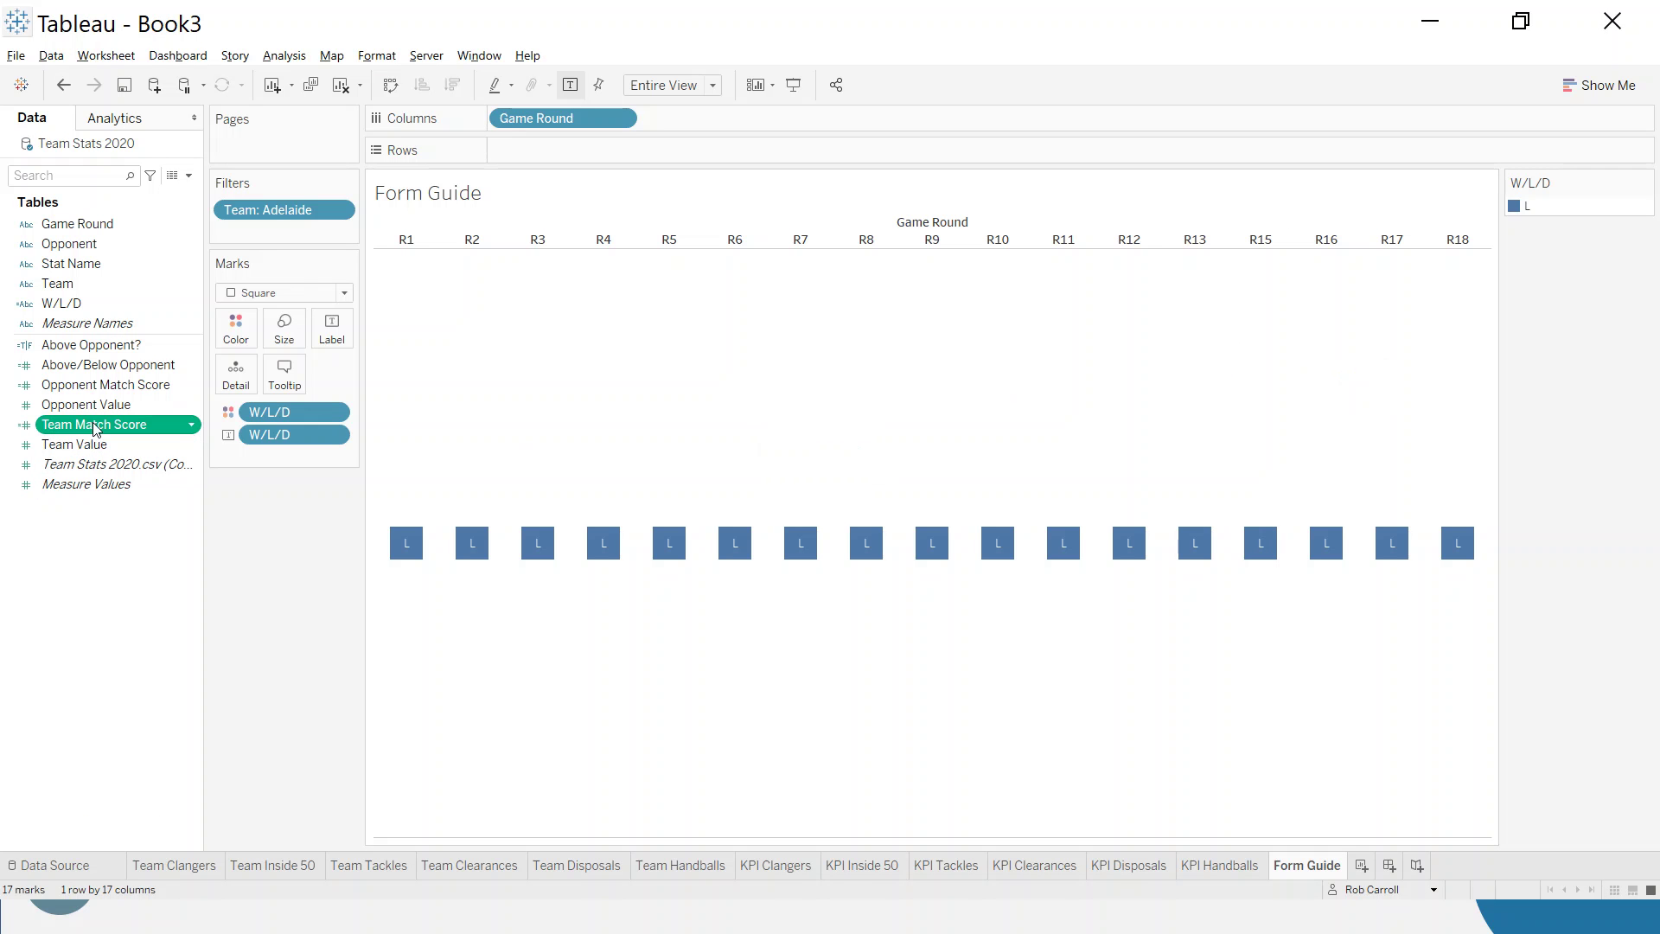
pyautogui.moveTo(95, 429); pyautogui.dragTo(298, 386)
pyautogui.moveTo(418, 550)
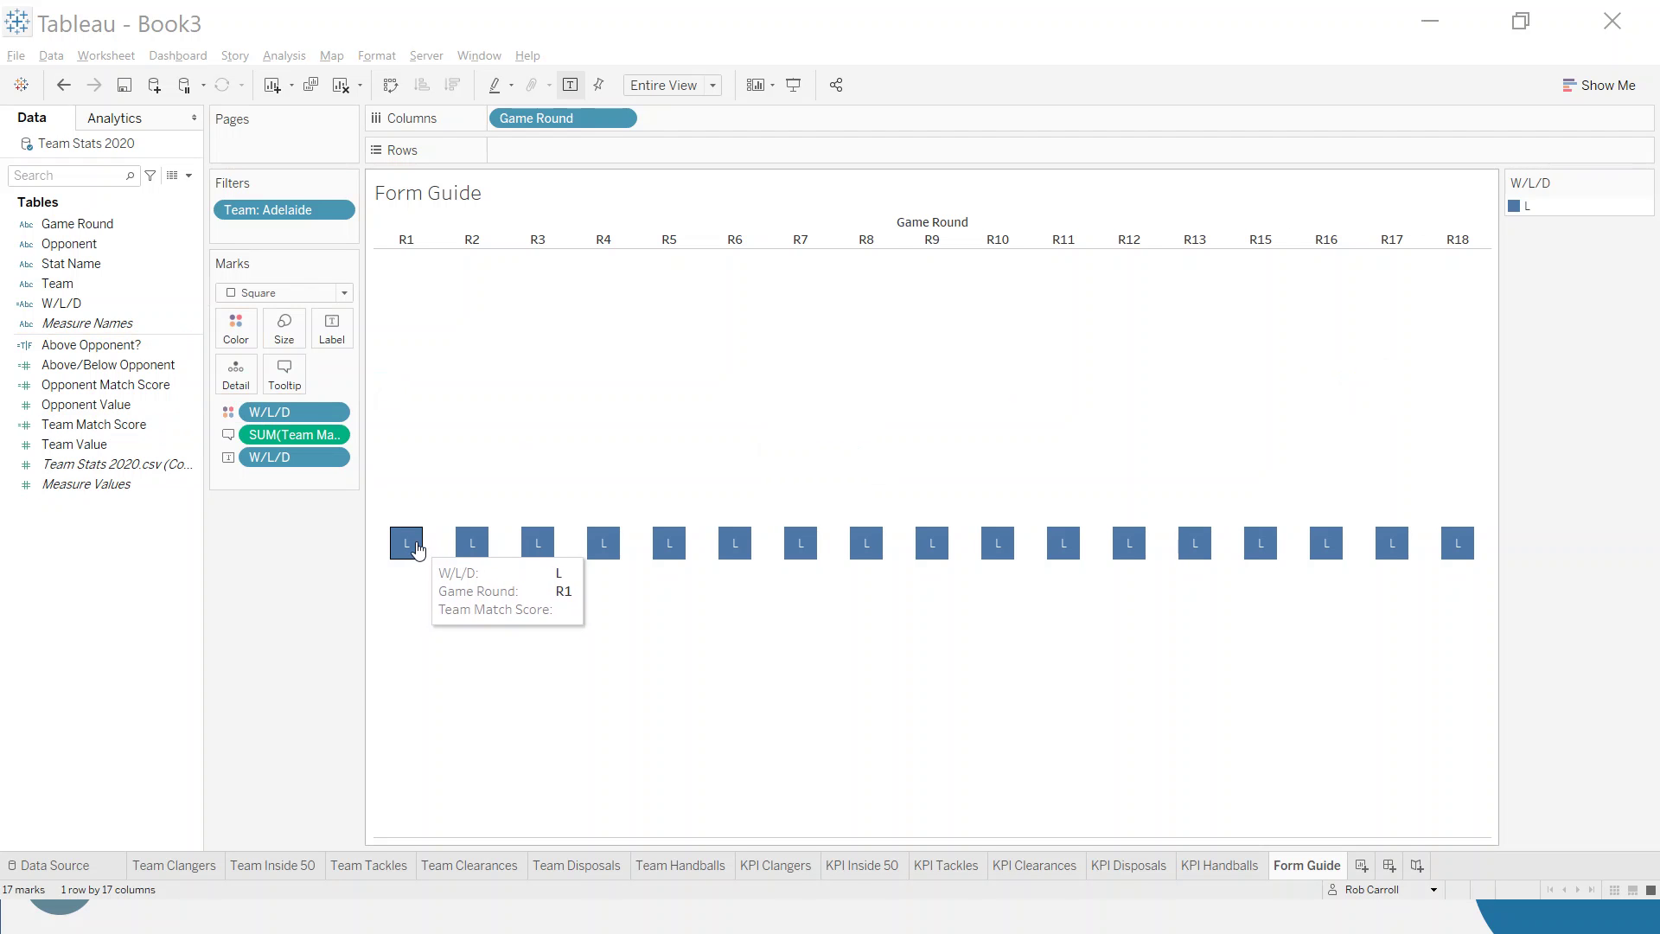
pyautogui.hotkey('alt', 'Tab')
pyautogui.click(1285, 283)
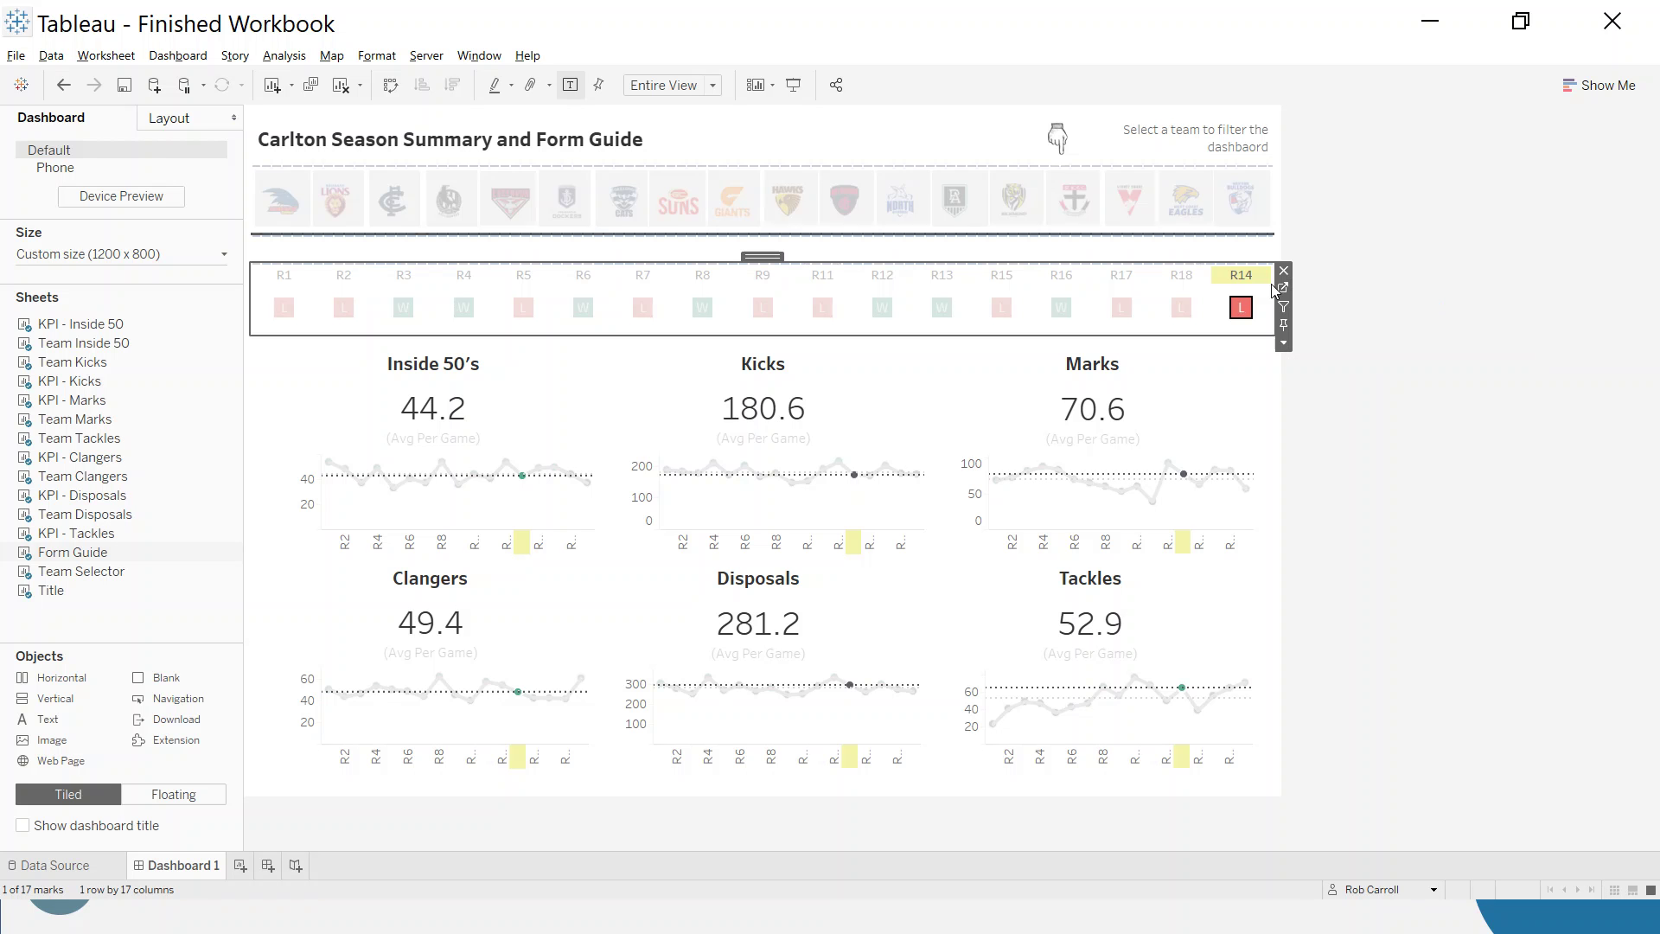
# Open the Finished Workbook's Form Guide sheet and inspect its Team Match Score calculation
pyautogui.click(1283, 289)
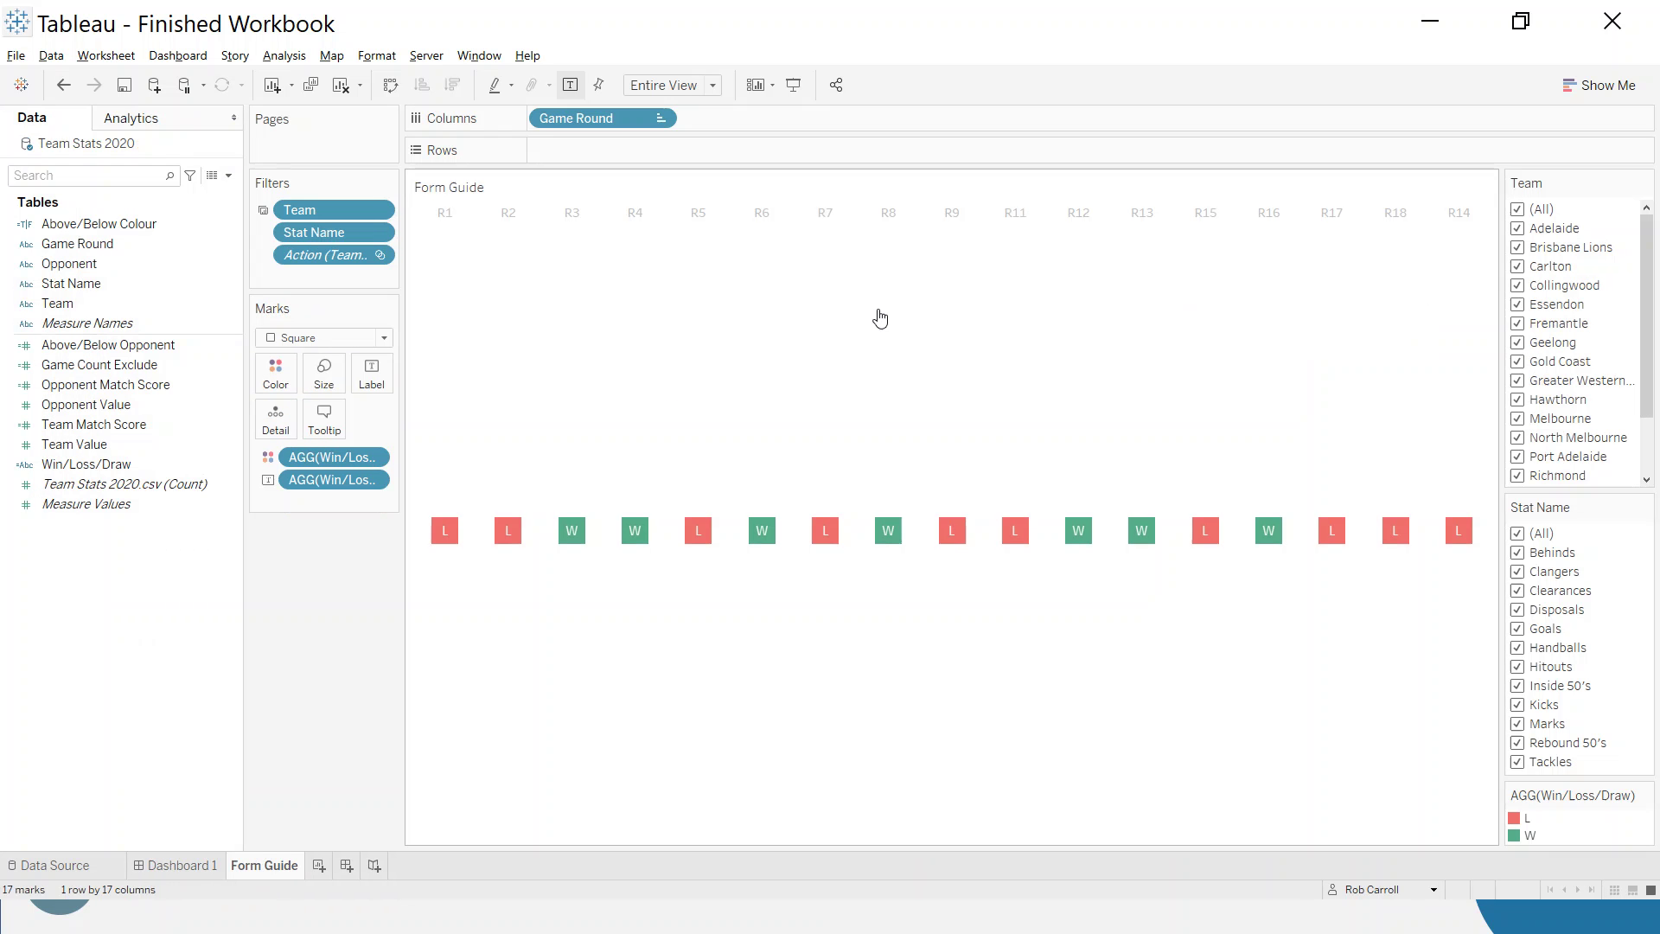
pyautogui.rightClick(133, 423)
pyautogui.click(183, 529)
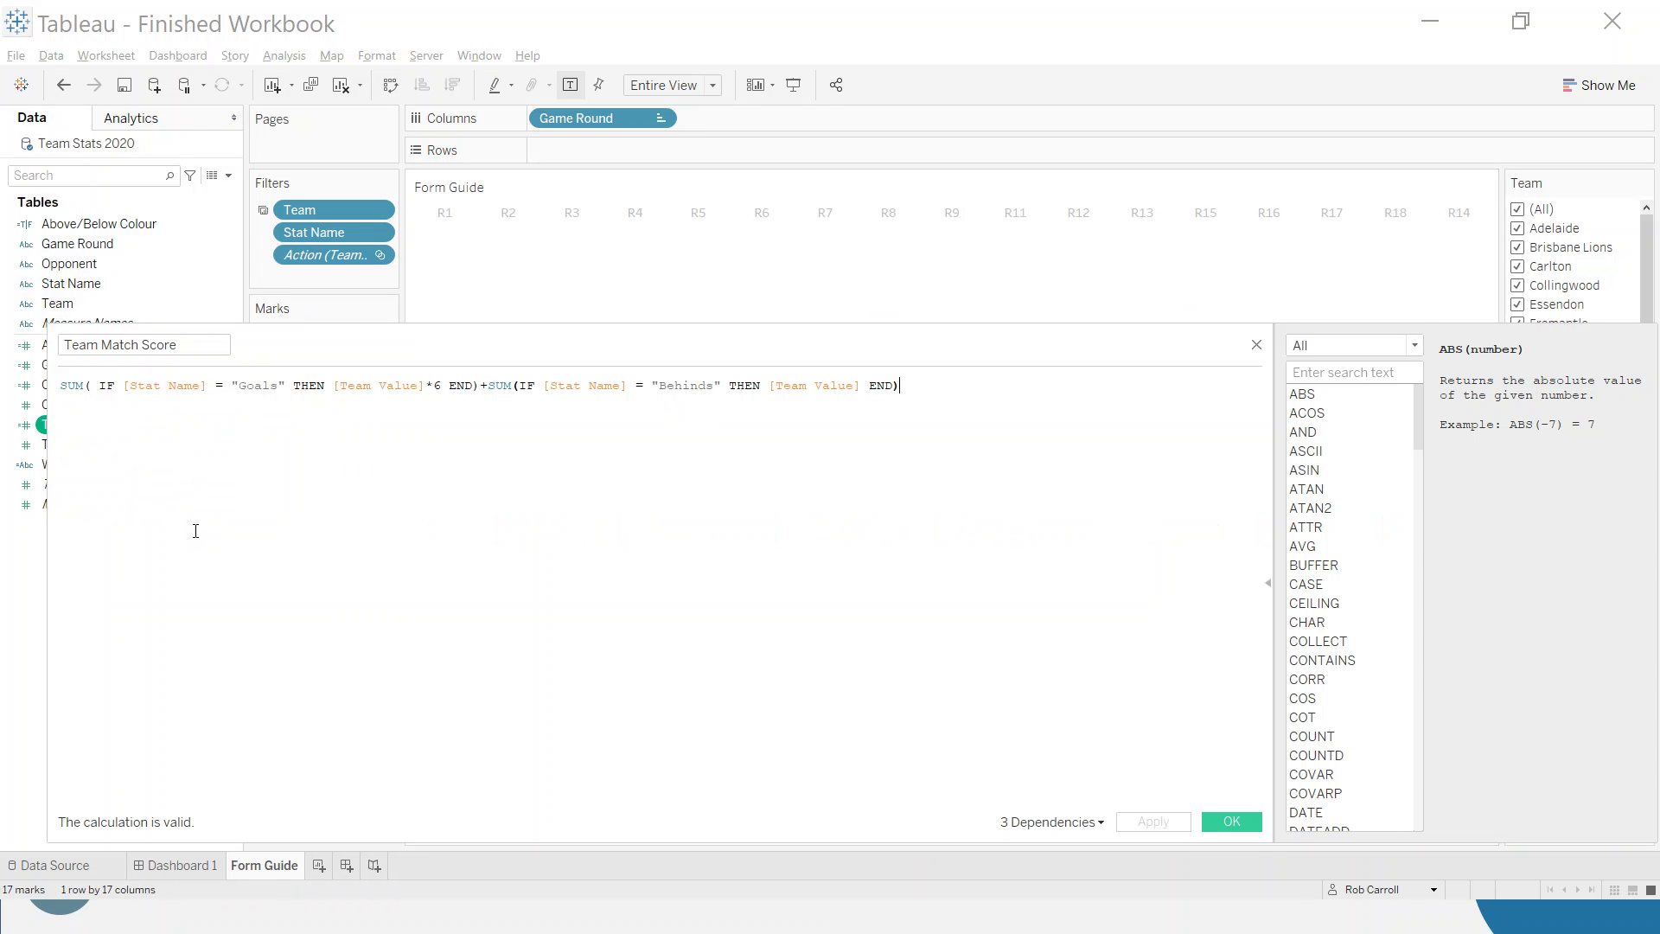
pyautogui.click(1256, 345)
pyautogui.moveTo(993, 534)
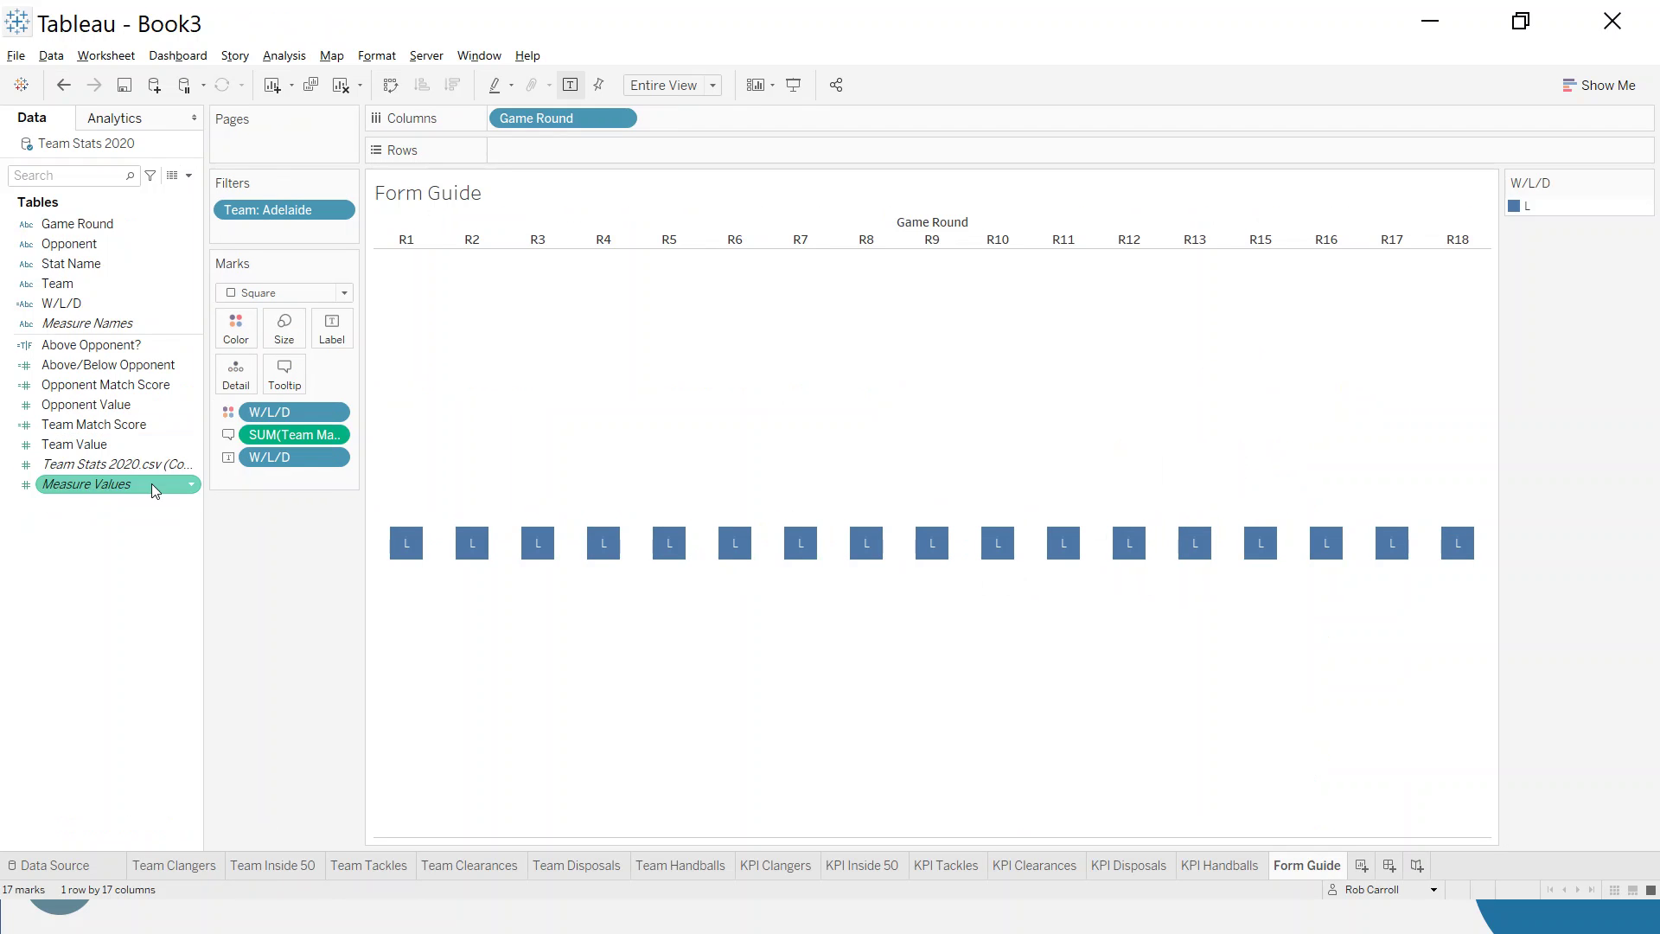
# Wrap the Goals and Behinds IF...END lines of Team Match Score in SUM( ) and save
pyautogui.rightClick(128, 433)
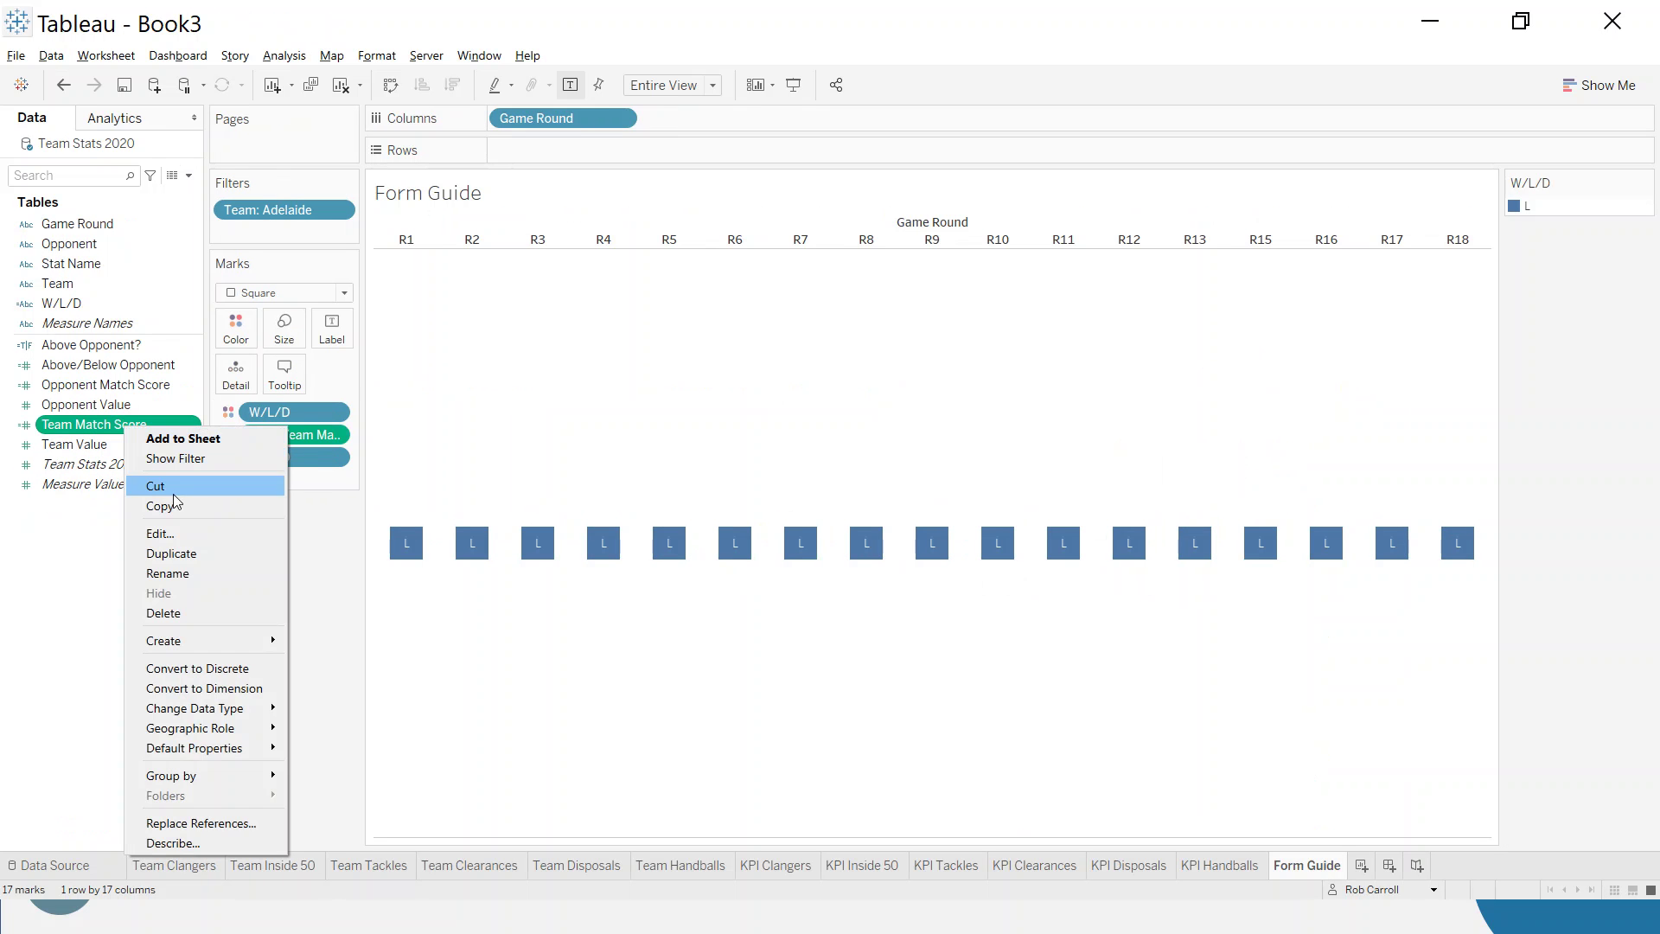
pyautogui.click(182, 534)
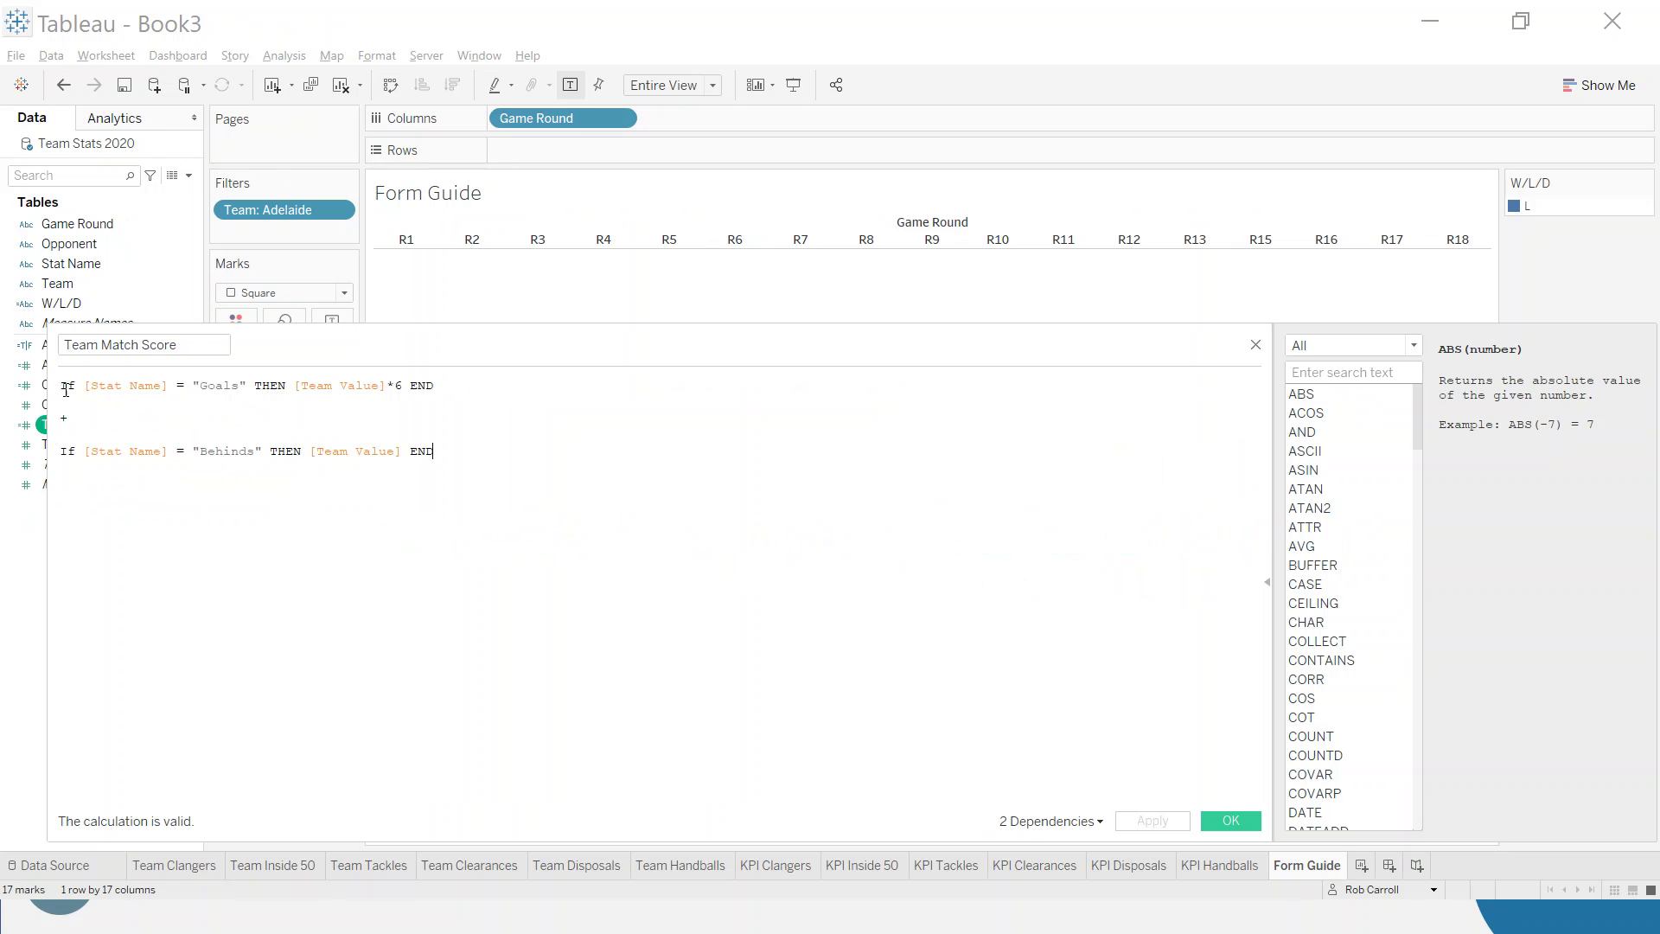
pyautogui.write('SUM(')
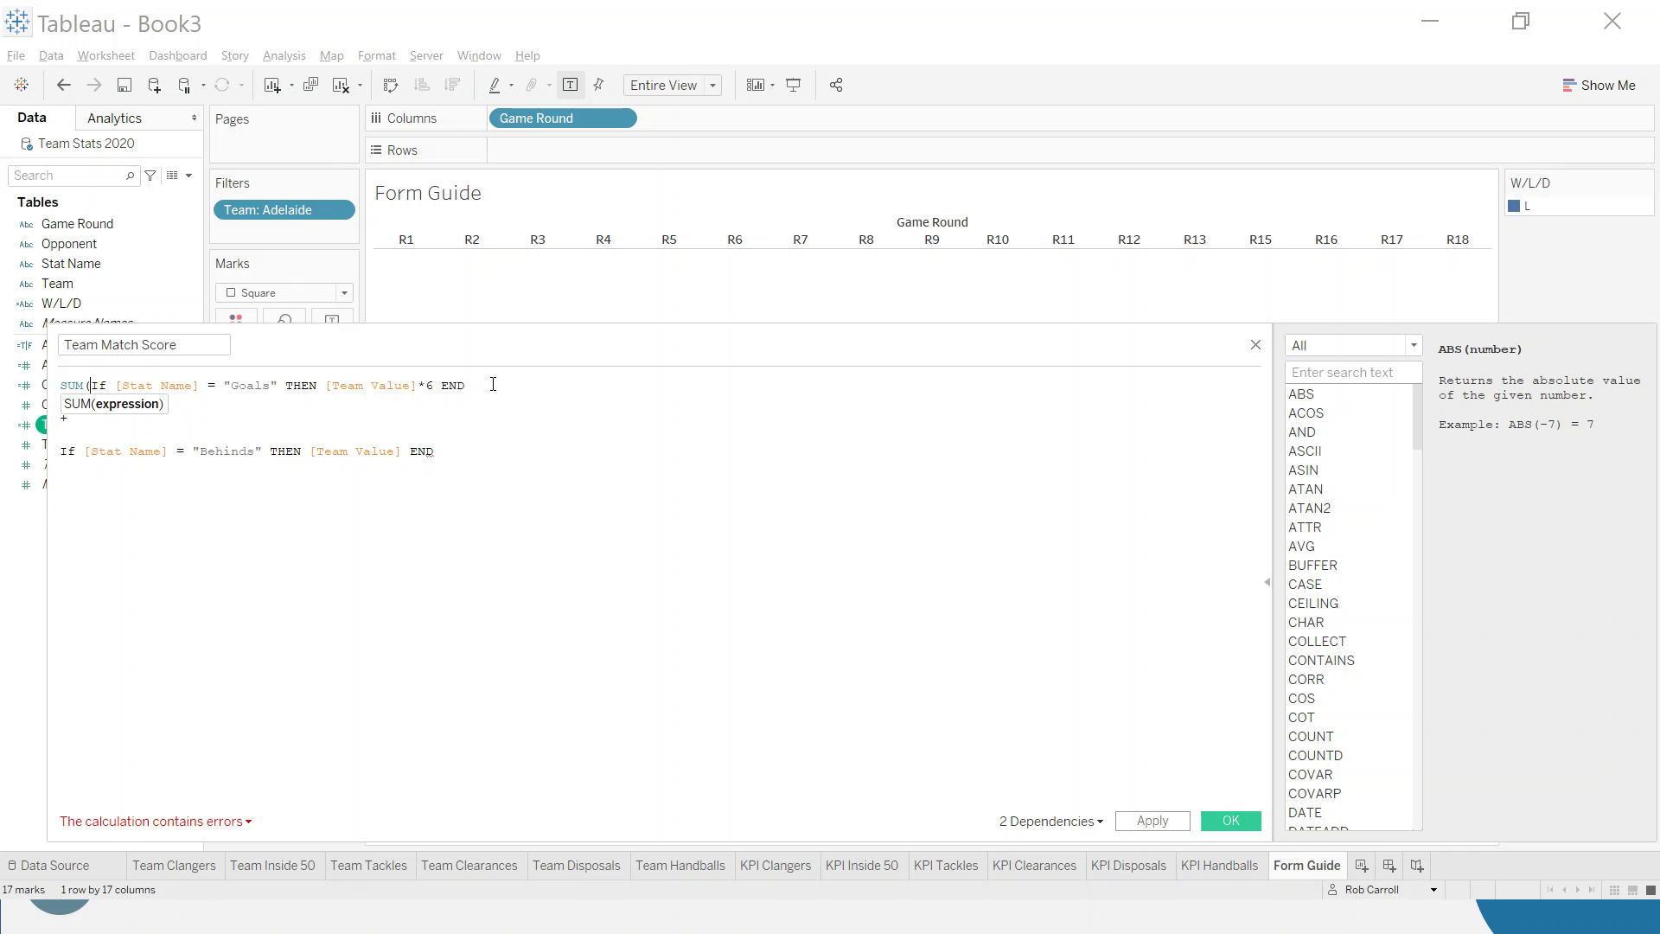
pyautogui.write(')')
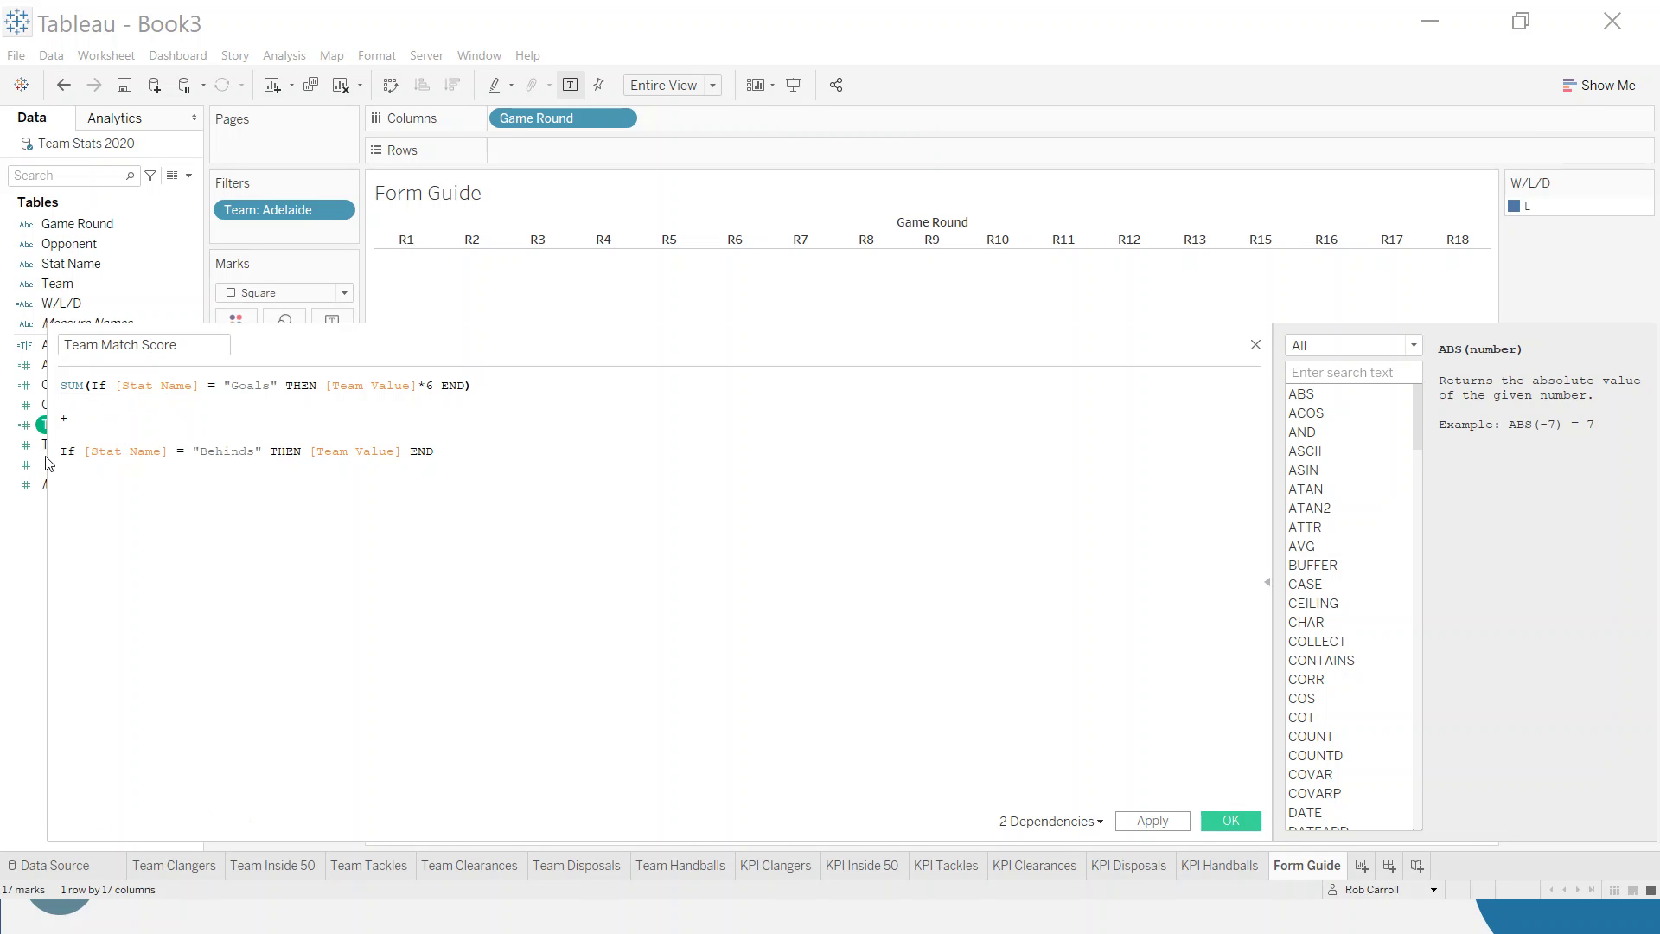
pyautogui.write('SUM(')
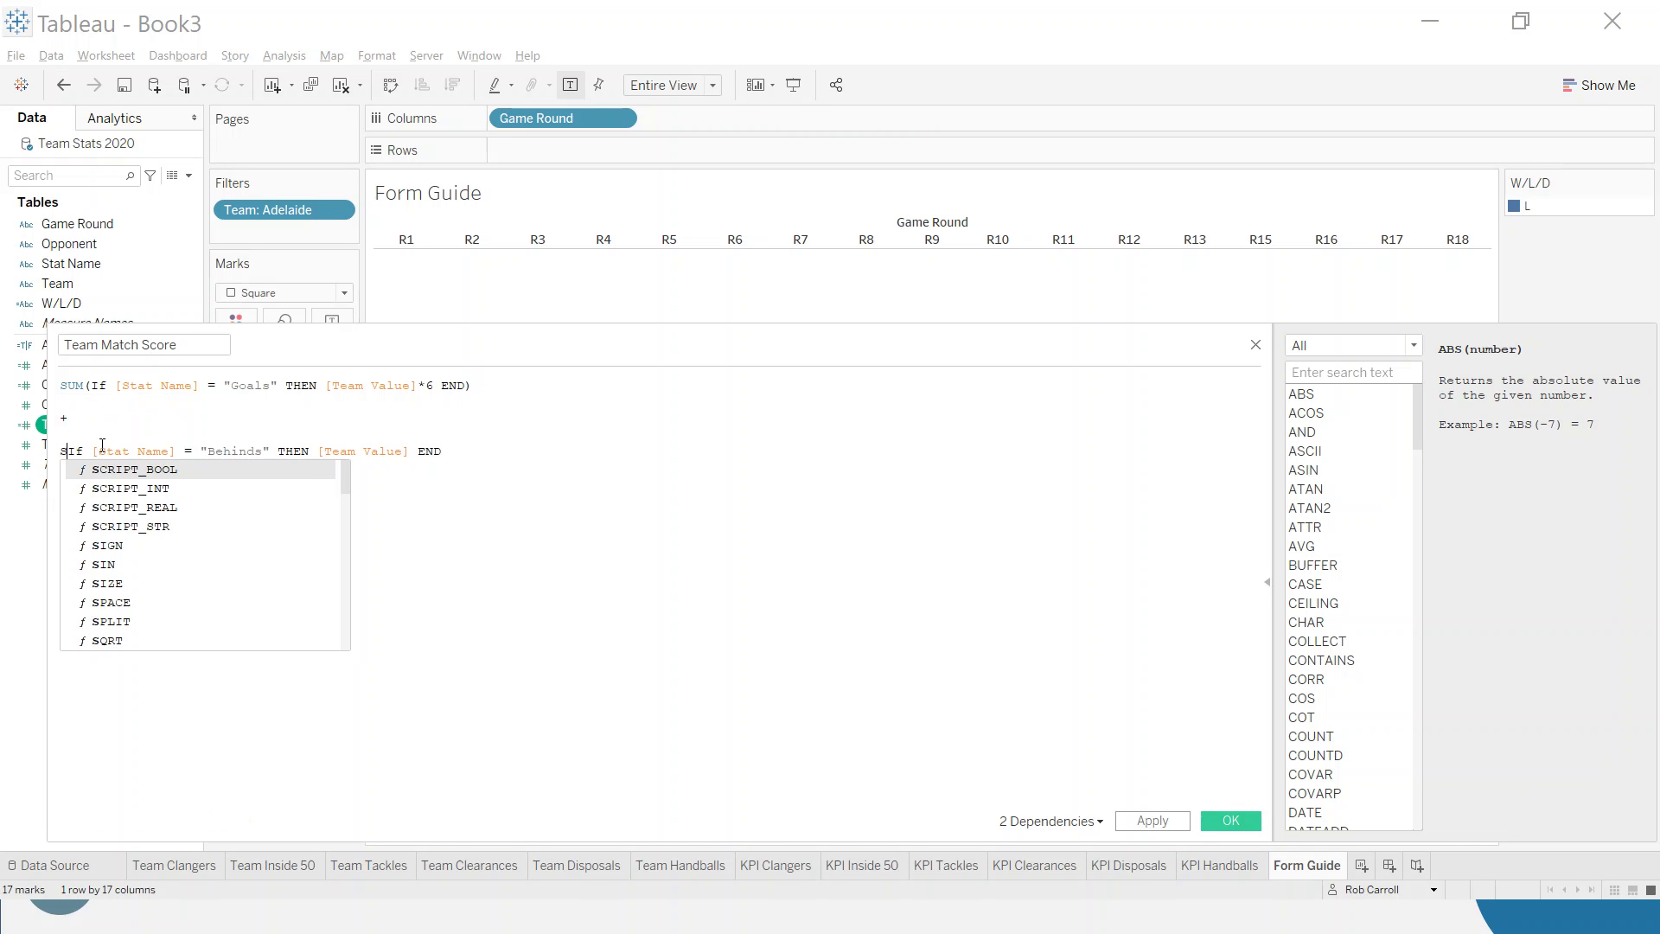
pyautogui.click(482, 456)
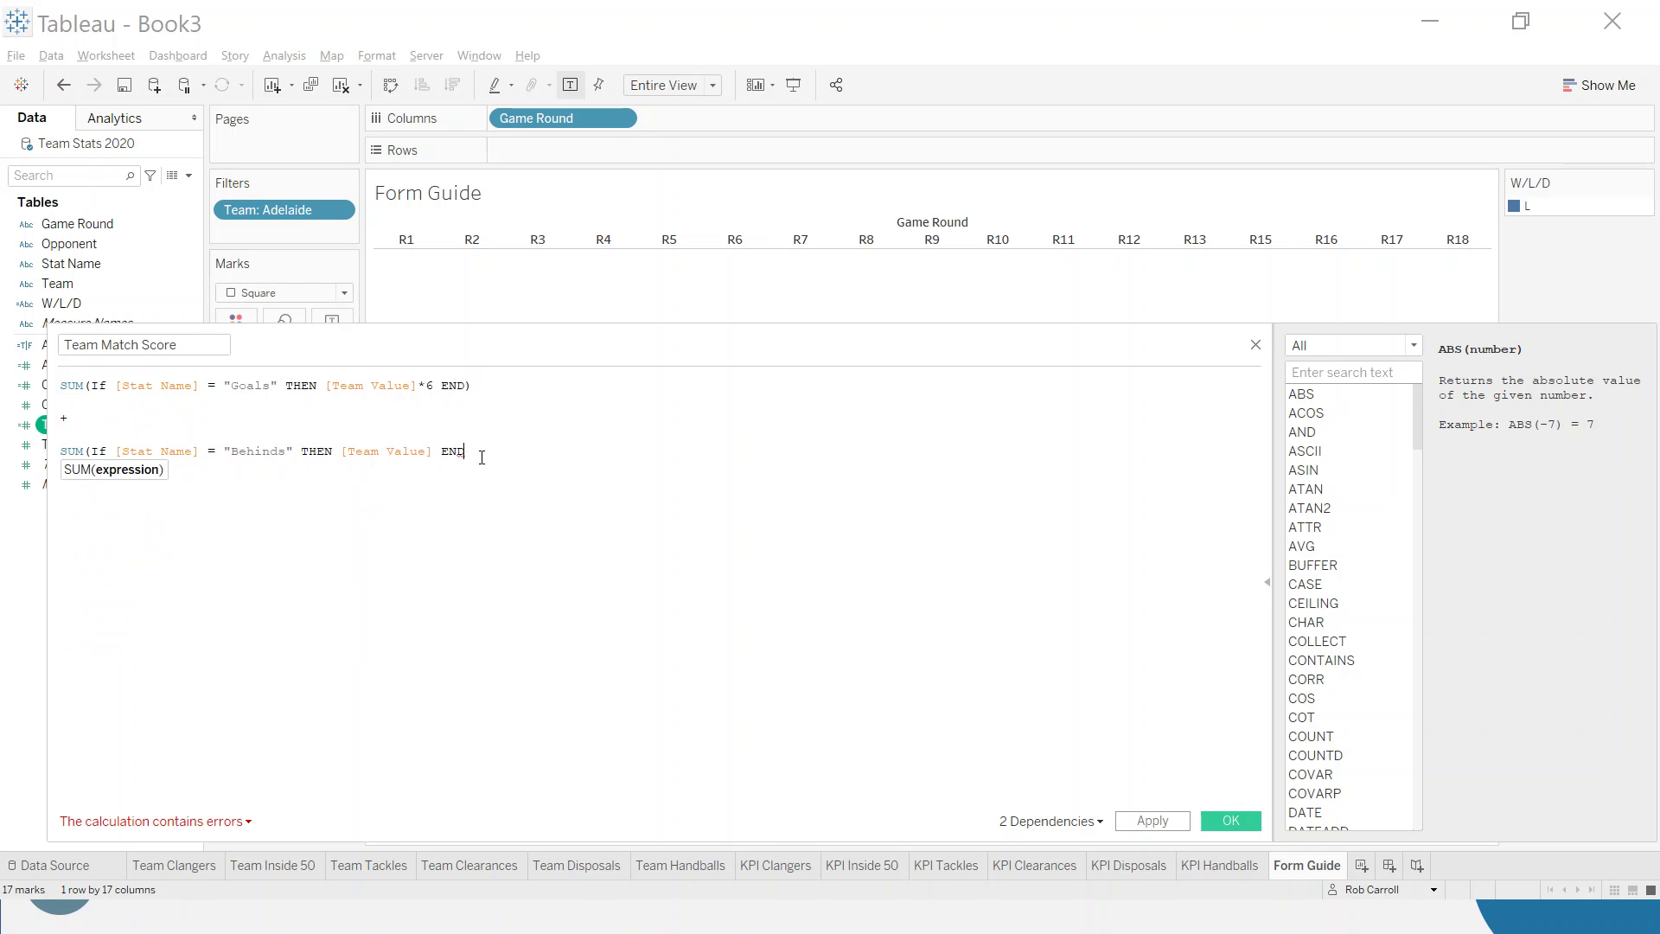
pyautogui.write(')')
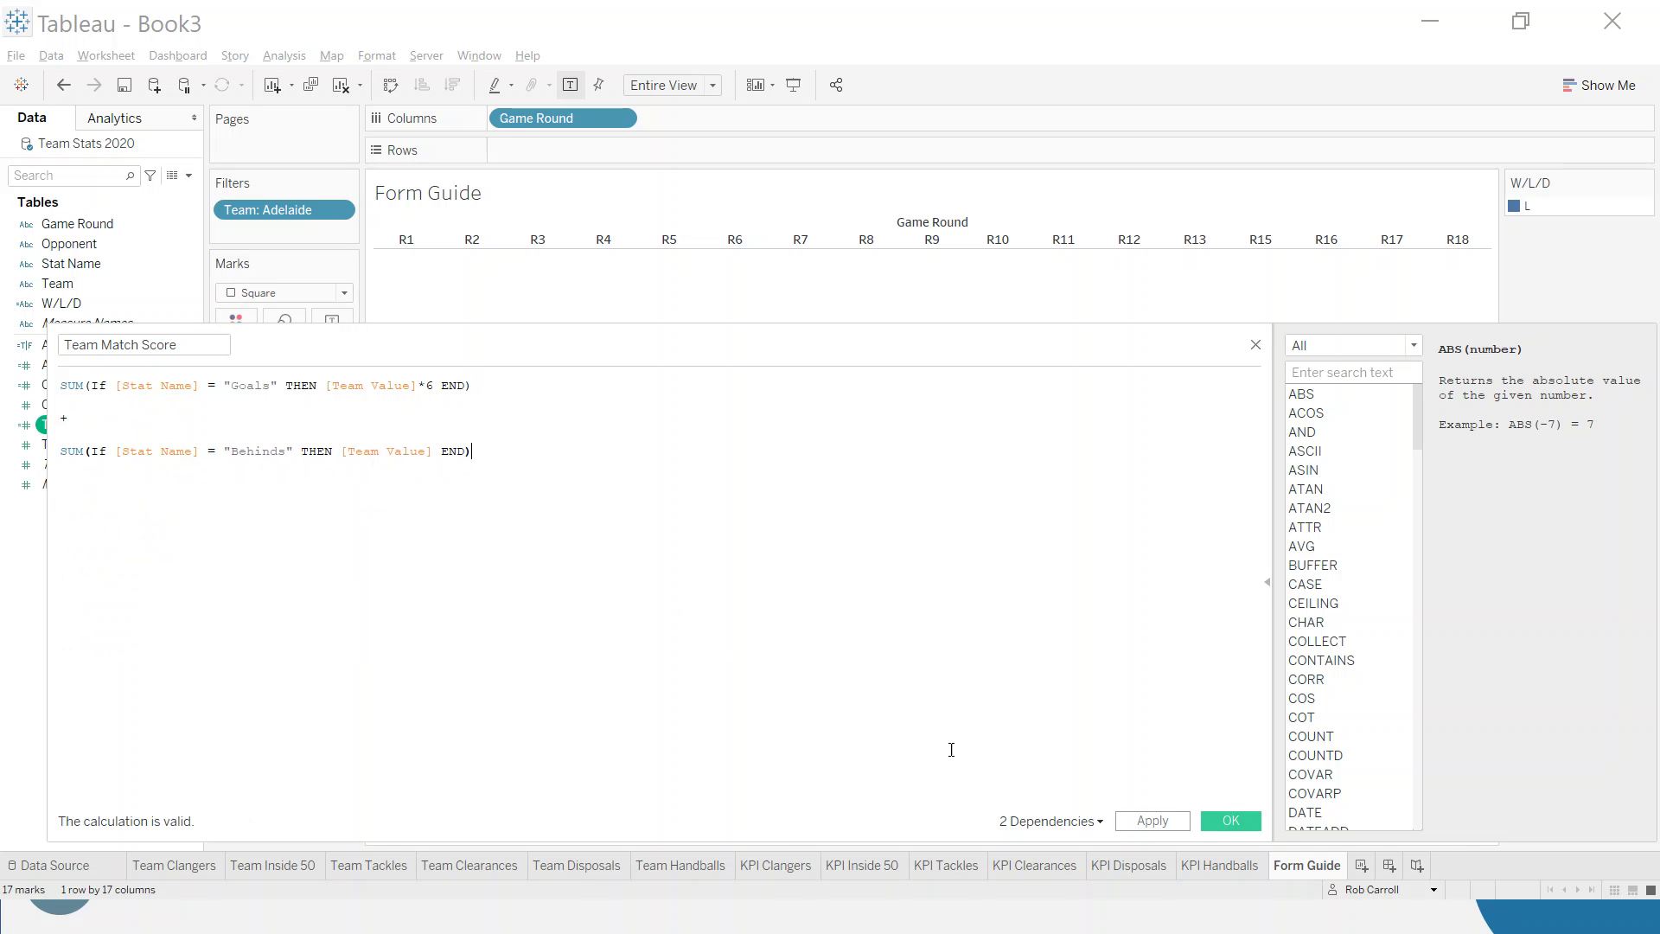
pyautogui.click(1228, 820)
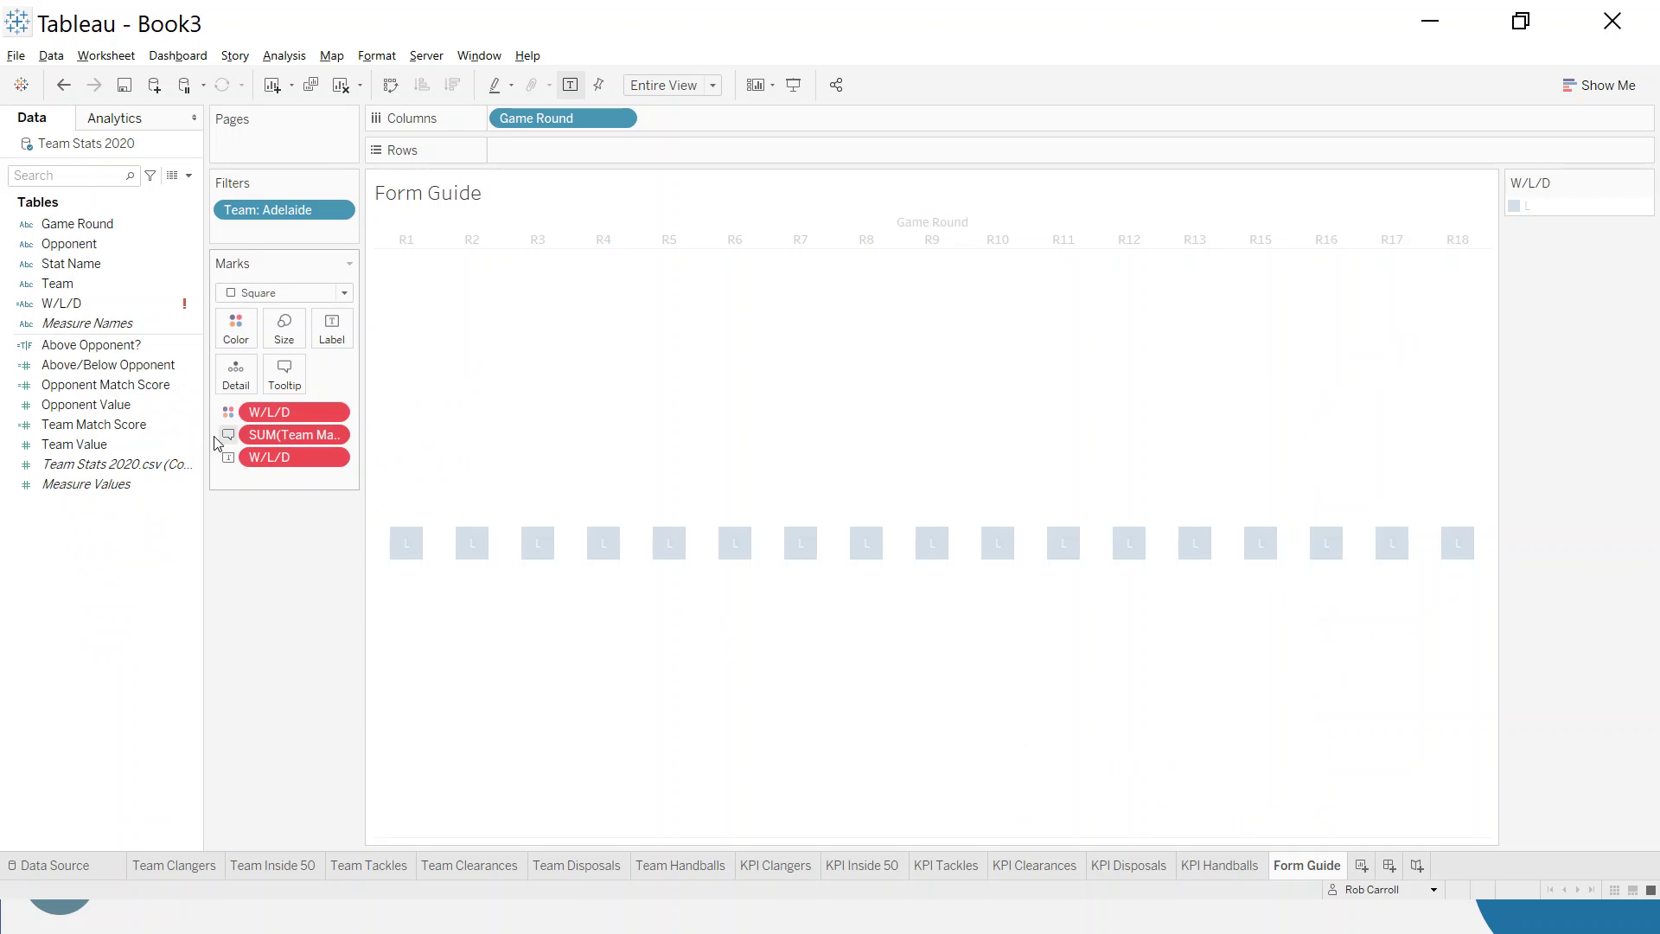
pyautogui.click(158, 404)
pyautogui.click(122, 384)
# Wrap the Goals and Behinds expressions of Opponent Match Score in SUM( ) and save
pyautogui.rightClick(116, 385)
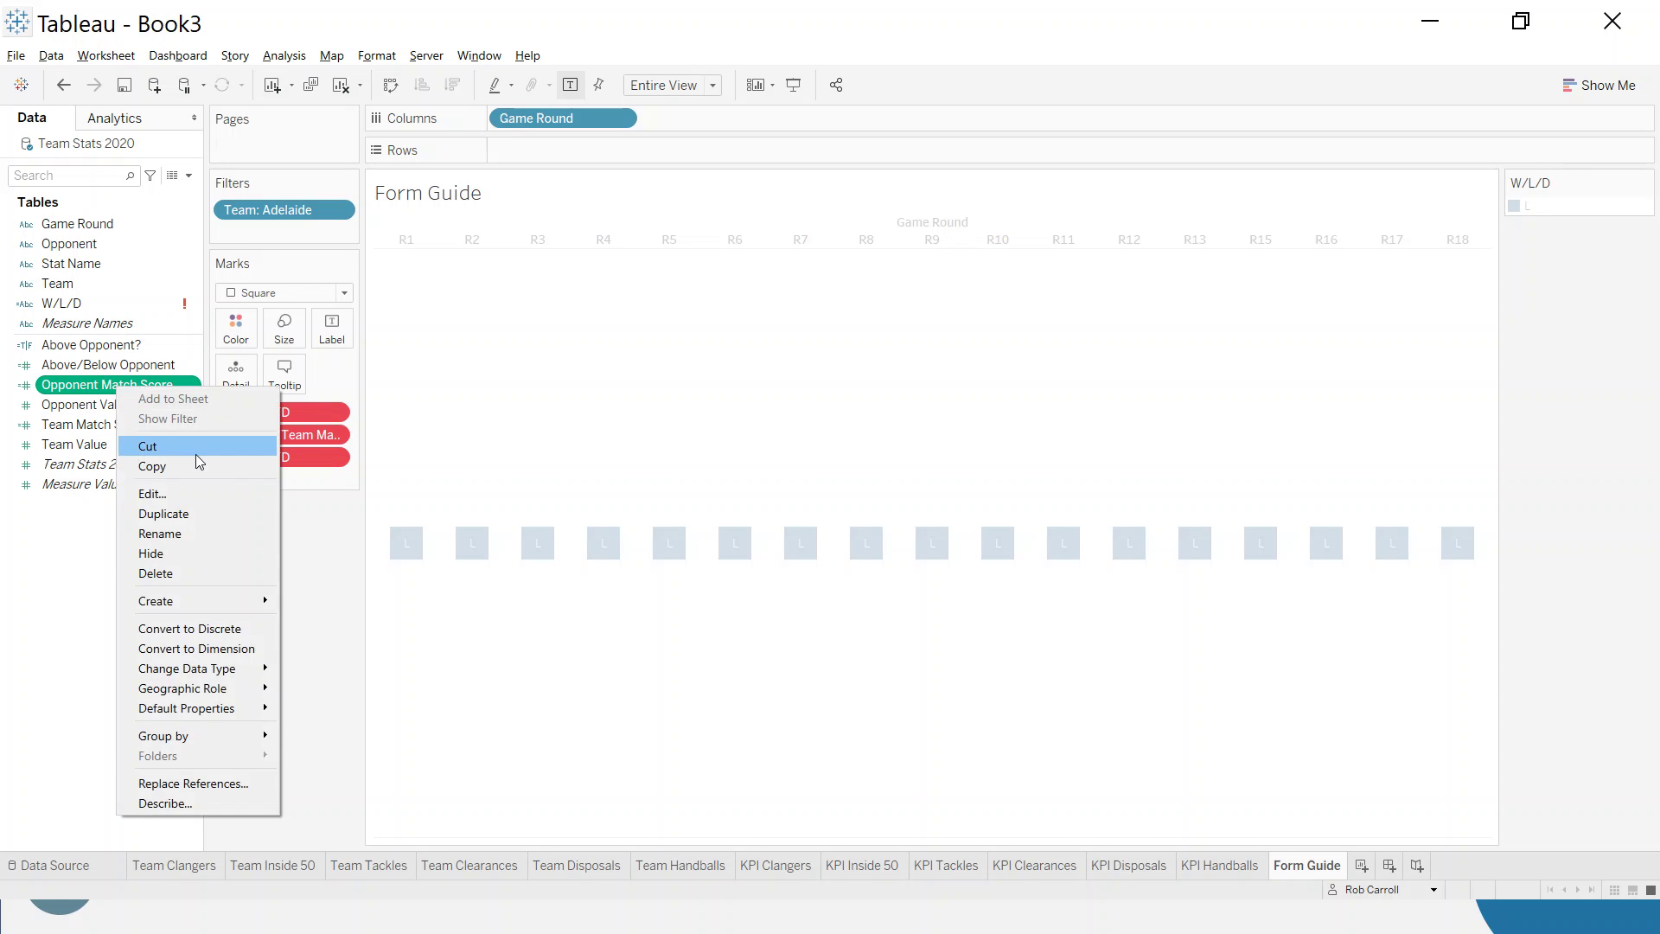
pyautogui.click(188, 500)
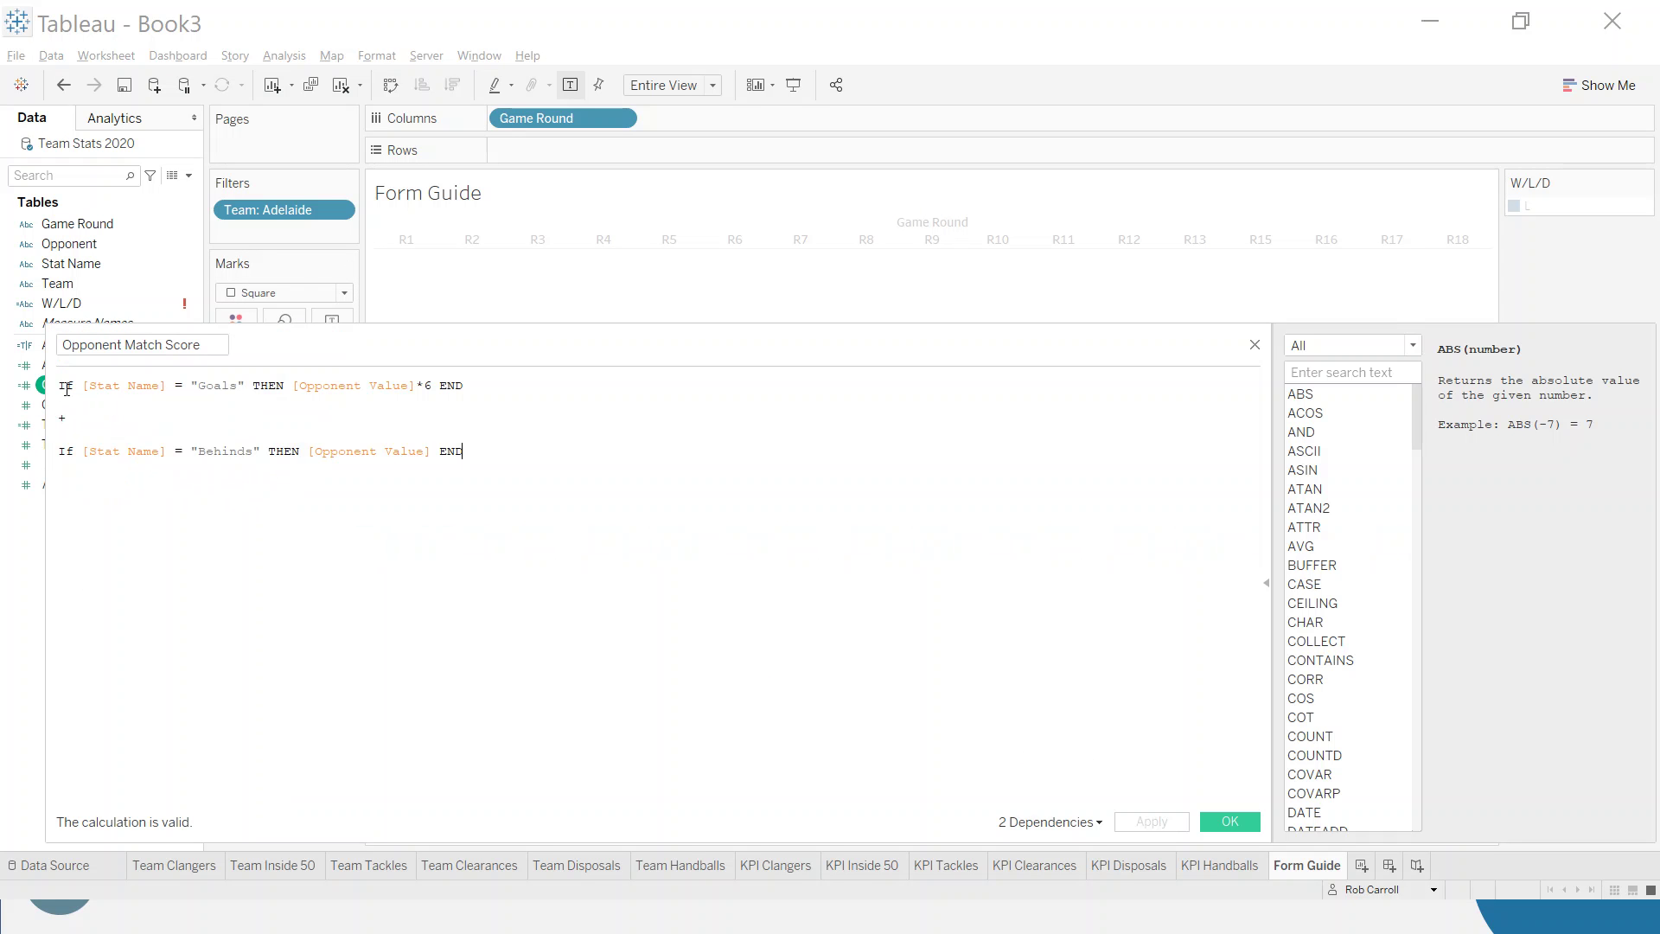
pyautogui.write('SUM(')
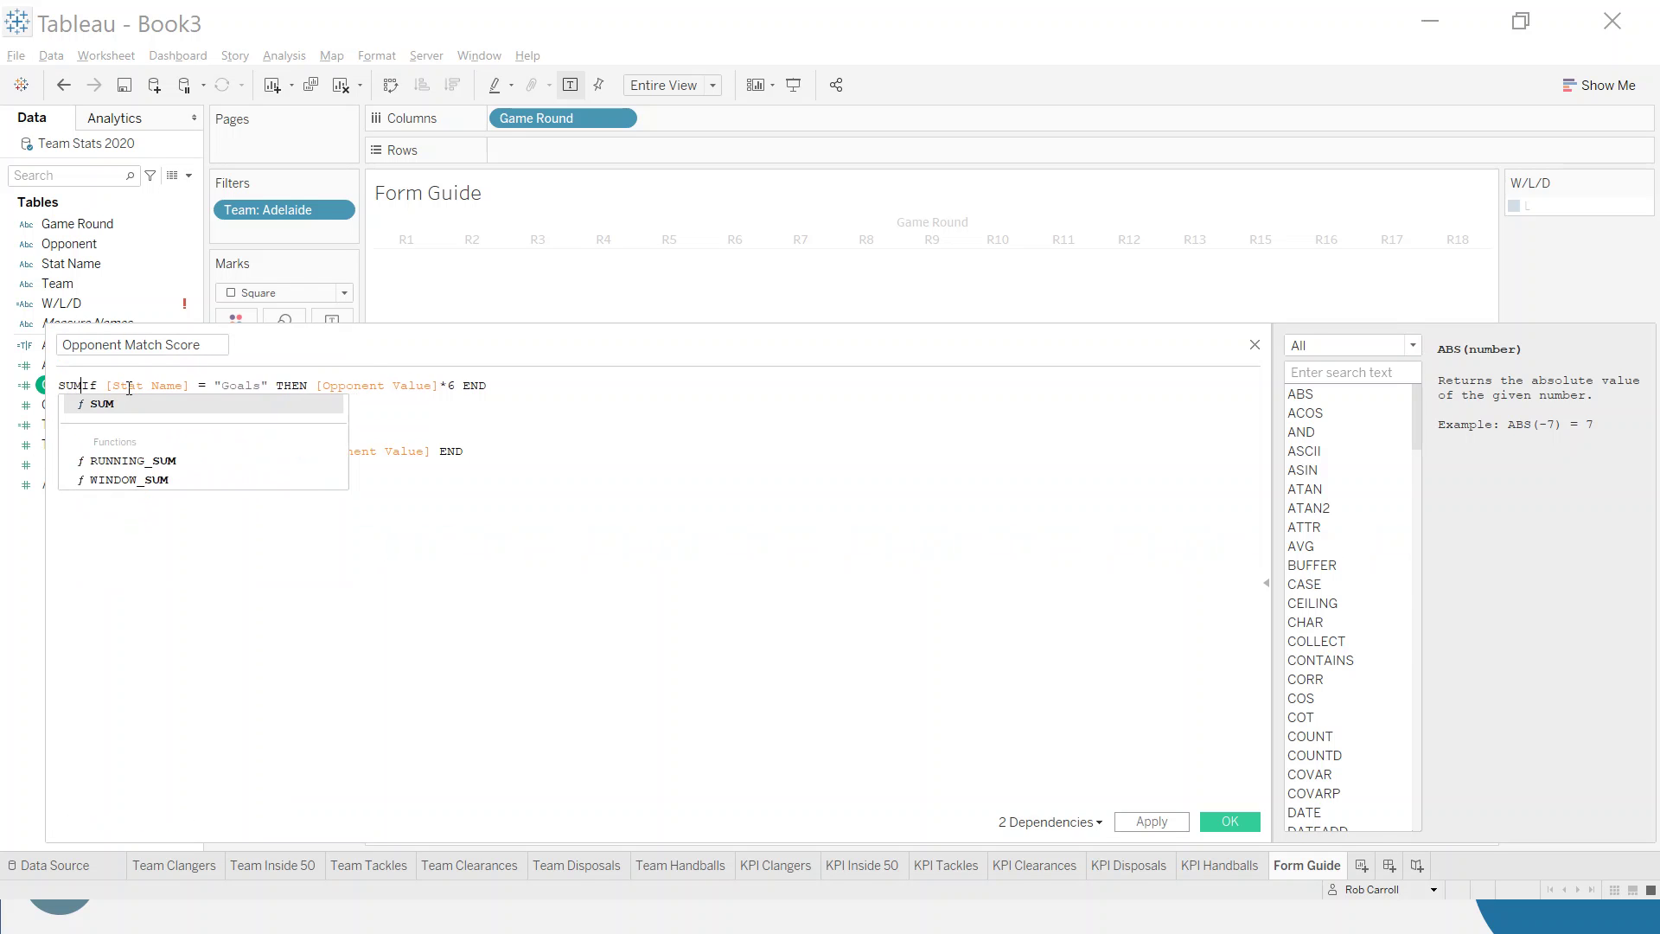
pyautogui.click(528, 390)
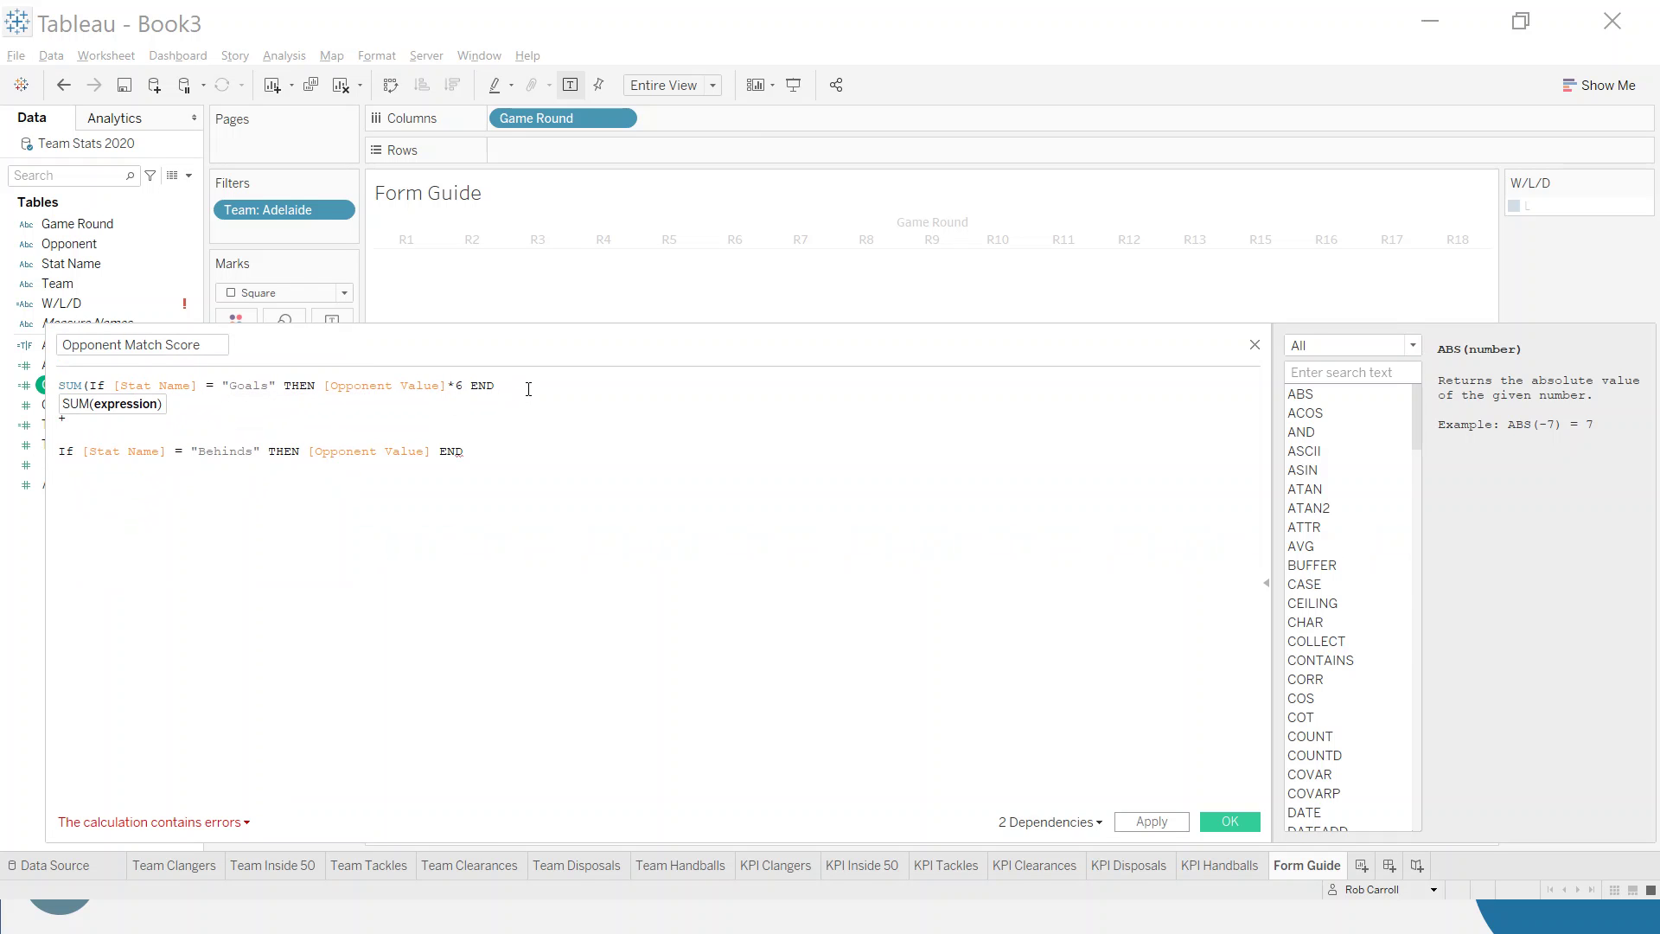
pyautogui.write(')')
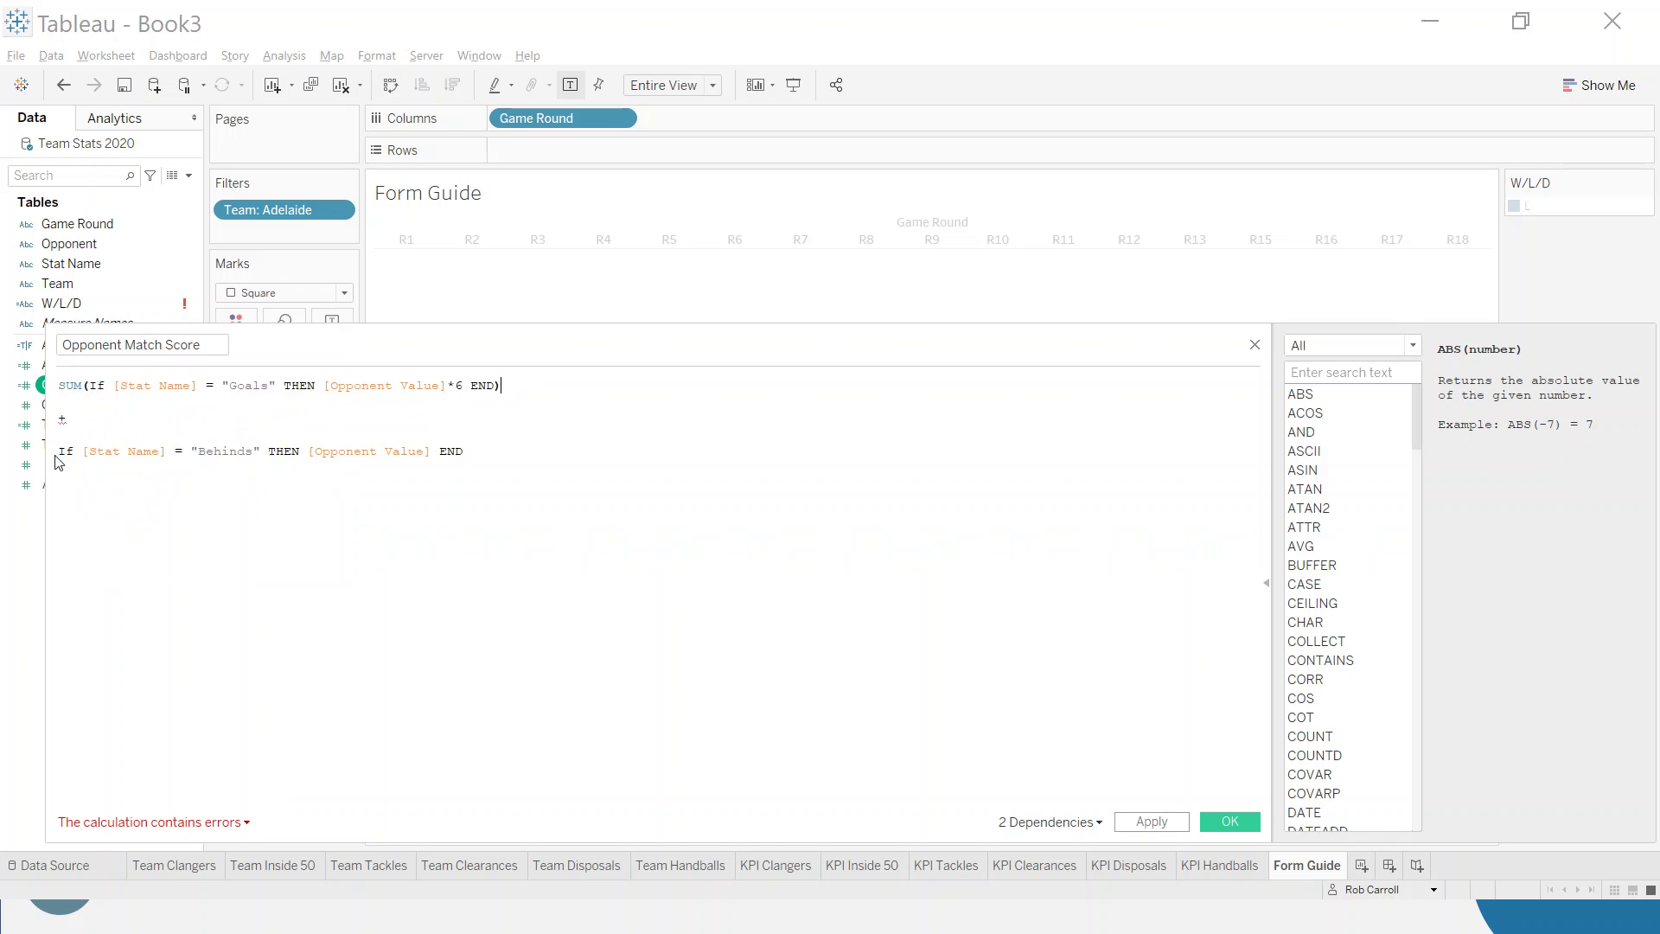
pyautogui.write('SUM(')
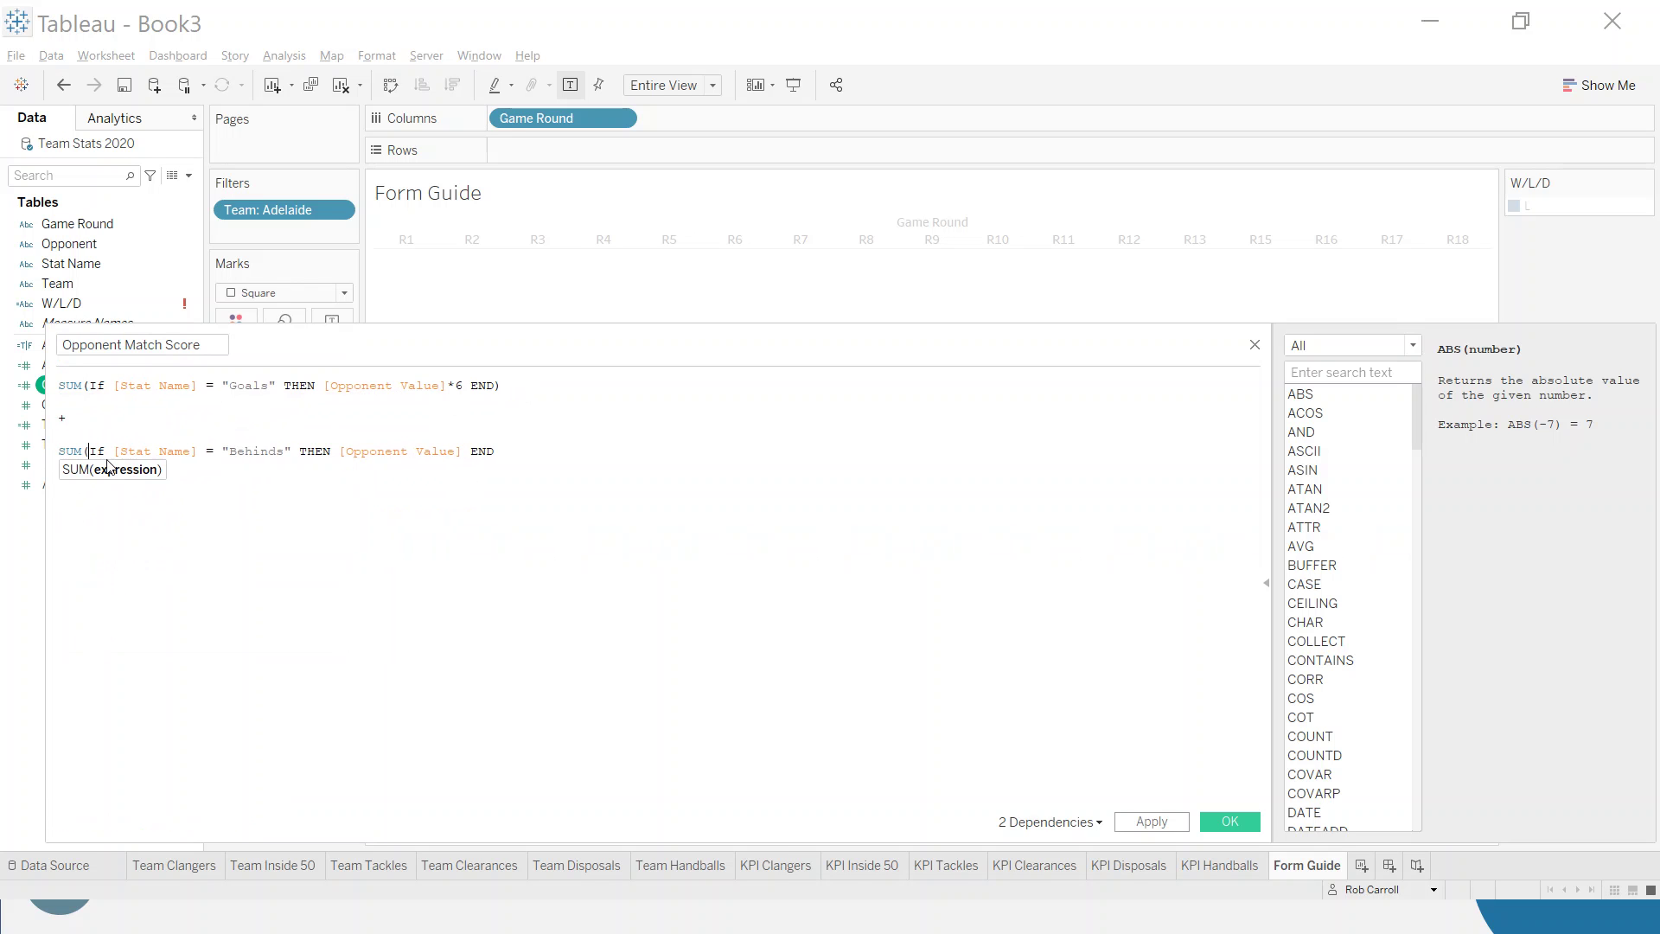
pyautogui.write(')')
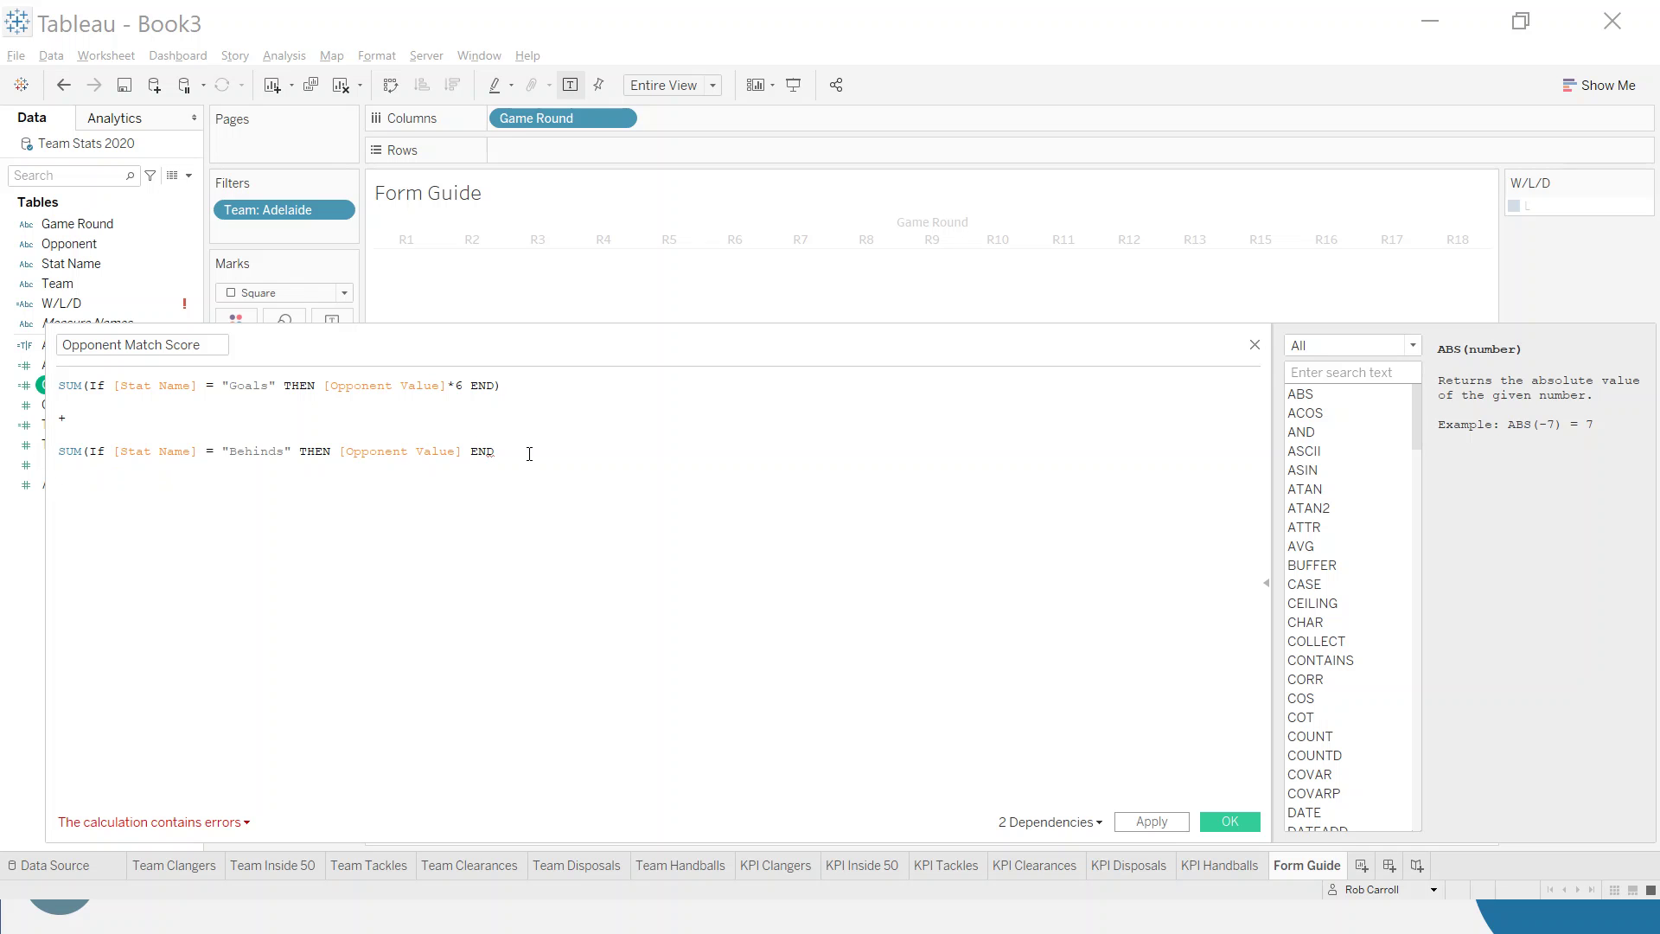
pyautogui.click(1245, 820)
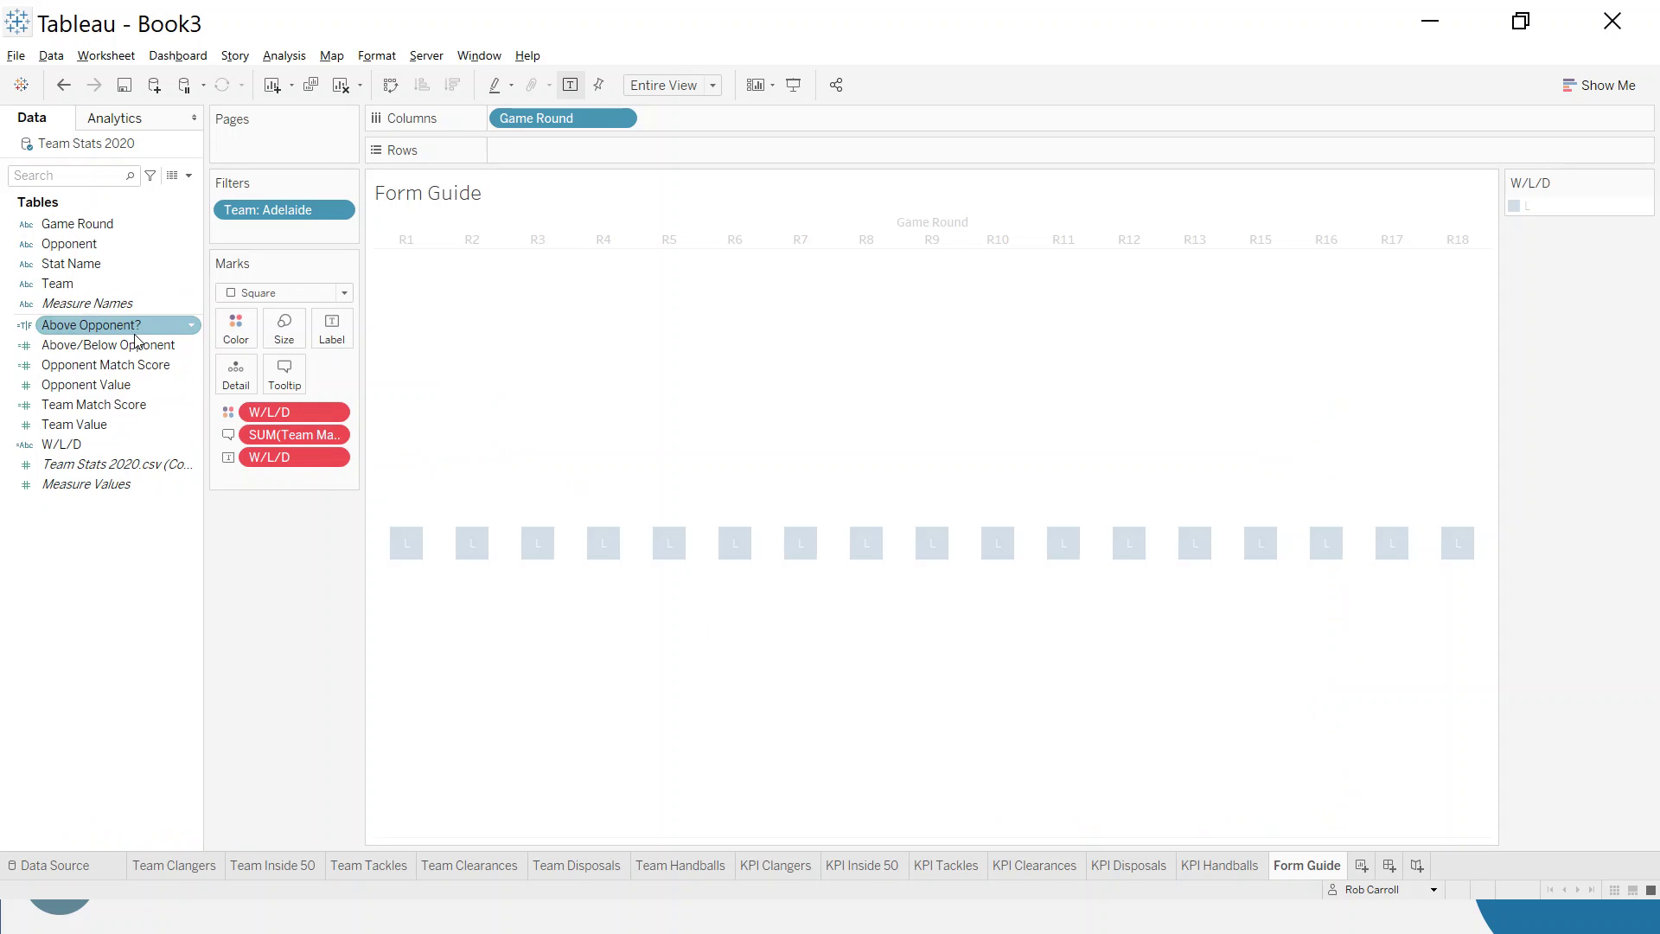
# Remove the broken label and tooltip pills, then put W/L/D back on Label and Color
pyautogui.moveTo(281, 466); pyautogui.dragTo(285, 518)
pyautogui.moveTo(294, 434); pyautogui.dragTo(277, 543)
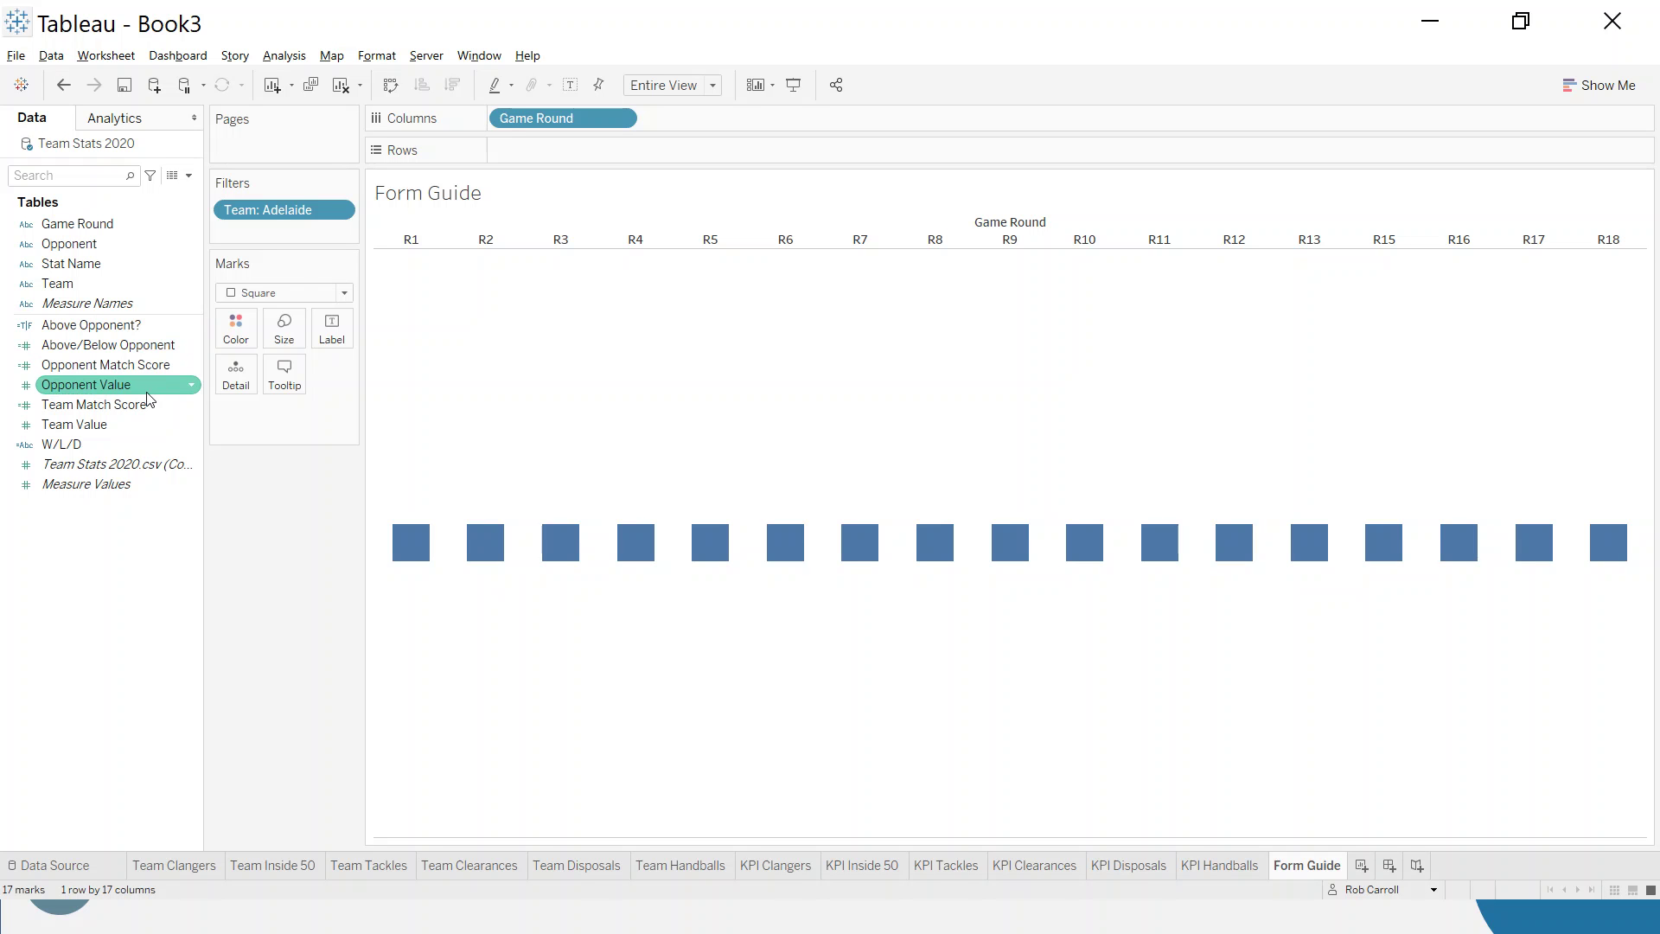
pyautogui.rightClick(60, 447)
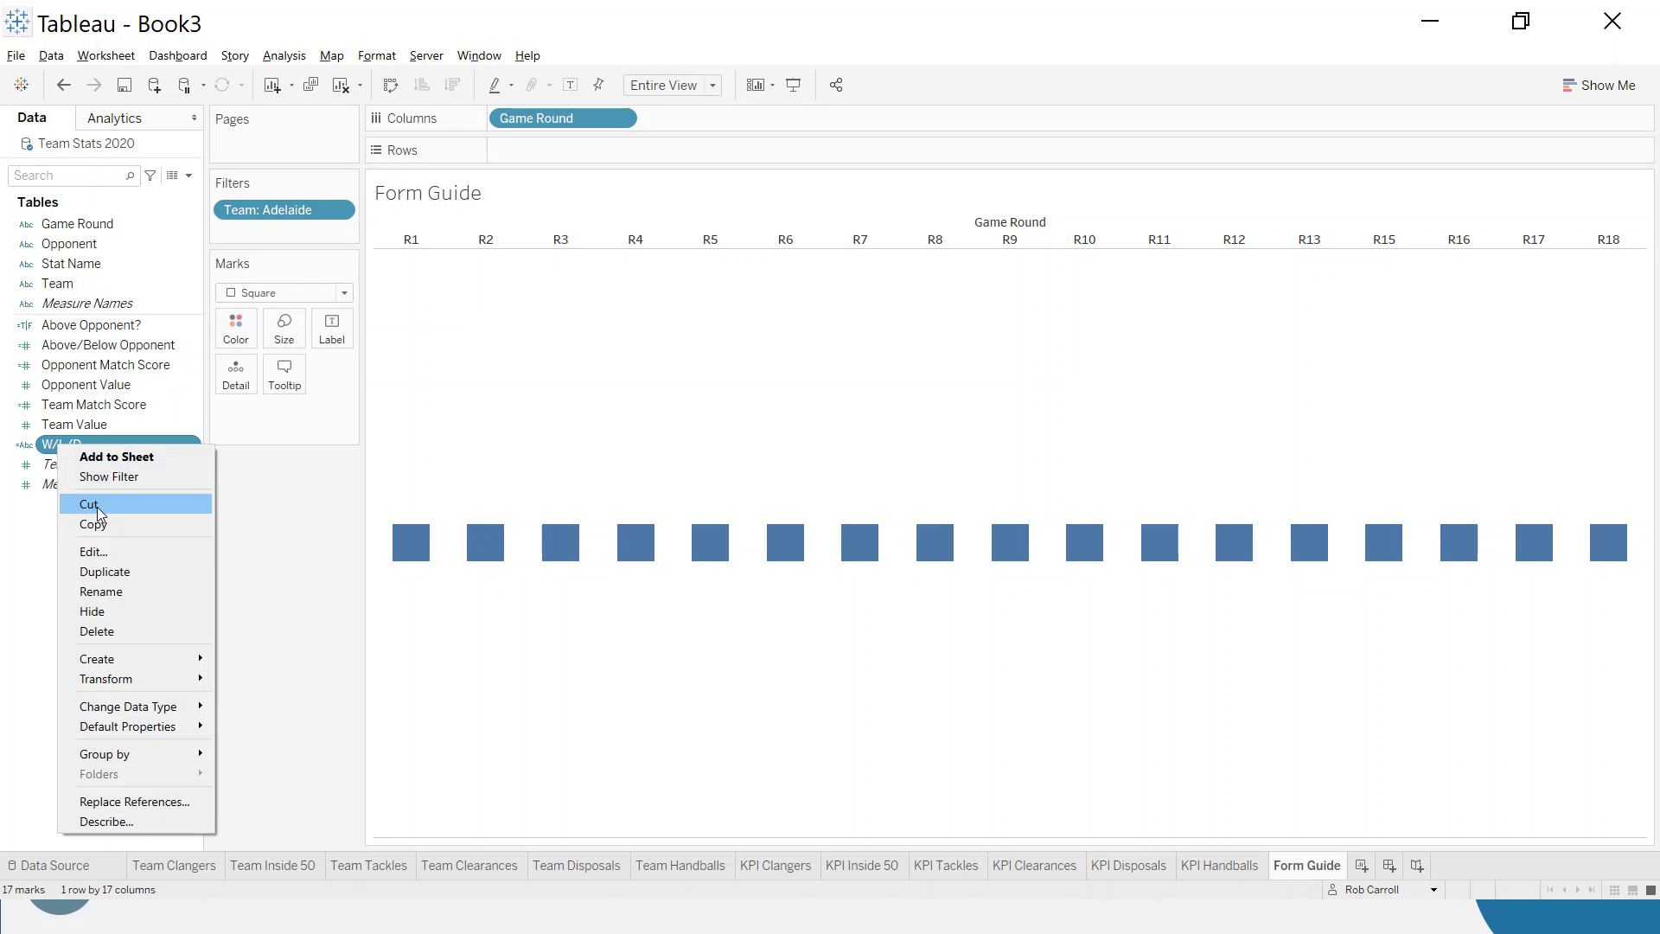
pyautogui.click(87, 550)
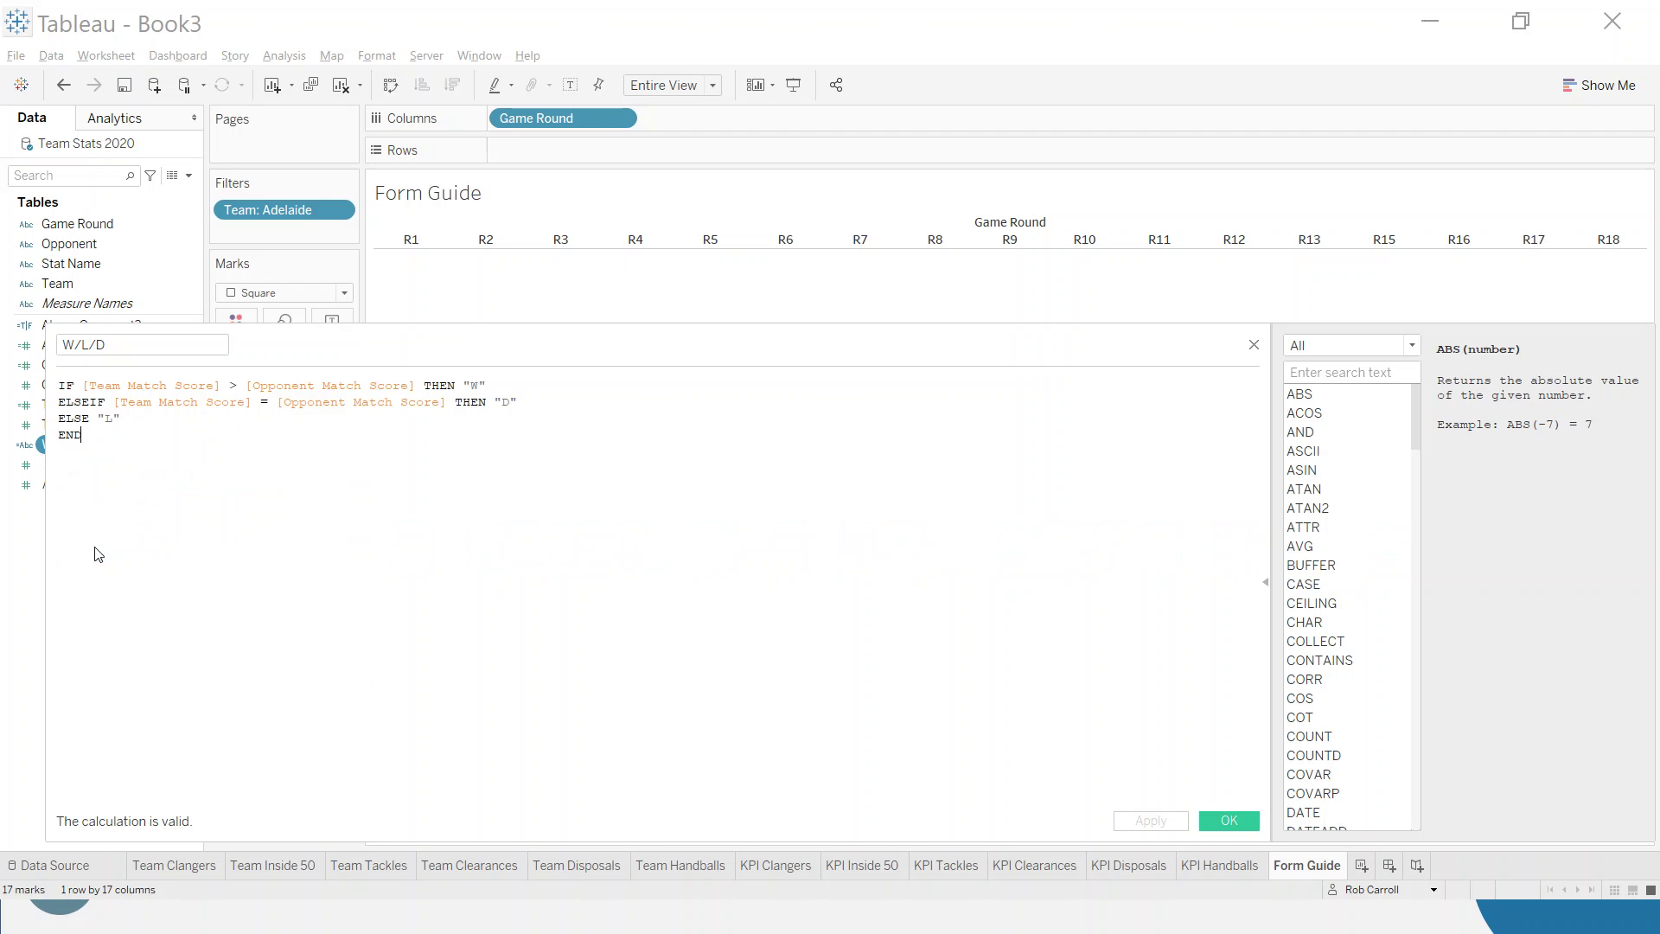
pyautogui.click(1254, 345)
pyautogui.moveTo(71, 448); pyautogui.dragTo(338, 340)
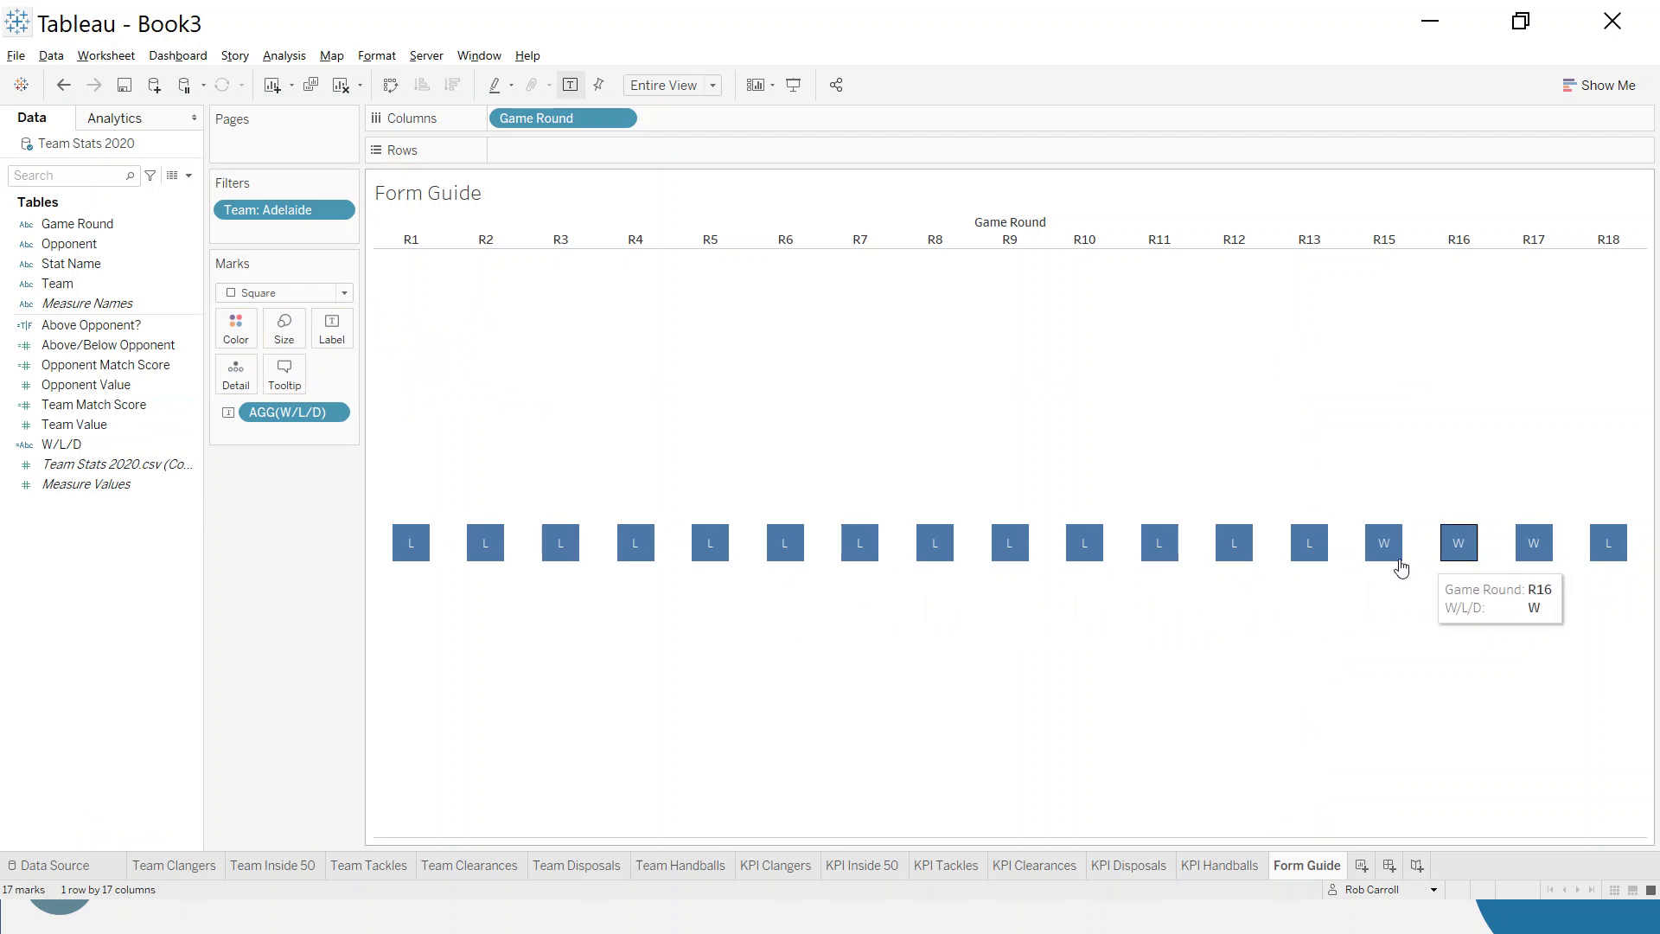
pyautogui.moveTo(82, 446); pyautogui.dragTo(239, 333)
# Colour W green and L red from the Superfishel Stone palette, then show the Team filter
pyautogui.click(236, 329)
pyautogui.click(294, 389)
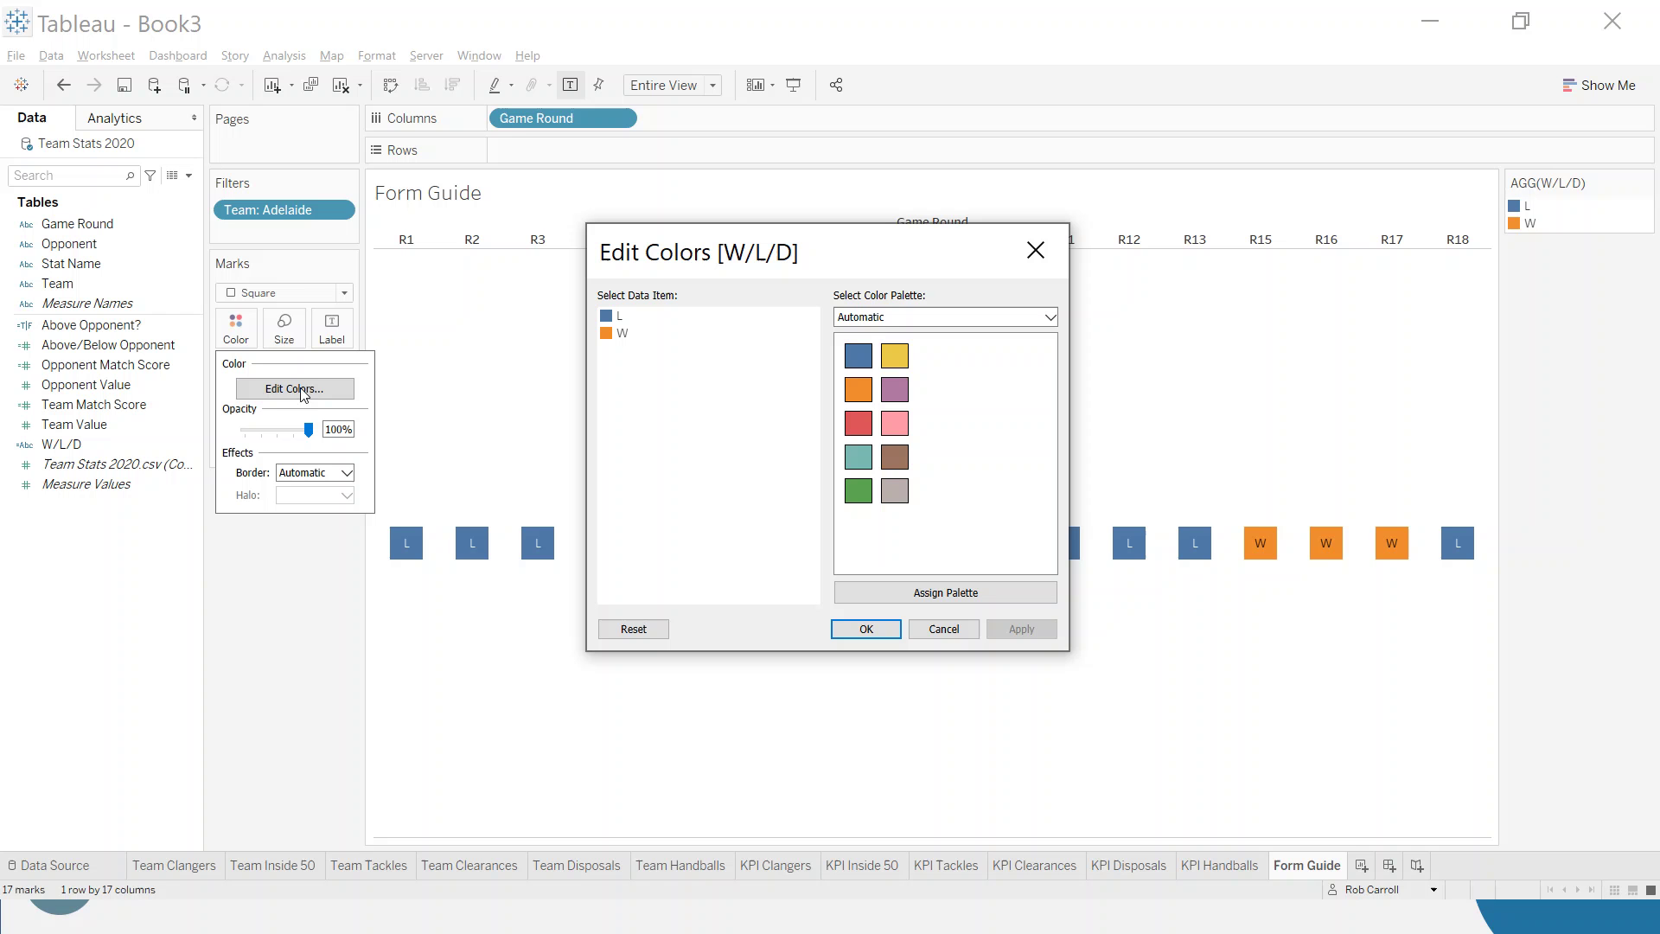
pyautogui.click(938, 313)
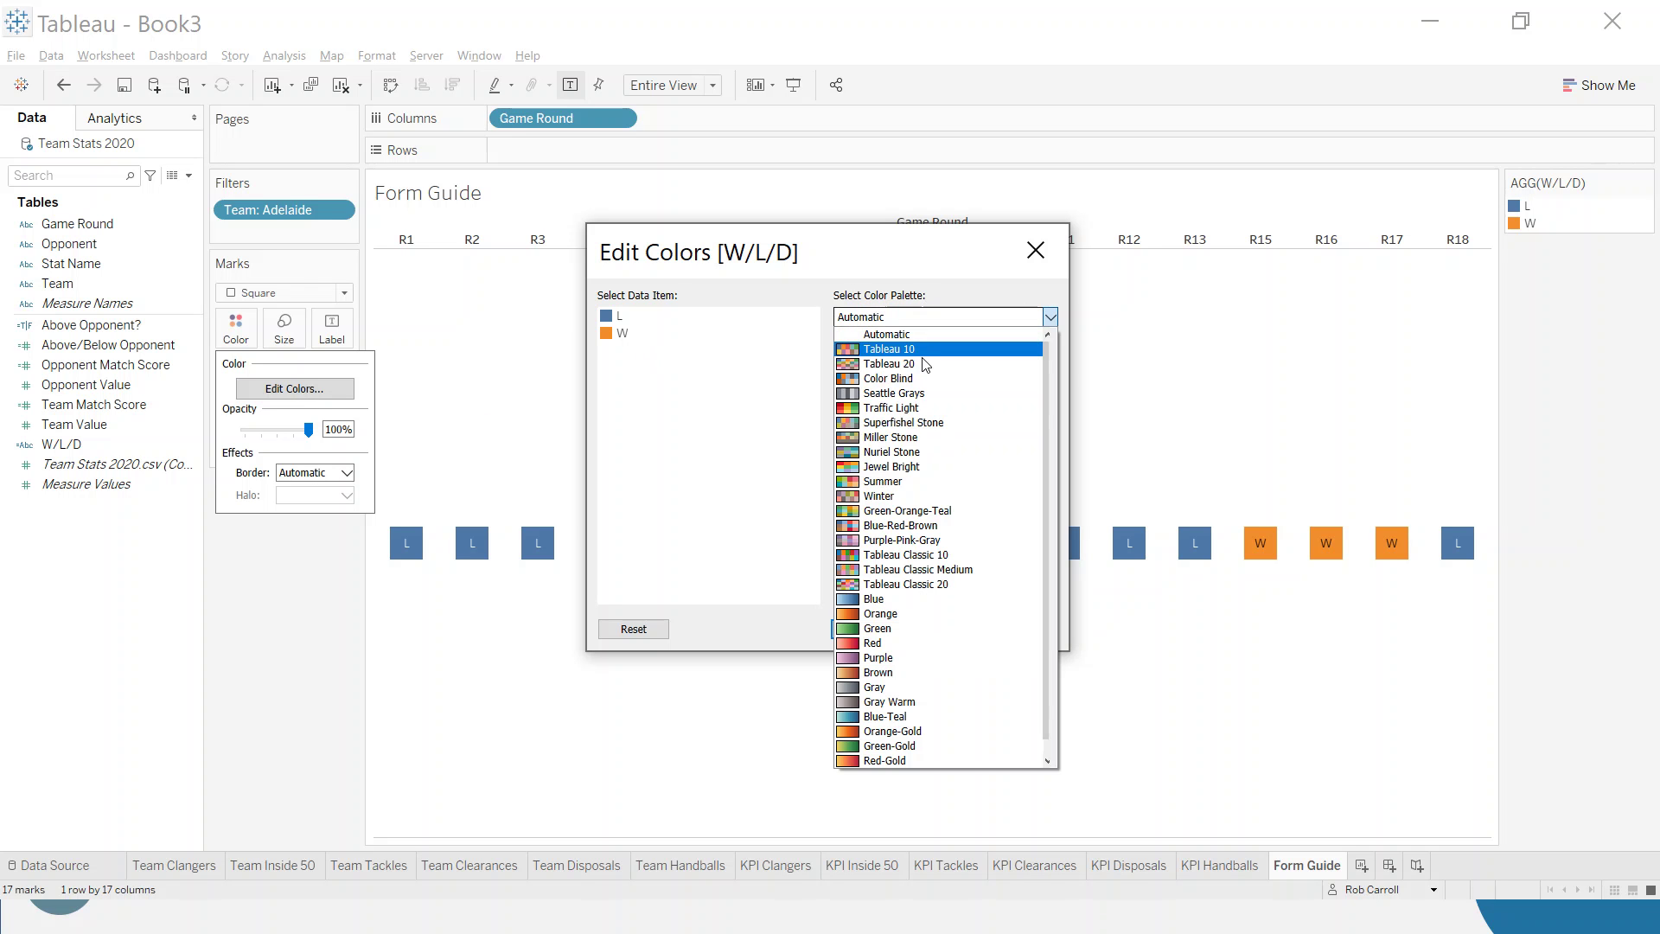
pyautogui.click(894, 420)
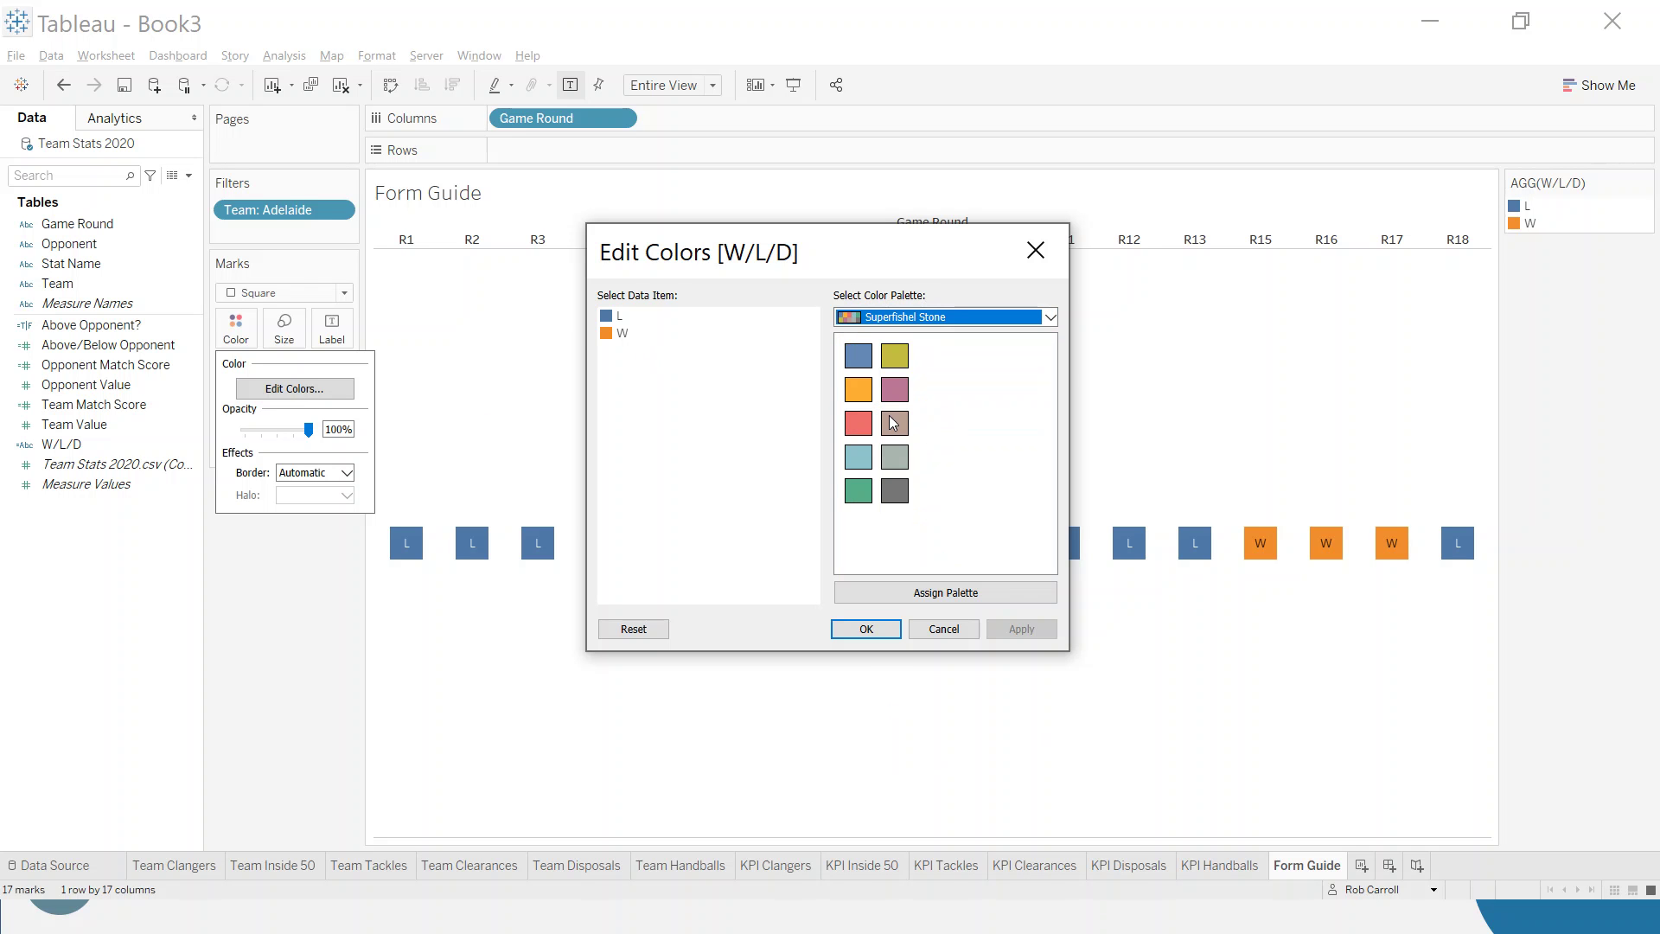
pyautogui.click(608, 335)
pyautogui.click(859, 490)
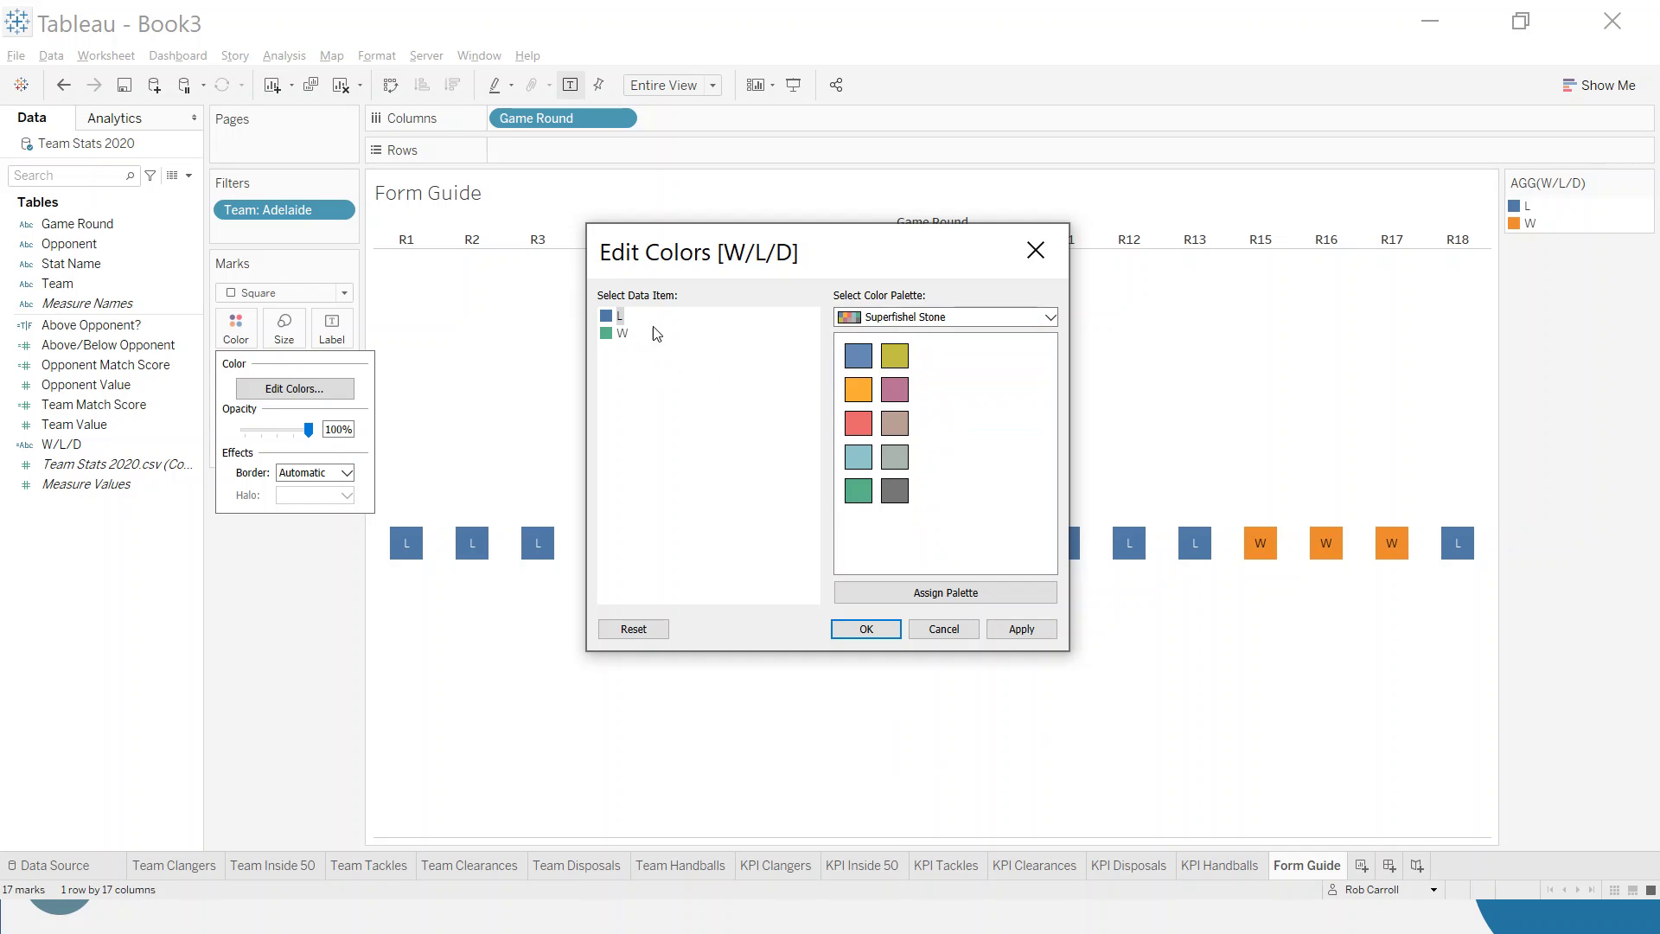
pyautogui.click(858, 422)
pyautogui.click(1019, 629)
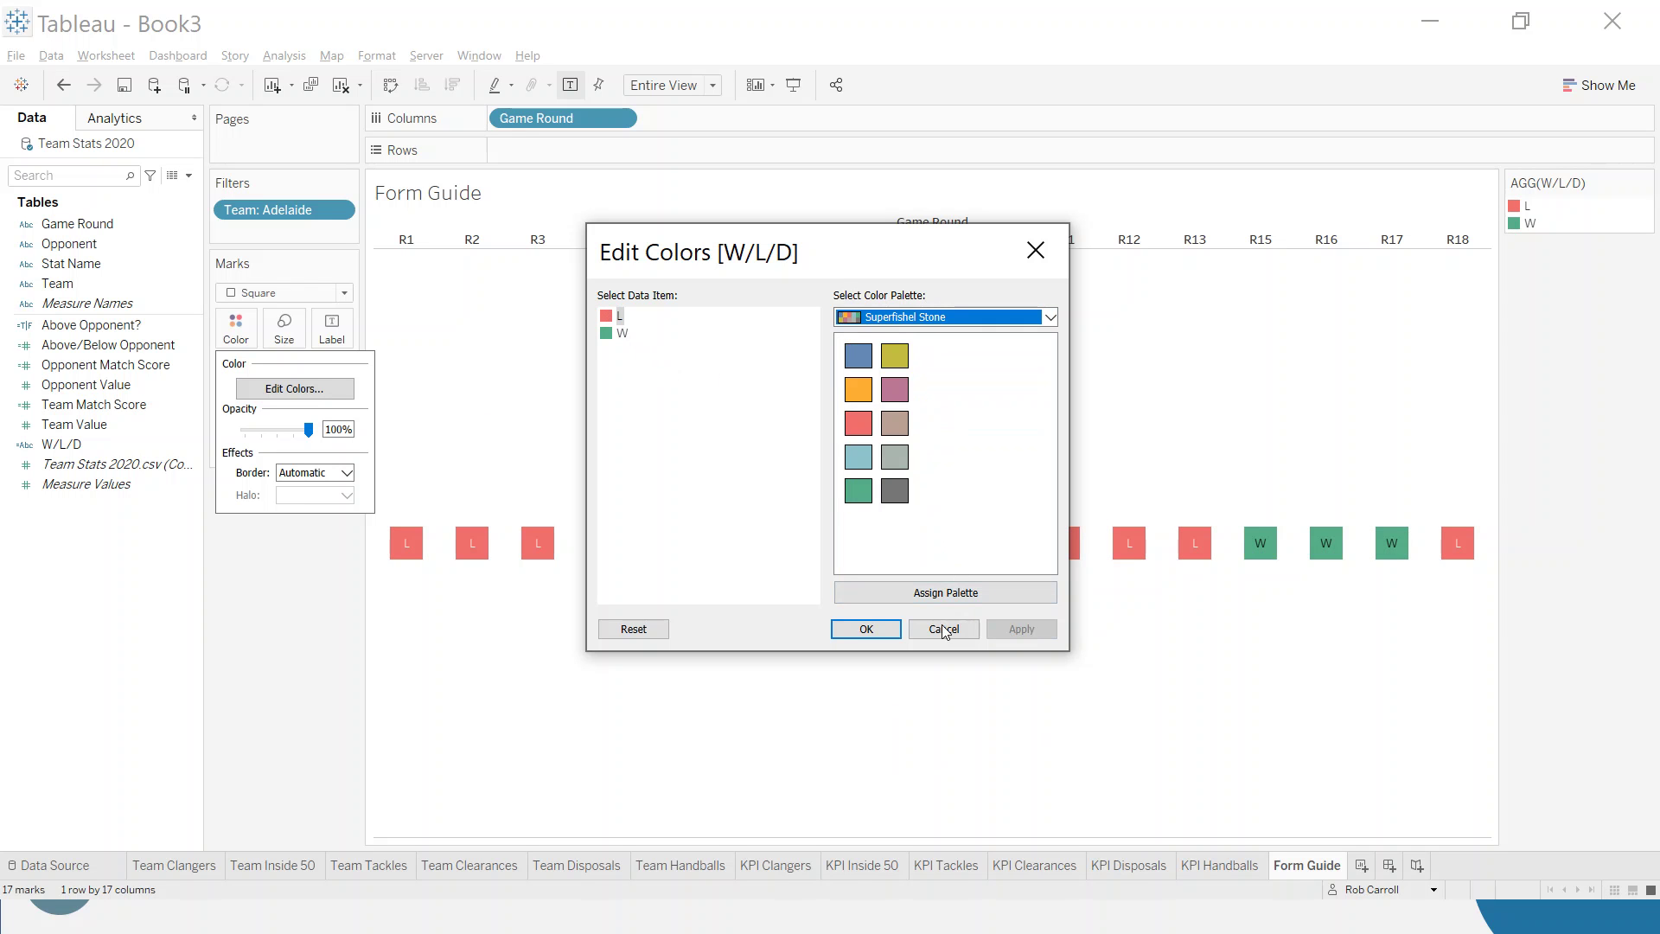
pyautogui.click(866, 629)
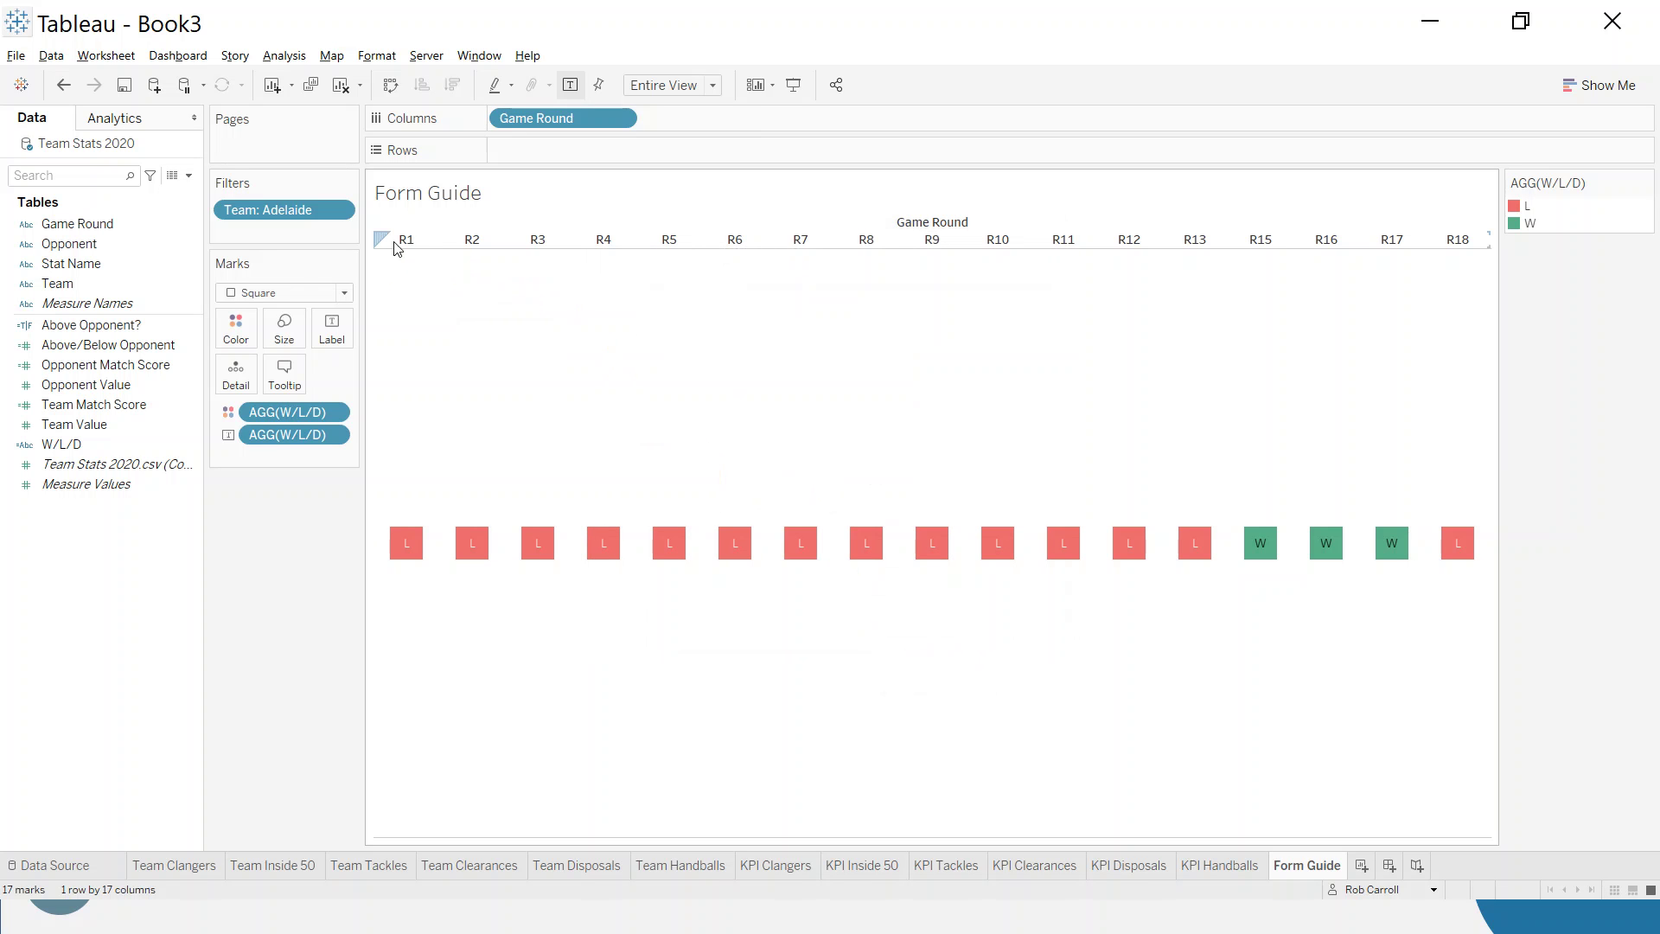
pyautogui.rightClick(296, 210)
pyautogui.click(329, 241)
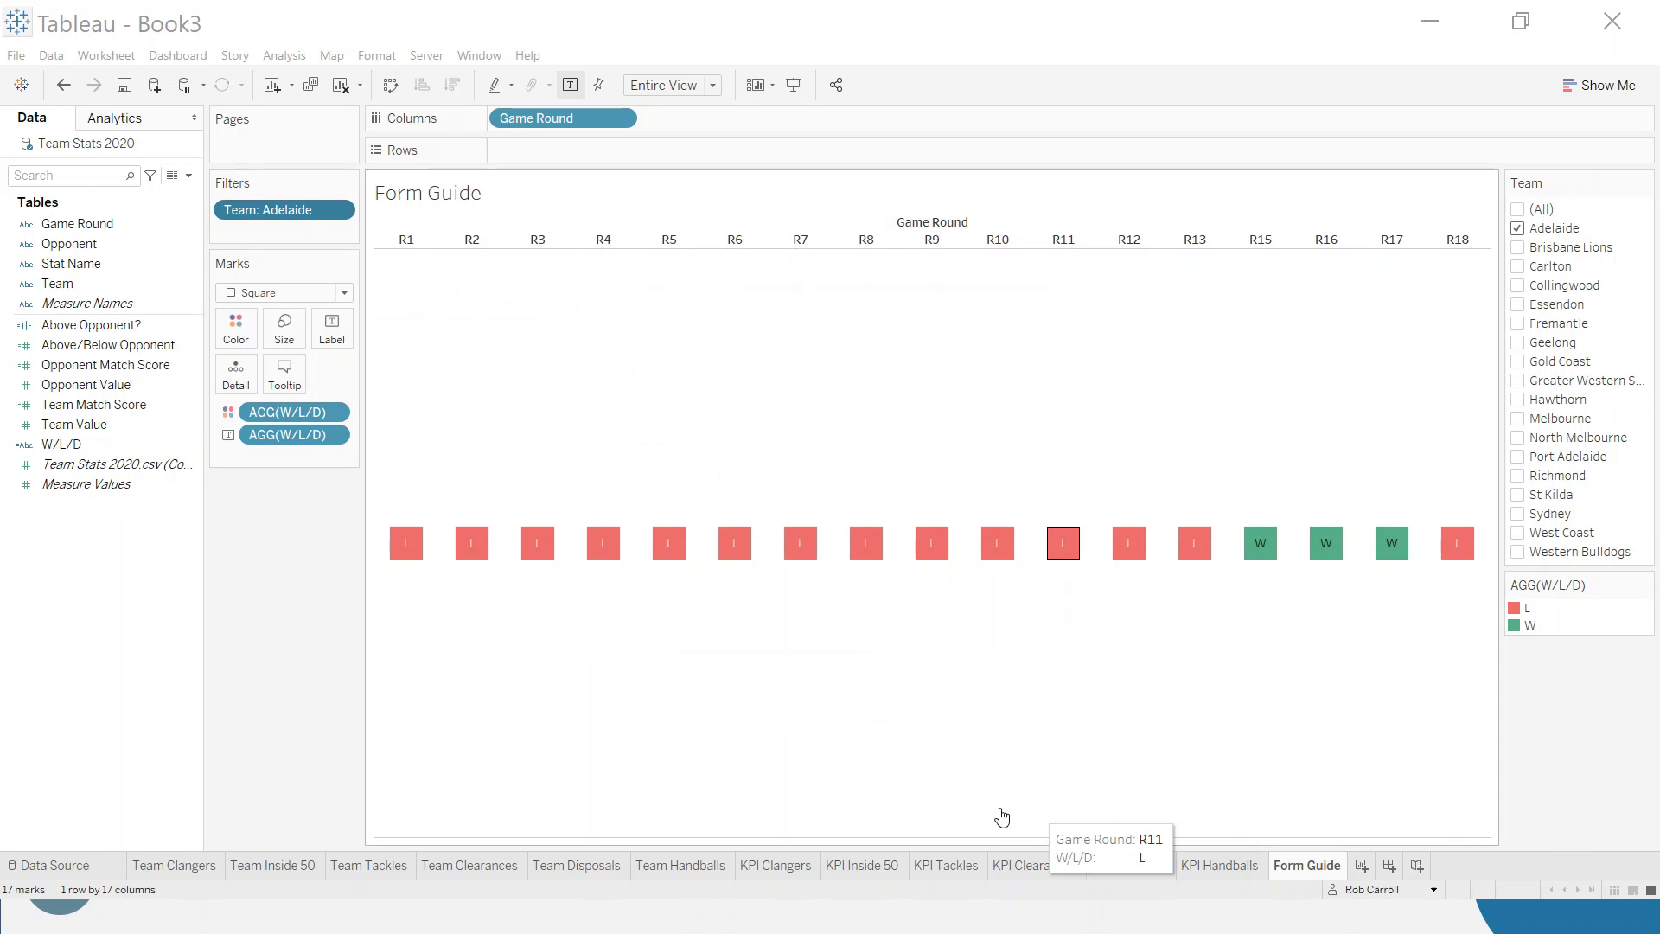
# Browse Geelong's and Hawthorn's form in the Team filter, then reselect Adelaide
pyautogui.click(1518, 229)
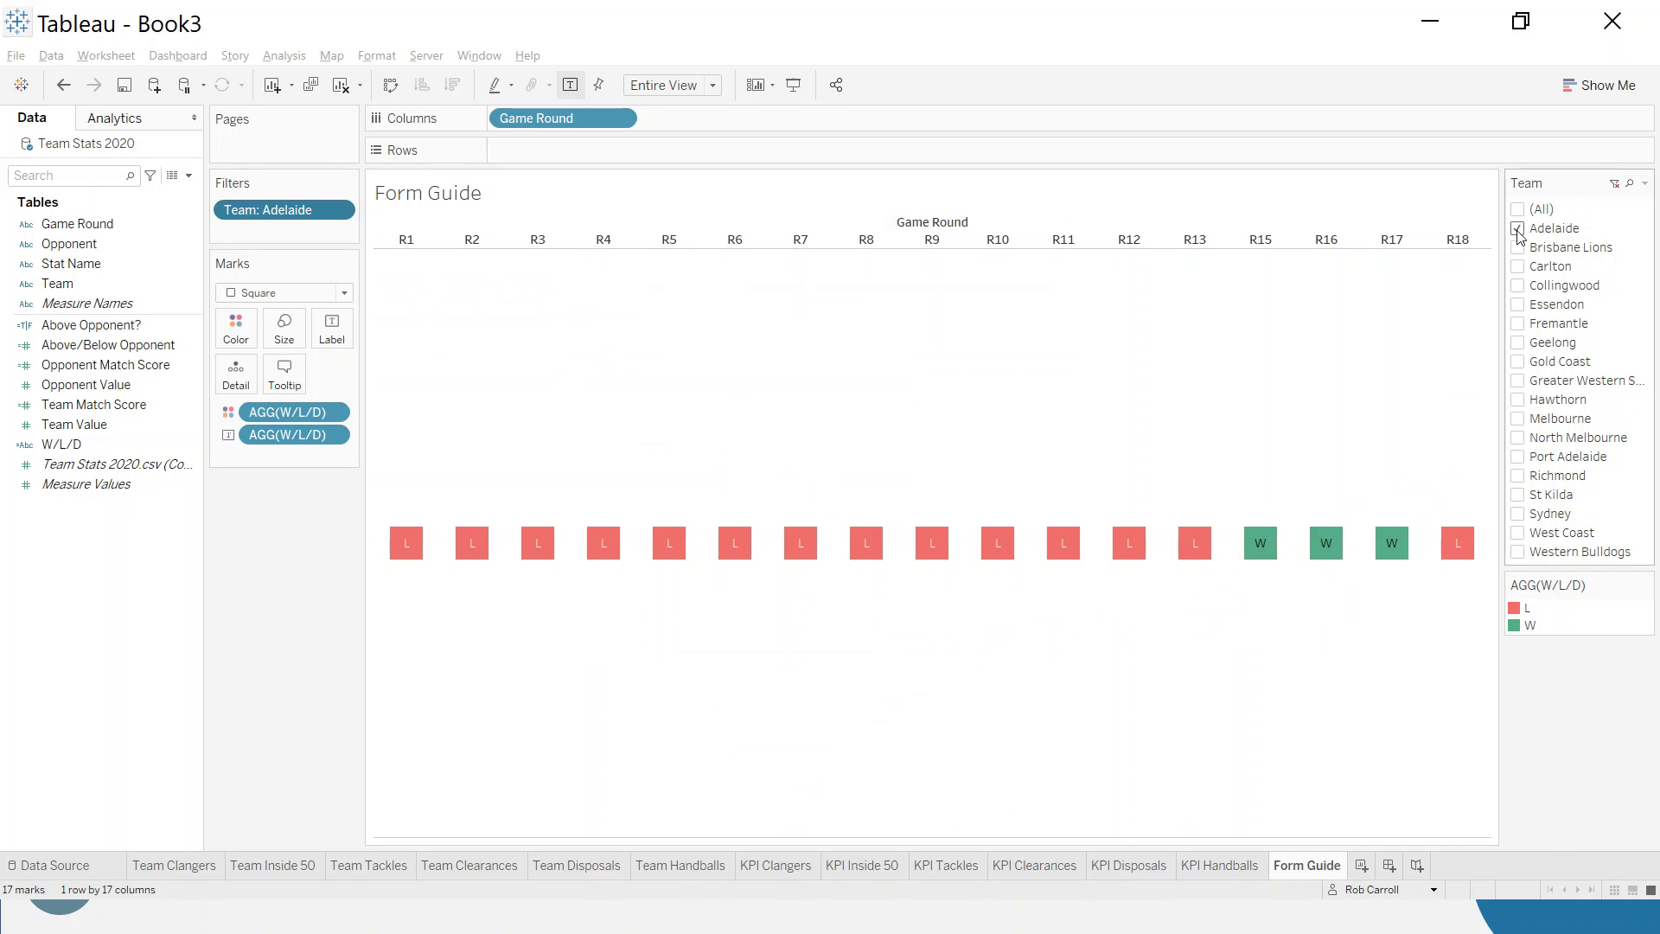
pyautogui.click(1518, 343)
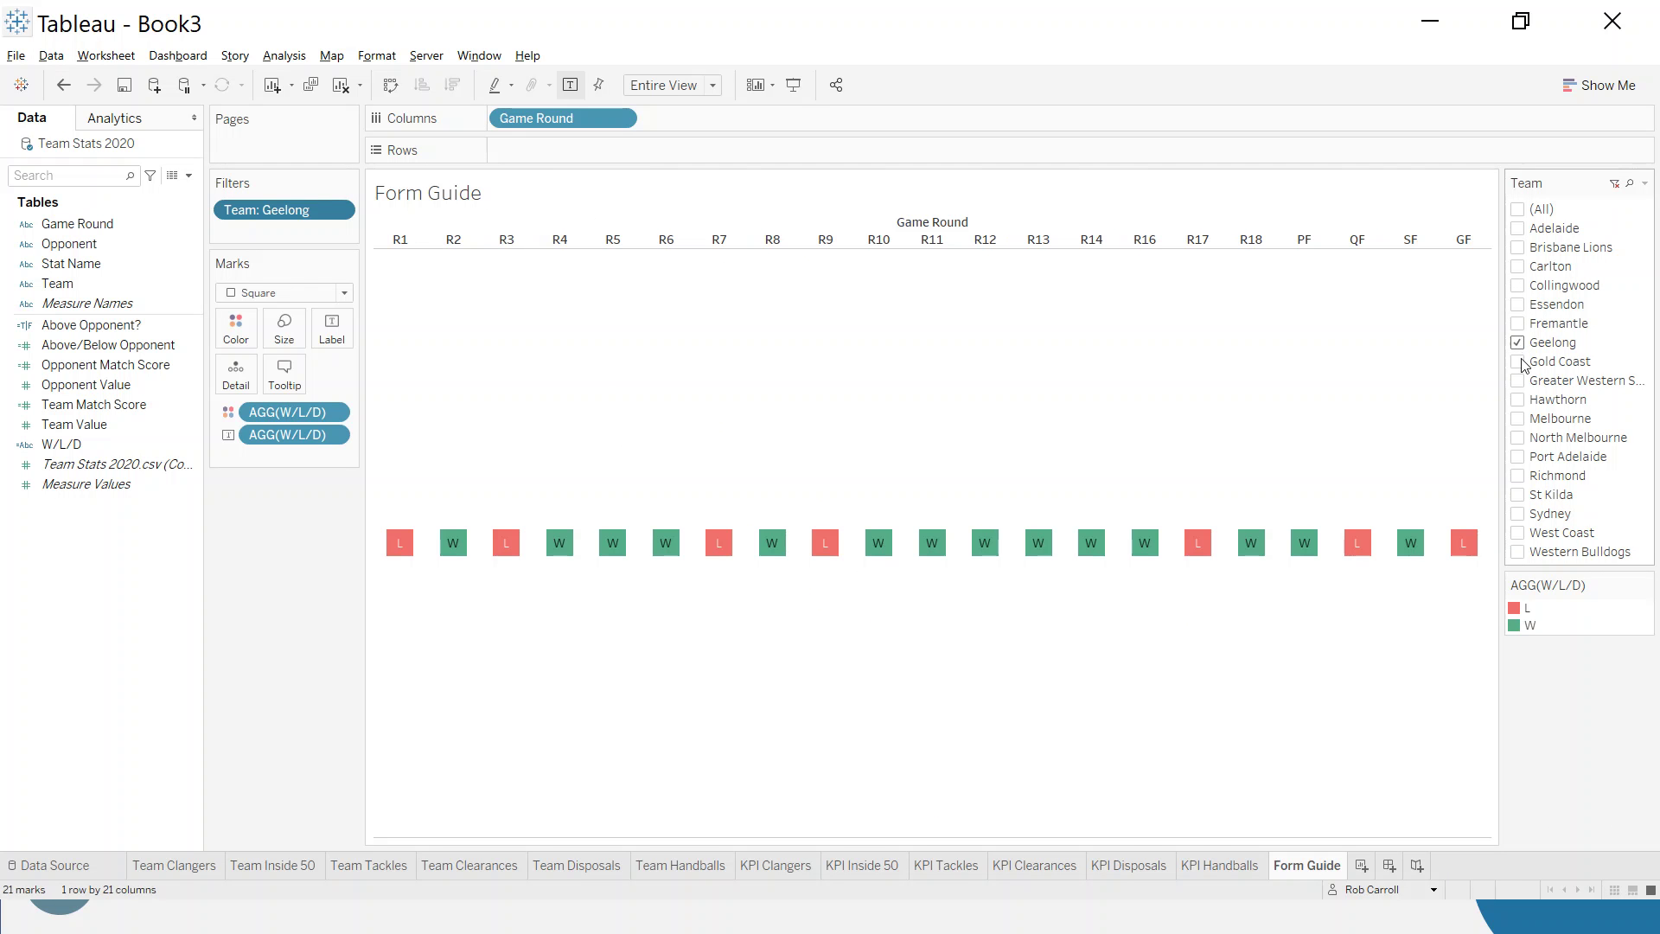
pyautogui.click(1519, 343)
pyautogui.click(1519, 399)
pyautogui.click(1518, 400)
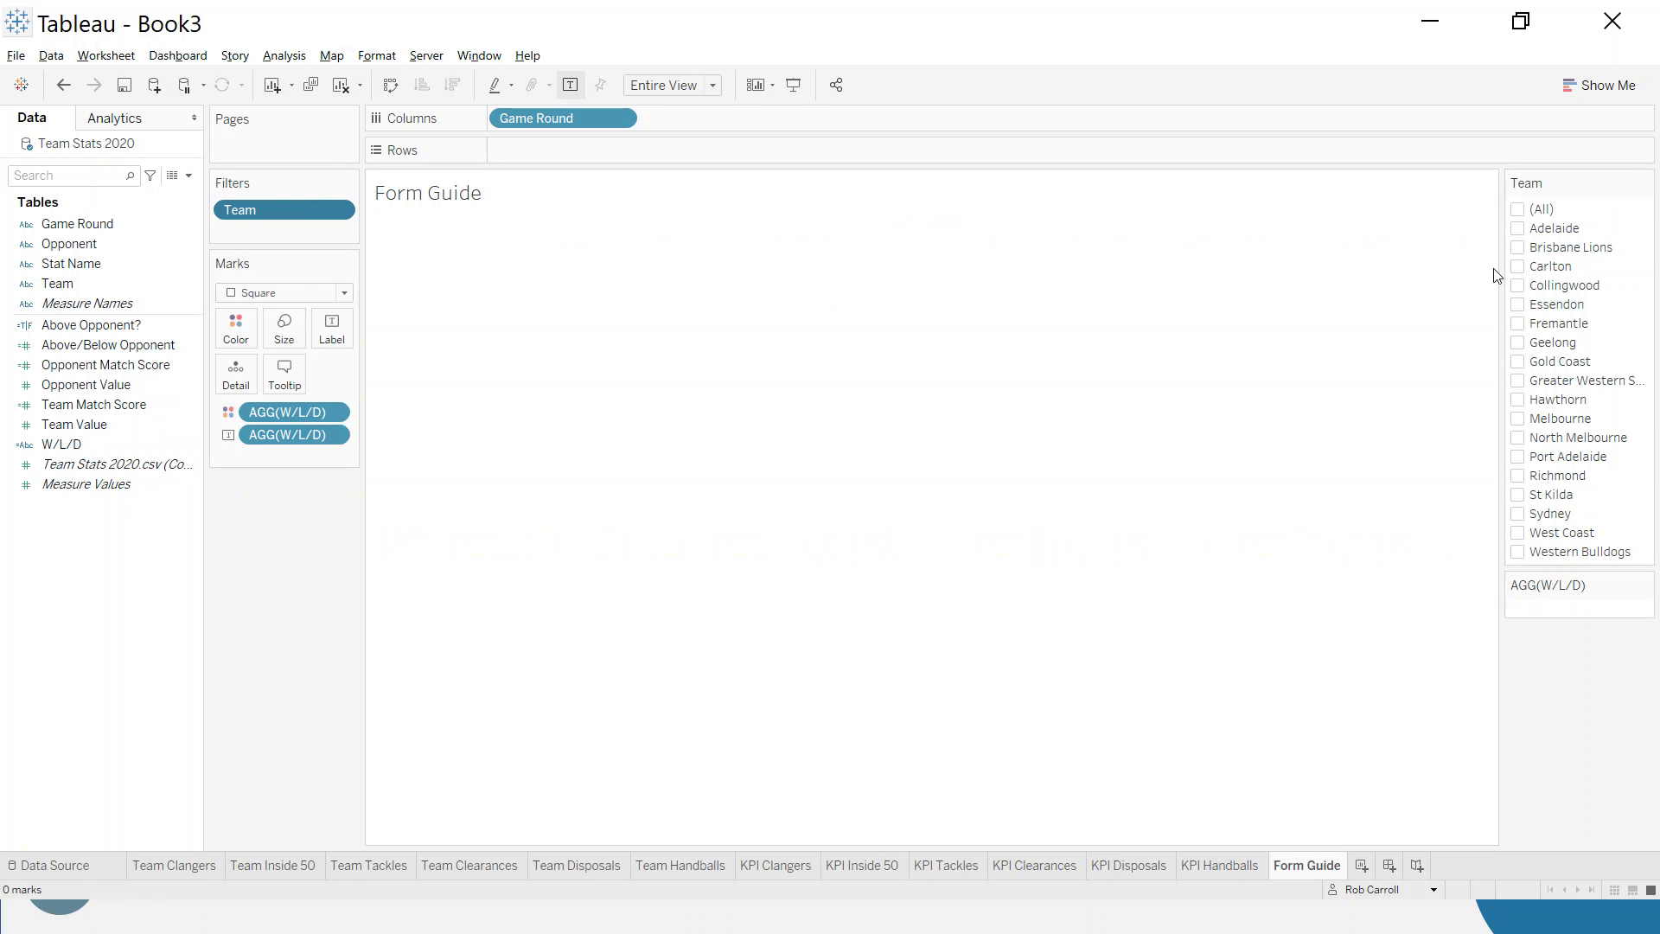
pyautogui.click(1518, 228)
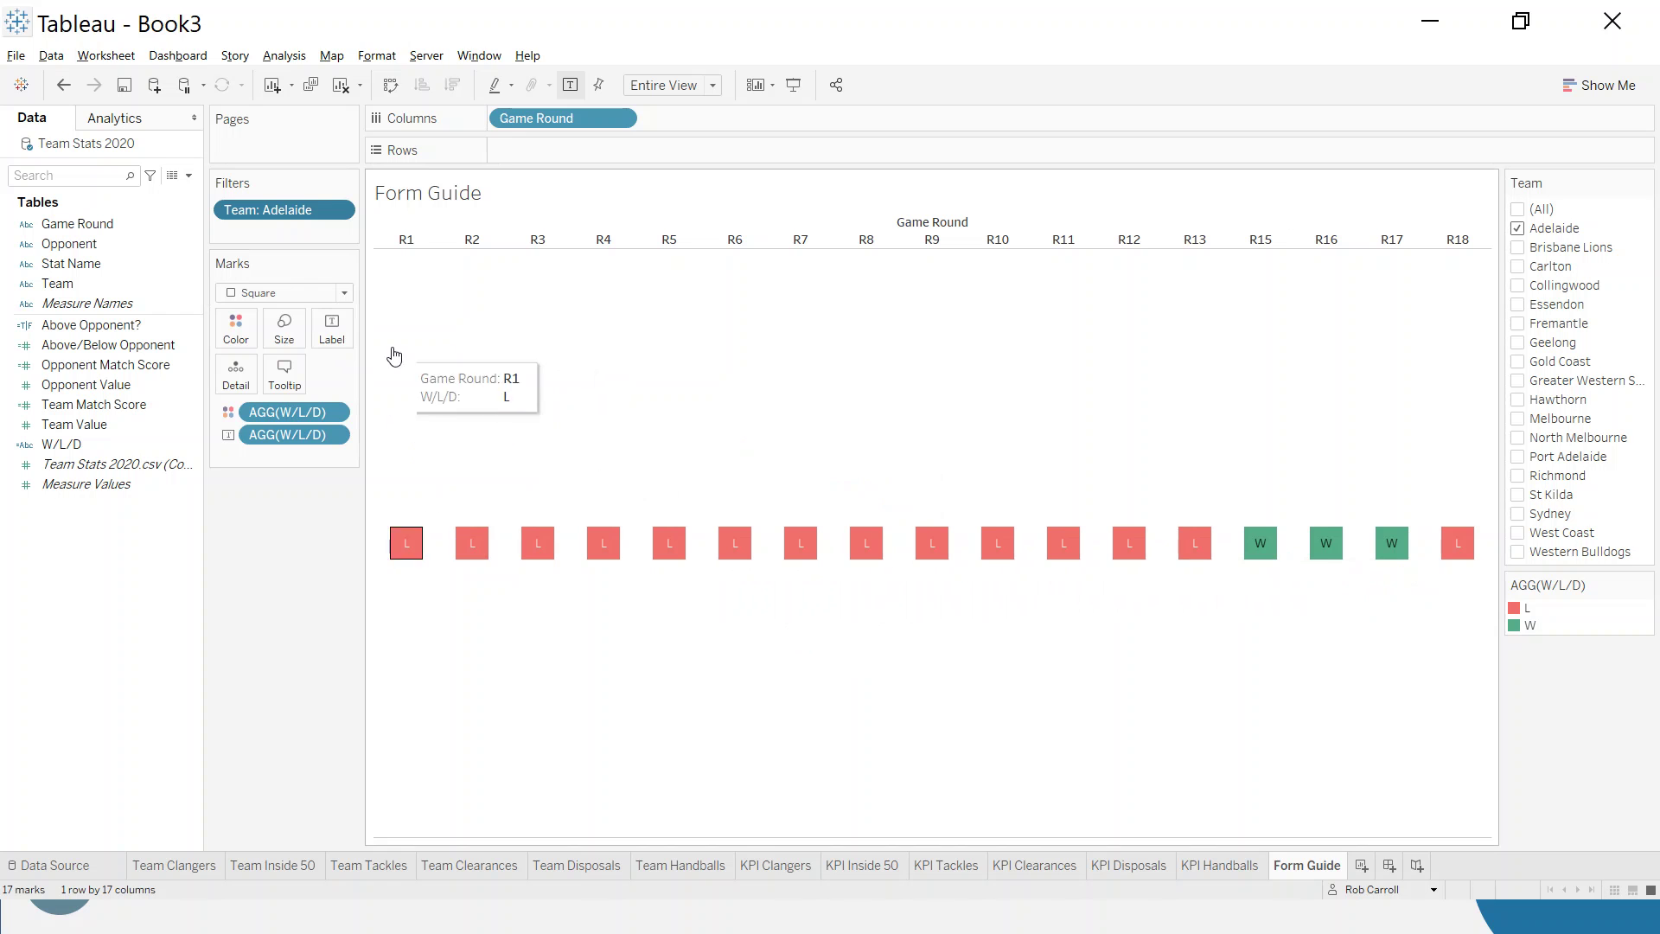
# Make the L and W mark labels white
pyautogui.click(330, 332)
pyautogui.click(488, 446)
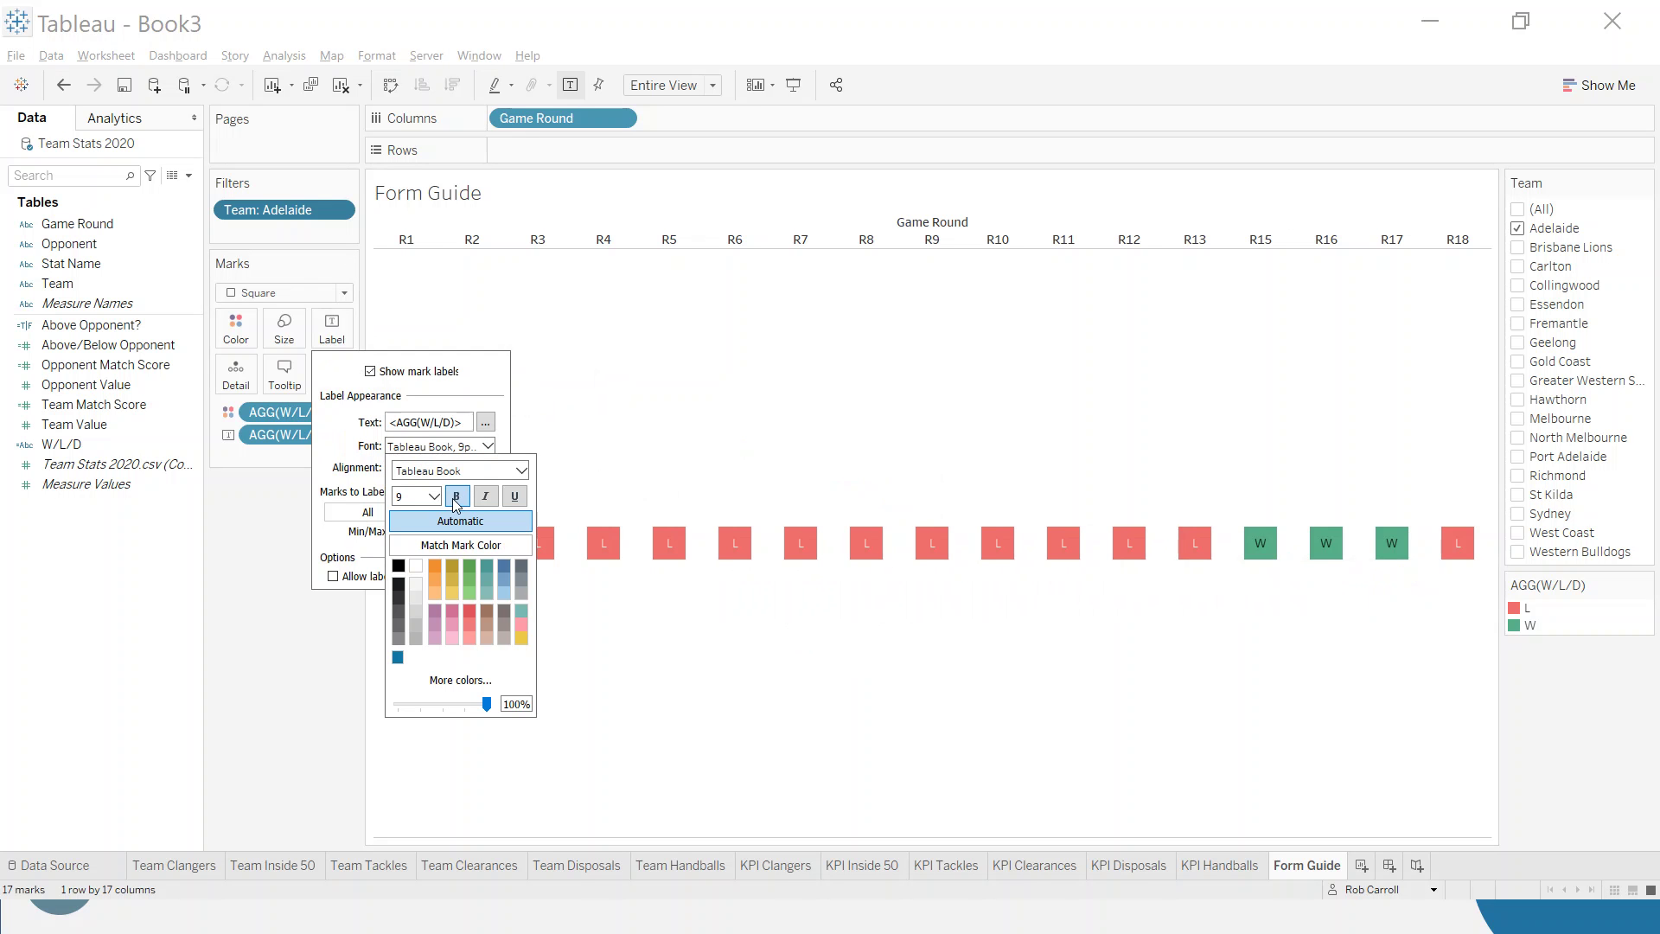
pyautogui.click(415, 566)
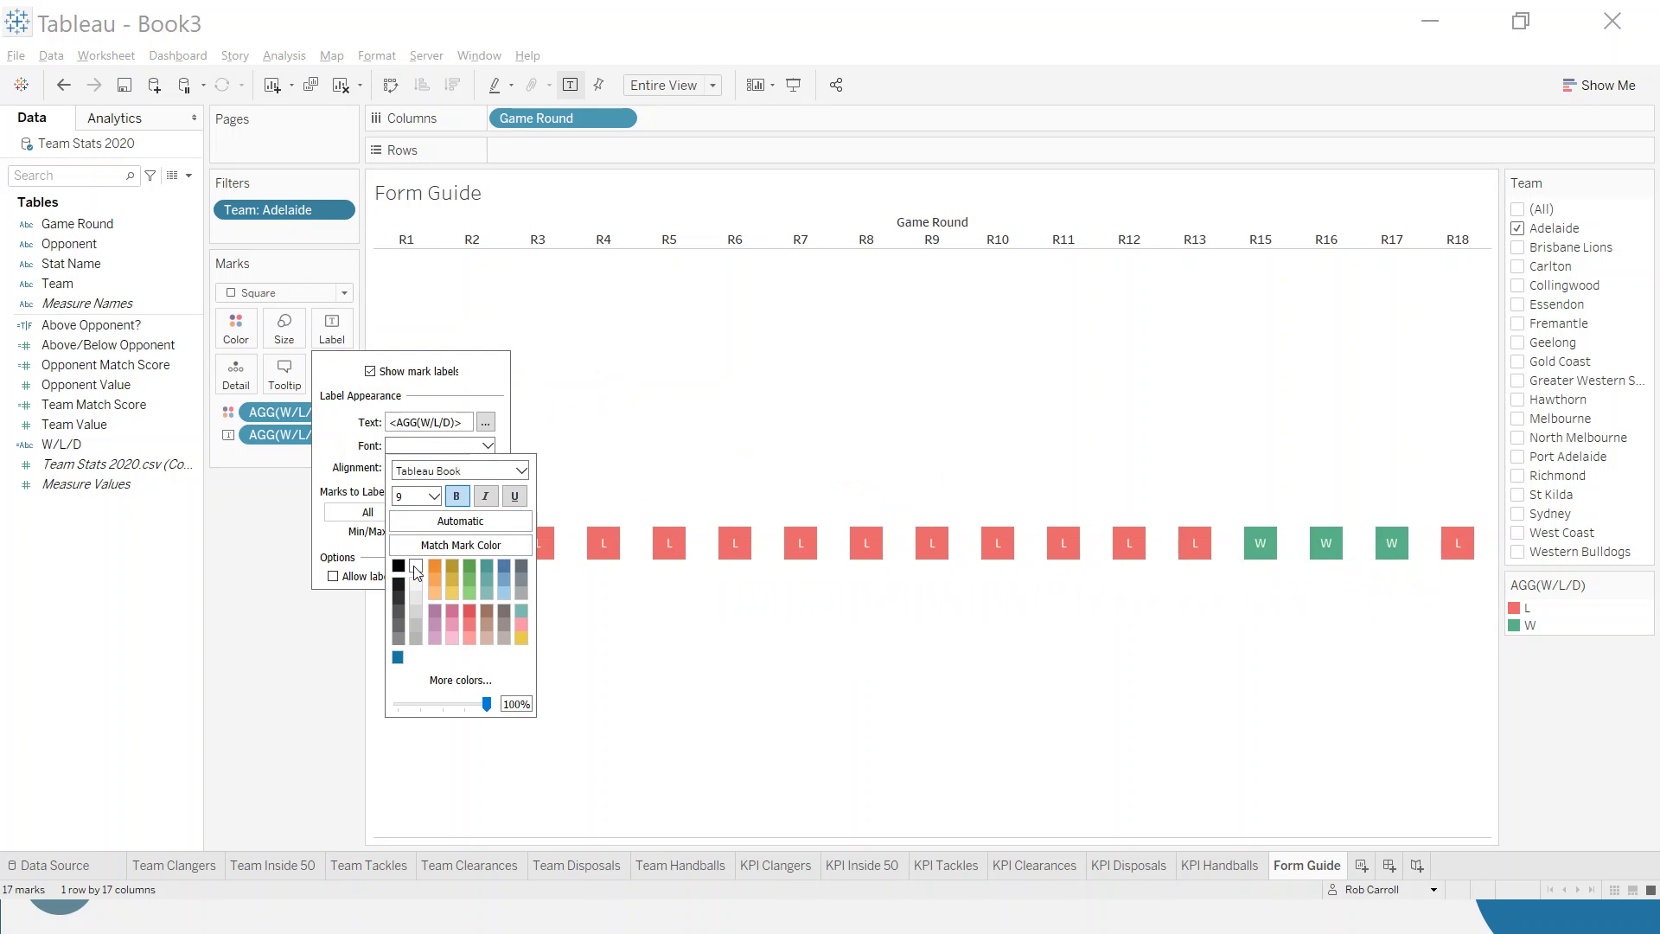
pyautogui.click(282, 593)
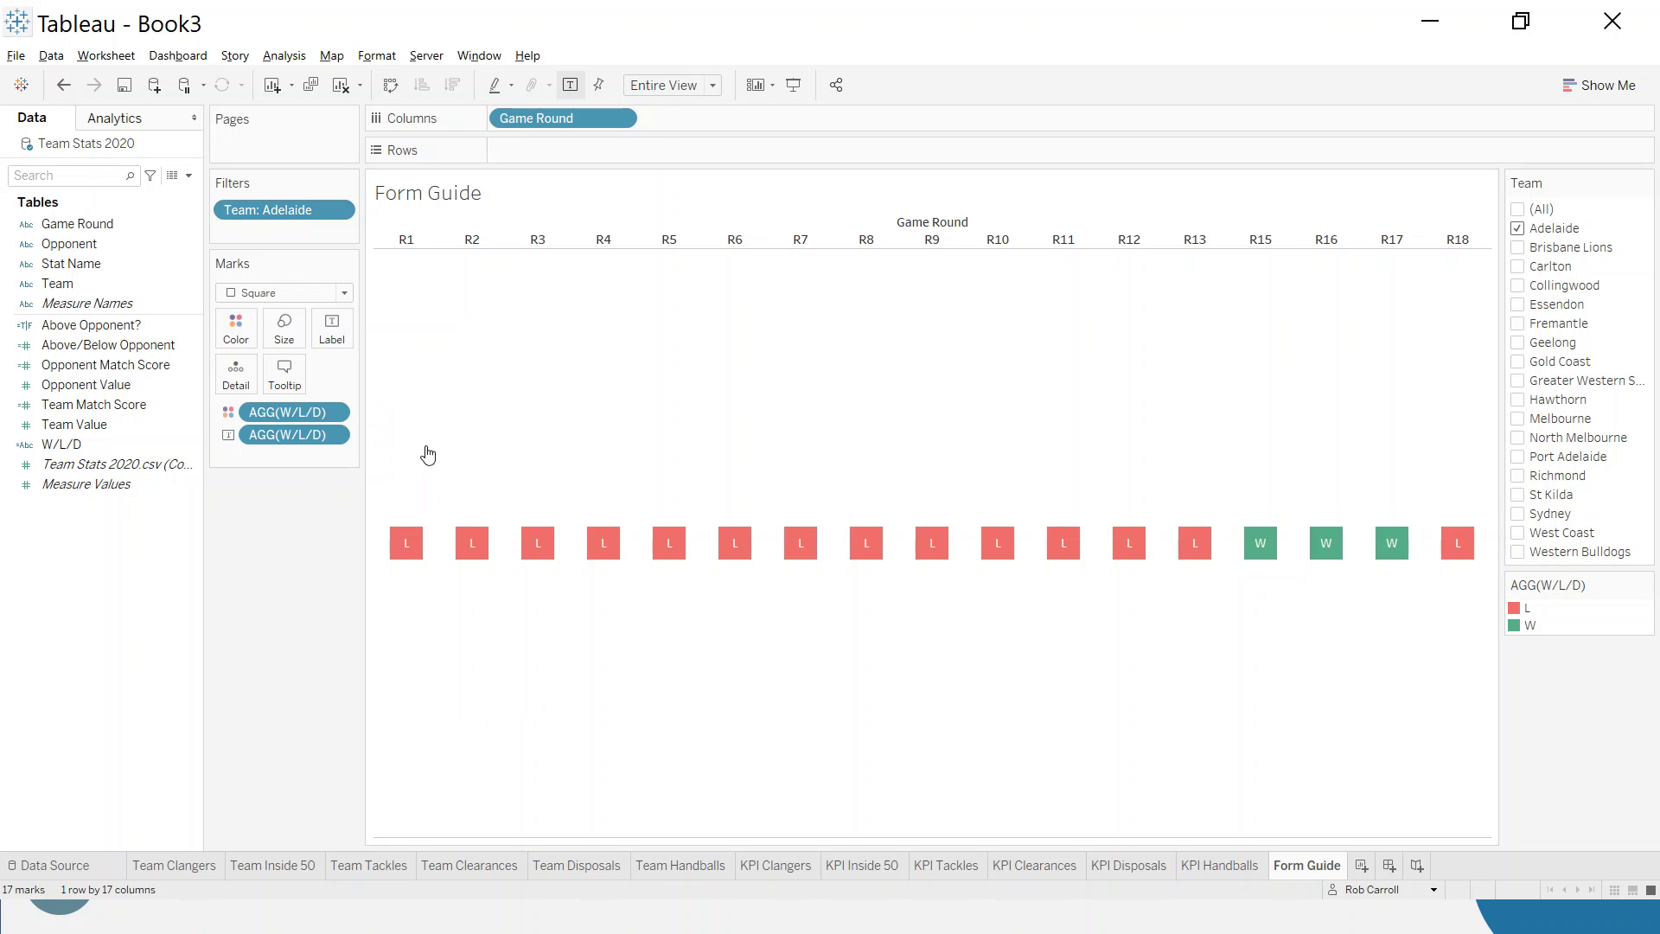
# Hide the Game Round field label and make the round headers light grey
pyautogui.rightClick(957, 224)
pyautogui.click(995, 253)
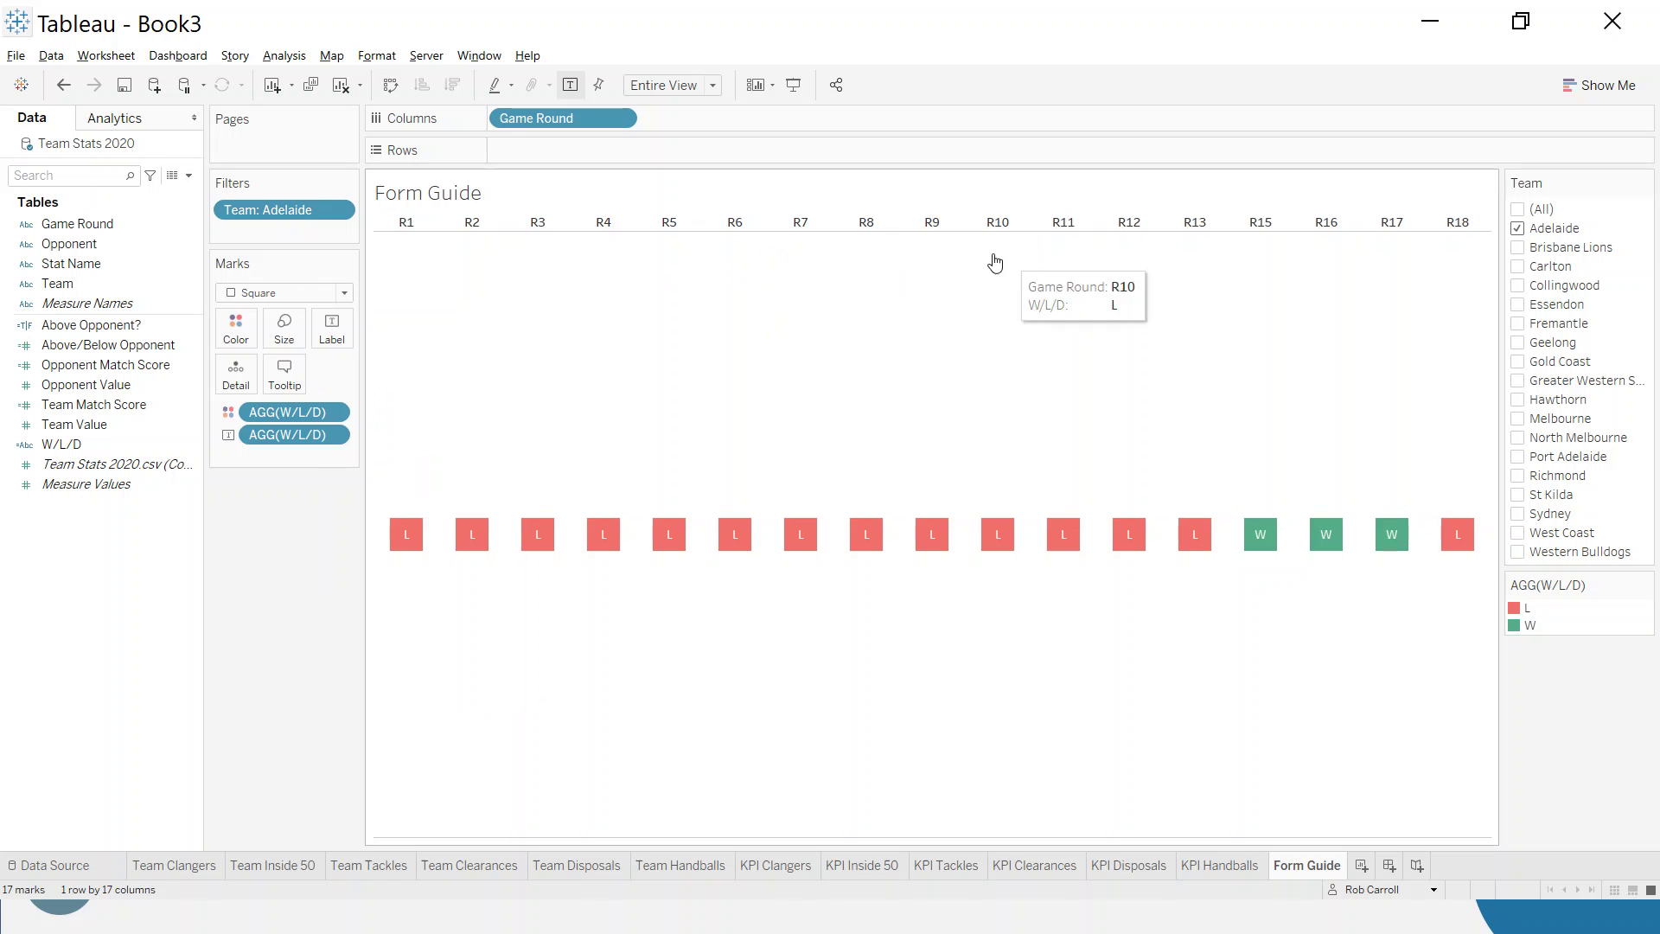
pyautogui.rightClick(797, 225)
pyautogui.click(852, 297)
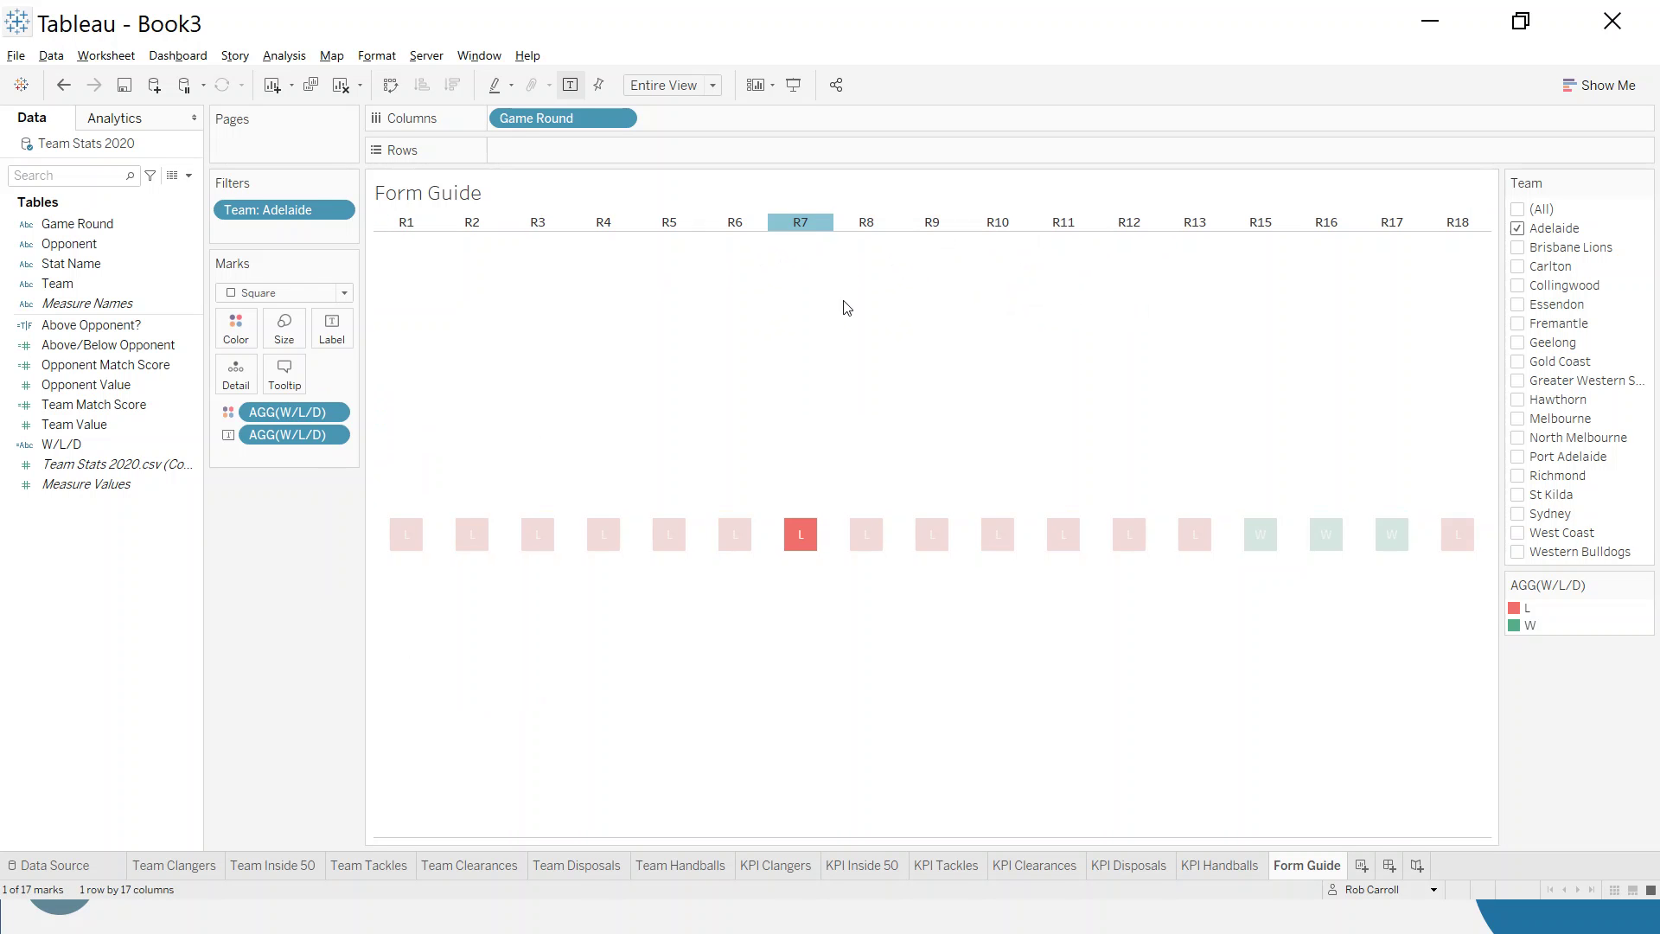
pyautogui.click(160, 235)
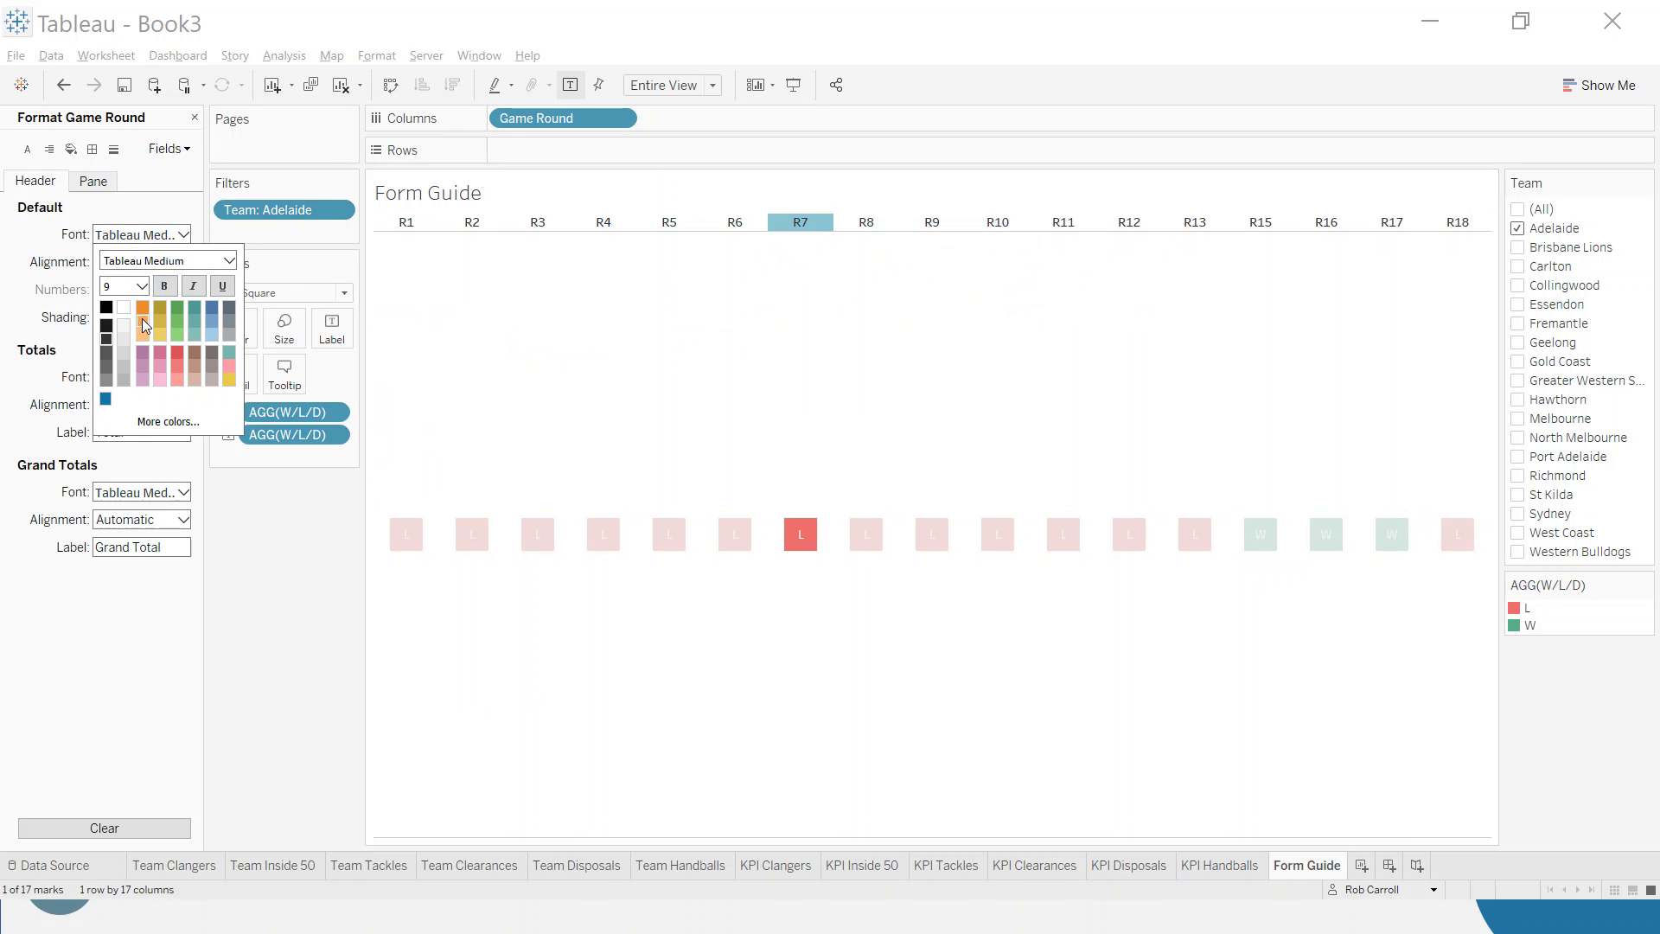
pyautogui.click(123, 356)
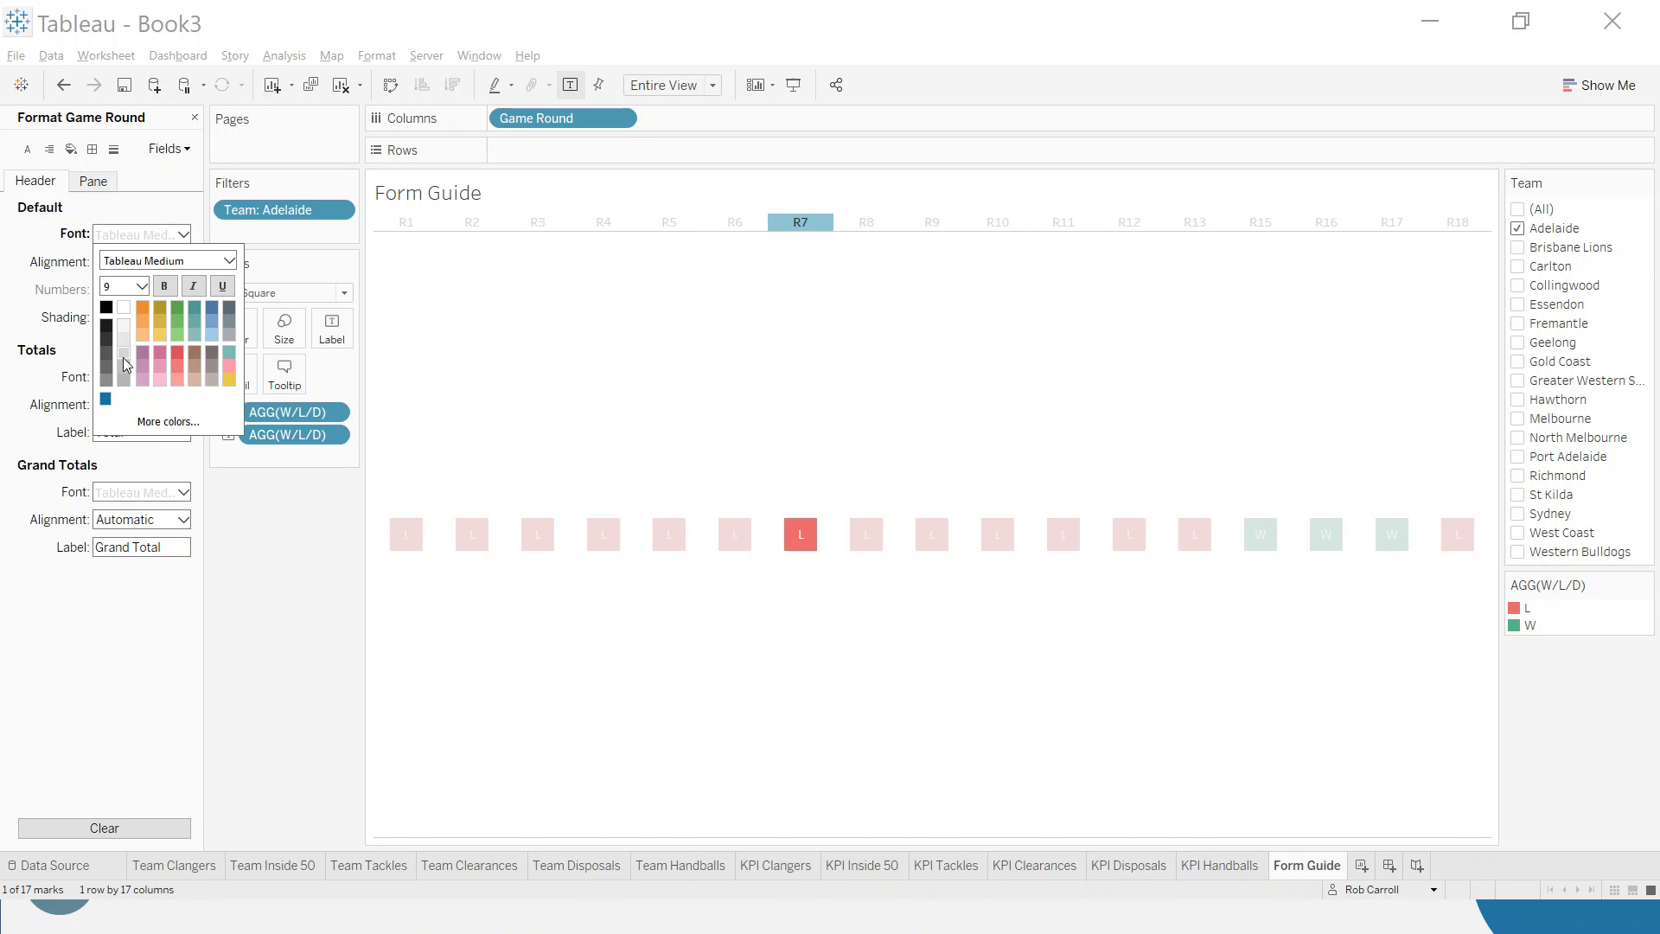
pyautogui.click(603, 534)
# Set the sheet's row and column dividers to None and hide the Form Guide title
pyautogui.rightClick(612, 332)
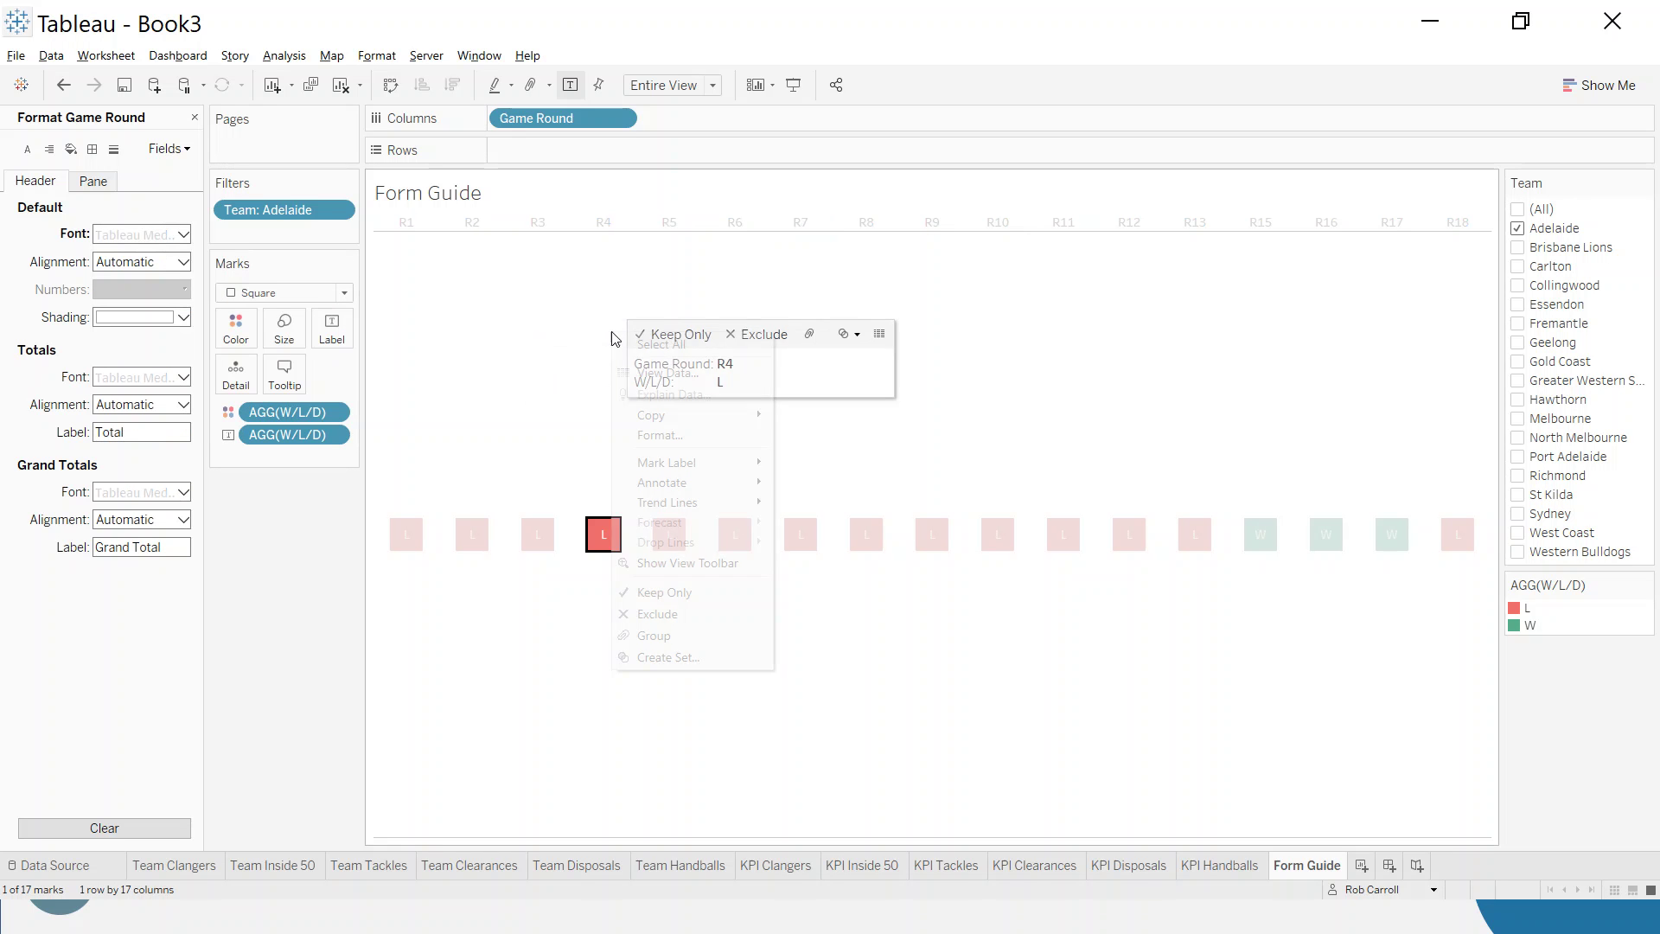
pyautogui.click(659, 435)
pyautogui.click(113, 149)
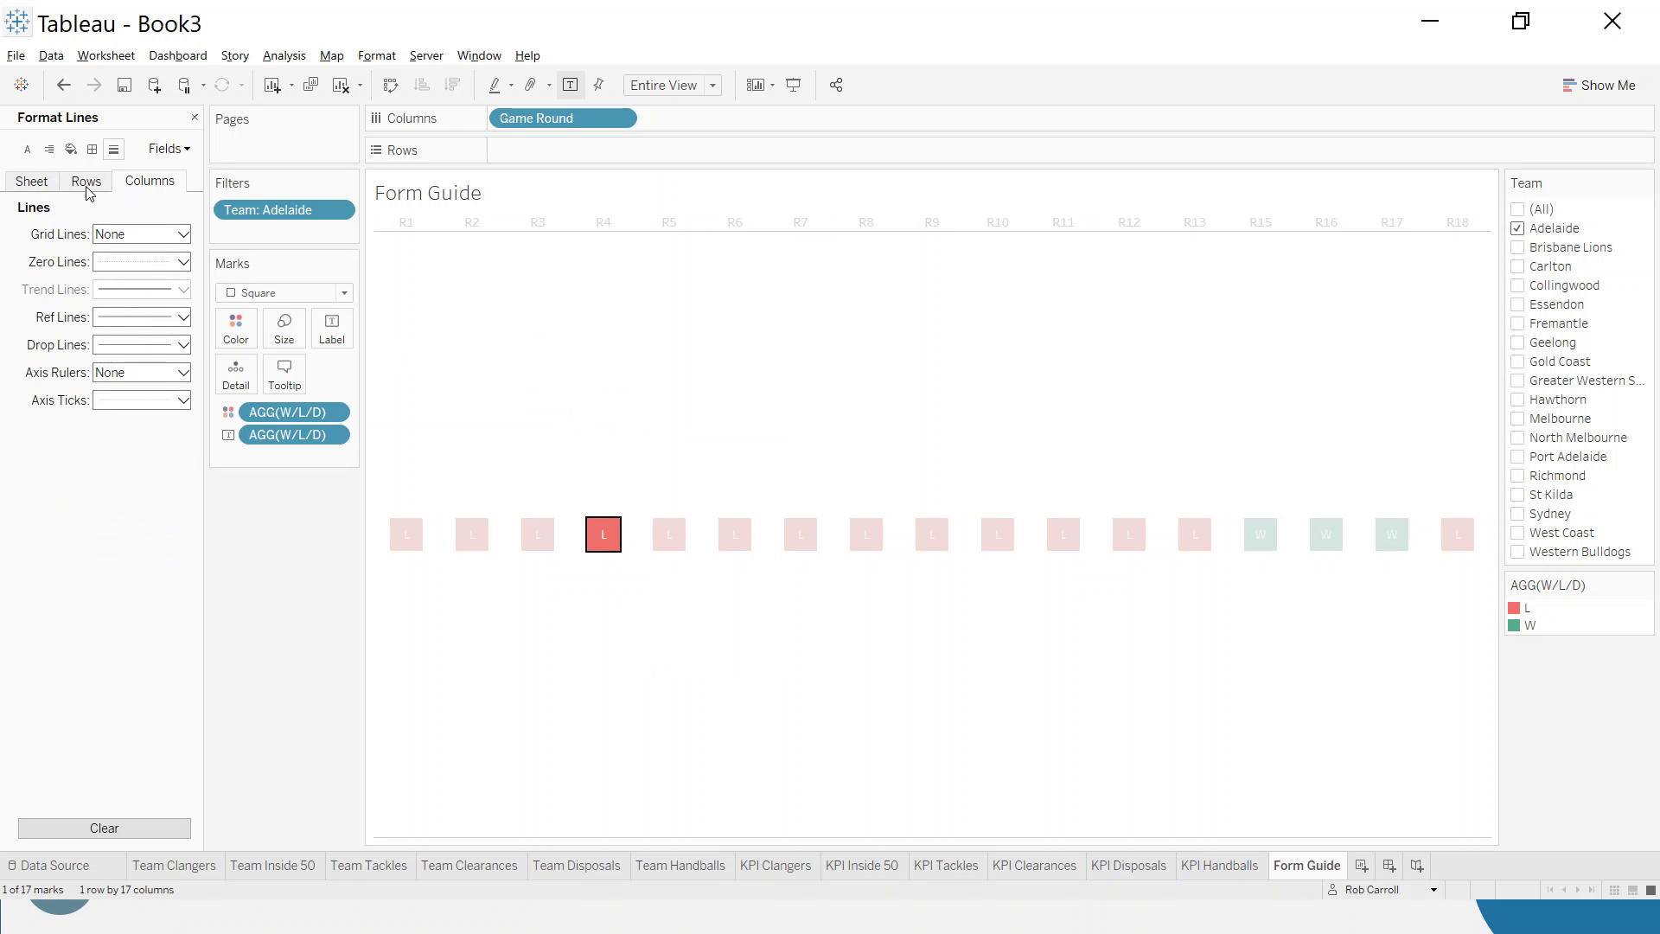
pyautogui.click(93, 150)
pyautogui.click(132, 531)
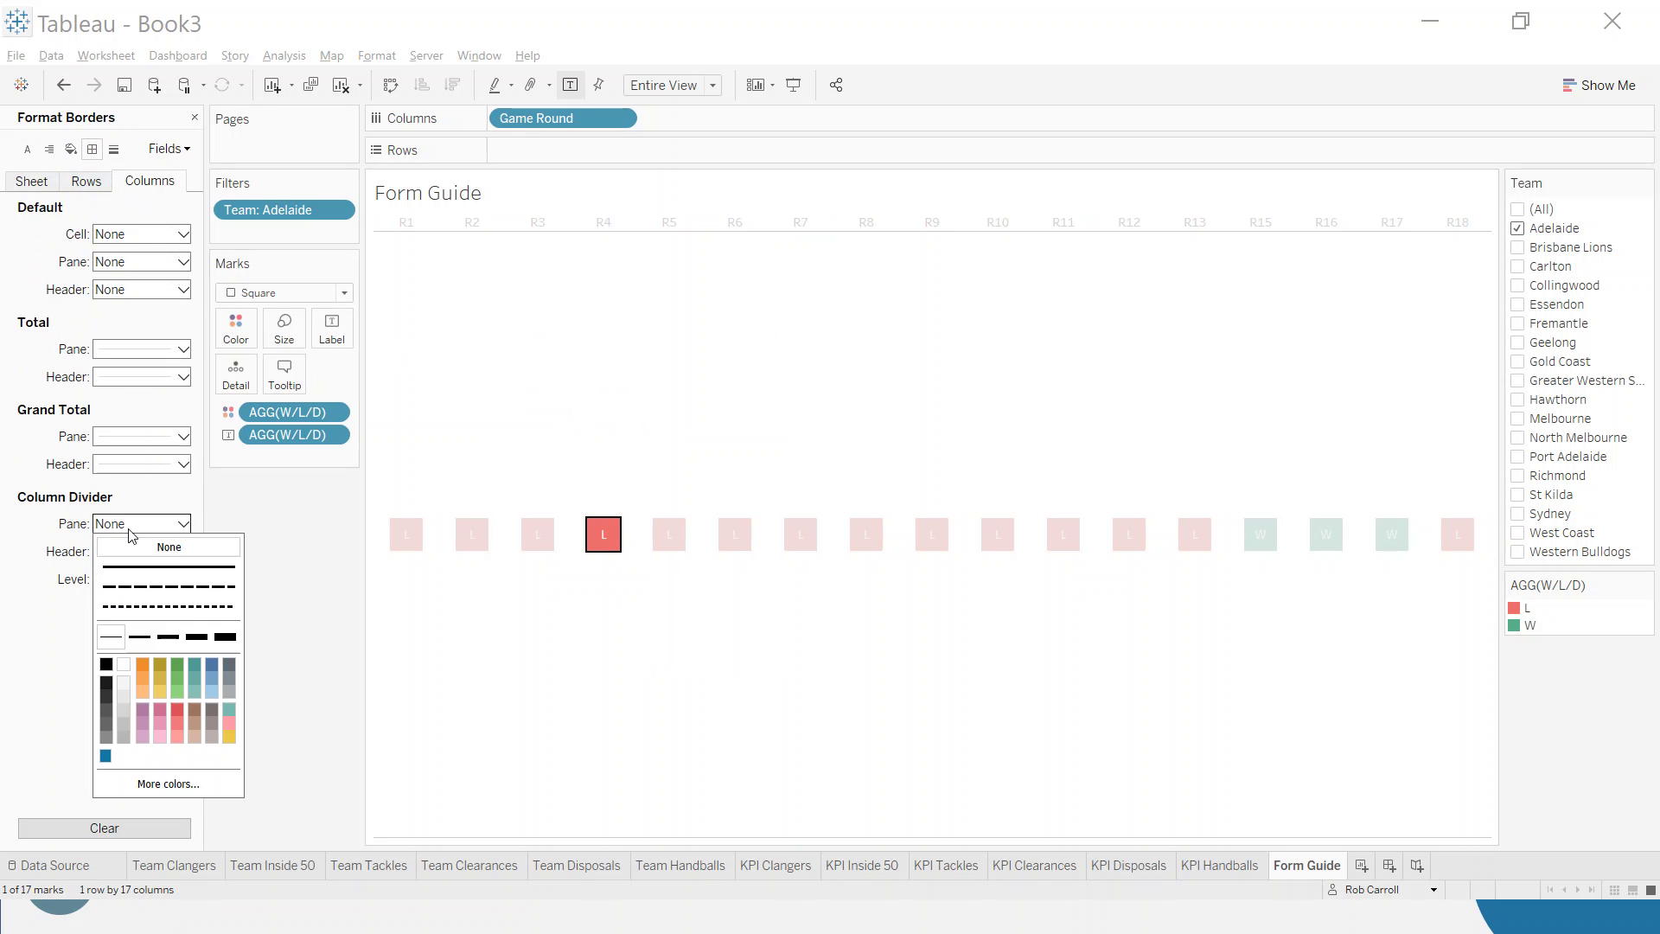
pyautogui.click(86, 181)
pyautogui.click(130, 523)
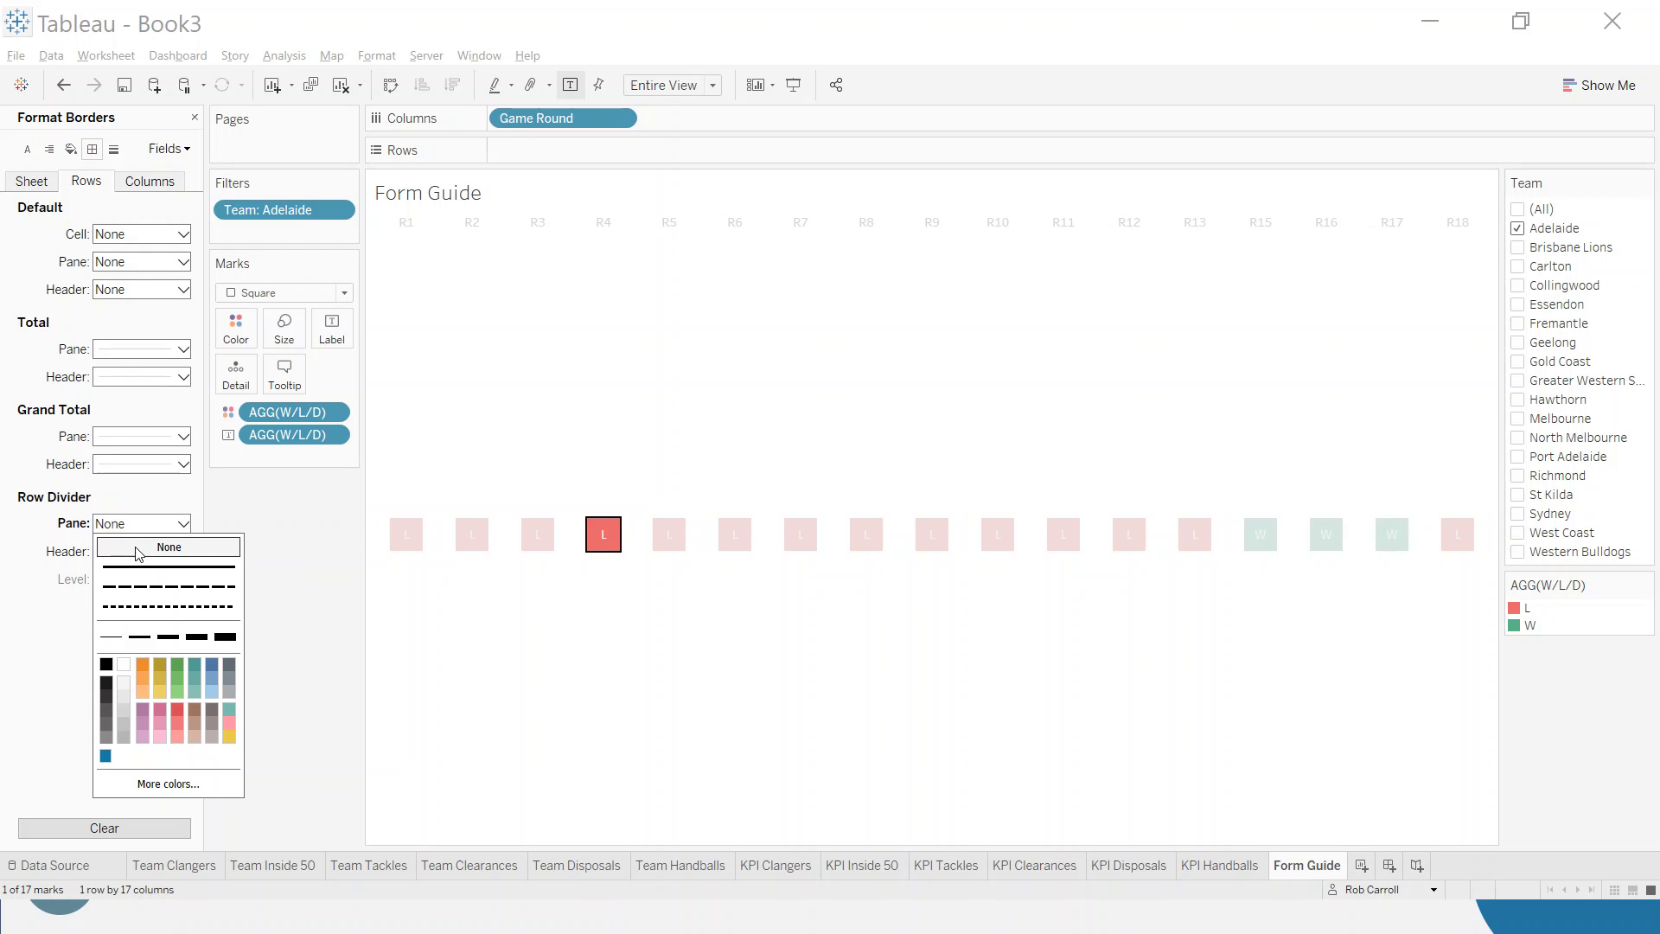
pyautogui.click(611, 572)
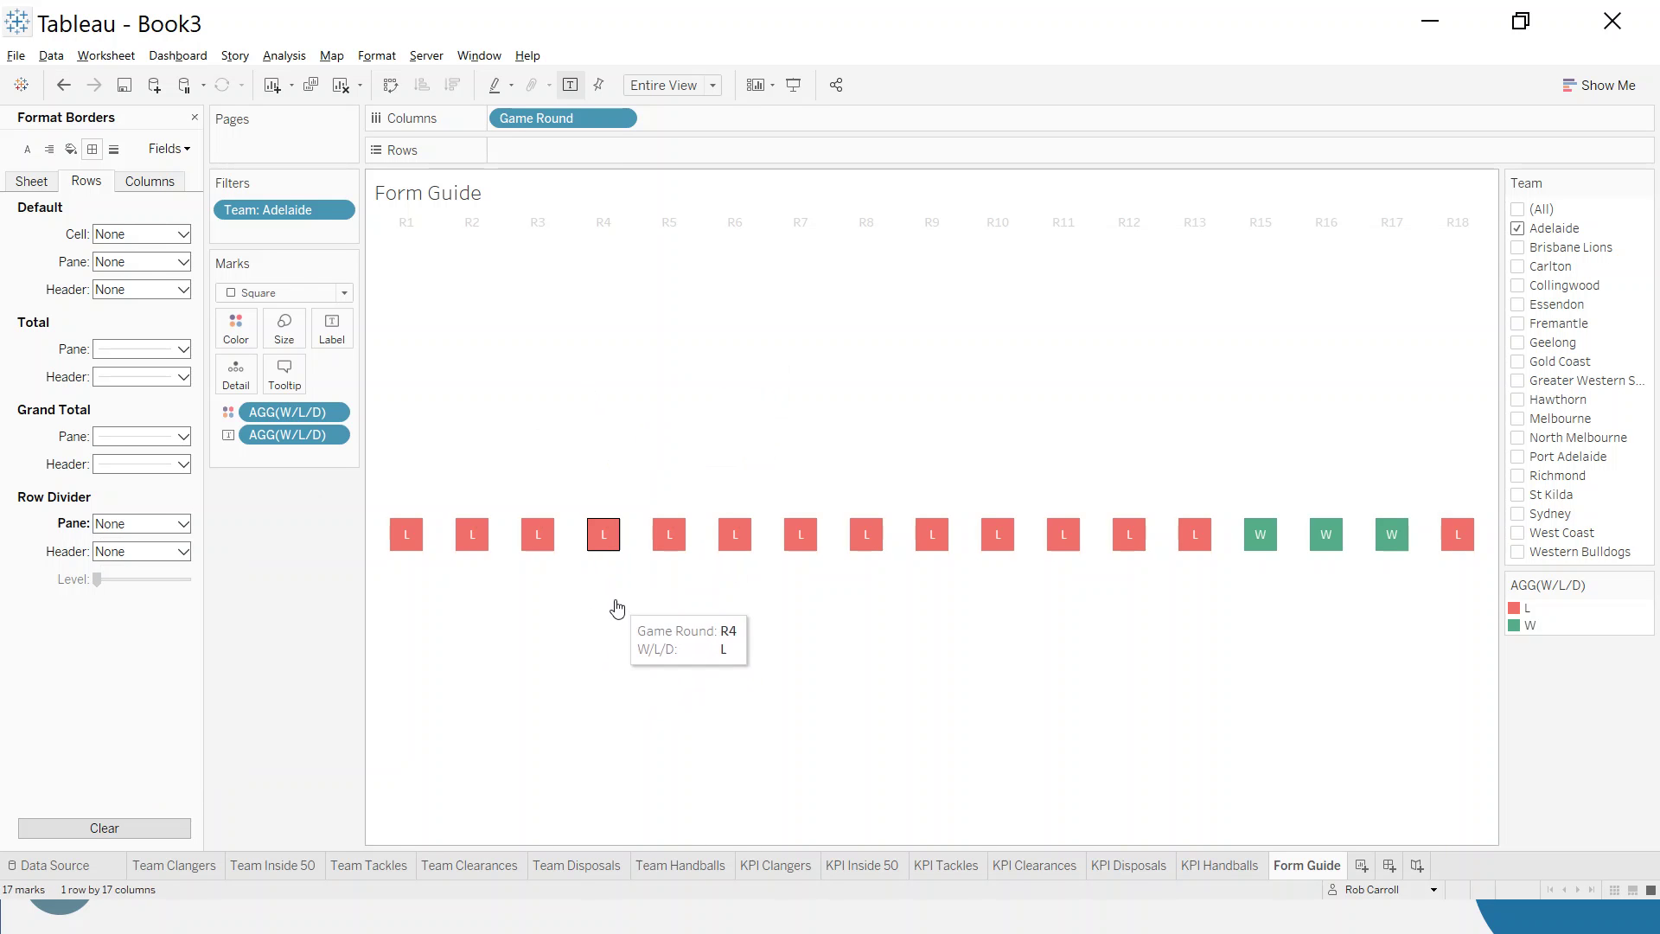
pyautogui.rightClick(455, 183)
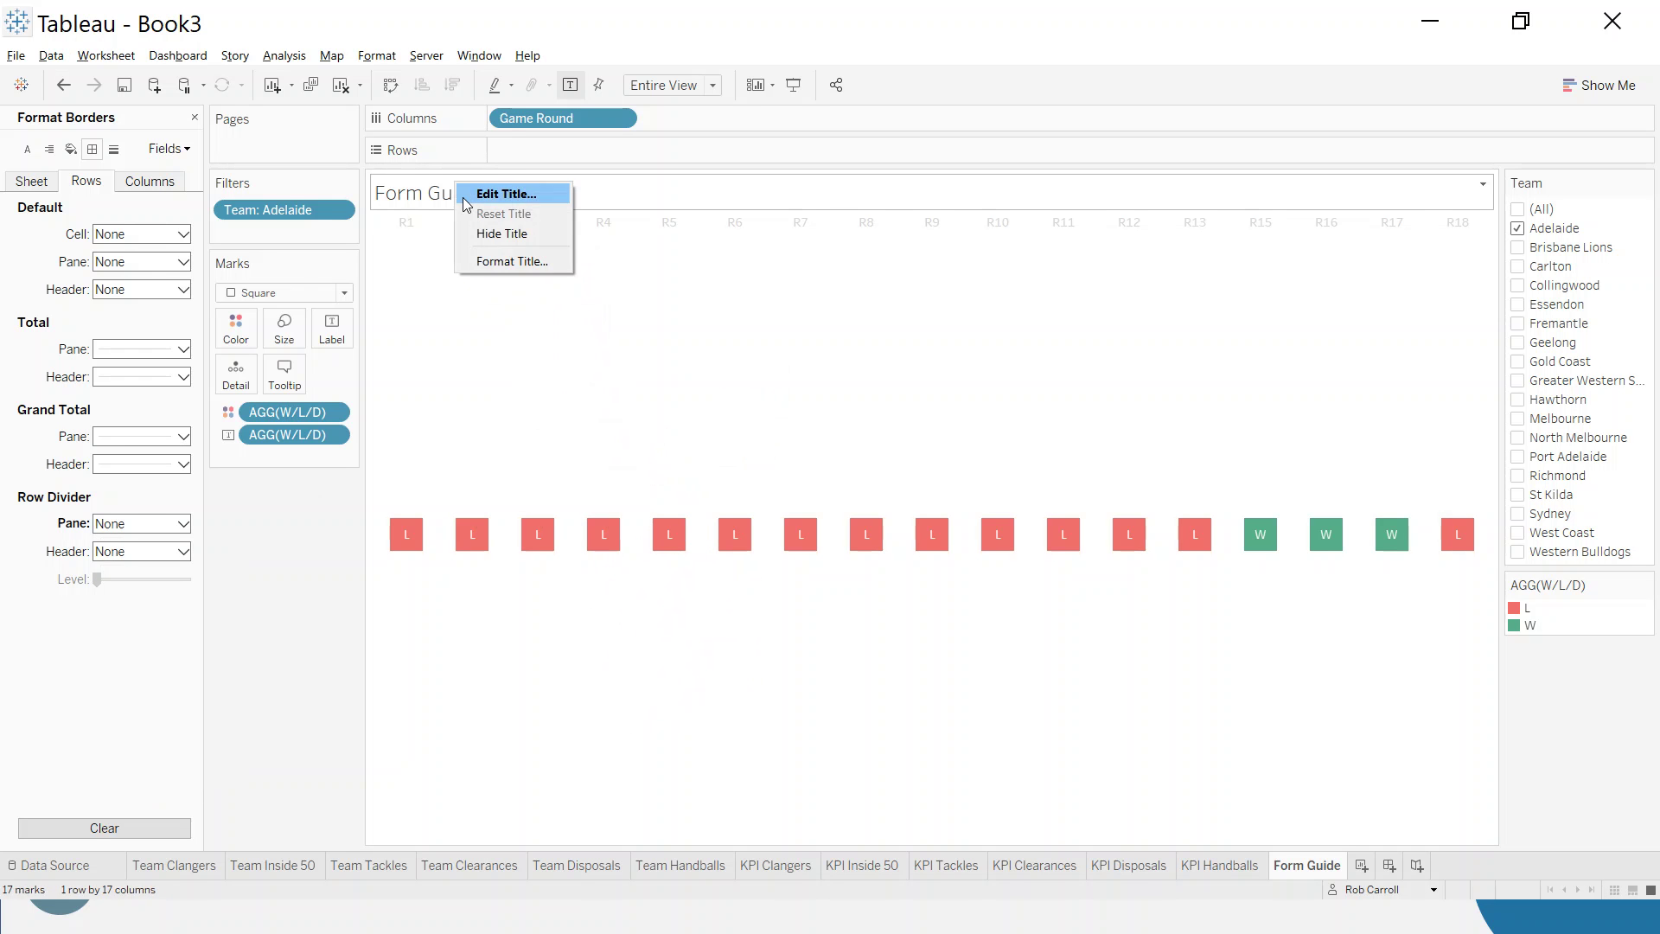
pyautogui.click(510, 232)
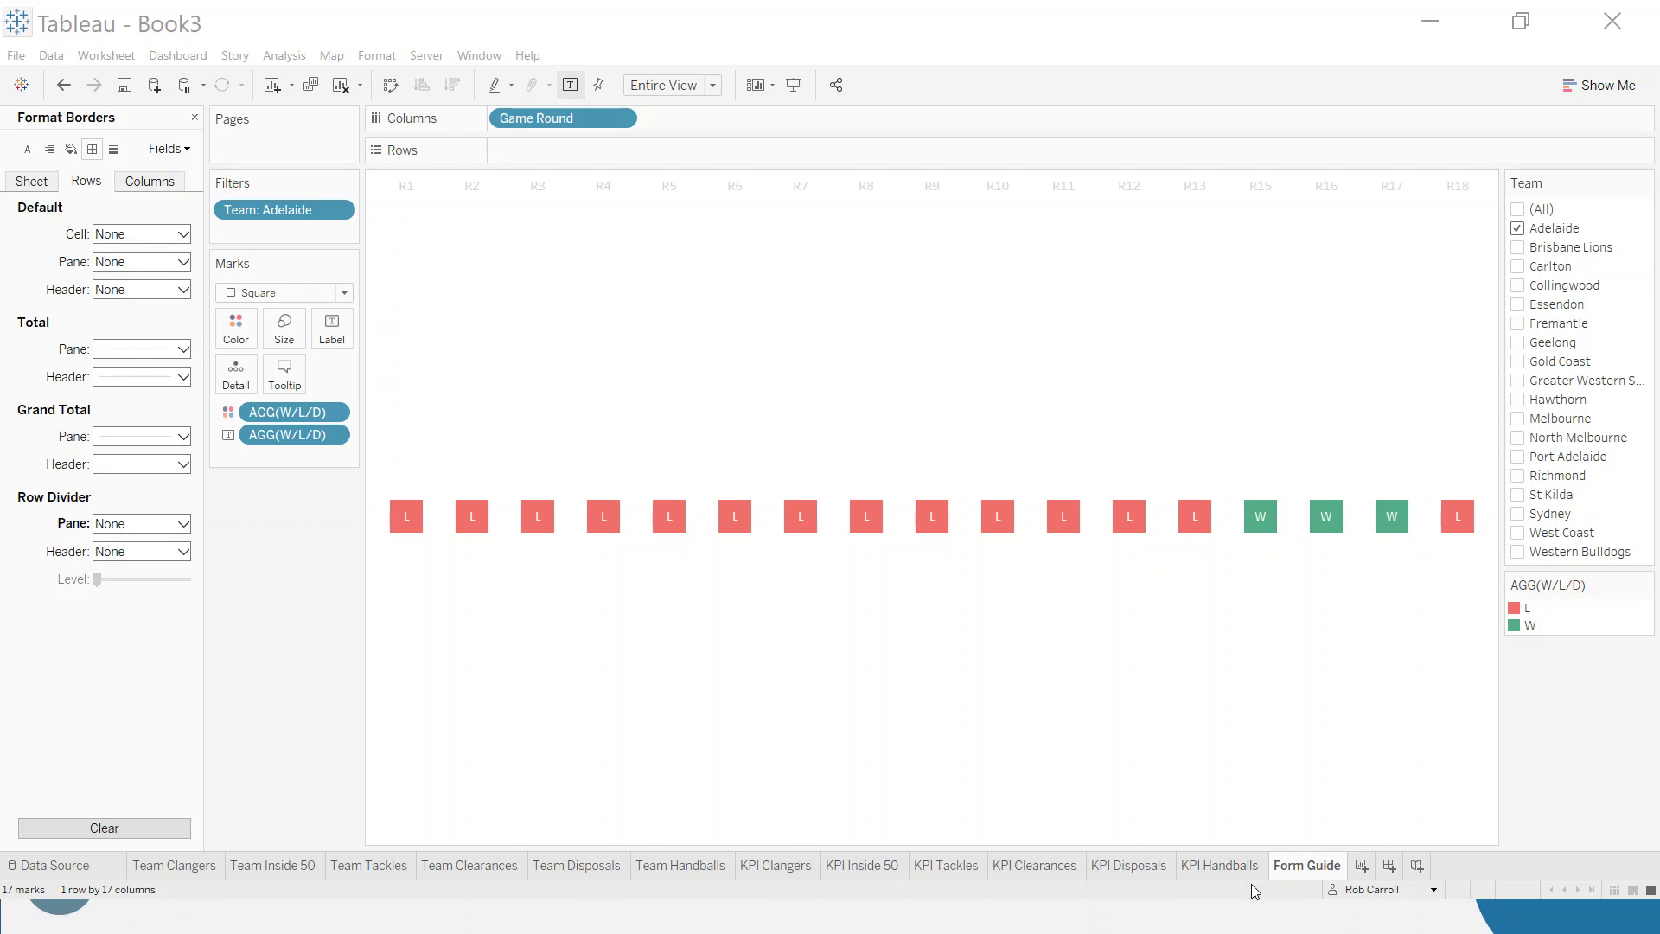
# Open the Finished Workbook's Dashboard 1 and clear its R14 selection
pyautogui.hotkey('alt', 'Tab')
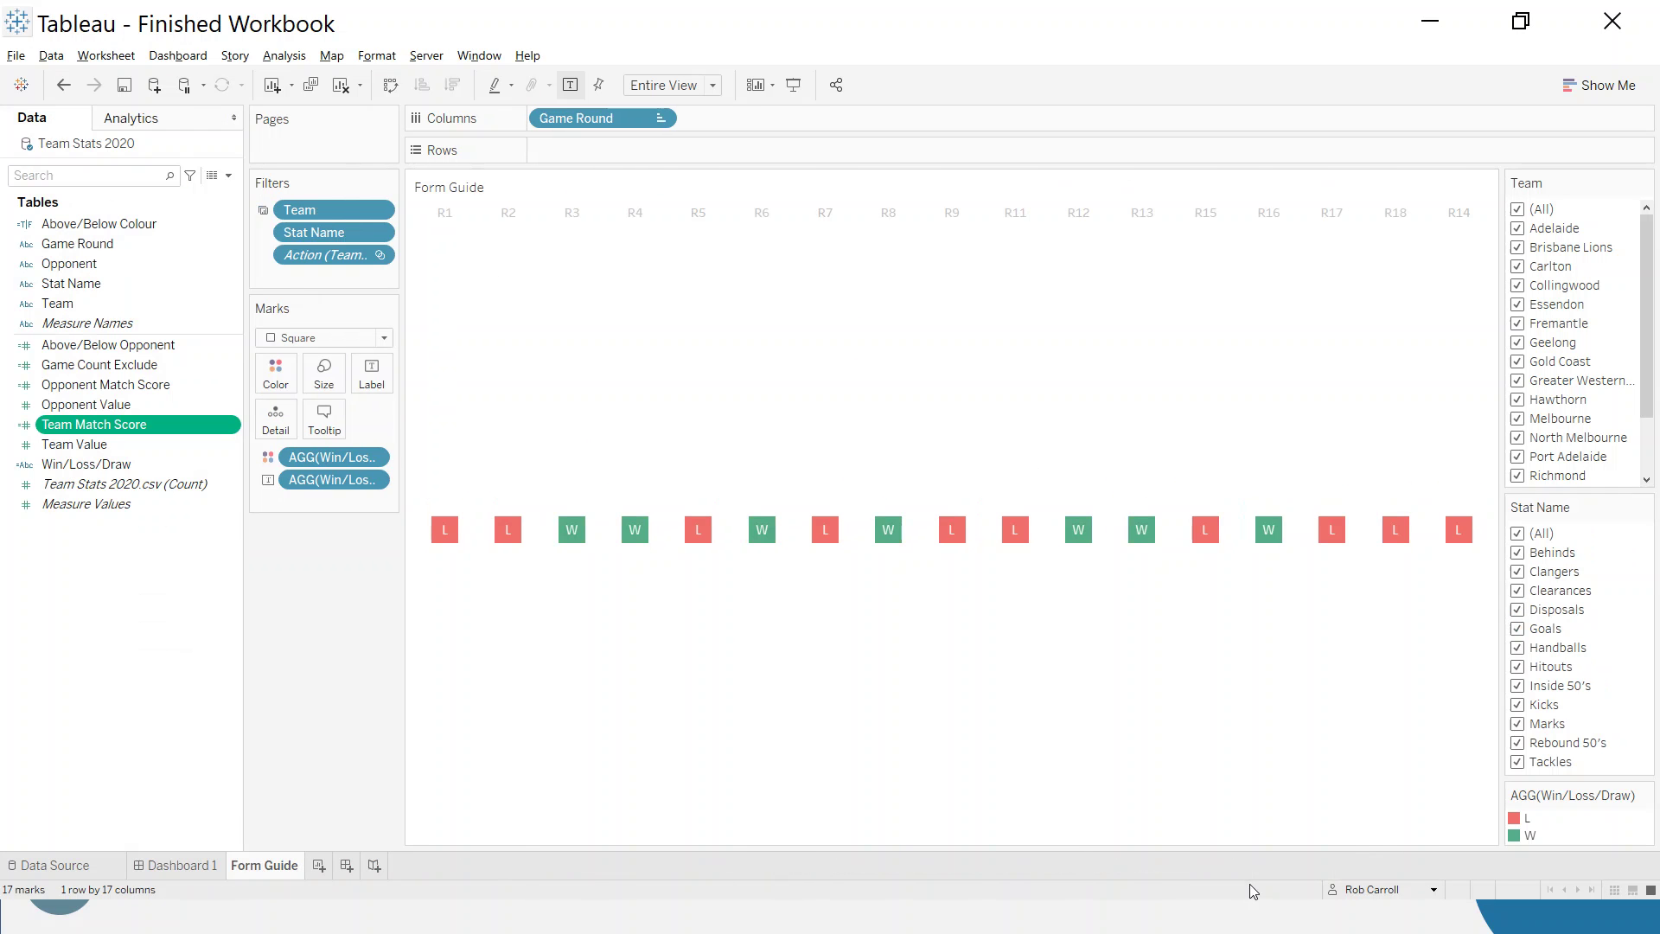
pyautogui.click(177, 866)
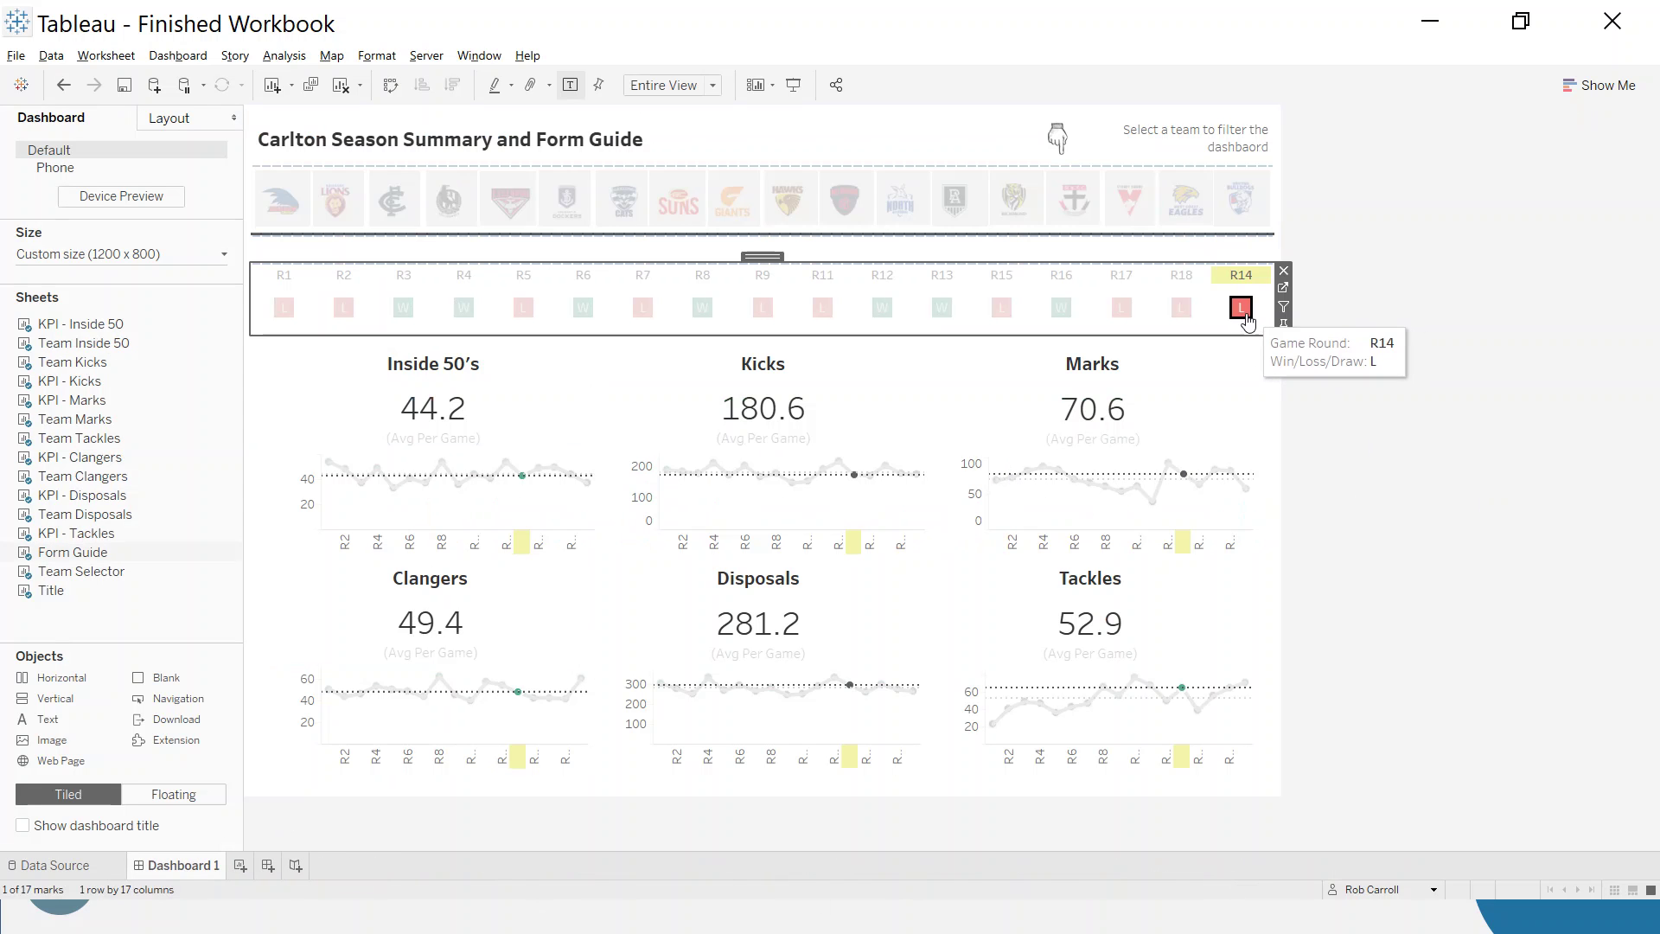
pyautogui.click(1386, 267)
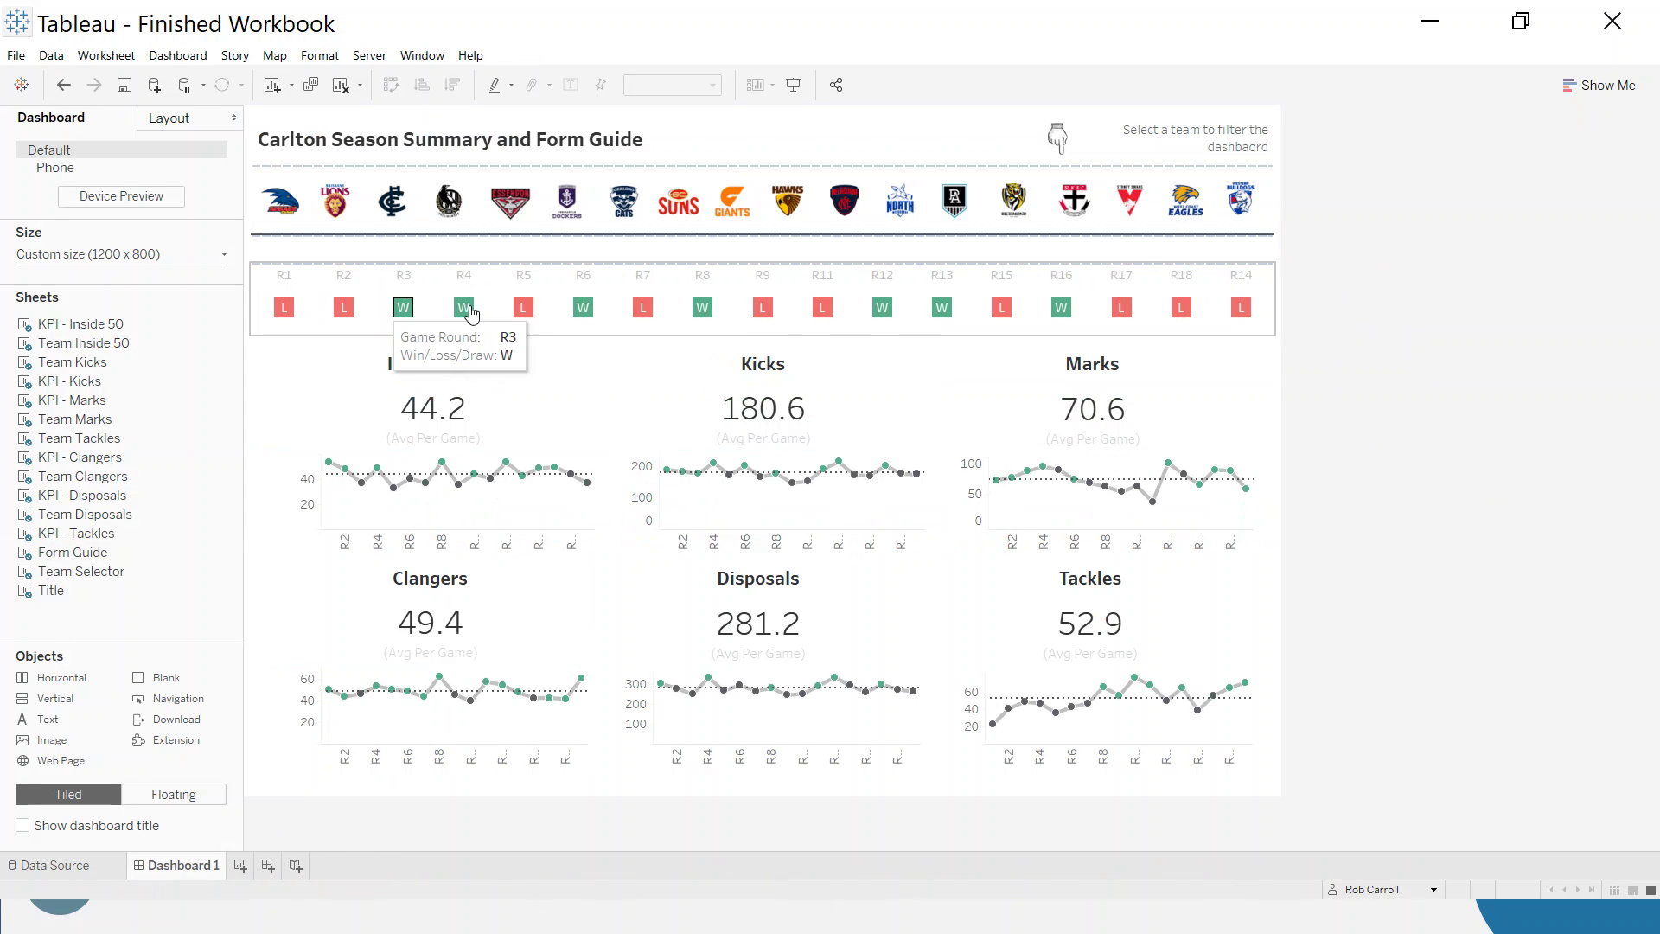